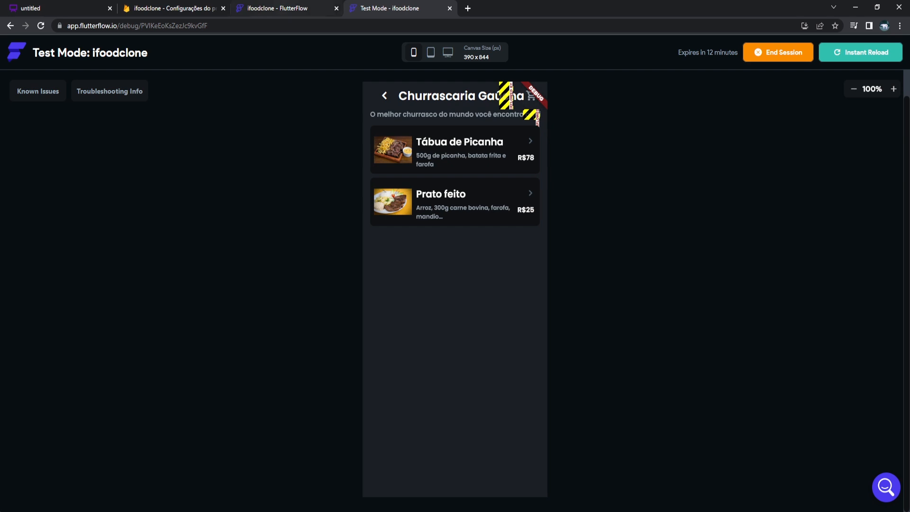
# Limit the [desc] description text to 50 characters with Ellipsis overflow replacement.
pyautogui.click(277, 9)
pyautogui.click(463, 118)
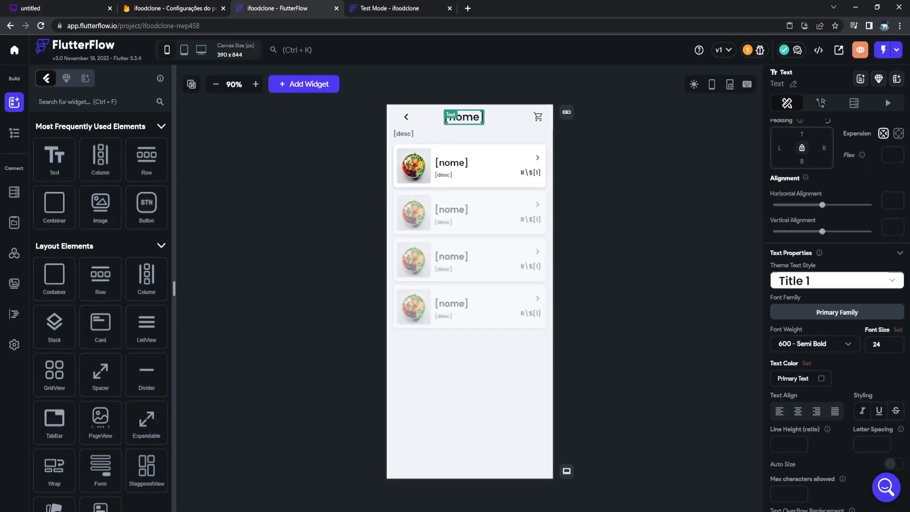
pyautogui.scroll(-3, 836, 308)
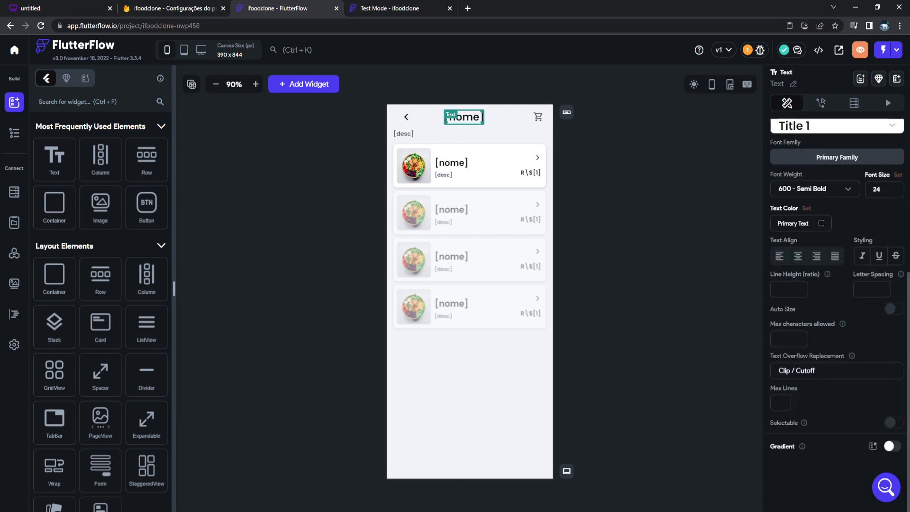
pyautogui.scroll(2, 816, 331)
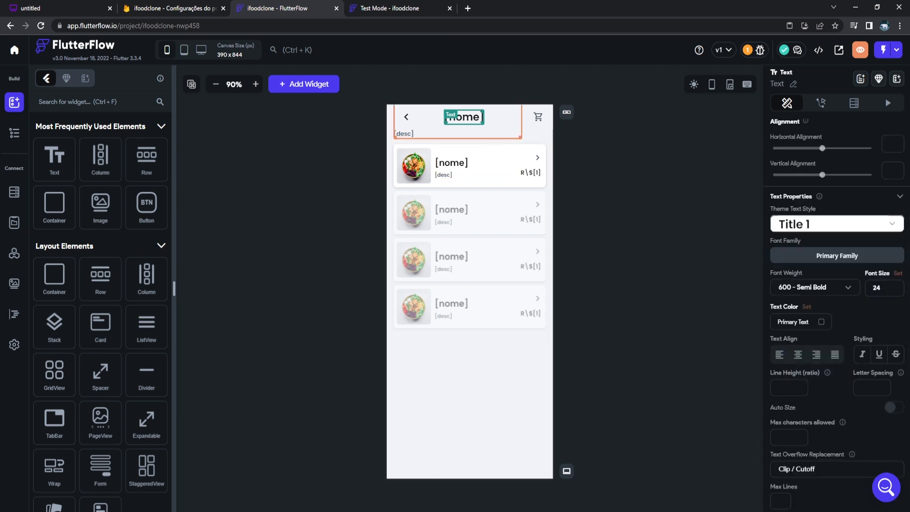
pyautogui.click(404, 134)
pyautogui.scroll(-2, 801, 331)
pyautogui.click(789, 338)
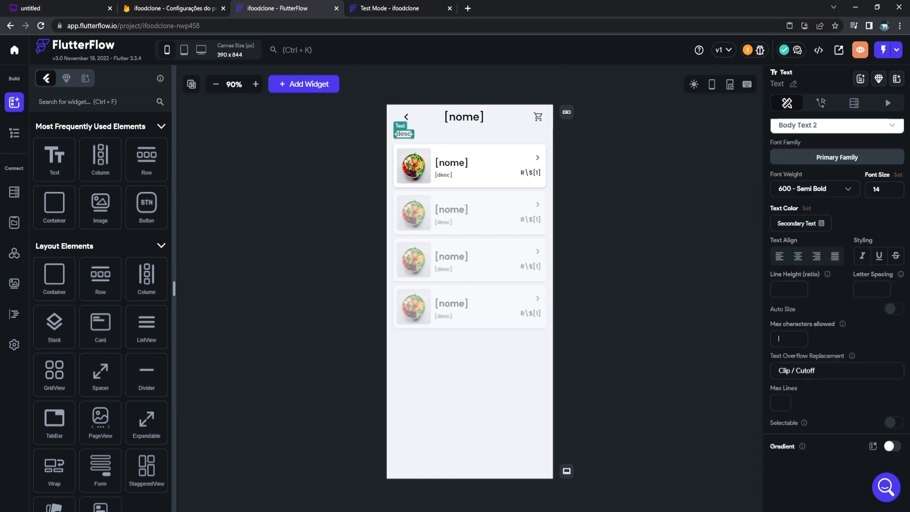
pyautogui.write('50')
pyautogui.click(836, 370)
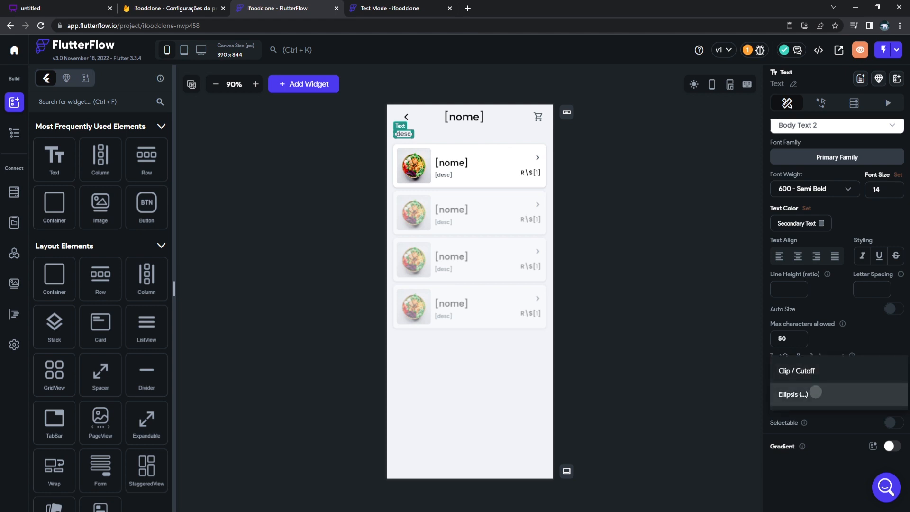
pyautogui.click(795, 392)
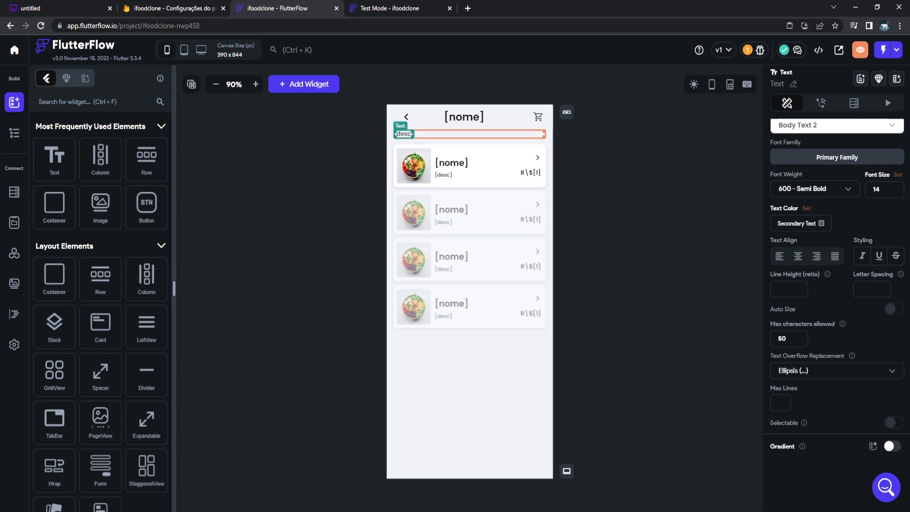
# Reduce the [nome] title's font size from 24 to 18.
pyautogui.click(464, 117)
pyautogui.scroll(2, 837, 237)
pyautogui.click(882, 288)
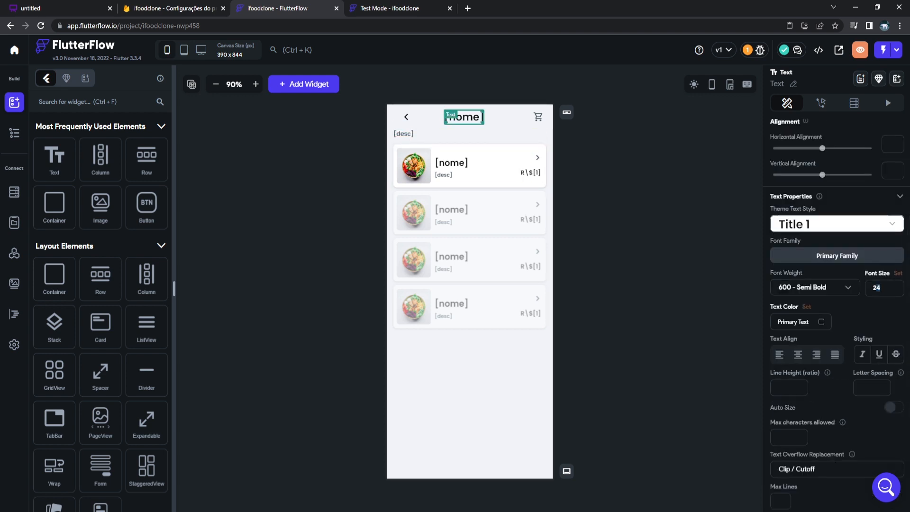
pyautogui.hotkey('ctrl', 'a')
pyautogui.write('18')
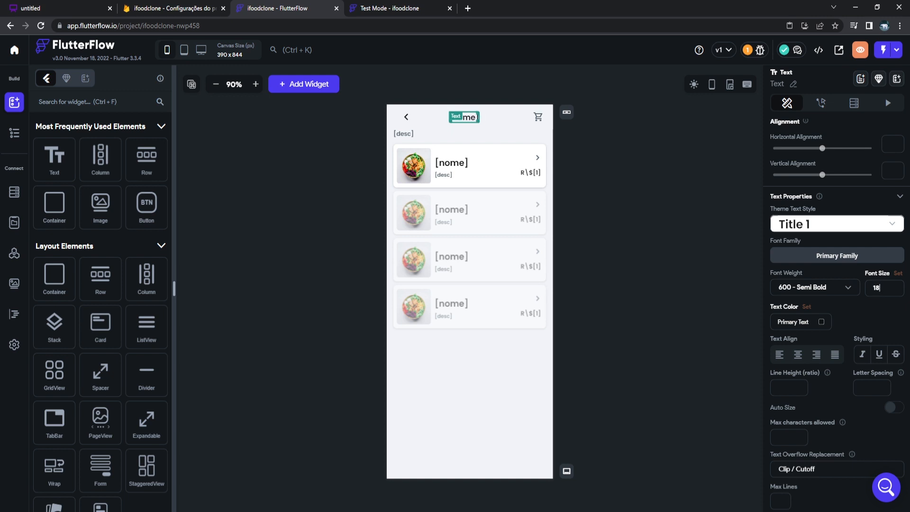
pyautogui.click(616, 199)
pyautogui.click(412, 8)
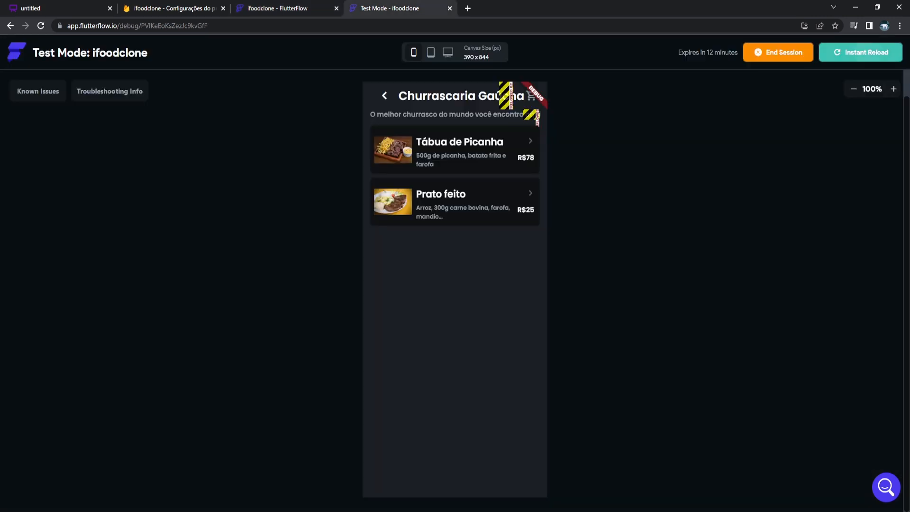
# Instant-reload the test app and view Churrascaria Gaúcha's shortened description.
pyautogui.click(869, 52)
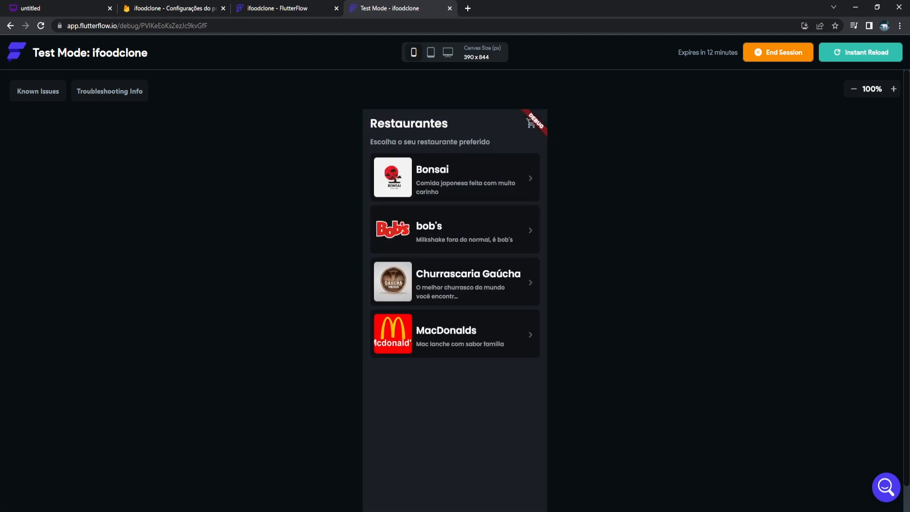
pyautogui.click(455, 282)
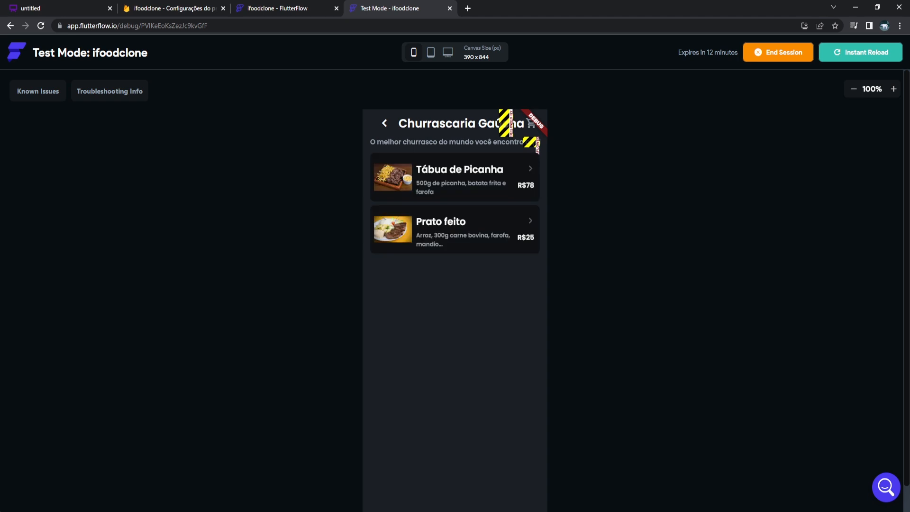
pyautogui.click(278, 8)
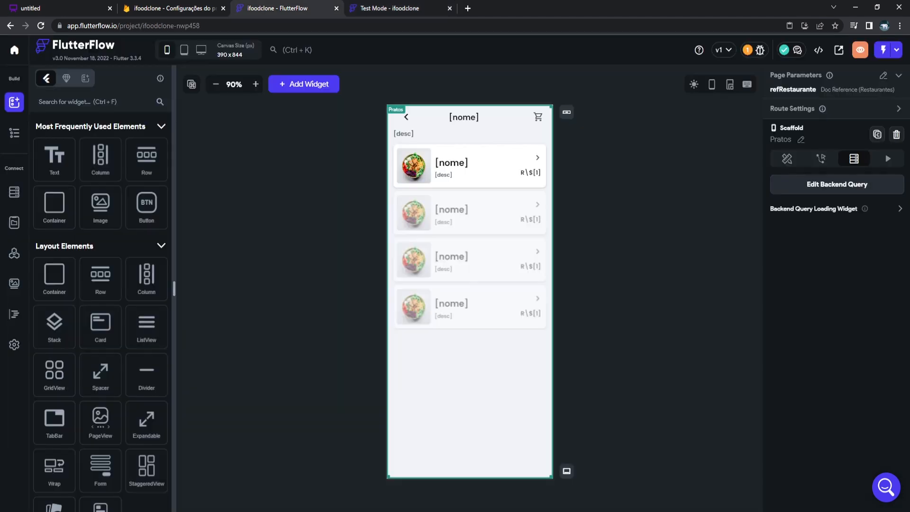
# Delete the extra Container from the AppBar's header row in the Widget Tree.
pyautogui.click(464, 134)
pyautogui.click(476, 117)
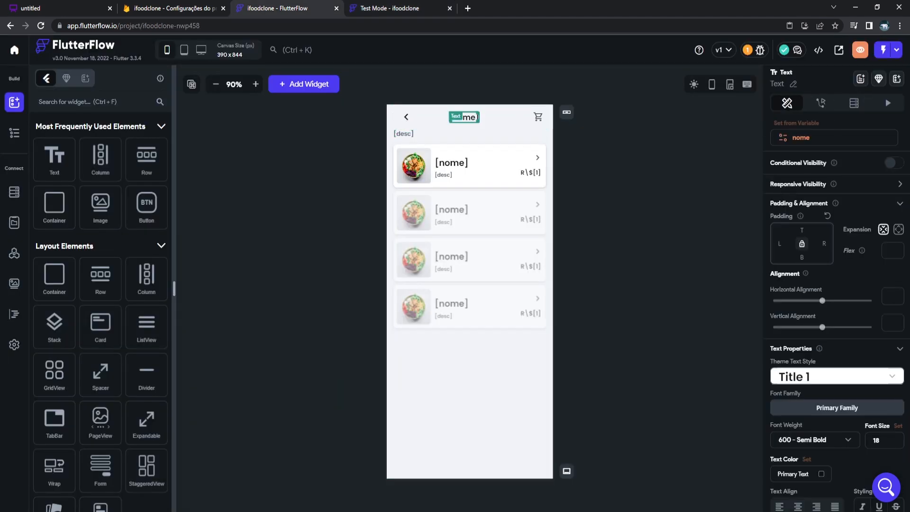
pyautogui.scroll(-5, 796, 232)
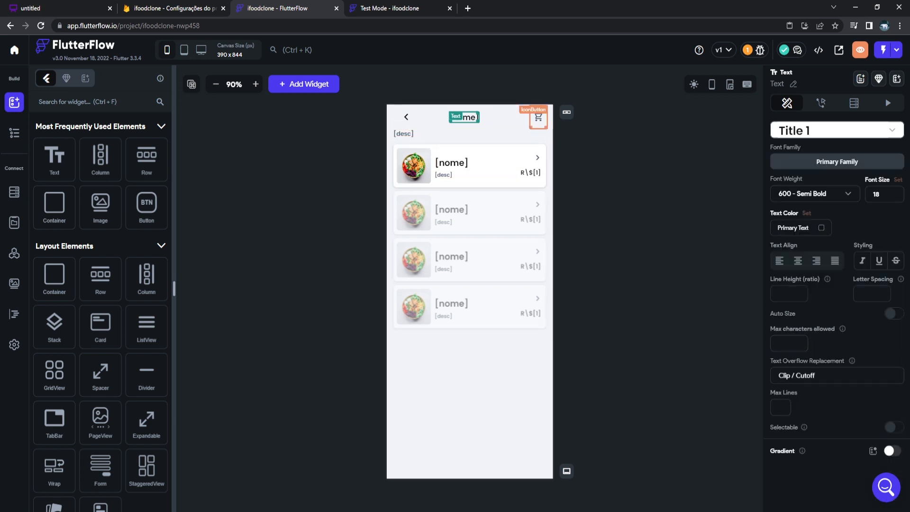
pyautogui.click(497, 122)
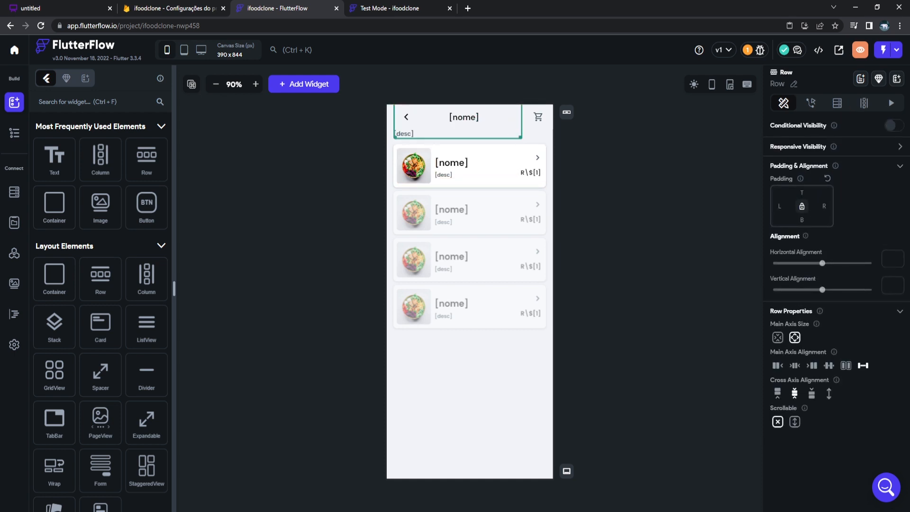
pyautogui.click(14, 133)
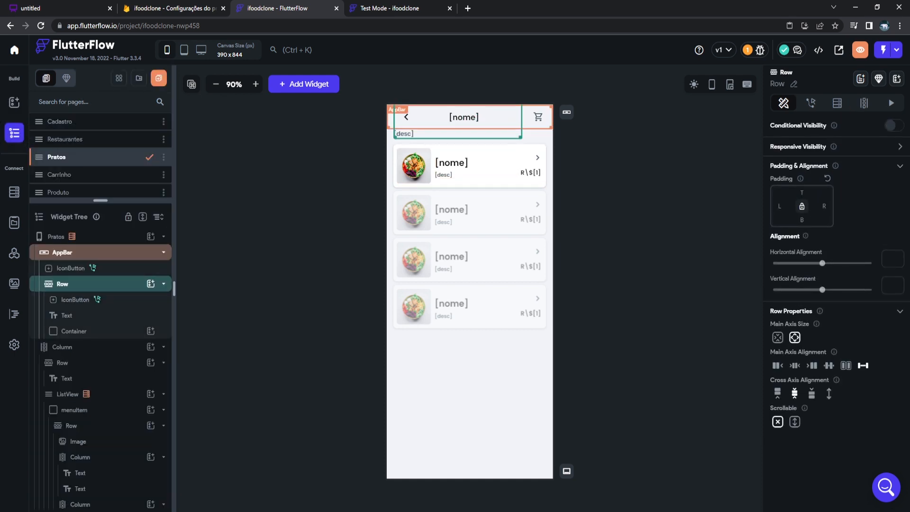
pyautogui.click(62, 253)
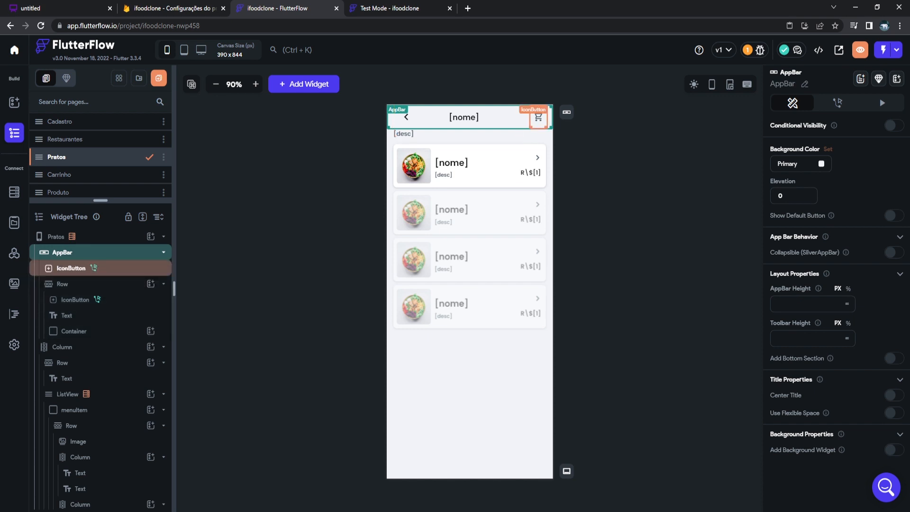
pyautogui.click(93, 268)
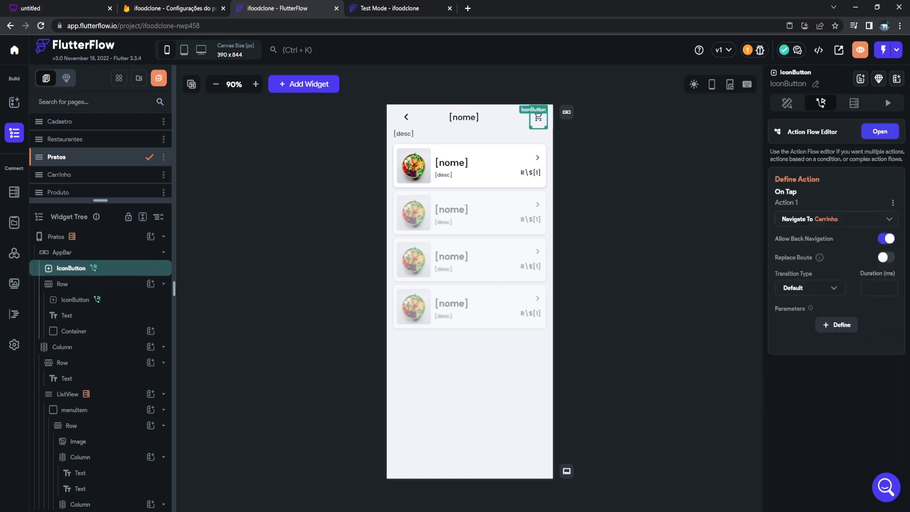
pyautogui.click(74, 331)
pyautogui.press('Delete')
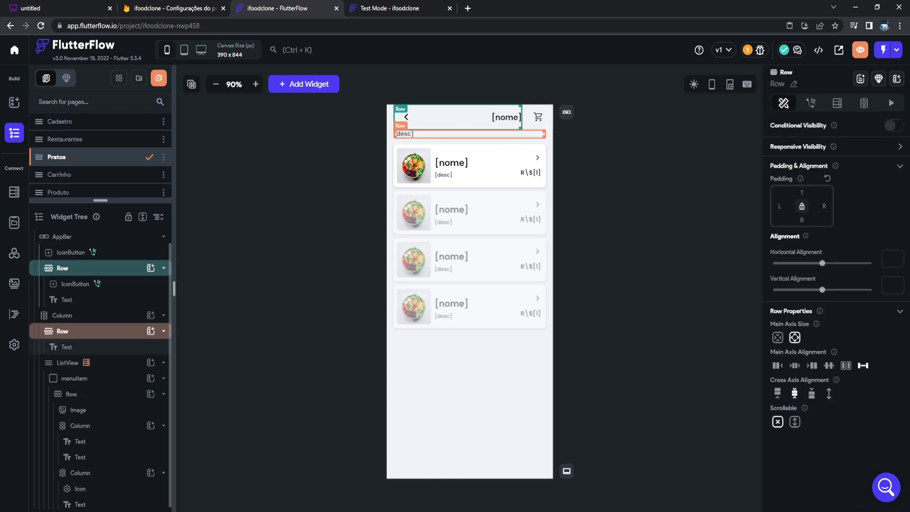
# Move the cart IconButton into the header row, right after the title text.
pyautogui.click(71, 252)
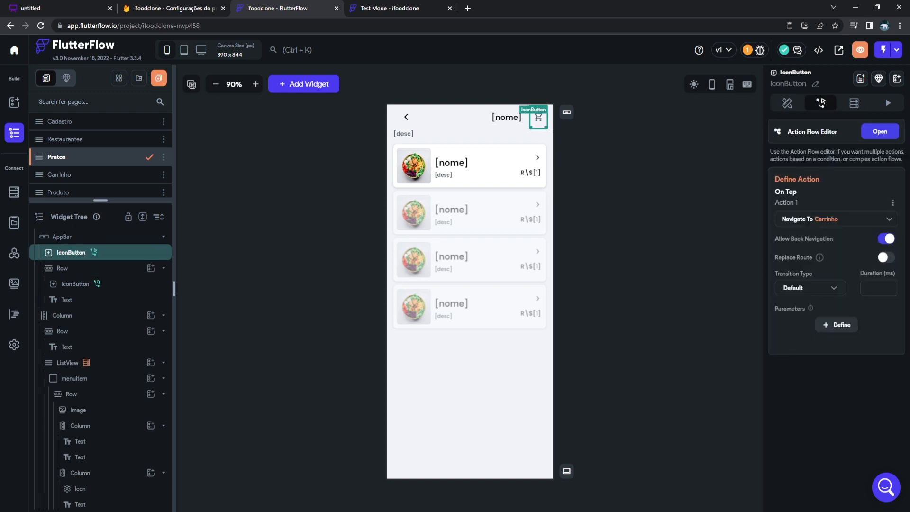
pyautogui.moveTo(71, 252); pyautogui.dragTo(71, 297)
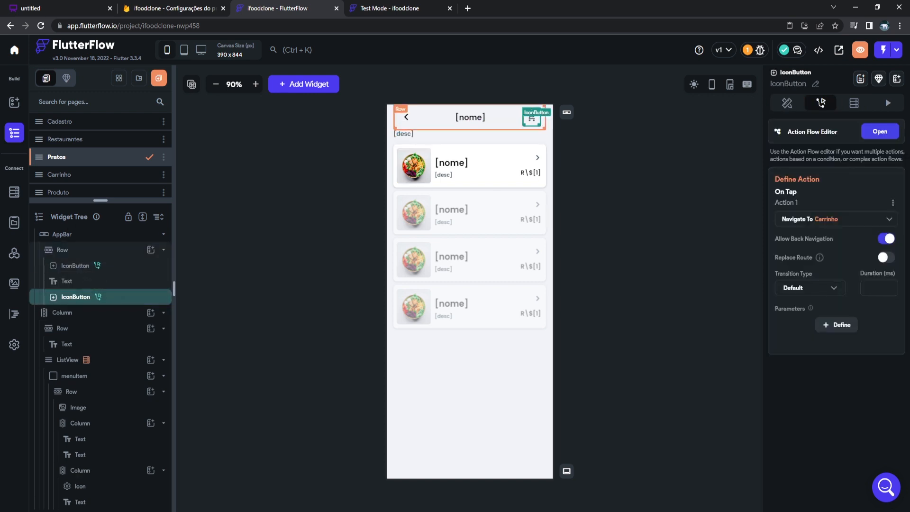
pyautogui.click(505, 119)
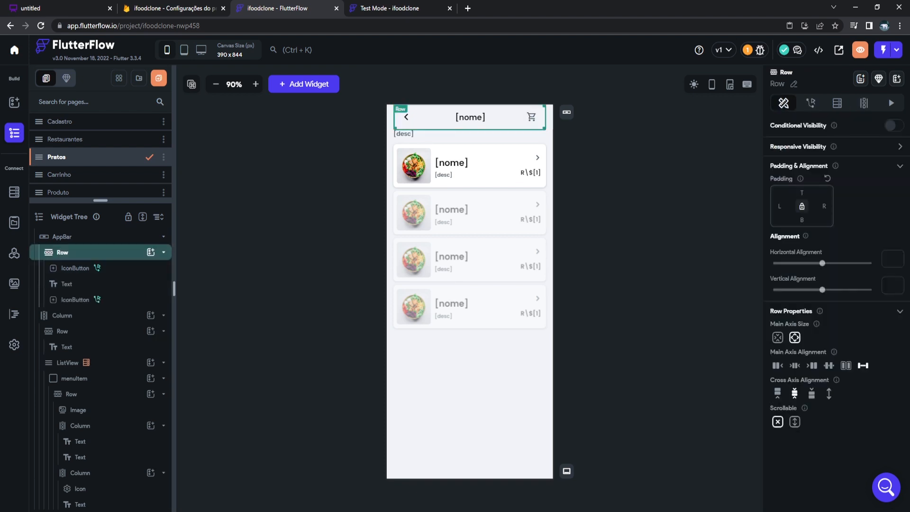
pyautogui.click(550, 118)
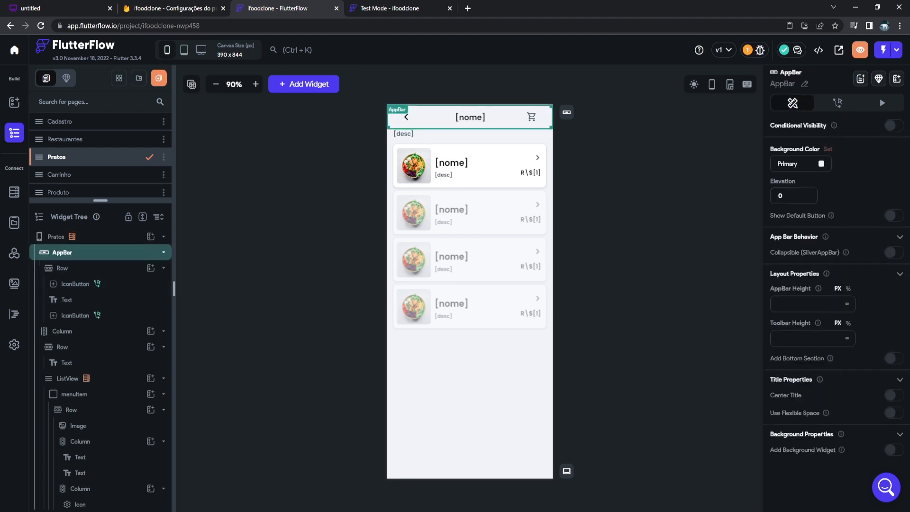
pyautogui.click(595, 151)
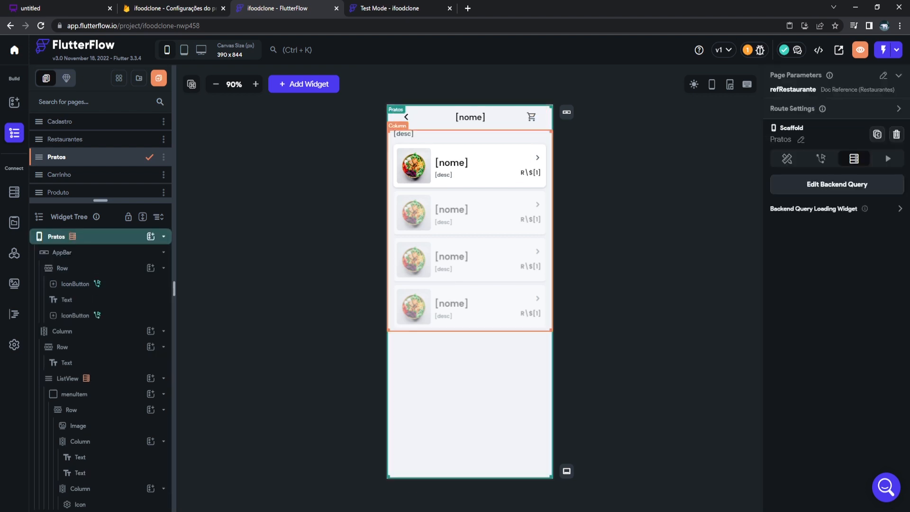
pyautogui.click(390, 8)
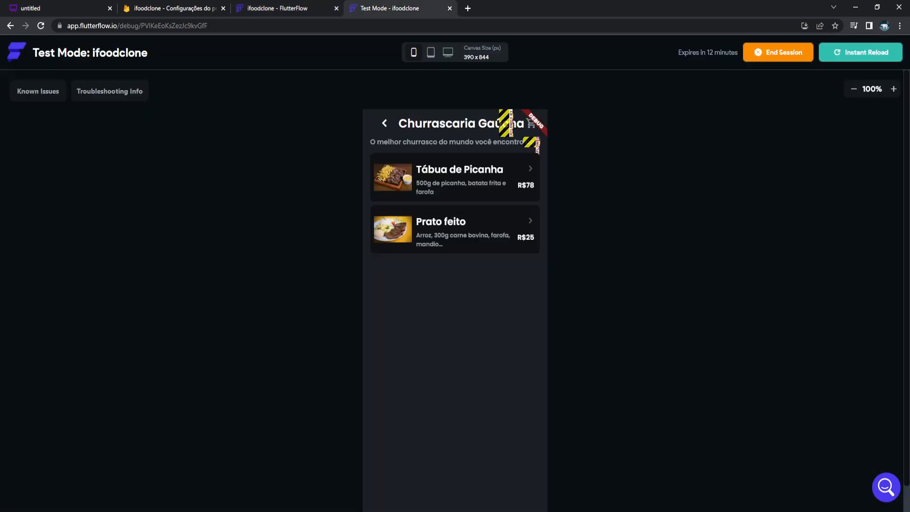
# Reload the test app and confirm the cart sits beside the Churrascaria Gaúcha title.
pyautogui.click(862, 53)
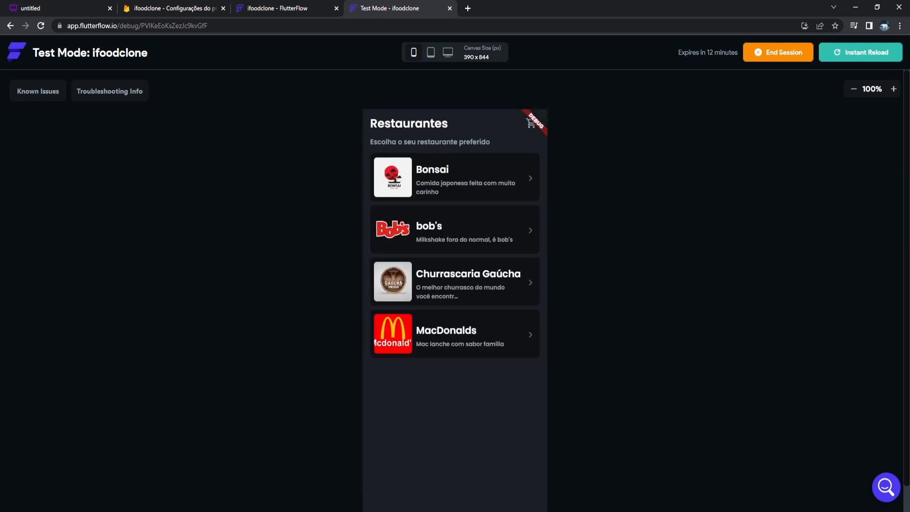
pyautogui.click(455, 282)
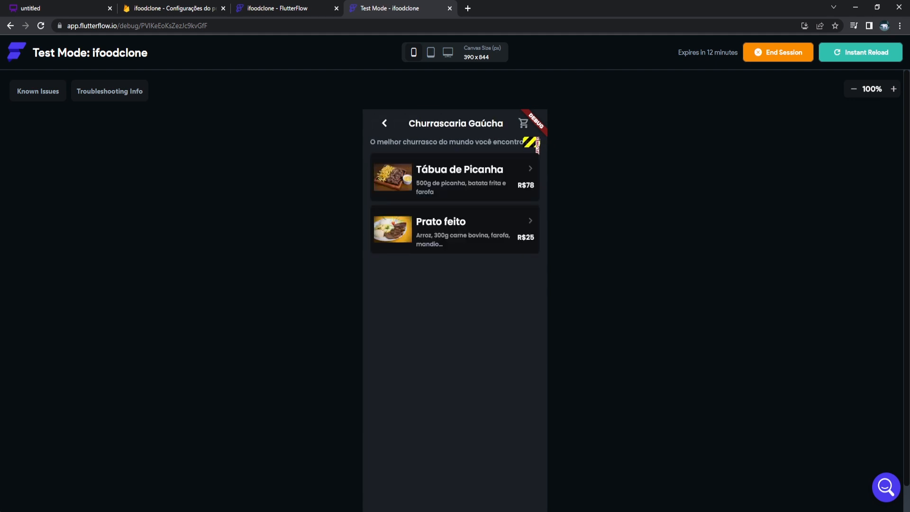
pyautogui.click(278, 8)
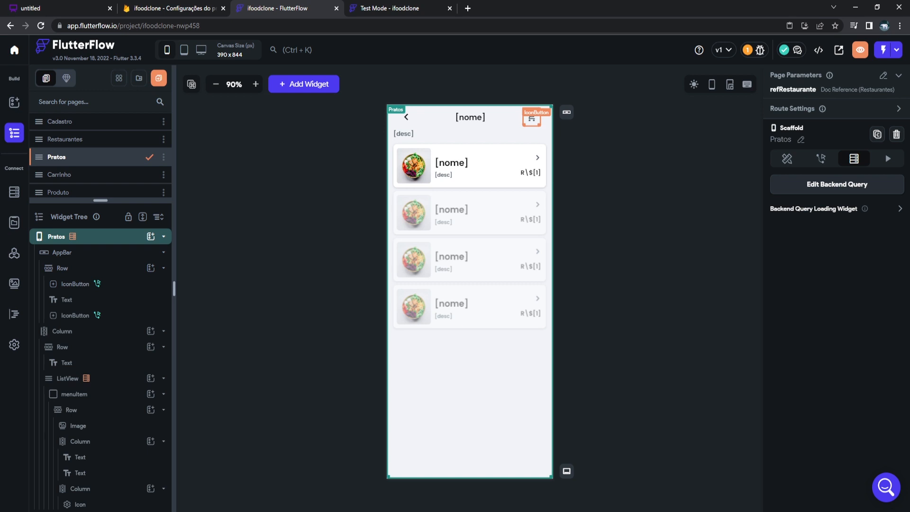
# Inspect the cart button, AppBar, its Row and the [nome] title in the Widget Tree.
pyautogui.click(531, 118)
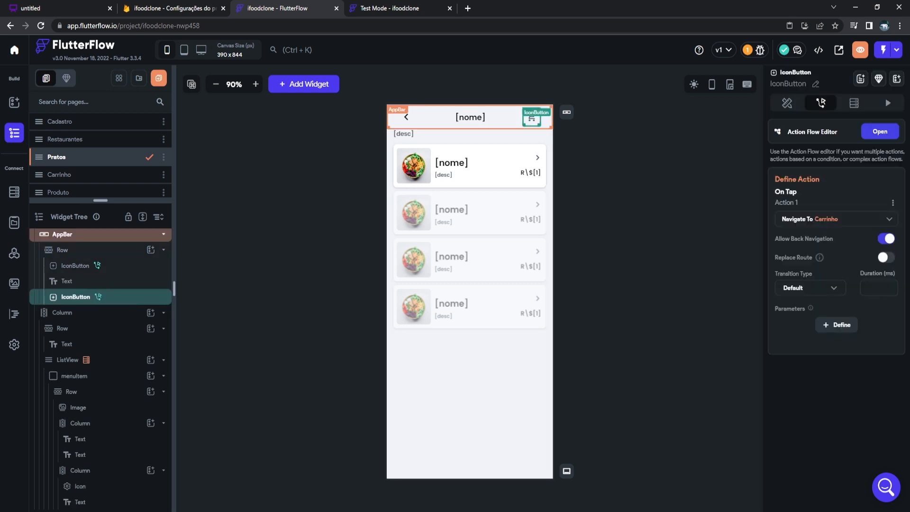
pyautogui.scroll(1, 62, 234)
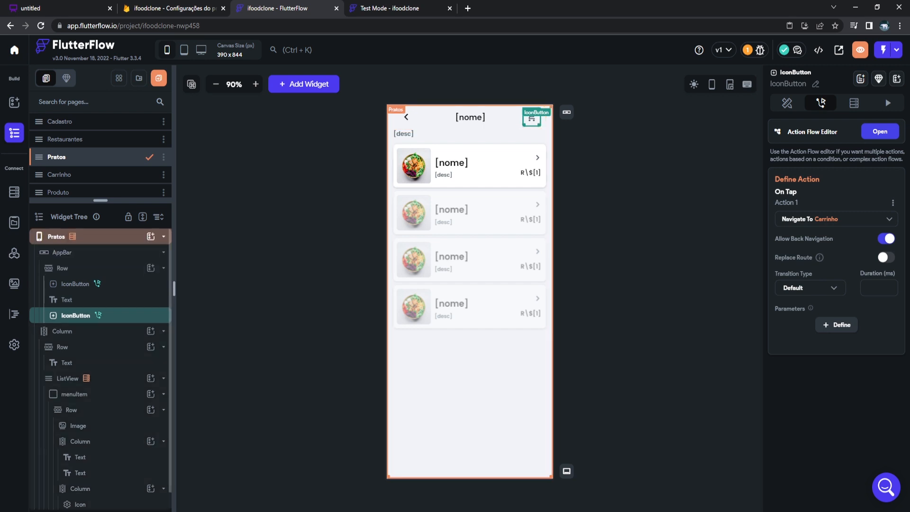
pyautogui.click(63, 252)
pyautogui.click(62, 268)
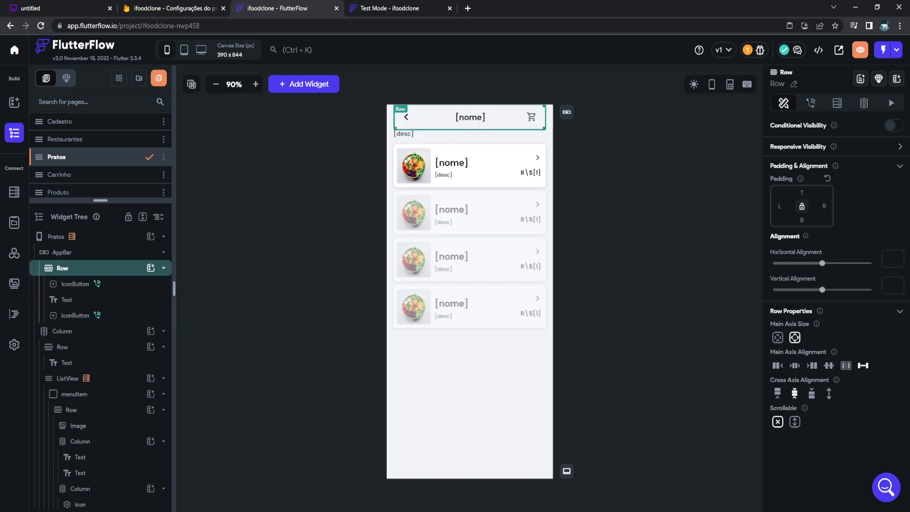
pyautogui.click(67, 300)
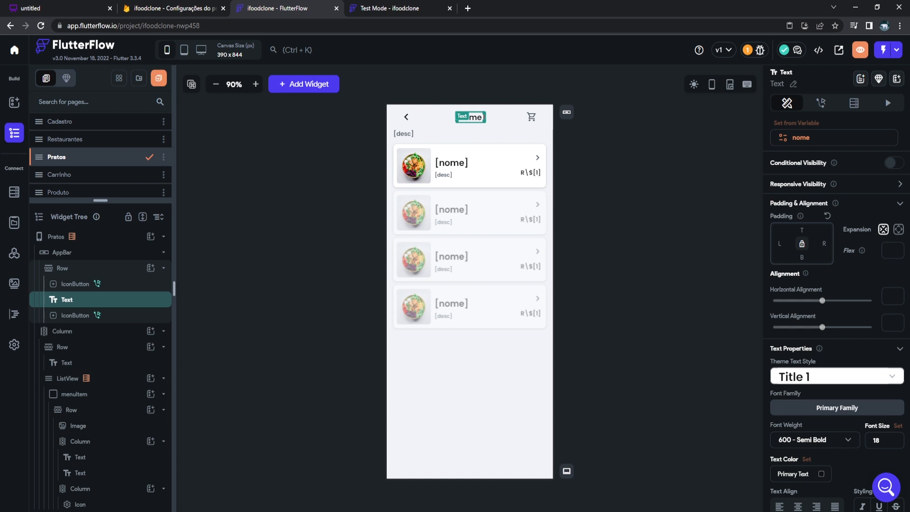
pyautogui.click(63, 268)
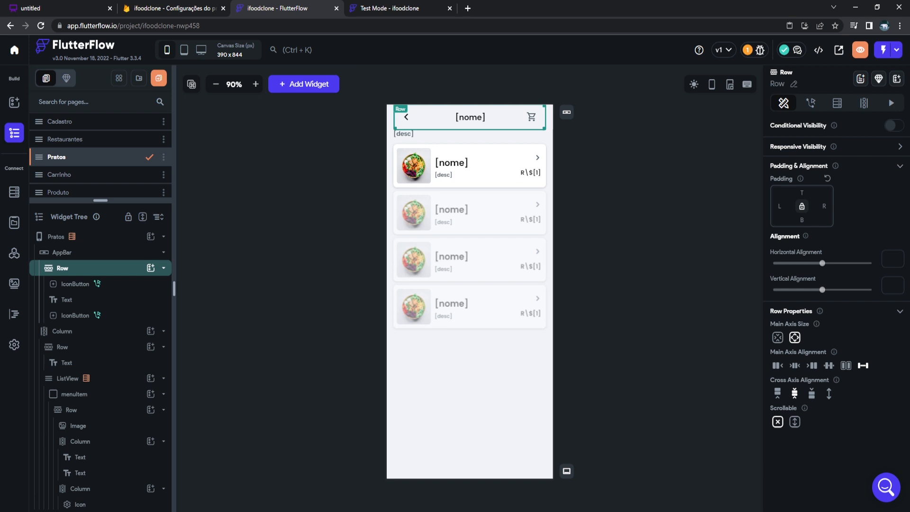
# Wrap the [desc] description text in a Container and check the Test Mode preview.
pyautogui.click(370, 143)
pyautogui.click(445, 134)
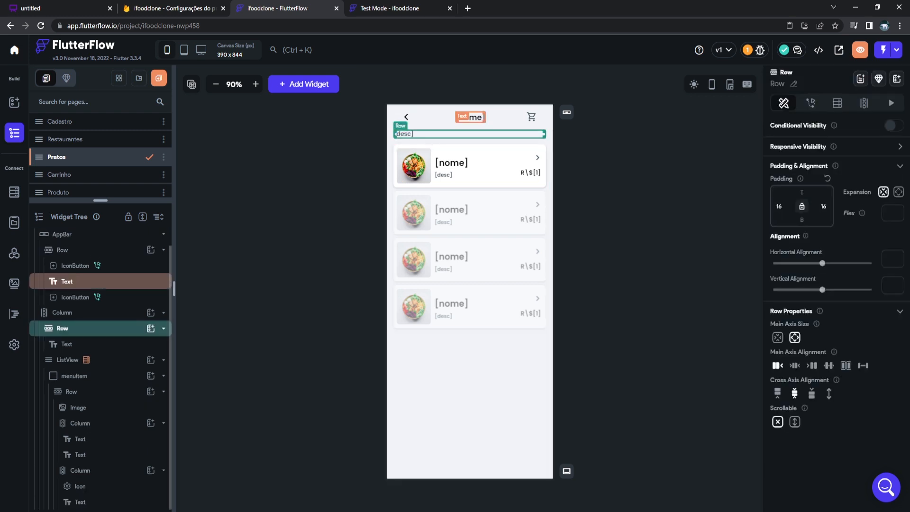
pyautogui.click(405, 134)
pyautogui.scroll(-4, 838, 294)
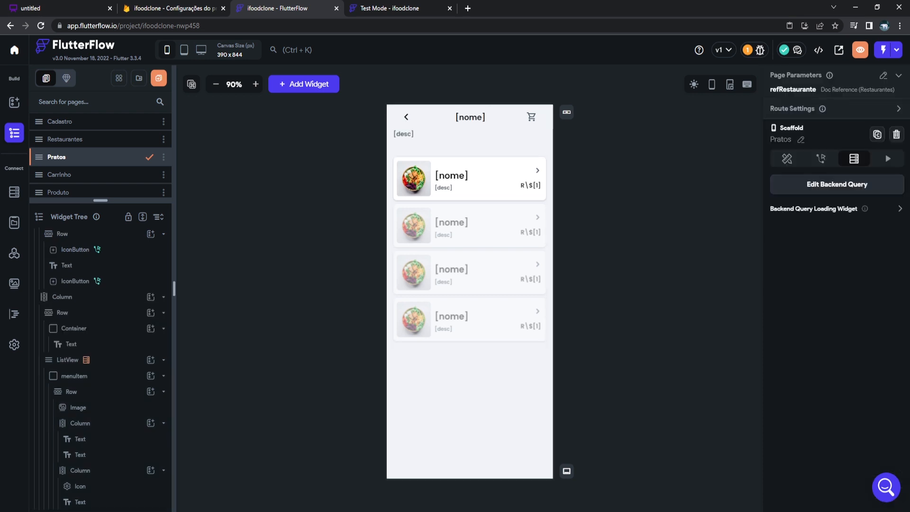
pyautogui.click(390, 8)
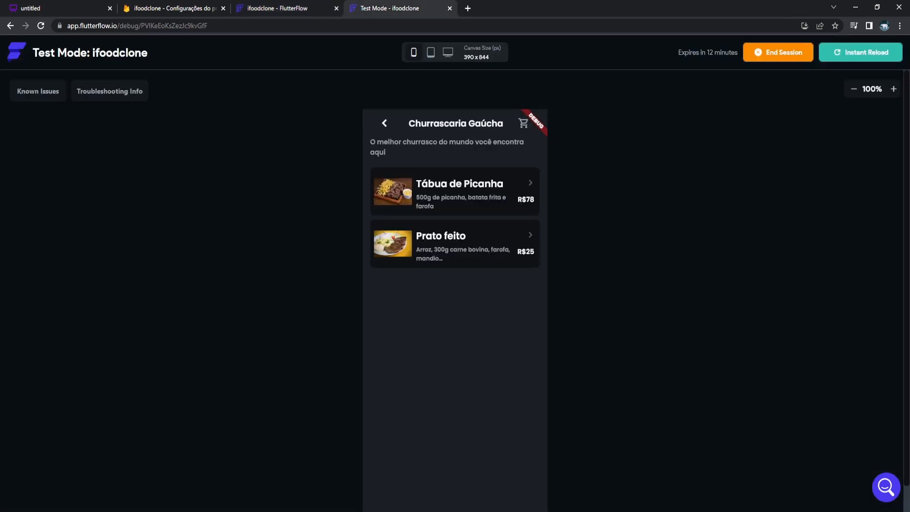
# Compare the test app preview, then inspect the [desc] text's Row and Container.
pyautogui.click(278, 8)
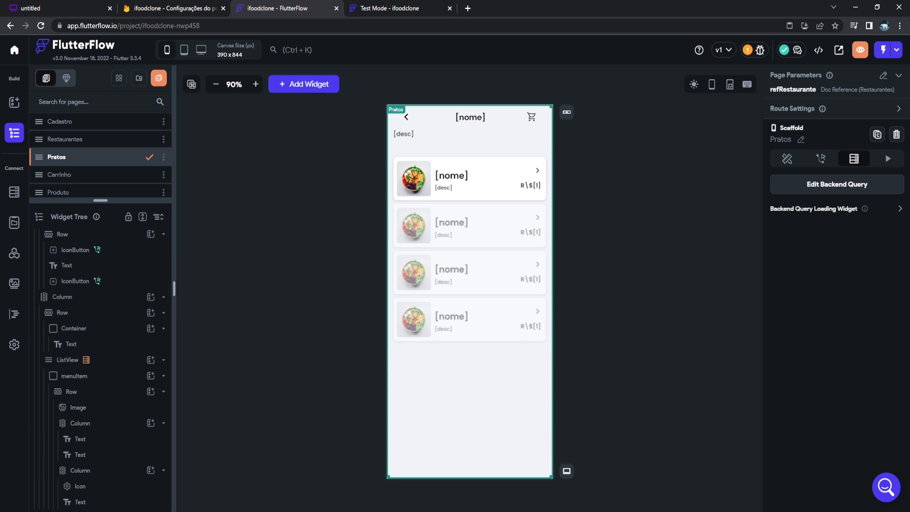
pyautogui.click(390, 8)
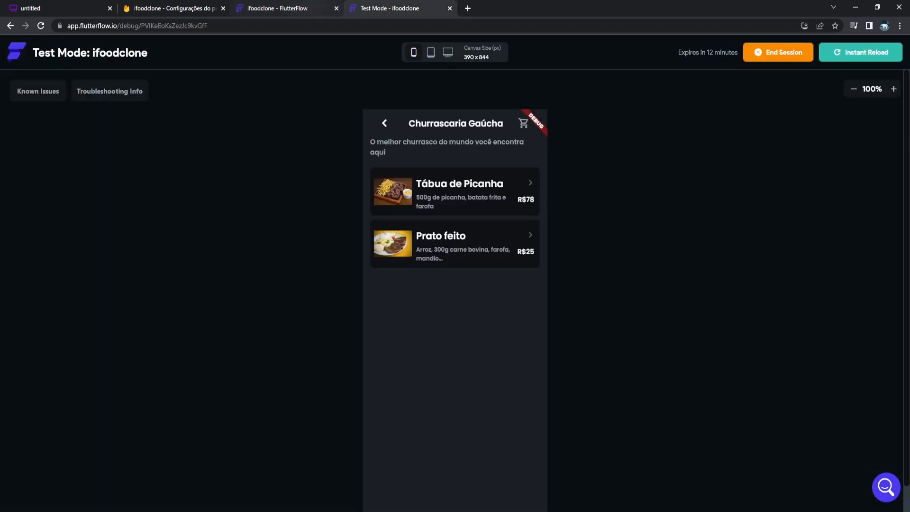
pyautogui.click(278, 8)
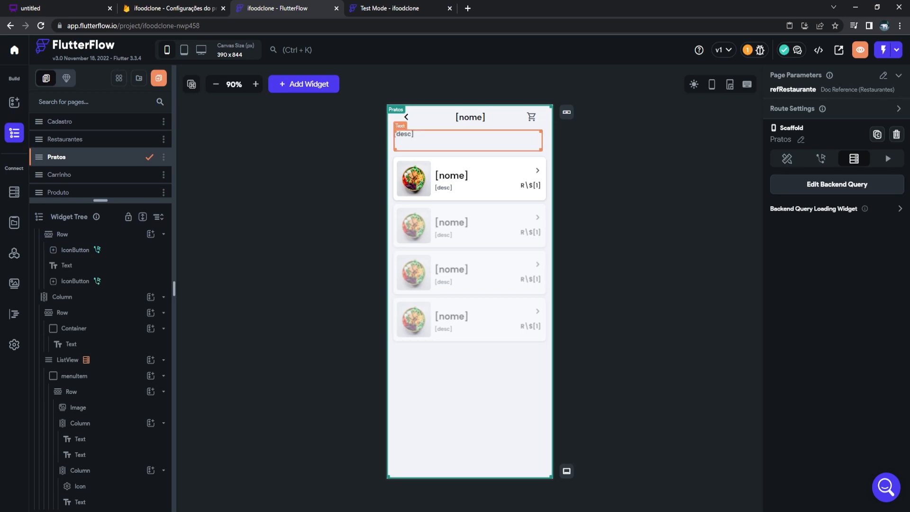
pyautogui.click(463, 140)
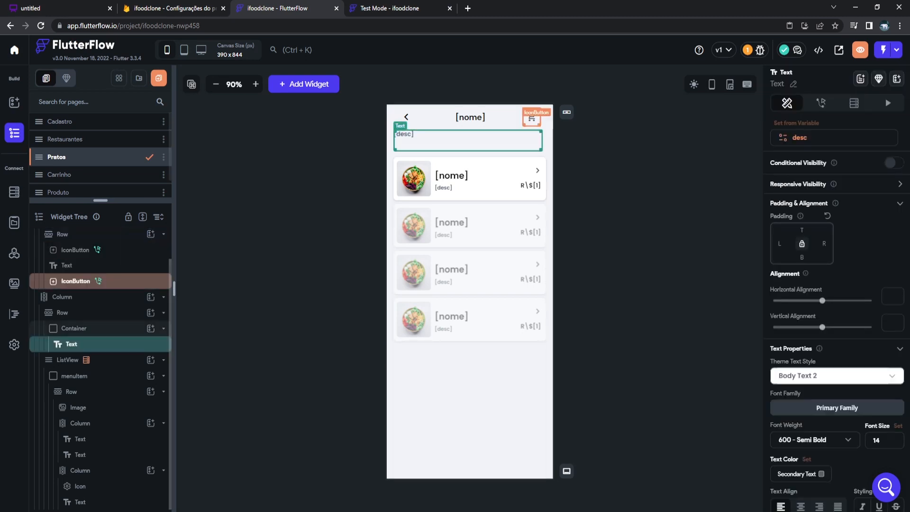
pyautogui.click(62, 312)
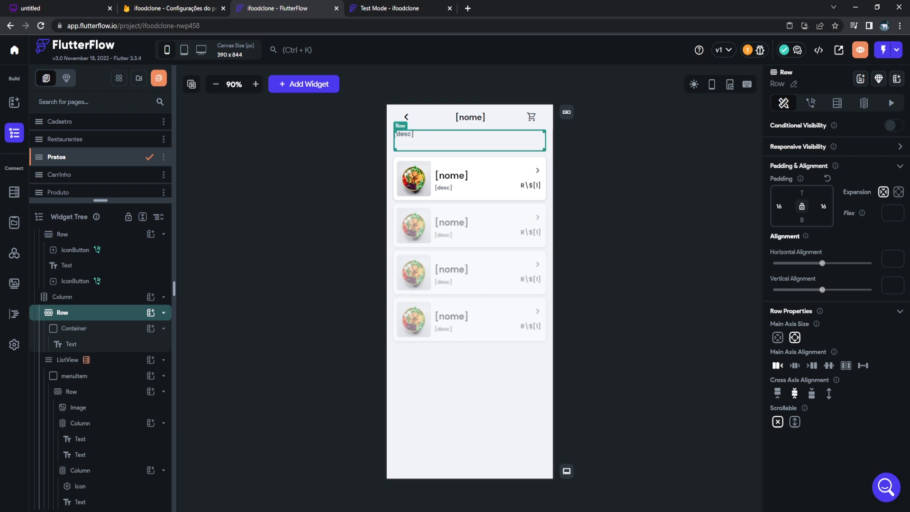
pyautogui.click(74, 328)
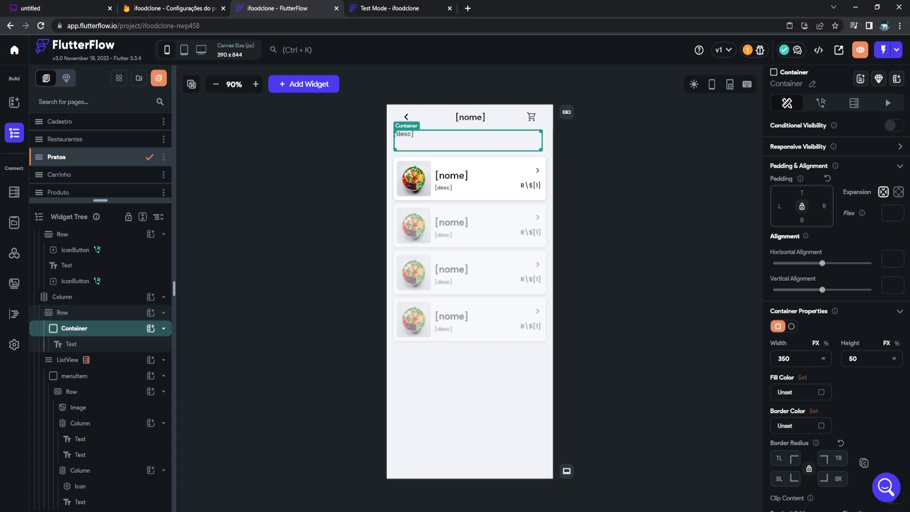
pyautogui.click(72, 345)
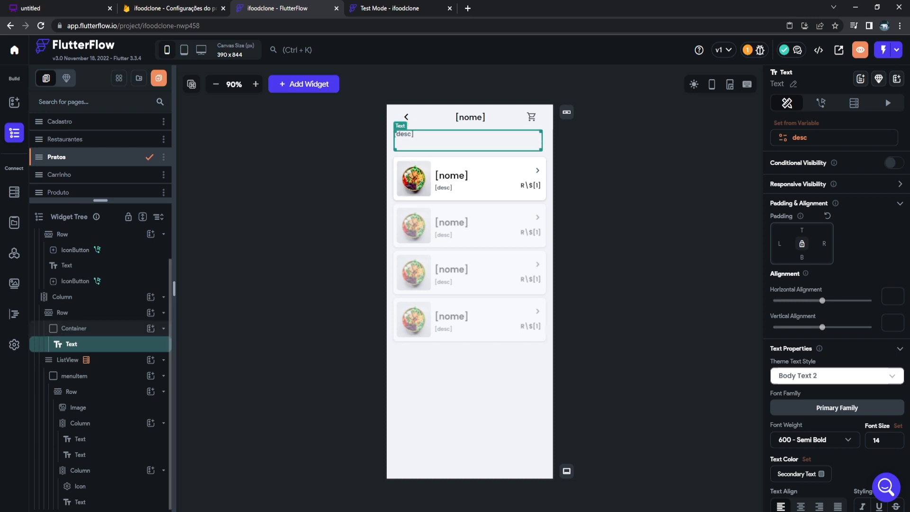
pyautogui.scroll(-3, 837, 285)
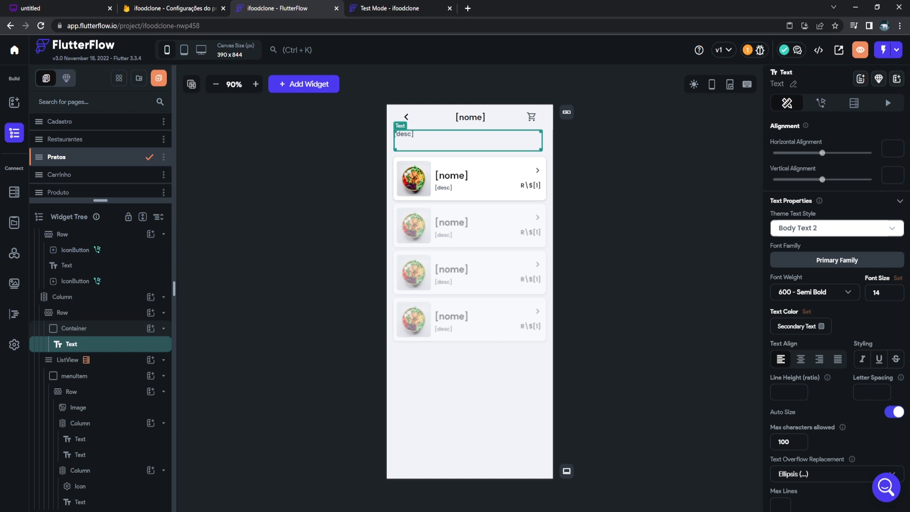
# Give the [desc] text Auto Size with a 100-character limit, and select the menuItem card.
pyautogui.click(294, 327)
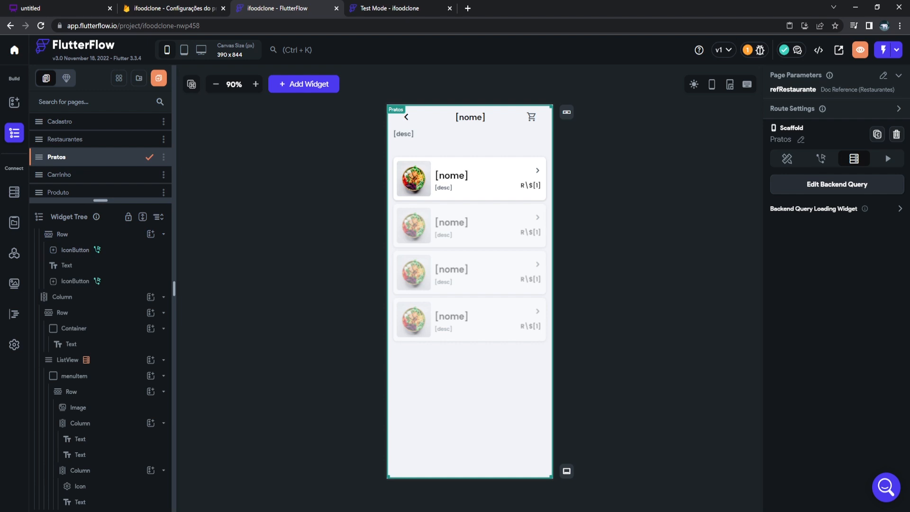
pyautogui.click(417, 140)
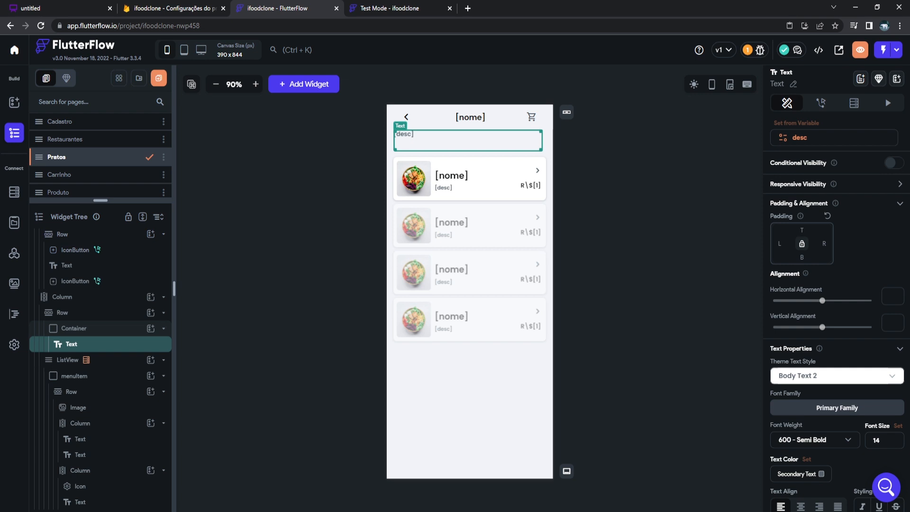
pyautogui.click(353, 173)
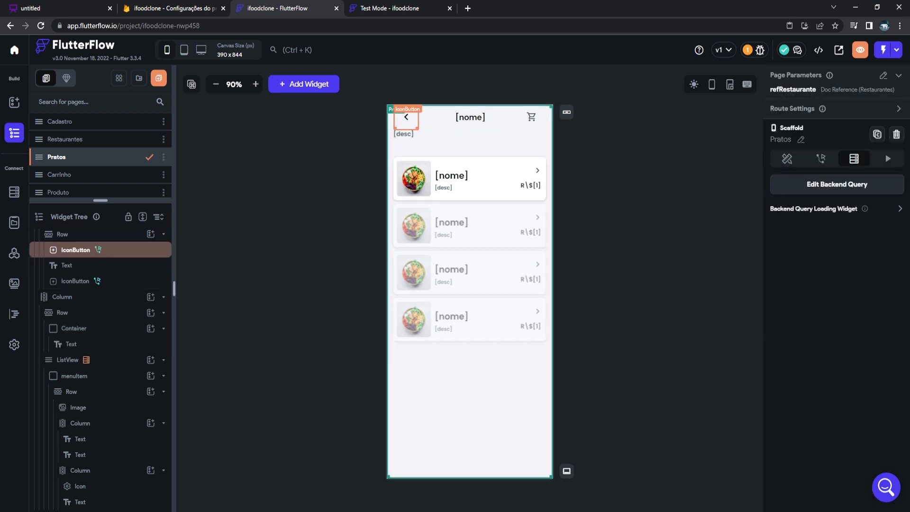
pyautogui.click(474, 198)
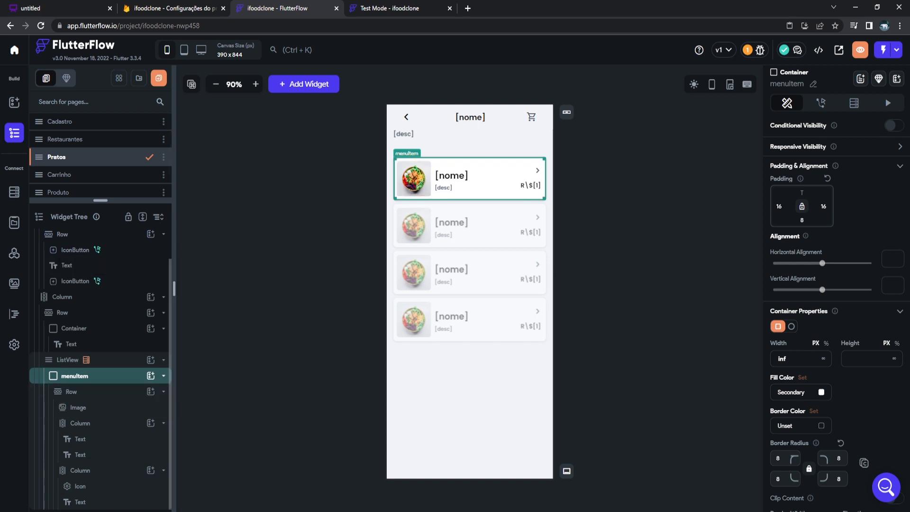
# Add a tap action on the dish card that navigates to the Produto page.
pyautogui.click(821, 103)
pyautogui.click(837, 176)
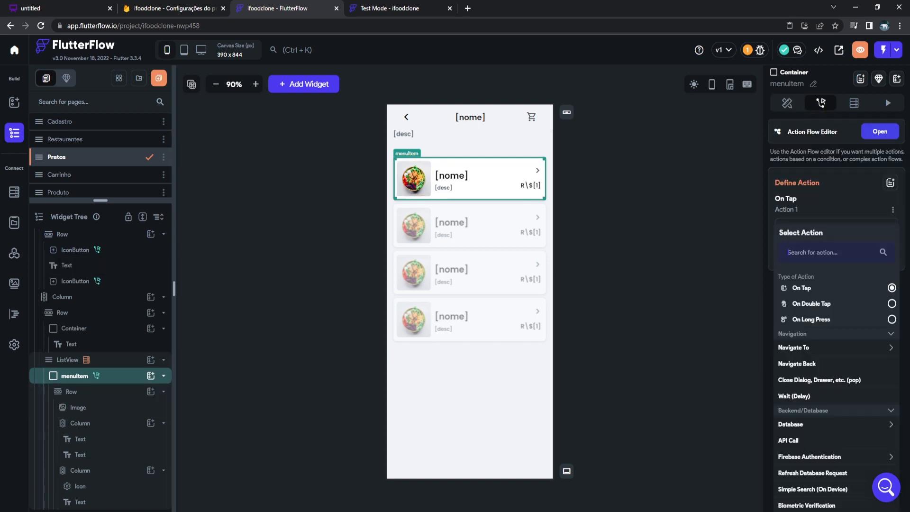
pyautogui.click(837, 348)
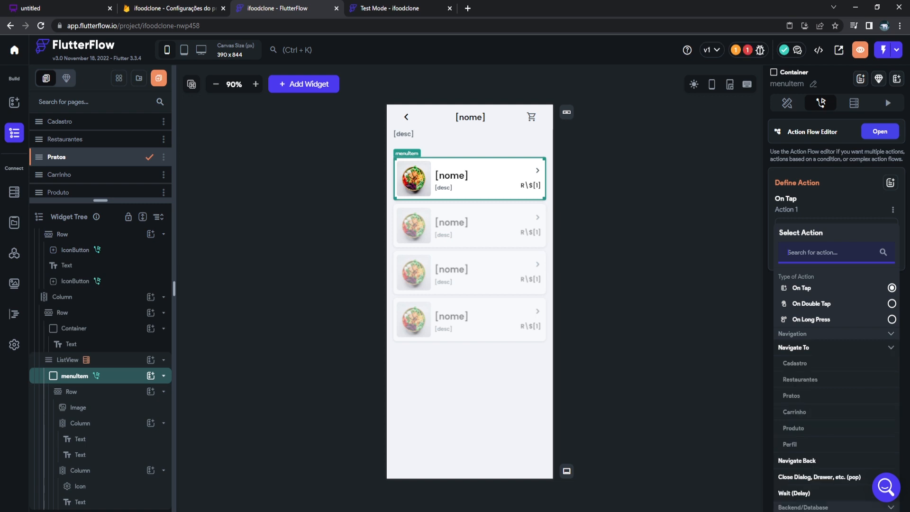
pyautogui.click(794, 428)
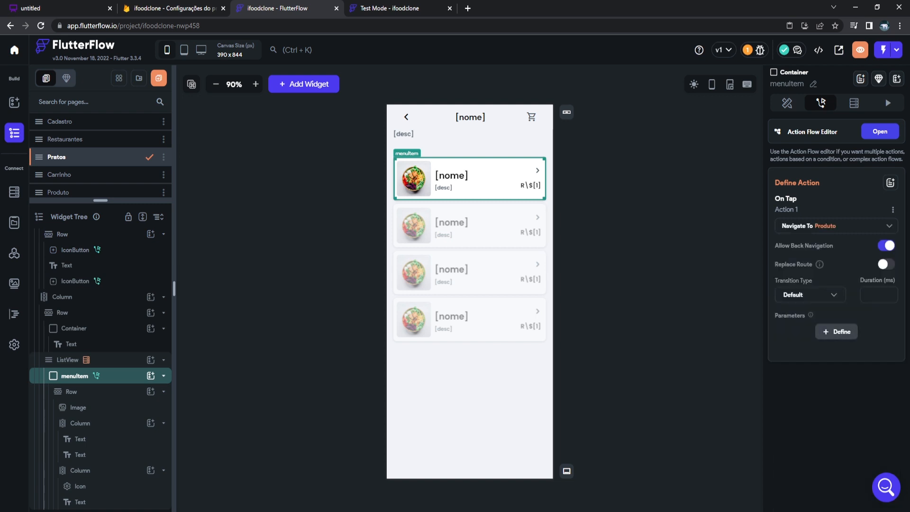
# Define a Produto parameter 'refprato' as a DocumentReference to the pratos collection.
pyautogui.click(836, 332)
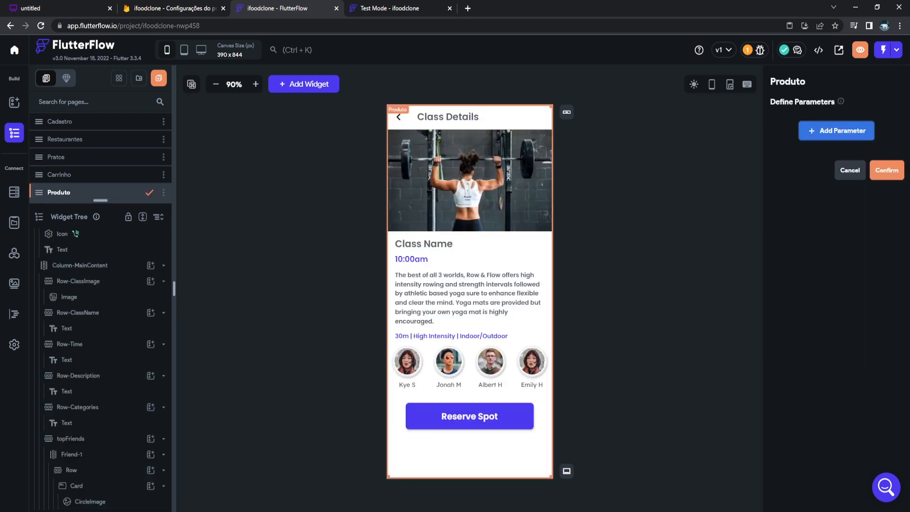
pyautogui.click(836, 130)
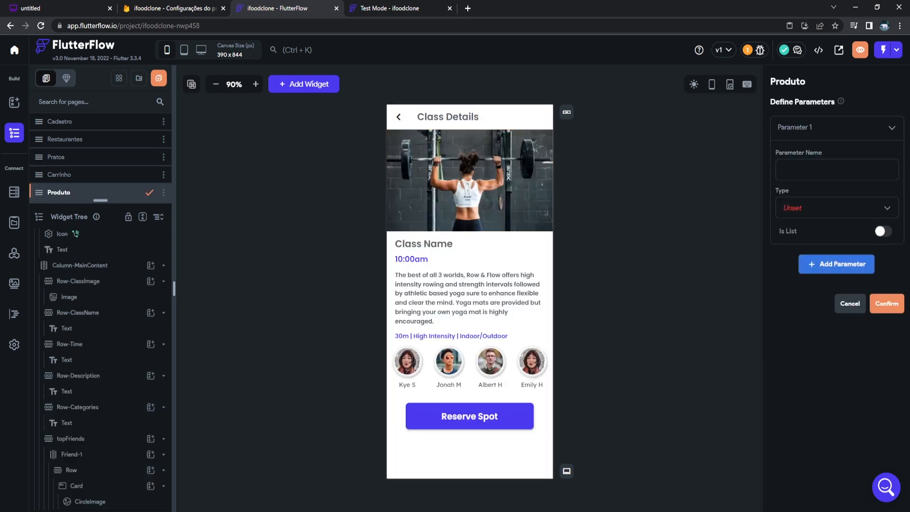
pyautogui.write('refprato')
pyautogui.click(836, 208)
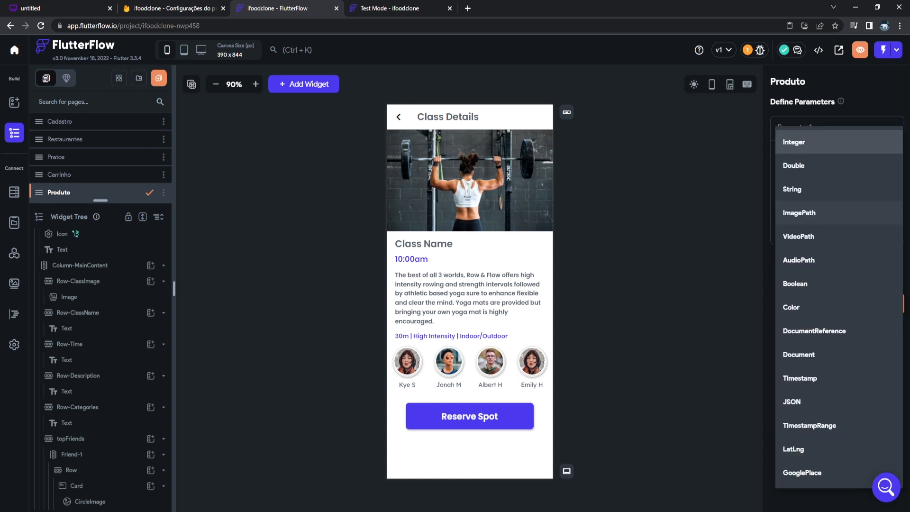
pyautogui.click(814, 331)
pyautogui.click(837, 246)
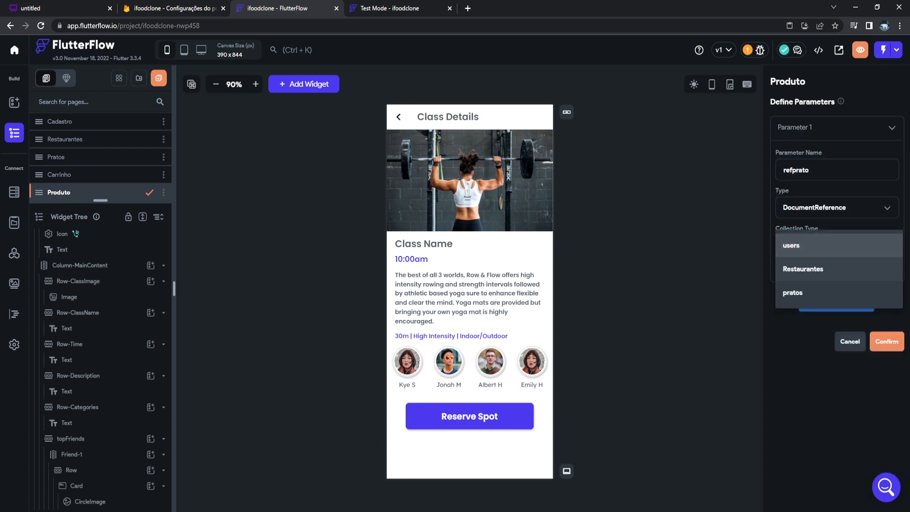
pyautogui.click(793, 293)
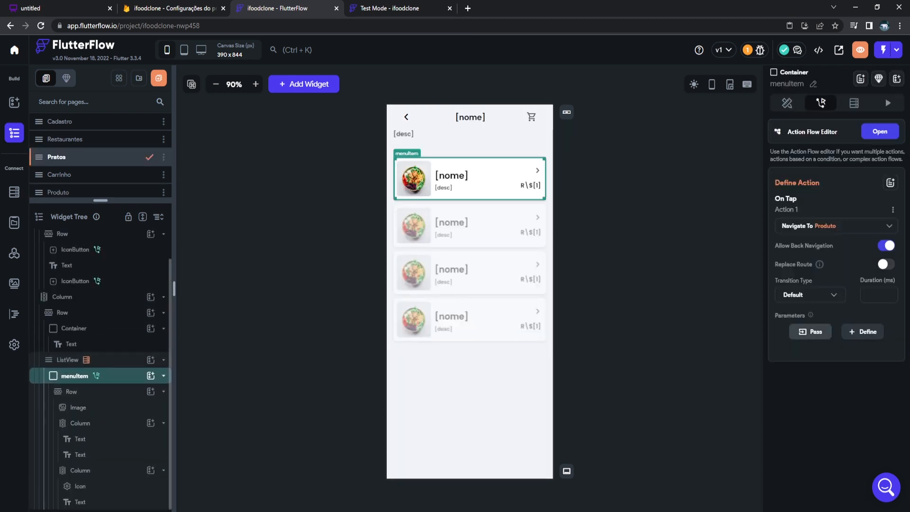
# Pass the tapped dish's Document Reference as the refprato value.
pyautogui.click(810, 332)
pyautogui.click(886, 335)
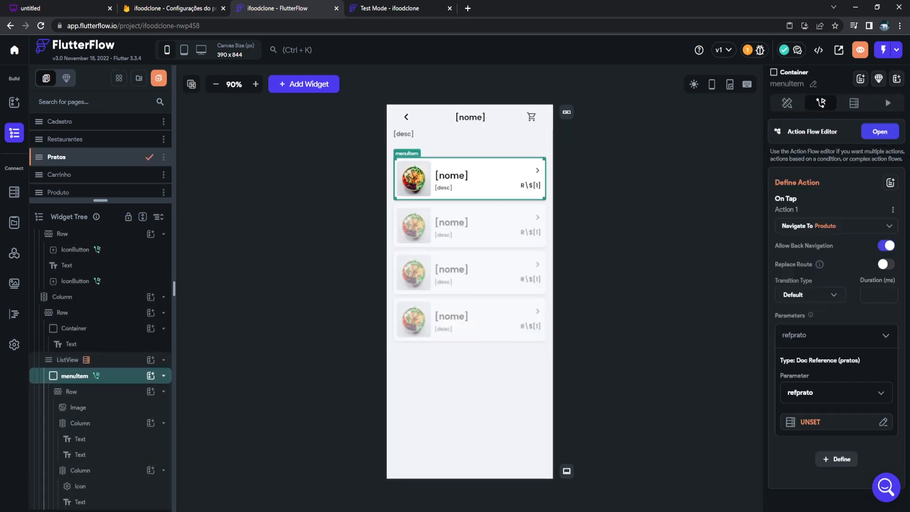
pyautogui.click(811, 422)
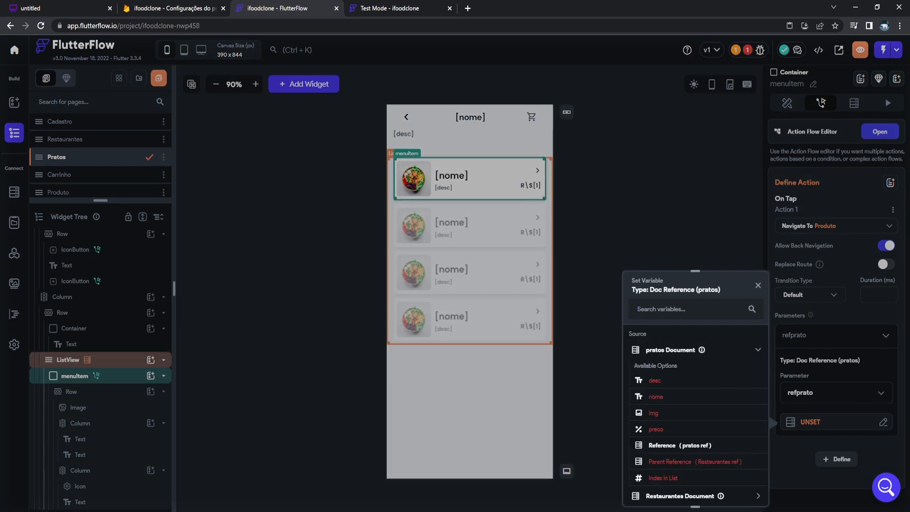
pyautogui.click(679, 446)
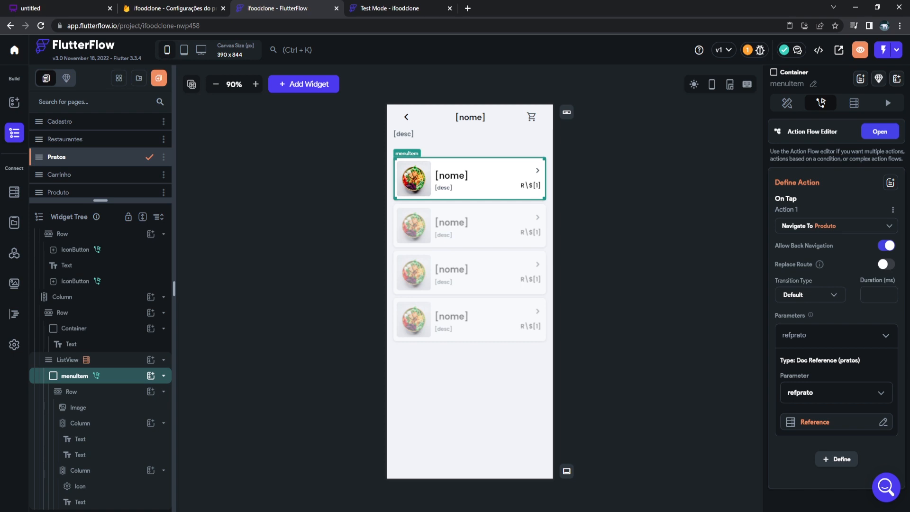
pyautogui.click(658, 327)
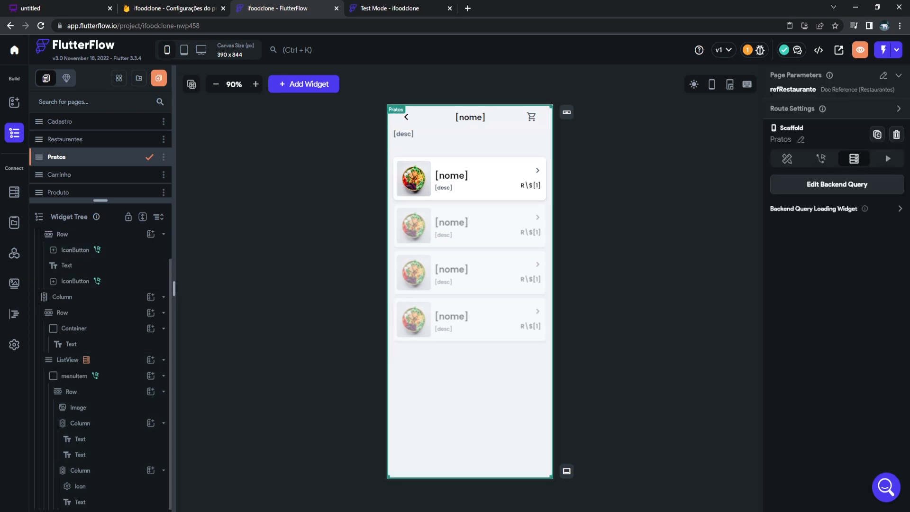
# Start adding a backend query to the Produto page.
pyautogui.scroll(-1, 90, 166)
pyautogui.click(66, 171)
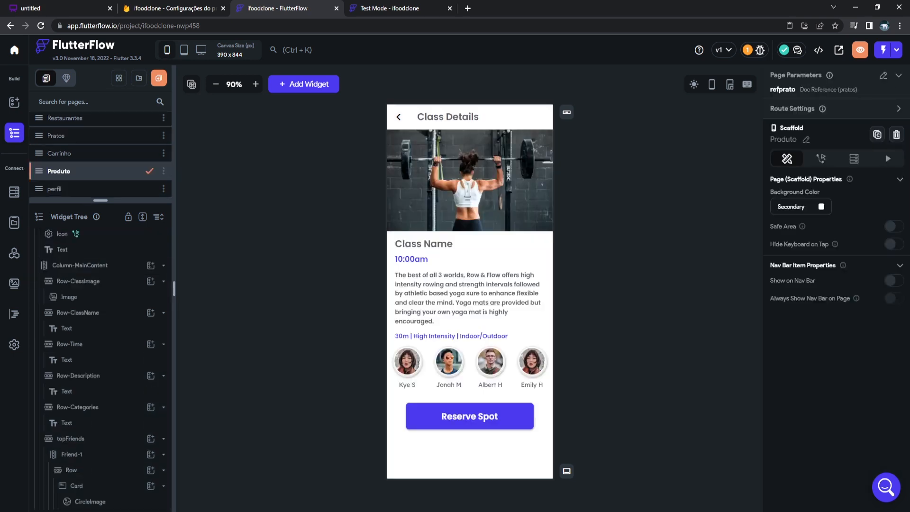
pyautogui.scroll(1, 100, 244)
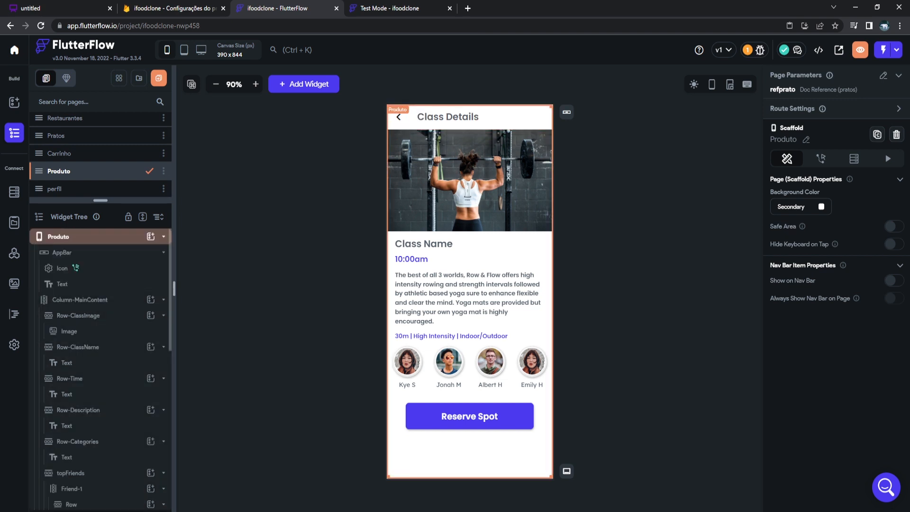
pyautogui.click(854, 159)
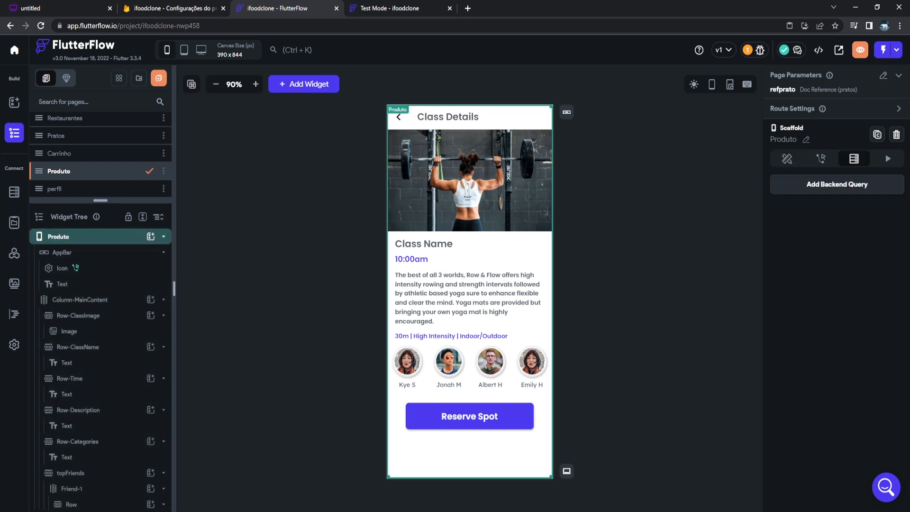
pyautogui.click(838, 184)
# Configure the query as Document from Reference on pratos using refprato, and confirm.
pyautogui.click(686, 184)
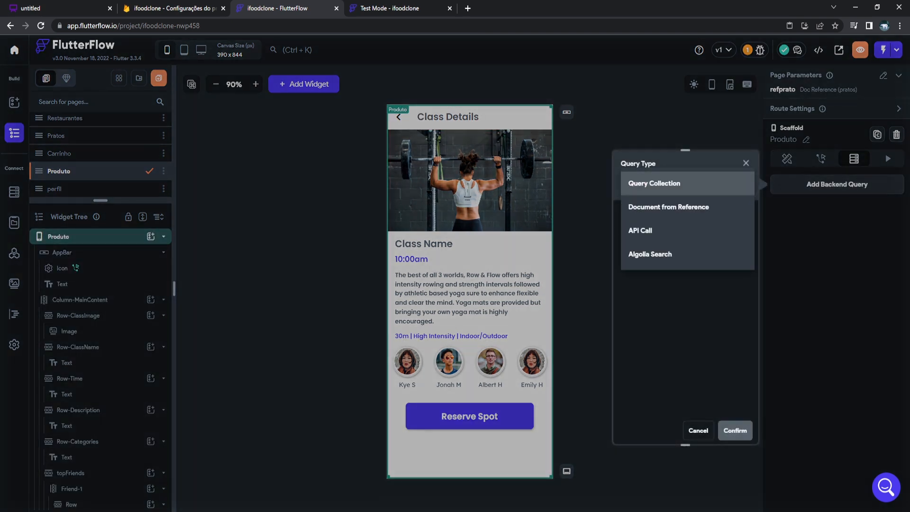
pyautogui.click(668, 207)
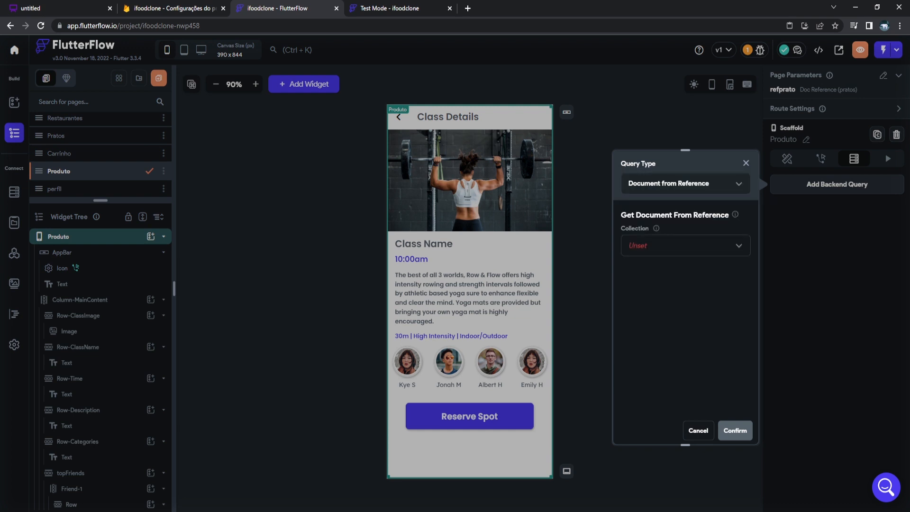
pyautogui.click(685, 243)
pyautogui.click(663, 292)
pyautogui.click(683, 270)
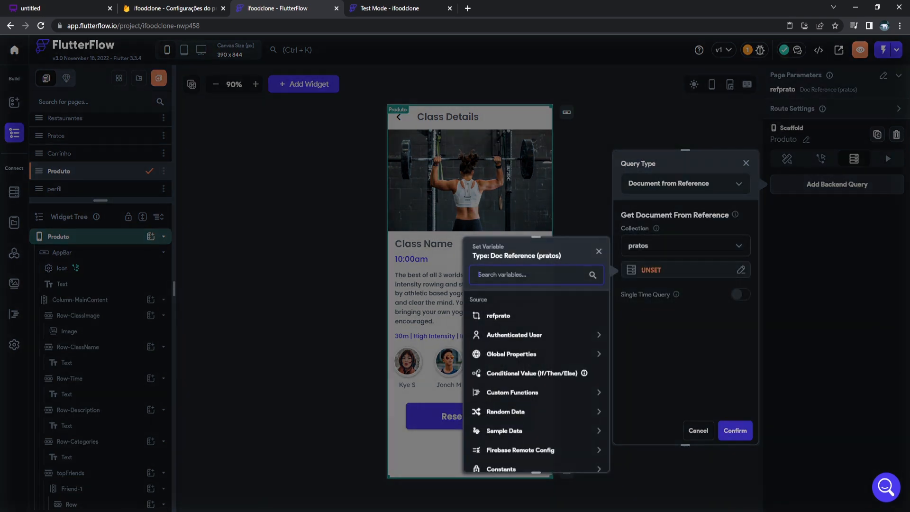
pyautogui.click(498, 316)
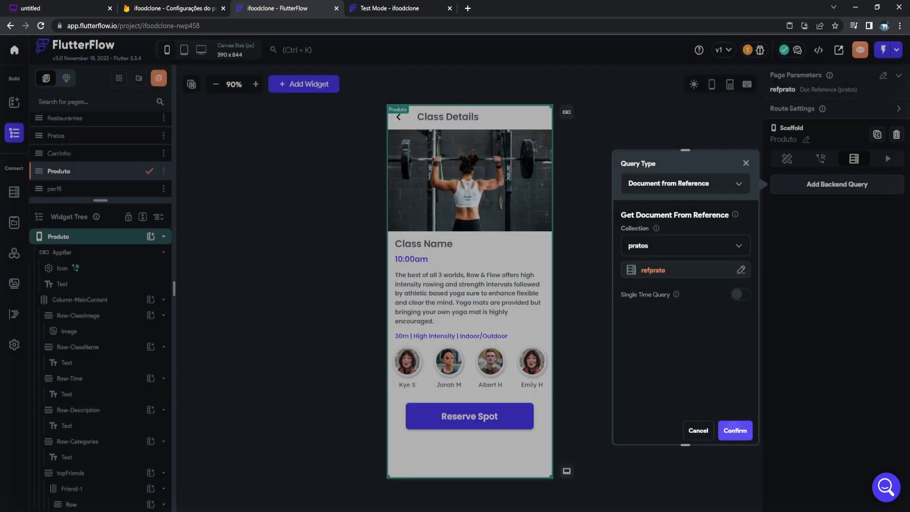
pyautogui.click(735, 430)
pyautogui.click(588, 298)
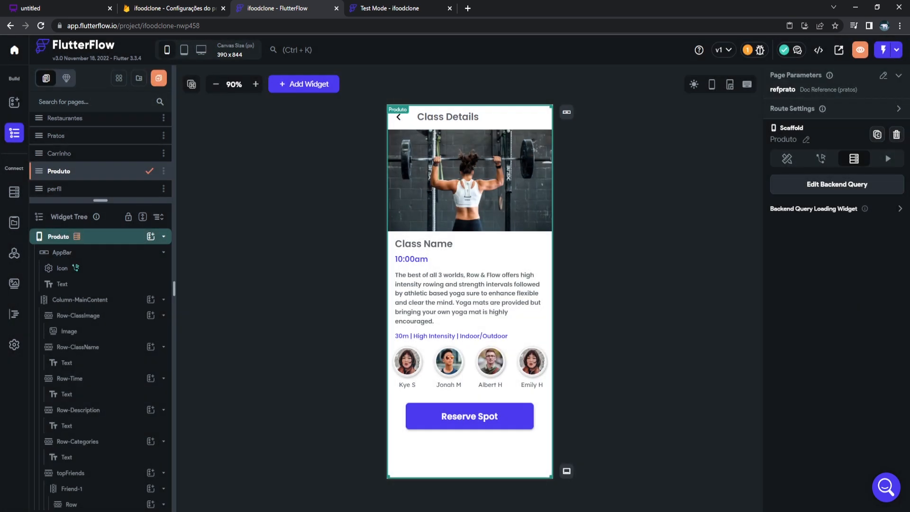
pyautogui.click(588, 299)
# Bind the Class Details title text to the dish's nome field.
pyautogui.click(448, 117)
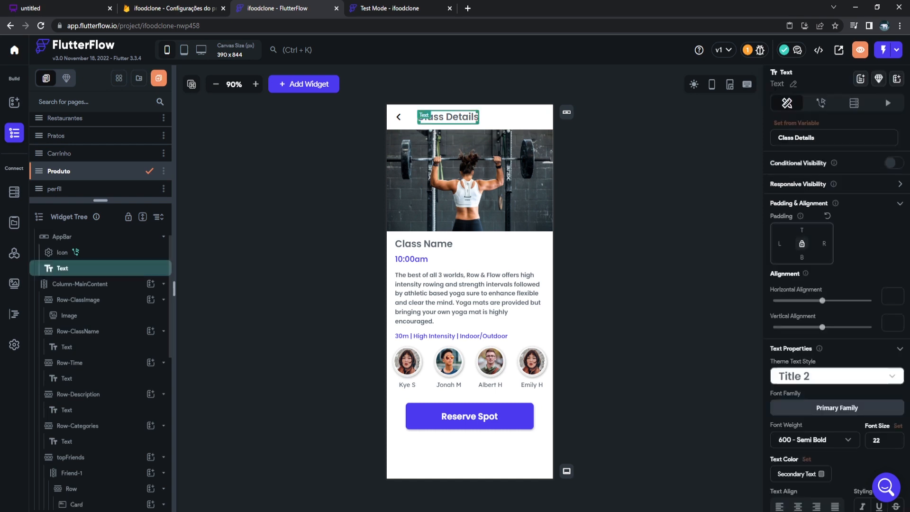
pyautogui.click(803, 123)
pyautogui.click(660, 183)
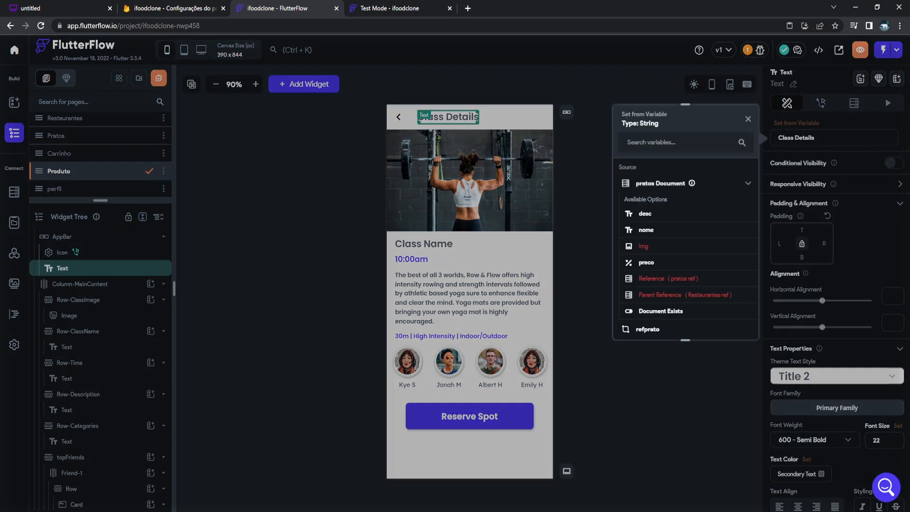
pyautogui.click(646, 230)
# Set the top photo to a Network image whose path is the dish's img field.
pyautogui.click(469, 180)
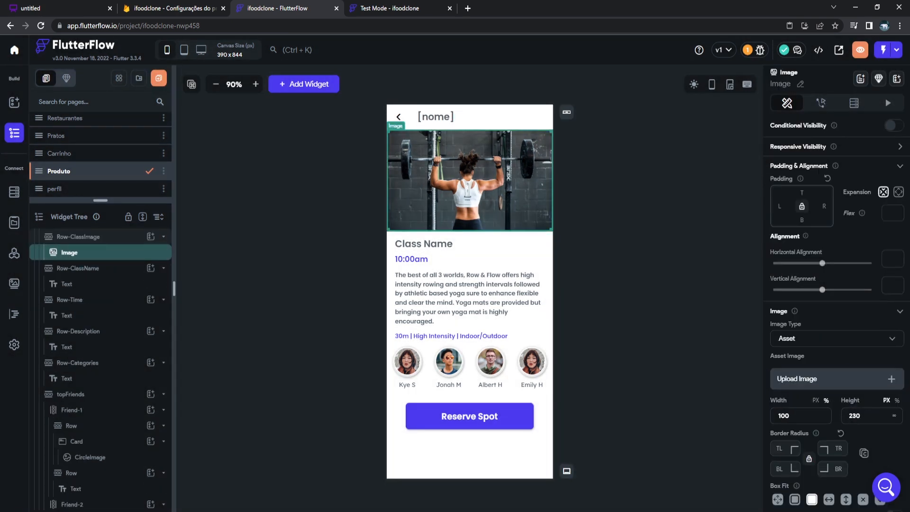
pyautogui.scroll(-2, 837, 285)
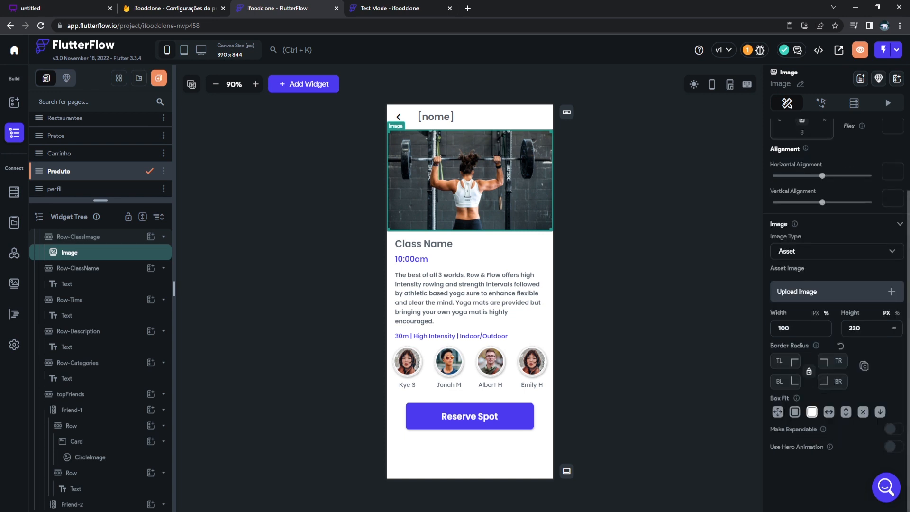
pyautogui.click(837, 251)
pyautogui.click(806, 227)
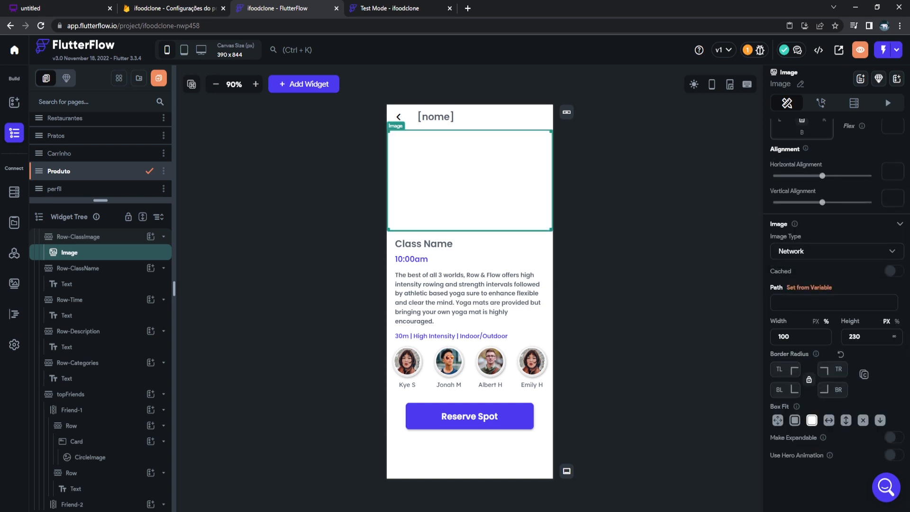
pyautogui.click(809, 287)
pyautogui.click(660, 347)
pyautogui.click(644, 410)
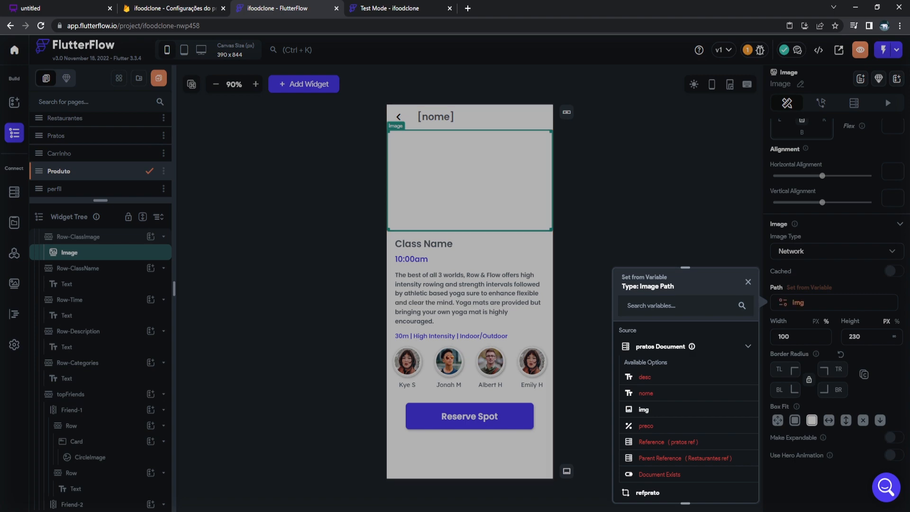
# Delete the Class Name text from the Produto page.
pyautogui.click(455, 244)
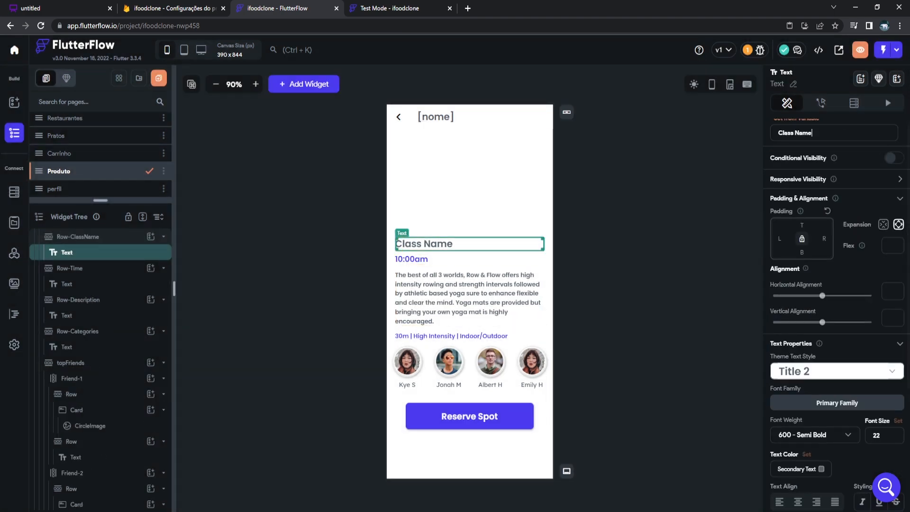
pyautogui.click(797, 119)
pyautogui.click(797, 120)
pyautogui.press('Delete')
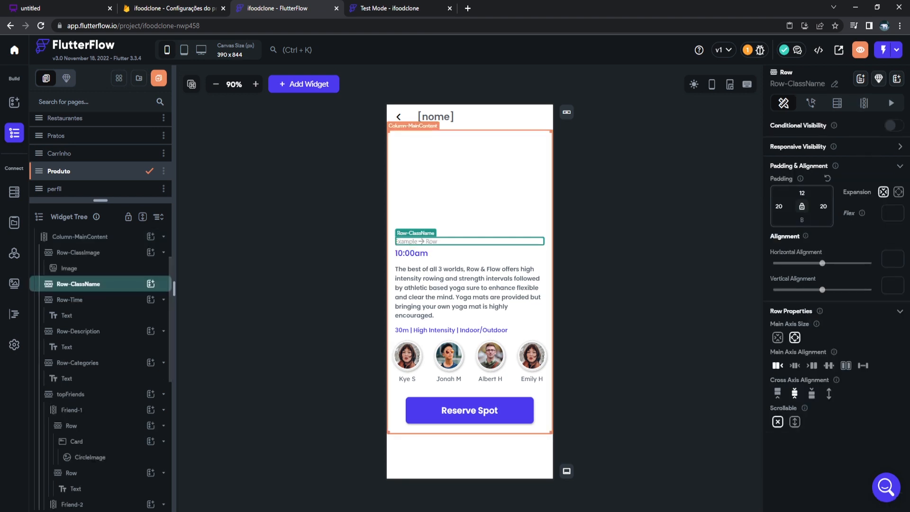
# Delete the empty name row and bind the 10:00am text to the dish's preco.
pyautogui.press('Delete')
pyautogui.click(451, 241)
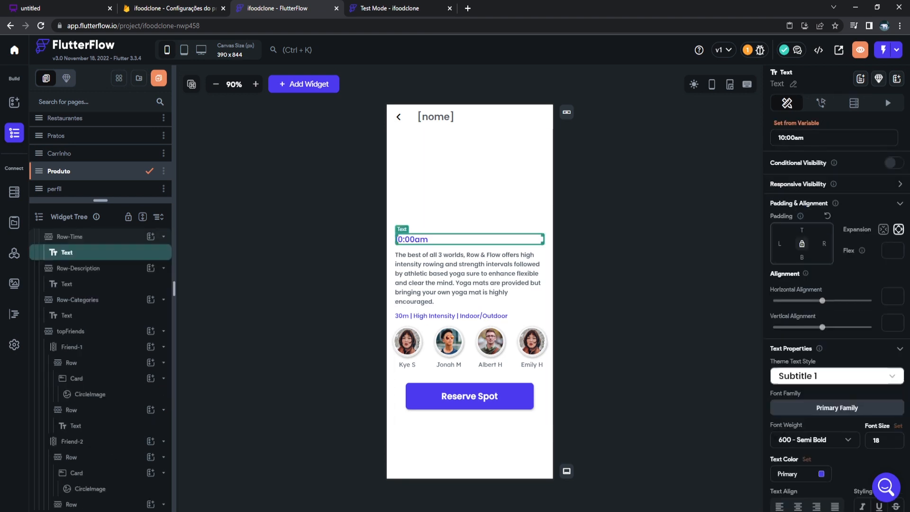
pyautogui.click(797, 123)
pyautogui.click(661, 183)
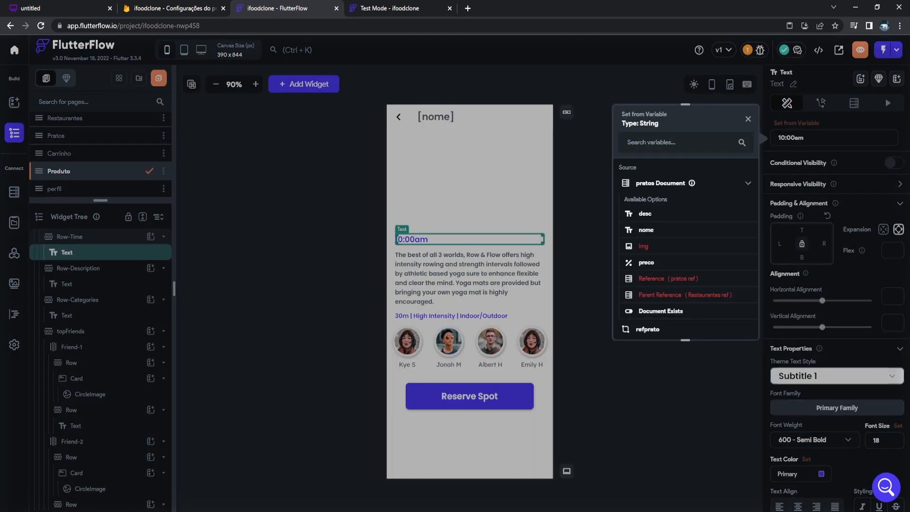
pyautogui.click(645, 263)
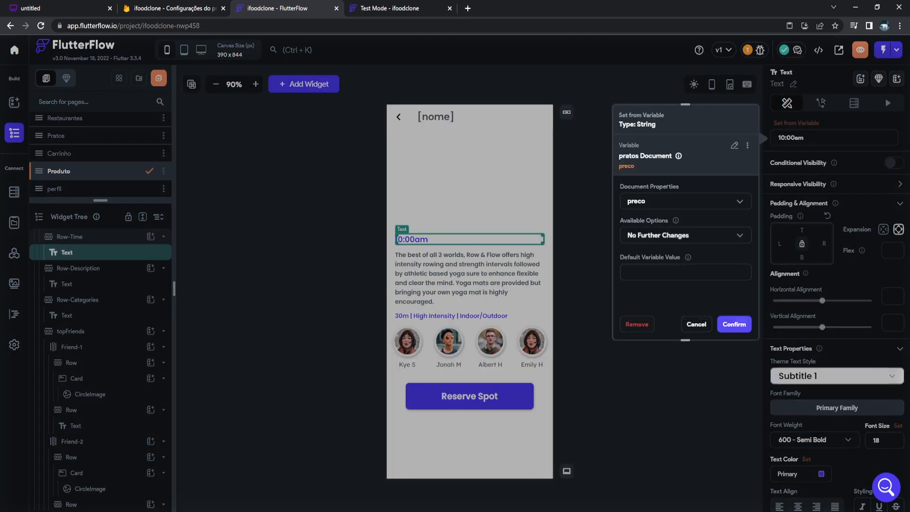
pyautogui.click(734, 325)
# Make the price text combine the literal 'R$' with the dish's preco field.
pyautogui.click(797, 123)
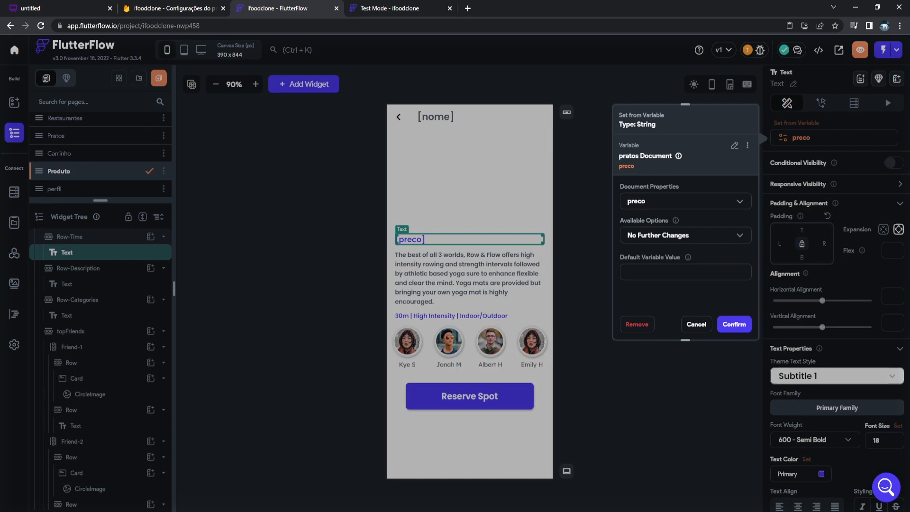
pyautogui.click(735, 145)
pyautogui.scroll(-2, 685, 227)
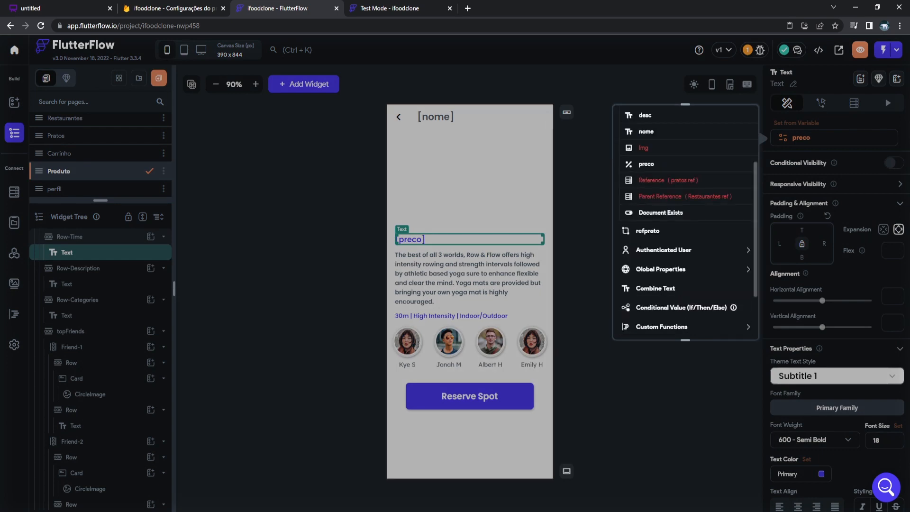
pyautogui.click(655, 288)
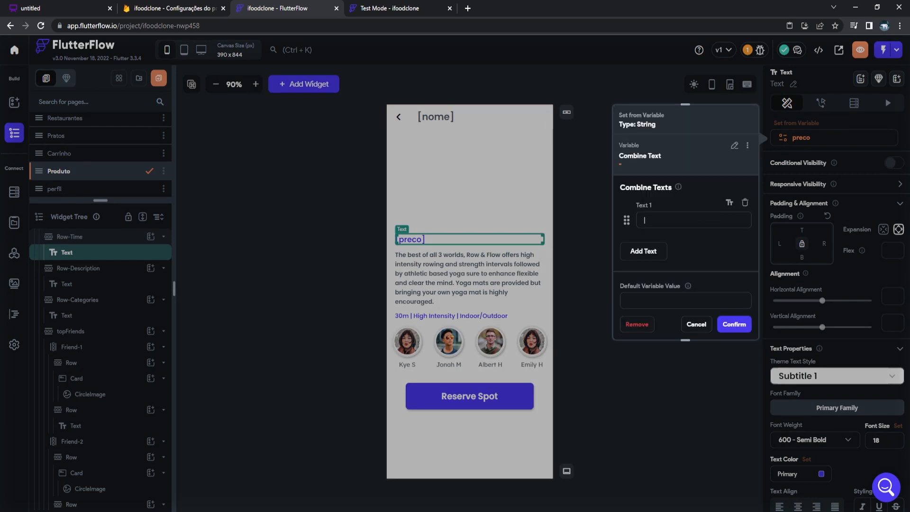
pyautogui.write('R$')
pyautogui.click(643, 250)
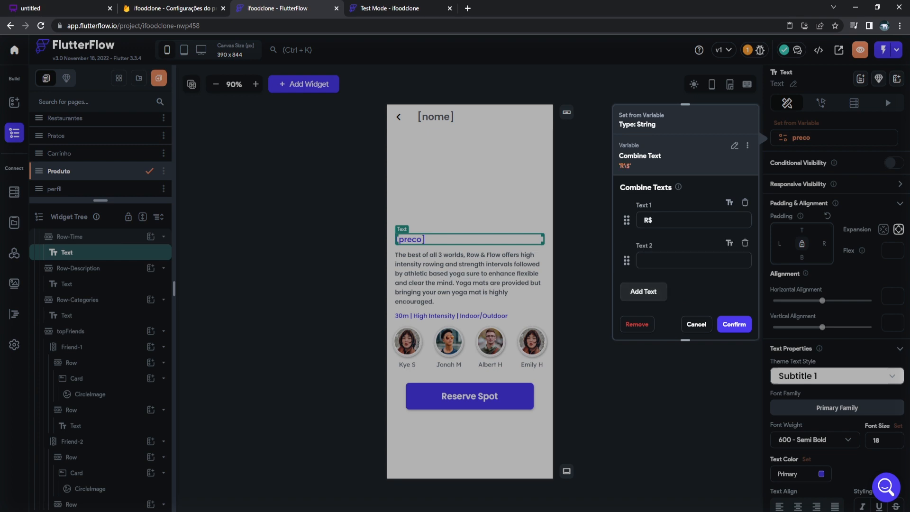
pyautogui.click(730, 243)
pyautogui.click(683, 275)
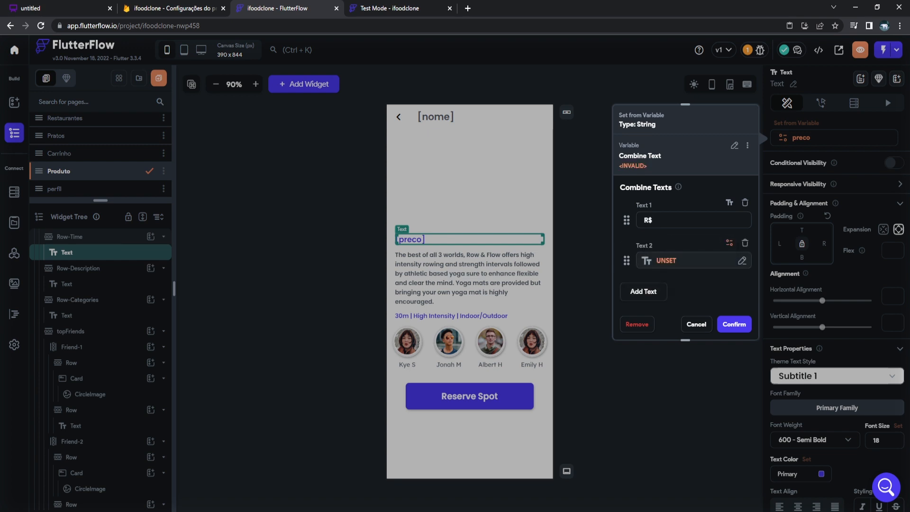
pyautogui.click(666, 261)
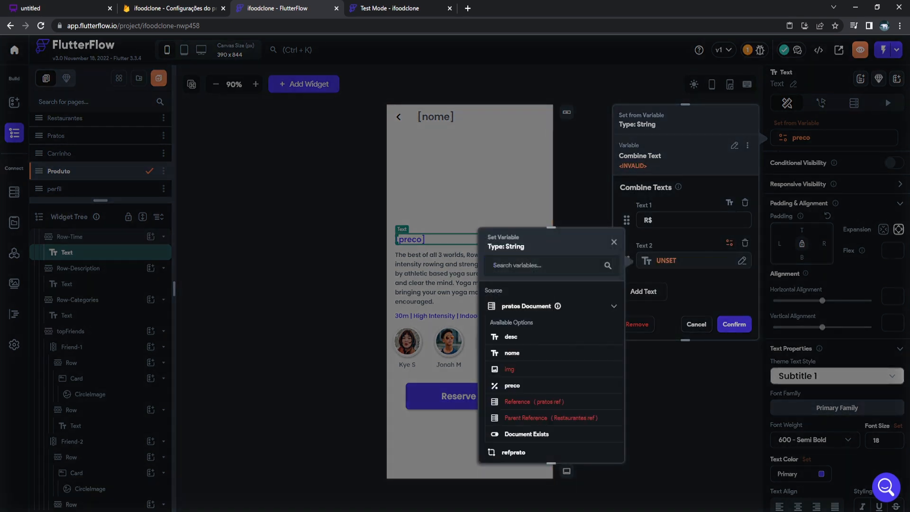
pyautogui.click(513, 386)
pyautogui.click(601, 447)
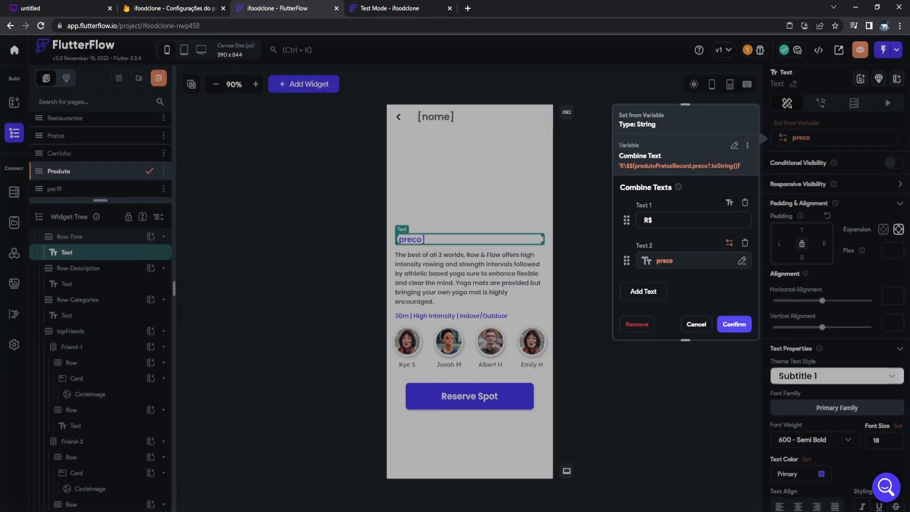
pyautogui.click(734, 324)
pyautogui.click(469, 278)
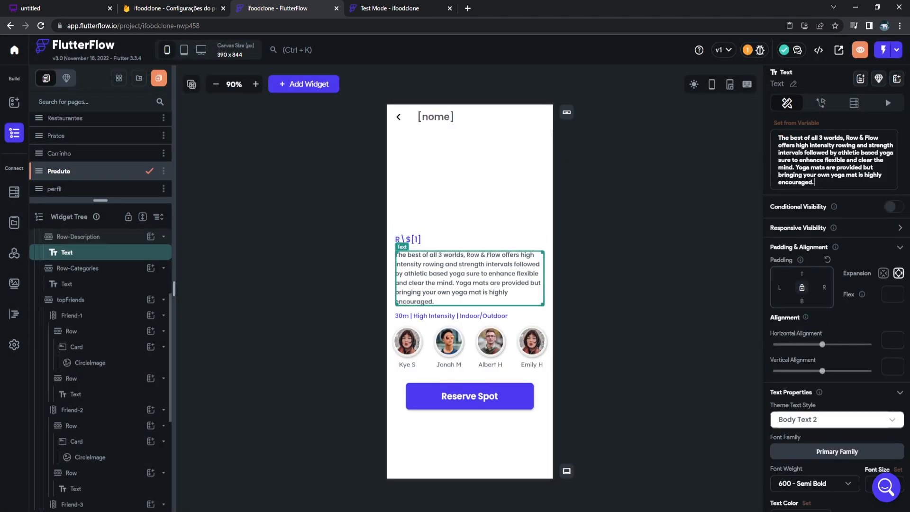
pyautogui.click(796, 123)
pyautogui.click(660, 183)
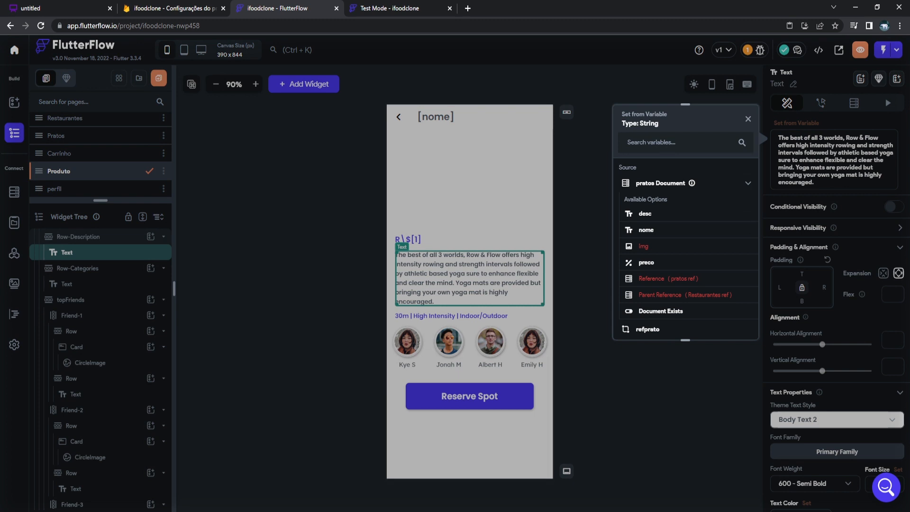
pyautogui.click(643, 262)
pyautogui.click(735, 145)
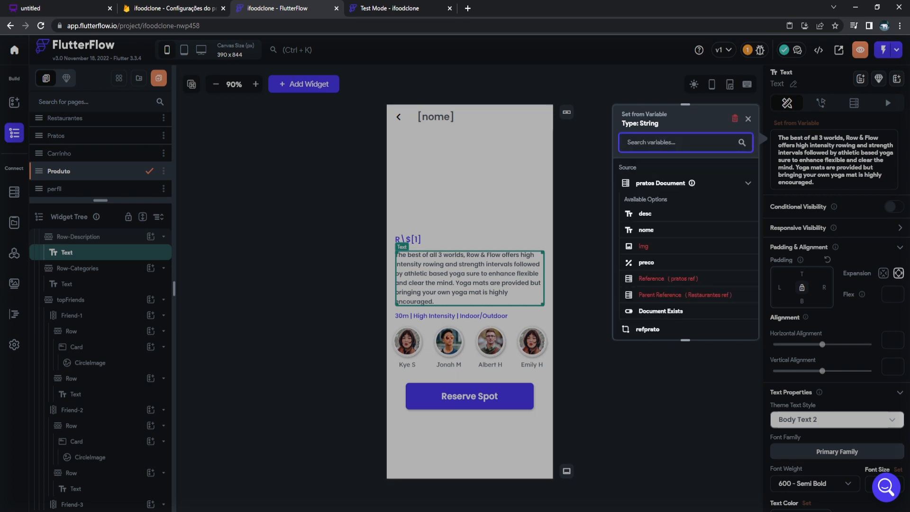
pyautogui.click(646, 213)
pyautogui.click(734, 324)
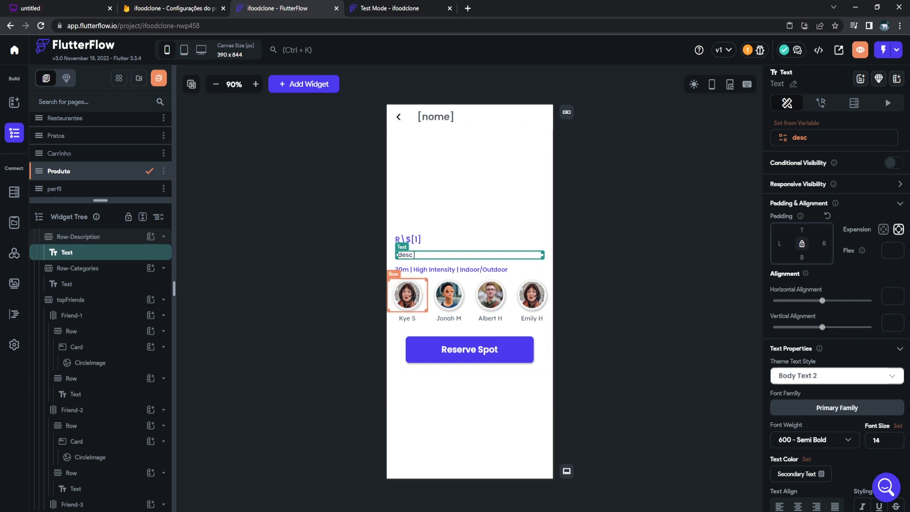
pyautogui.click(407, 295)
pyautogui.scroll(3, 95, 308)
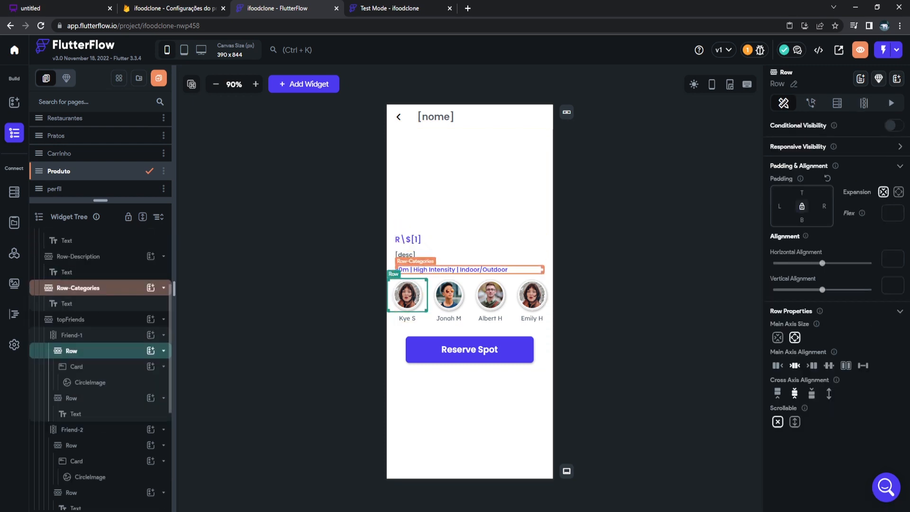
# Delete the topFriends avatar row and the '30m | High Intensity' Row-Categories from Produto.
pyautogui.click(70, 319)
pyautogui.press('Delete')
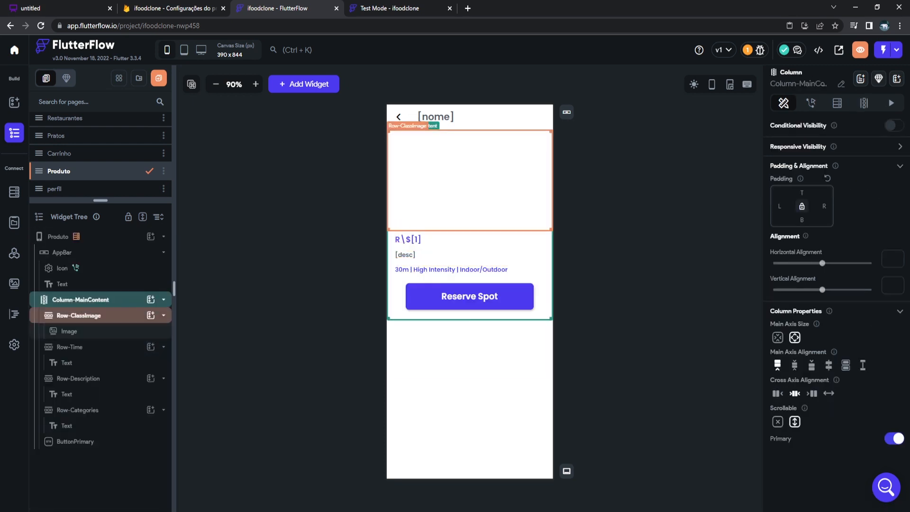
pyautogui.click(460, 269)
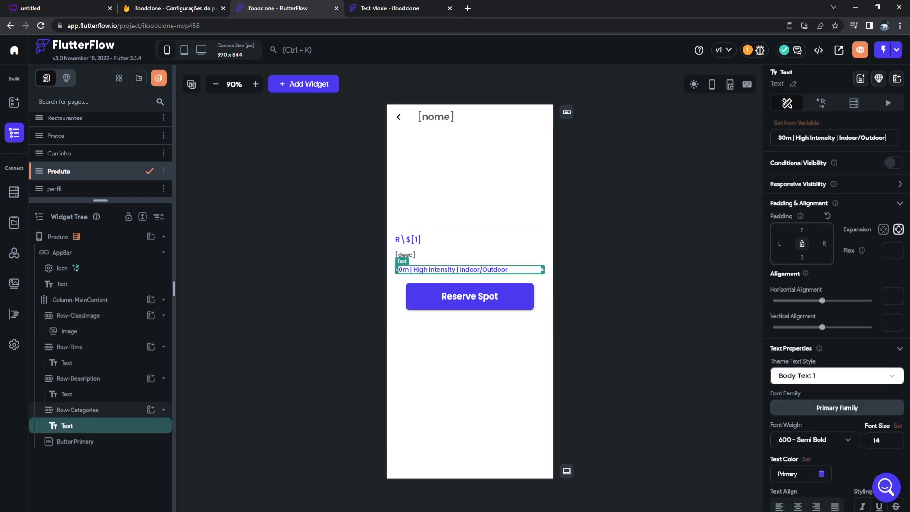
pyautogui.click(79, 410)
pyautogui.press('Delete')
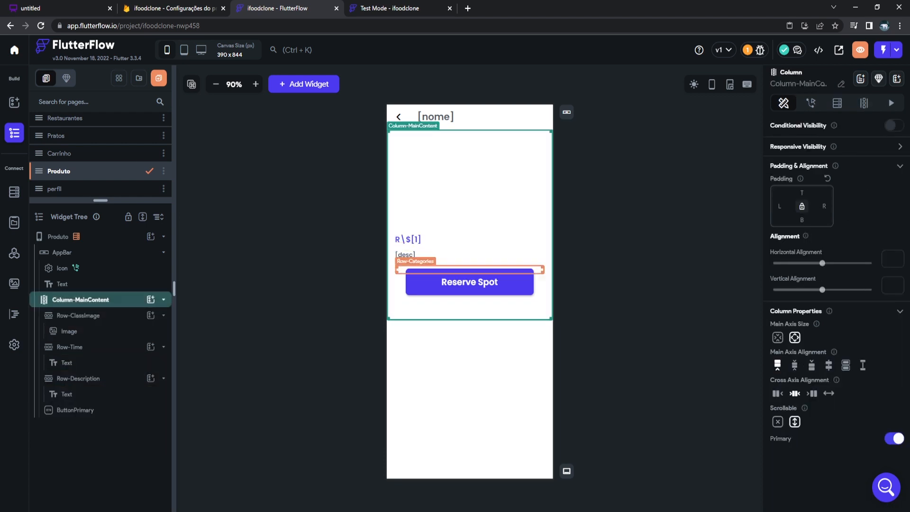
# Relabel the Reserve Spot button to 'Adicionar ao carrinho' and view the test preview.
pyautogui.click(470, 282)
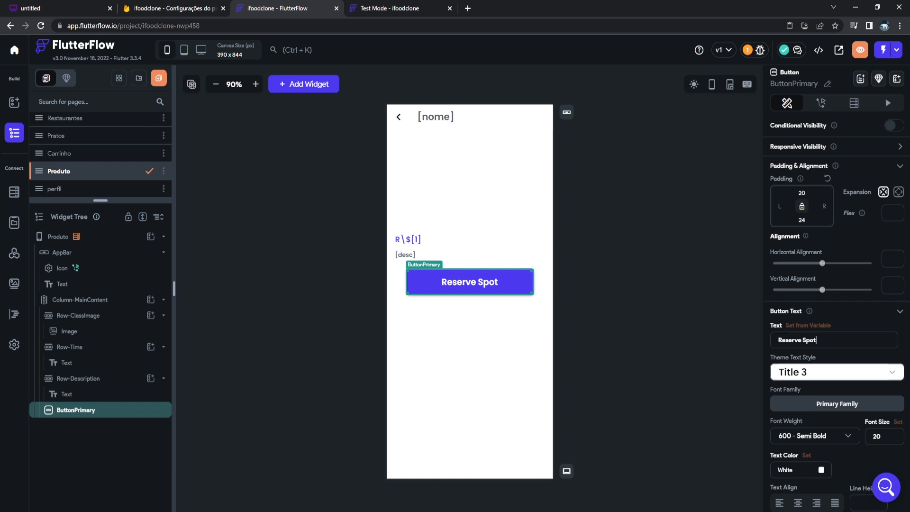
pyautogui.scroll(-1, 837, 284)
pyautogui.hotkey('ctrl', 'a')
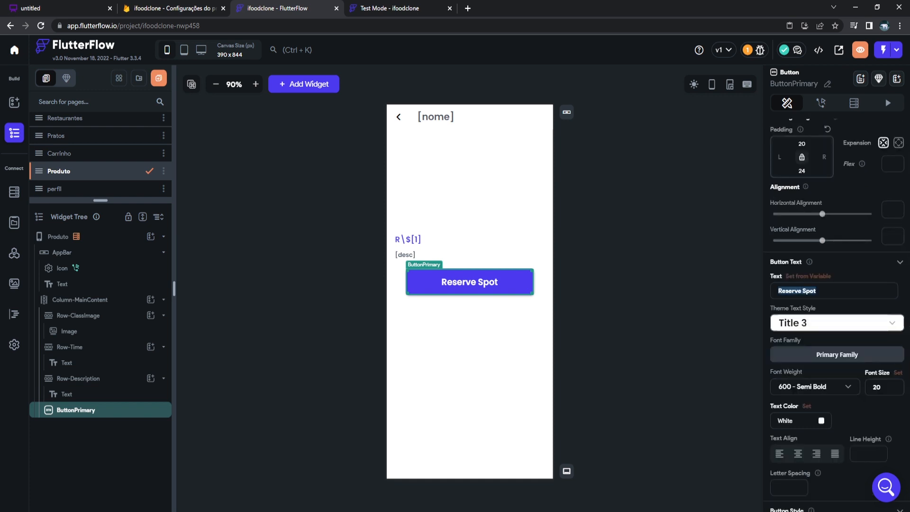
pyautogui.write('Adicionar ao ')
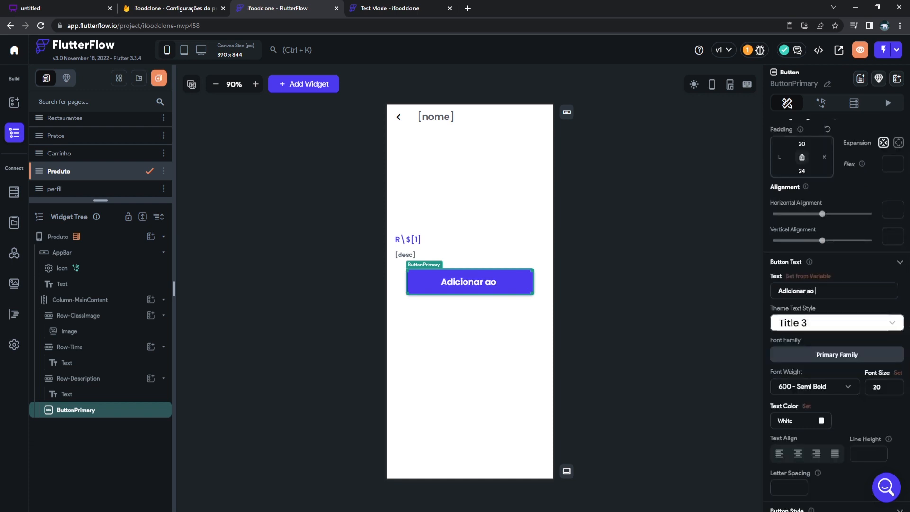
pyautogui.write('carrinho')
pyautogui.click(657, 304)
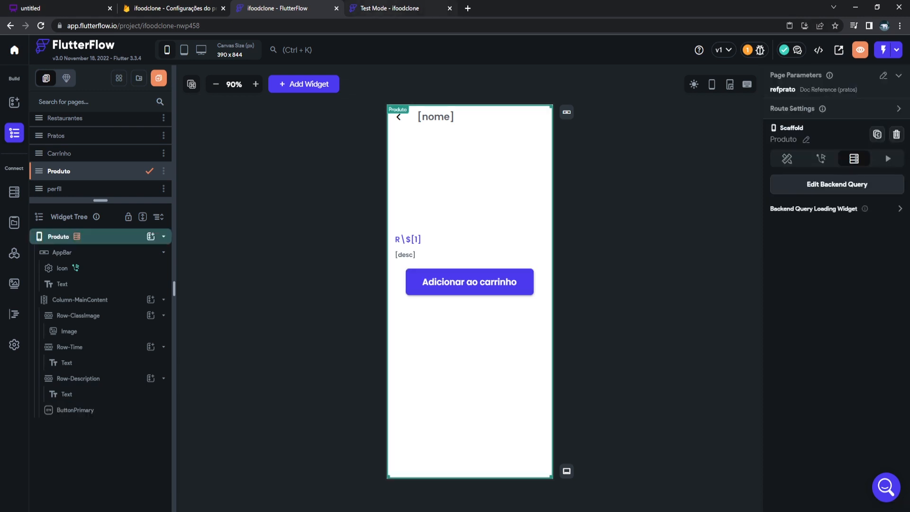
pyautogui.click(390, 8)
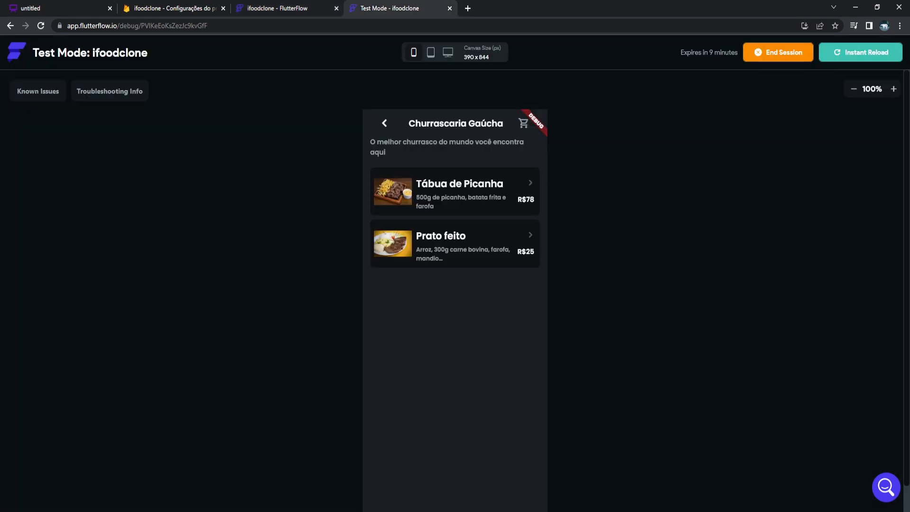
# End the running test session and close its browser tab.
pyautogui.click(284, 8)
pyautogui.click(389, 8)
pyautogui.click(781, 53)
pyautogui.click(522, 296)
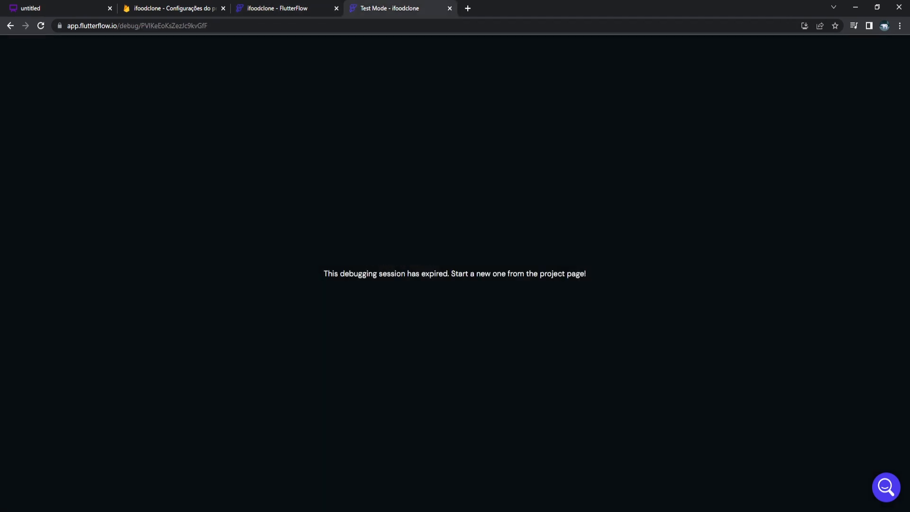
pyautogui.hotkey('ctrl', 'w')
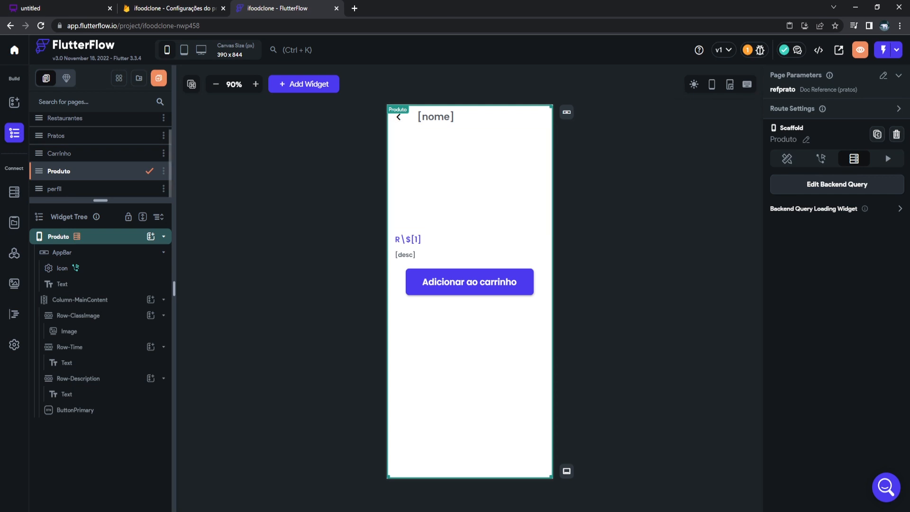
# Switch off Dark Mode Theme in the theme settings and return to the Produto page.
pyautogui.click(14, 344)
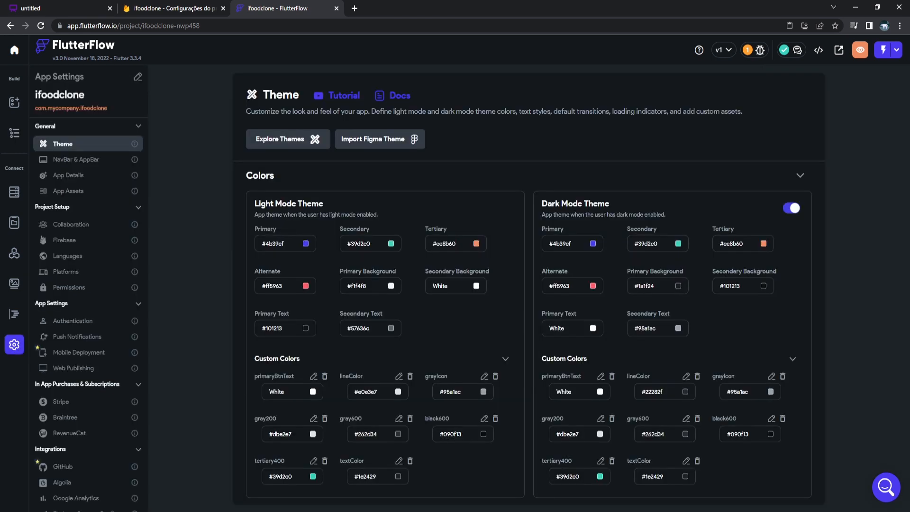
pyautogui.click(792, 208)
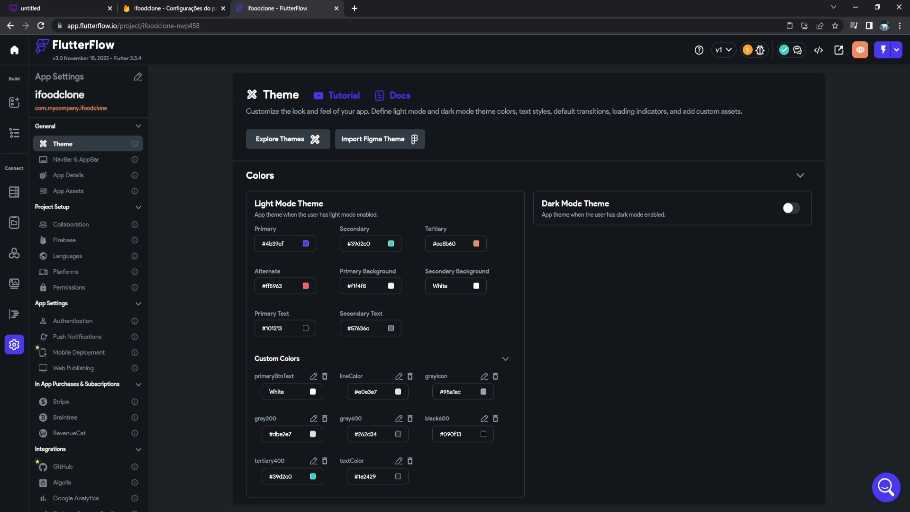
pyautogui.click(15, 132)
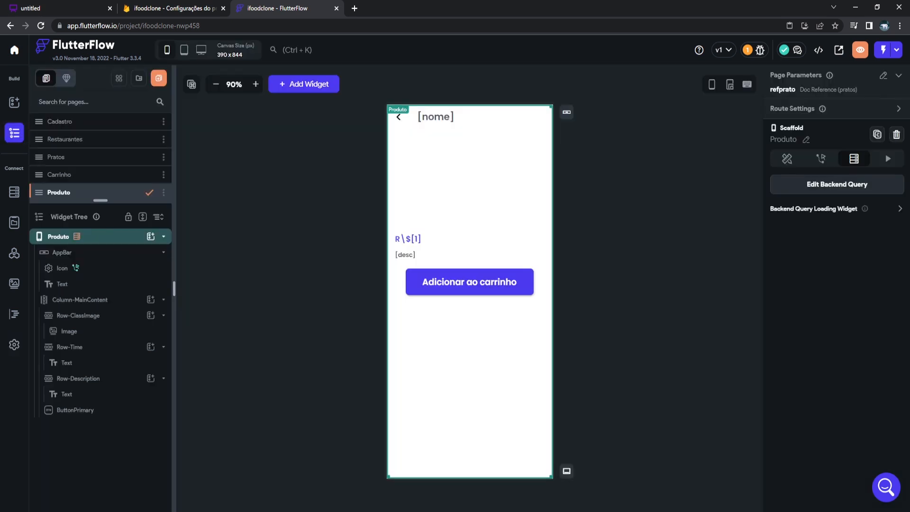
# Start a new test run and check that Produto's backend query is pratos by refPrato.
pyautogui.click(883, 49)
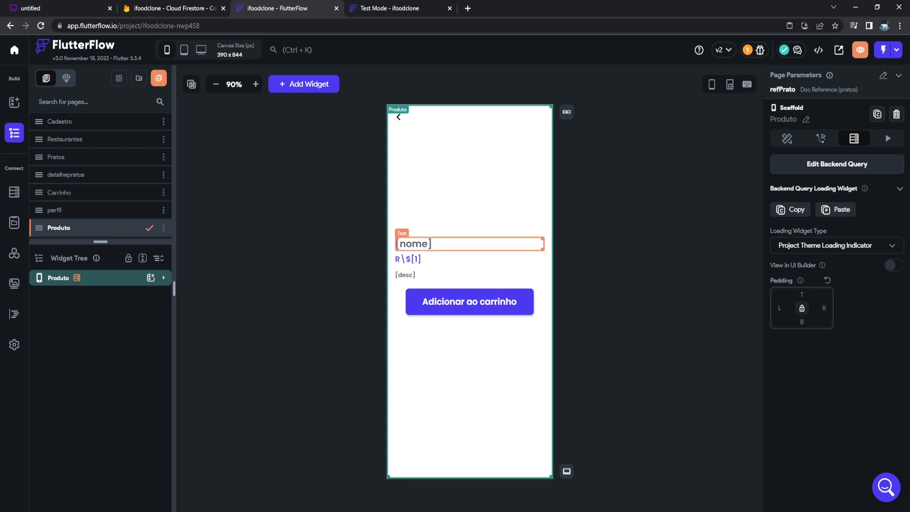
pyautogui.click(163, 278)
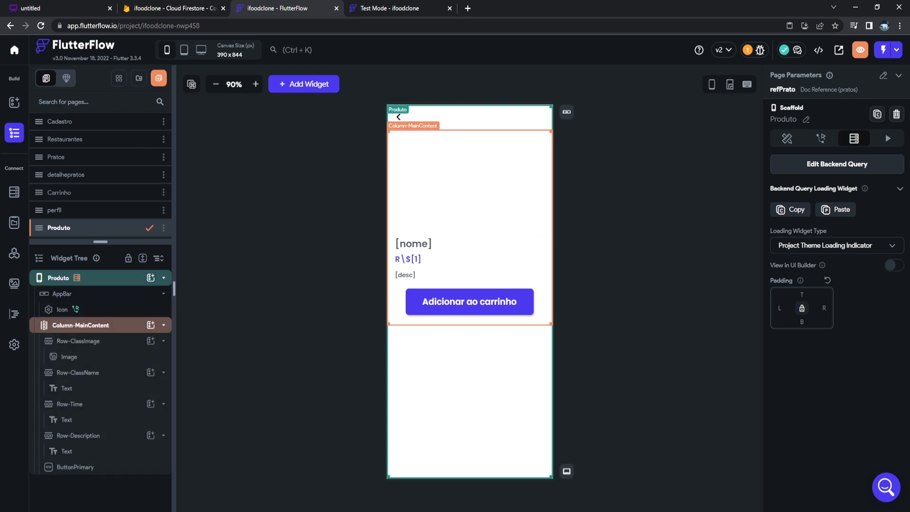
pyautogui.moveTo(77, 278)
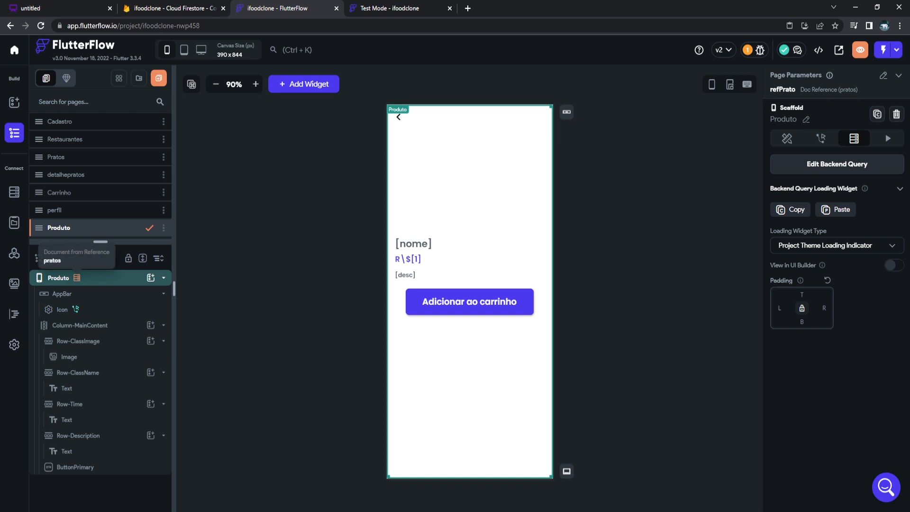
pyautogui.click(837, 164)
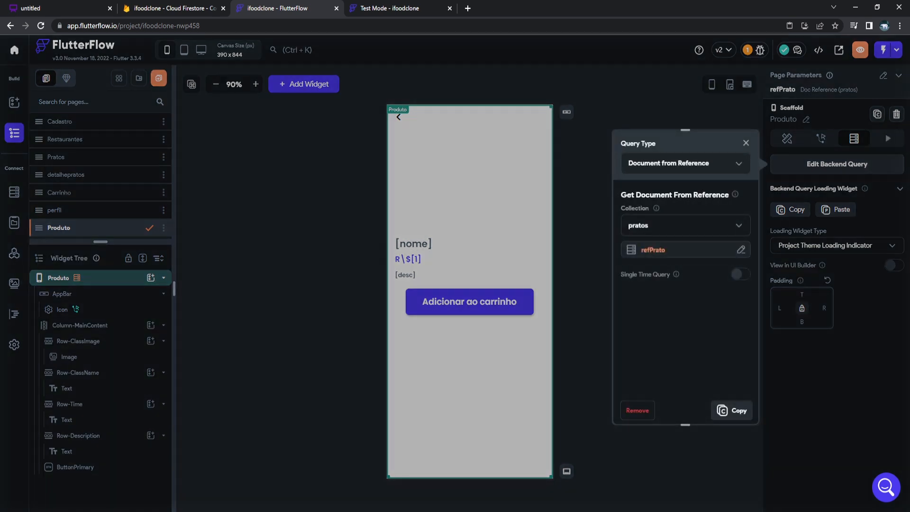
pyautogui.click(642, 224)
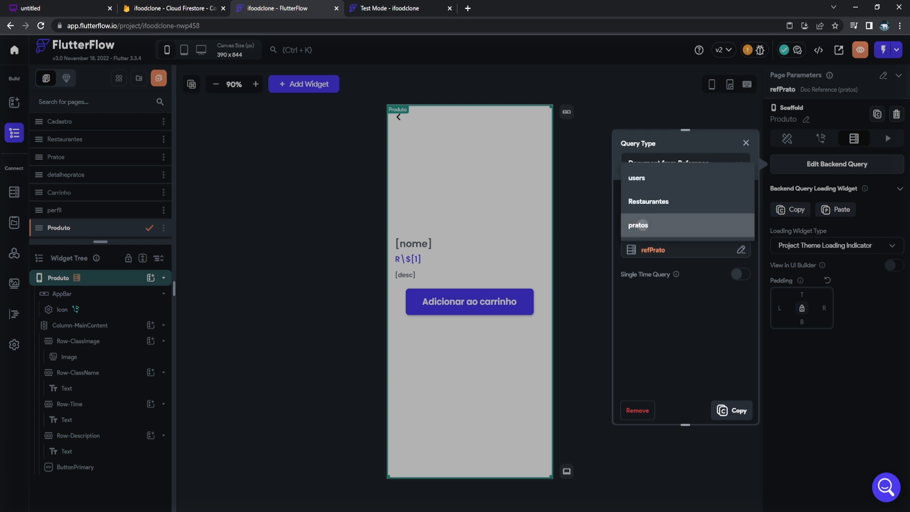
pyautogui.click(643, 224)
pyautogui.click(664, 250)
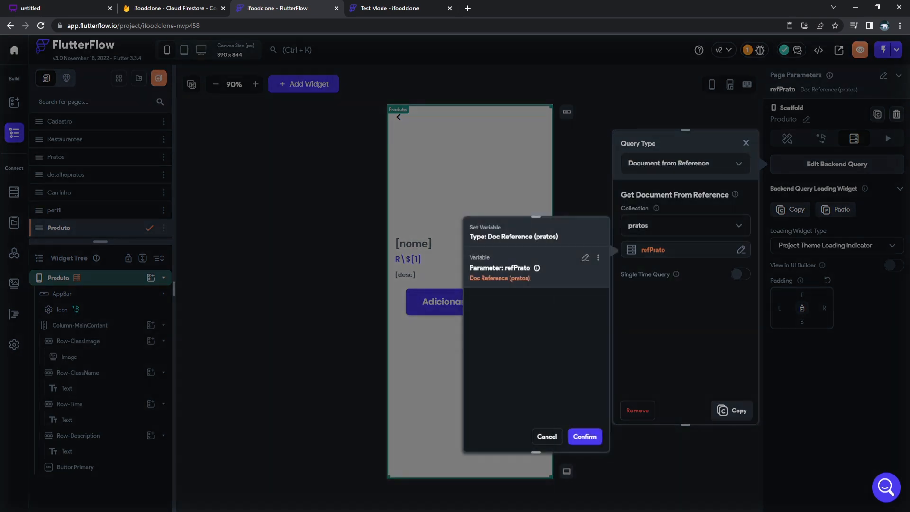
pyautogui.click(585, 258)
pyautogui.click(600, 232)
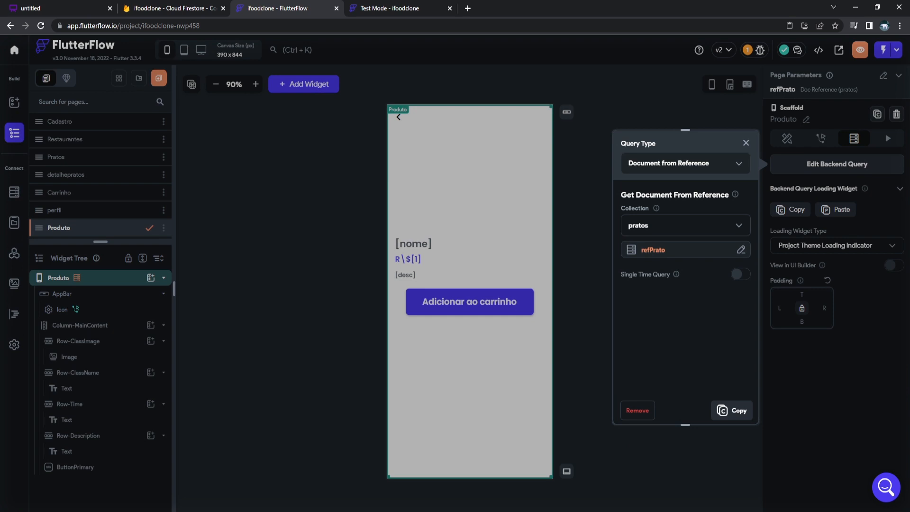
pyautogui.press('Escape')
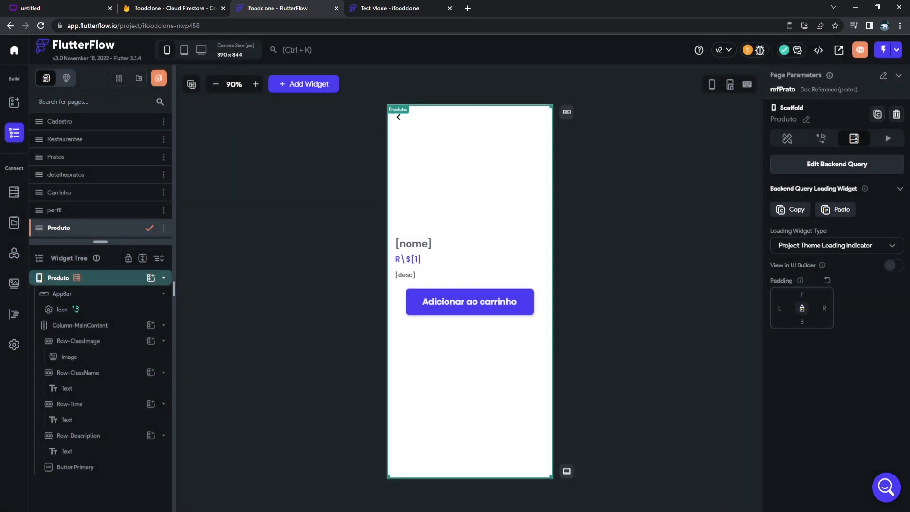
# Keep the project theme loading indicator for the query, then view the test app.
pyautogui.click(808, 245)
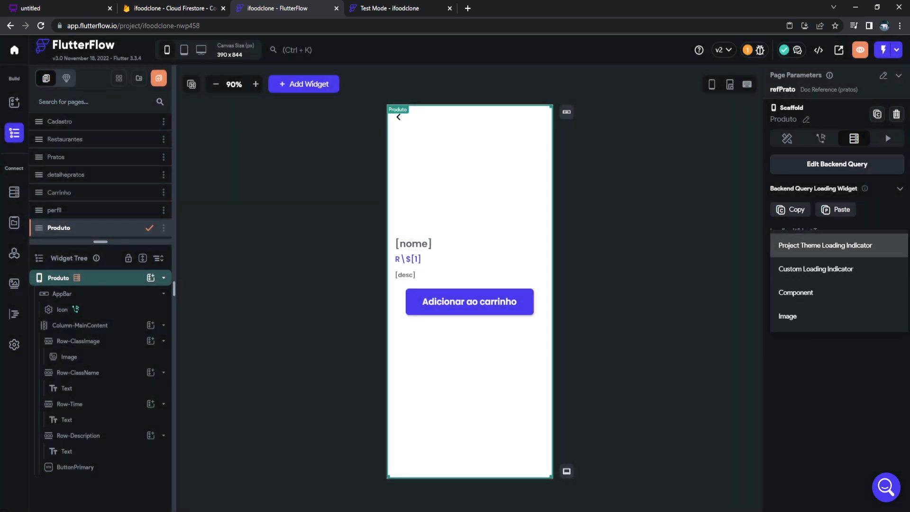
pyautogui.click(808, 245)
pyautogui.click(825, 245)
pyautogui.click(824, 245)
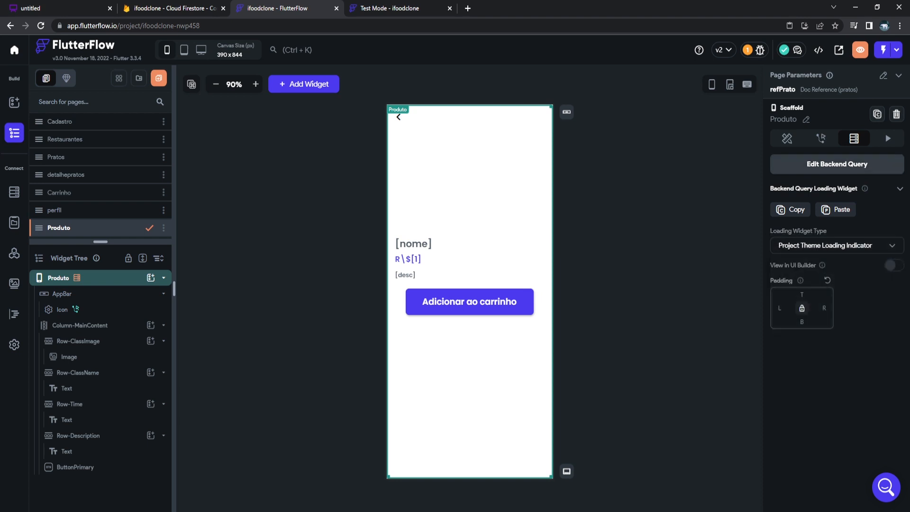
pyautogui.click(389, 8)
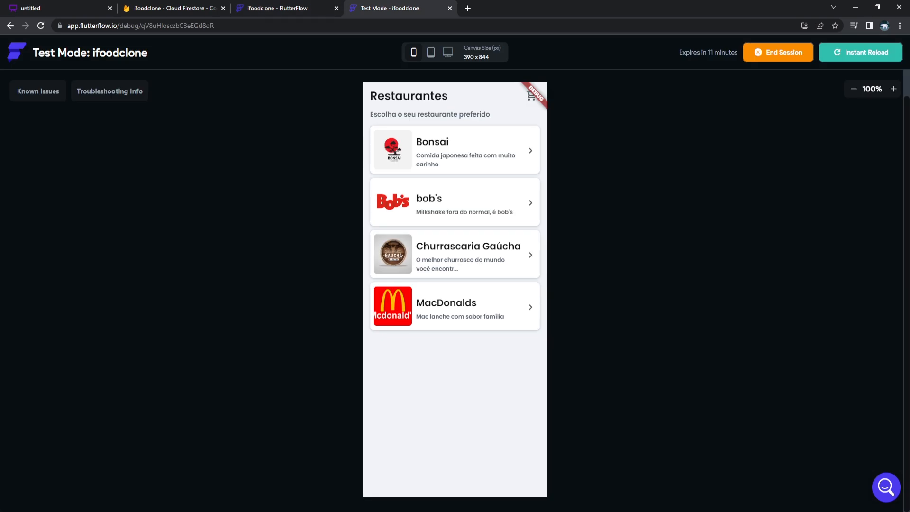
# Browse Bonsai's Temaki Filadélfia and Hot Roll pages, then open Churrascaria Gaúcha's dishes.
pyautogui.click(455, 150)
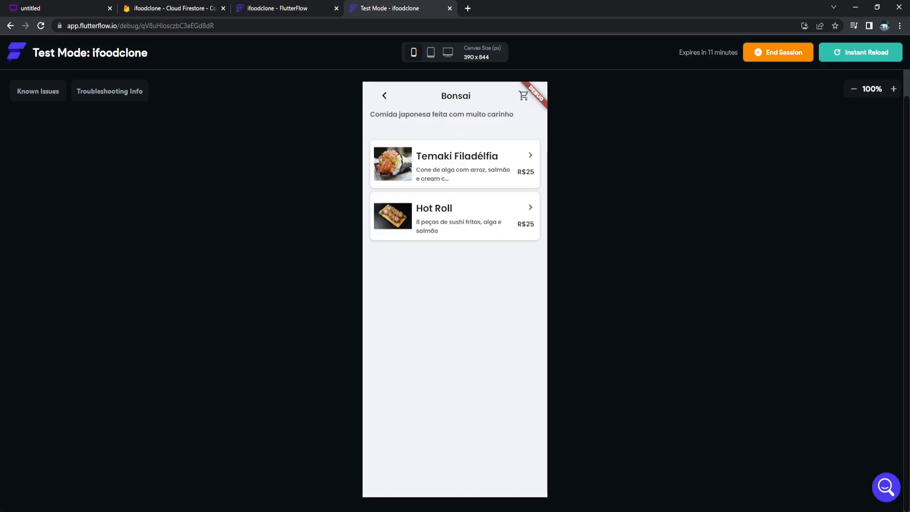
pyautogui.click(455, 163)
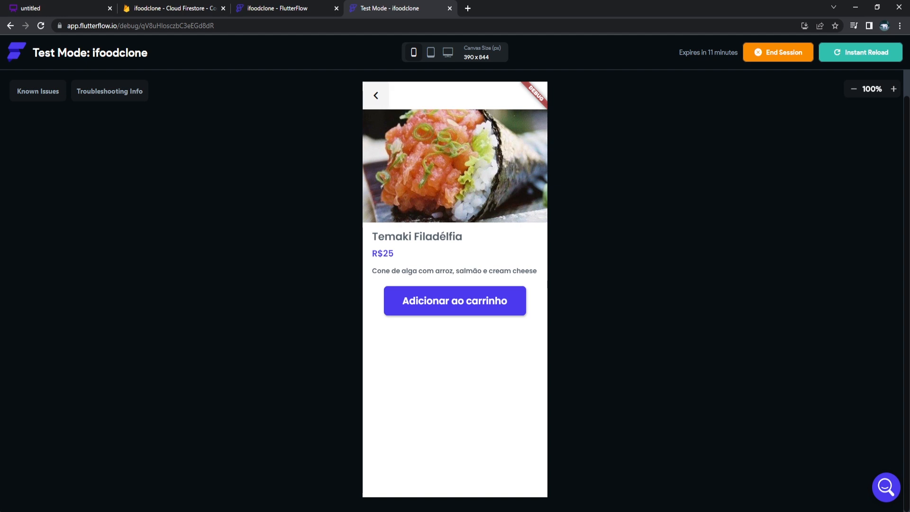
pyautogui.click(376, 95)
pyautogui.click(456, 216)
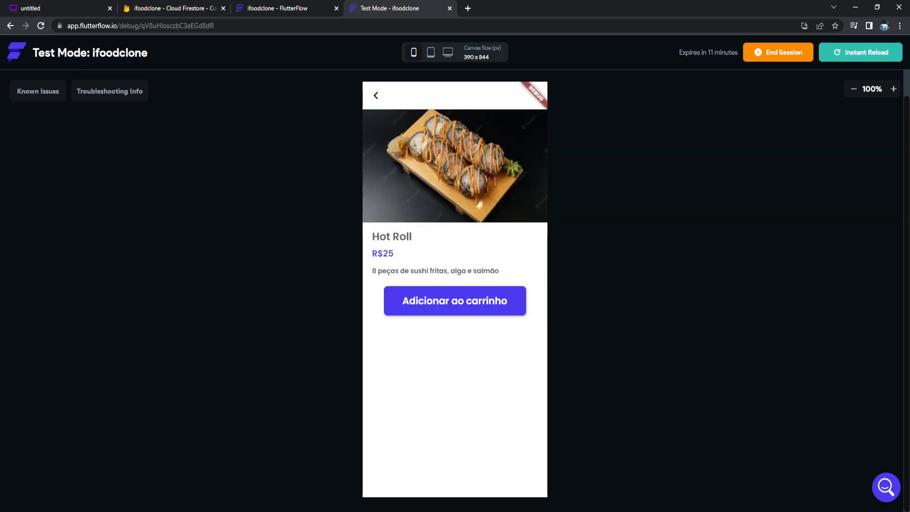
pyautogui.click(377, 95)
pyautogui.click(379, 95)
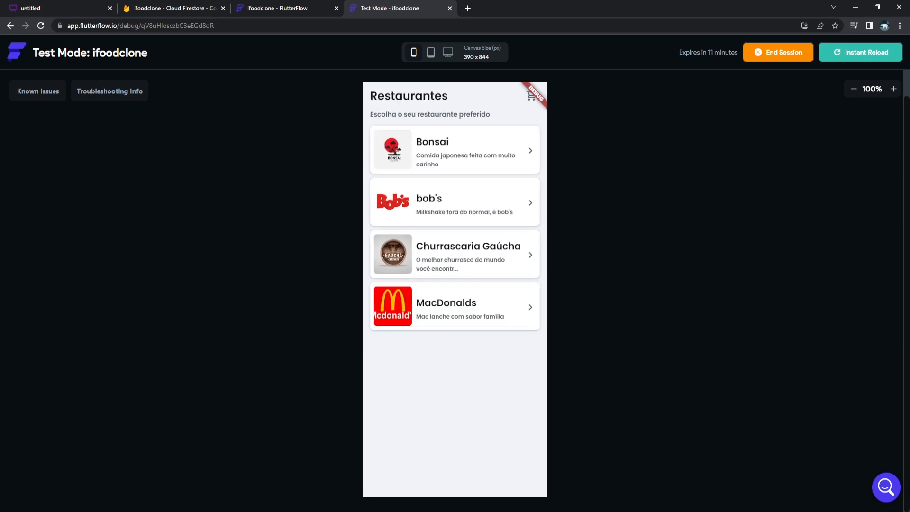
pyautogui.click(455, 255)
# Resize the editor's page list panel, then view Churrascaria Gaúcha's Prato feito page in the test app.
pyautogui.click(278, 8)
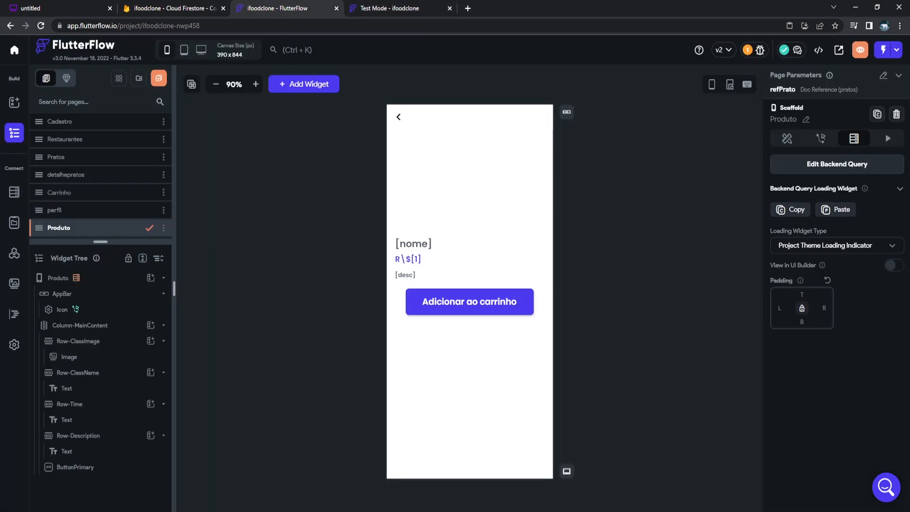
pyautogui.moveTo(100, 242); pyautogui.dragTo(100, 291)
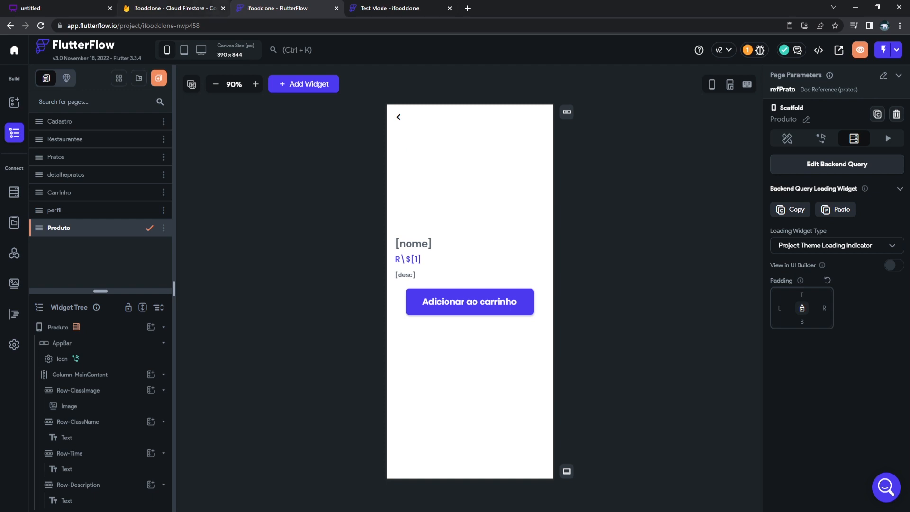
pyautogui.click(390, 8)
pyautogui.click(384, 95)
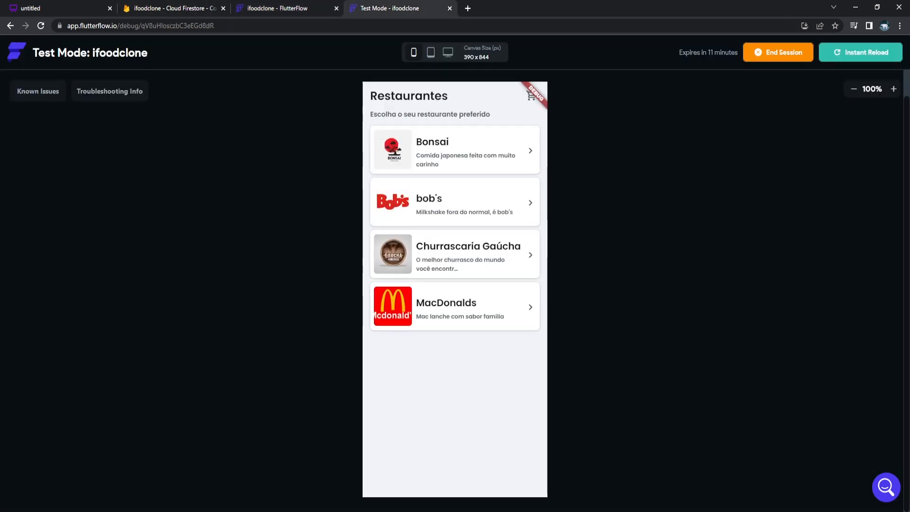
pyautogui.click(455, 254)
pyautogui.click(455, 216)
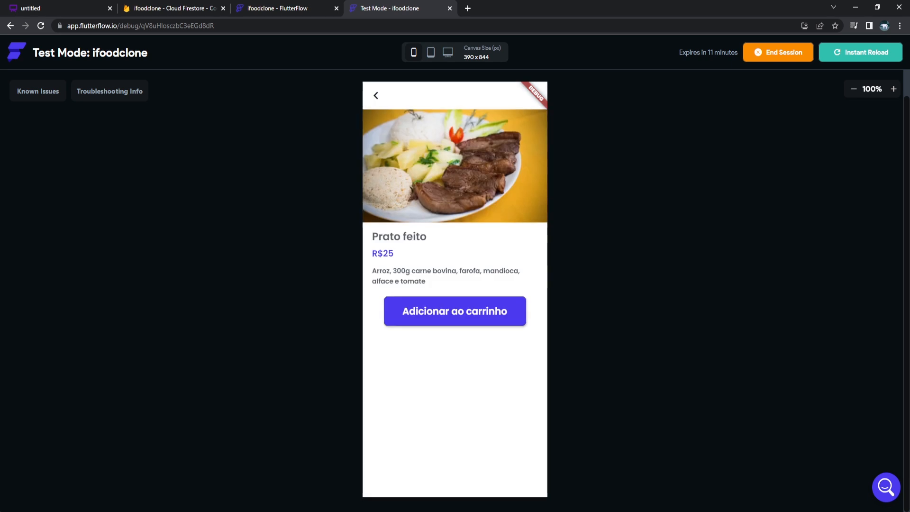
pyautogui.click(376, 95)
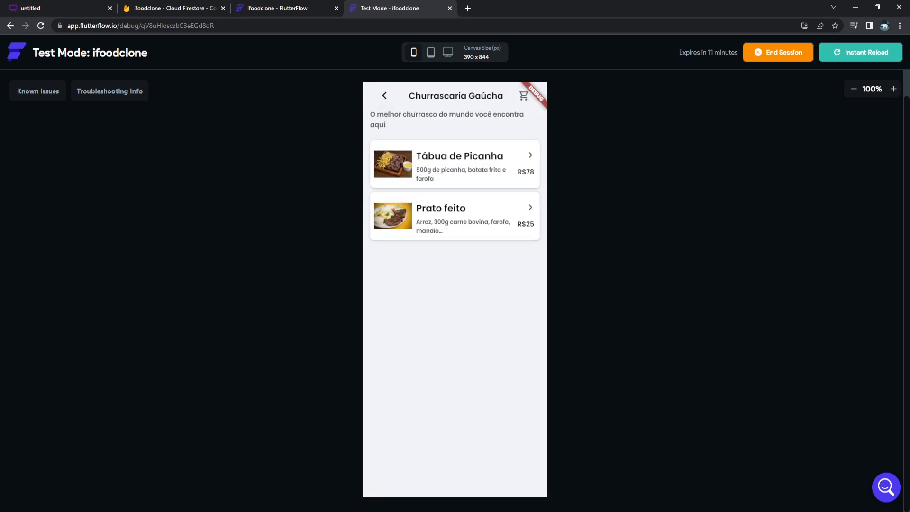
pyautogui.click(385, 96)
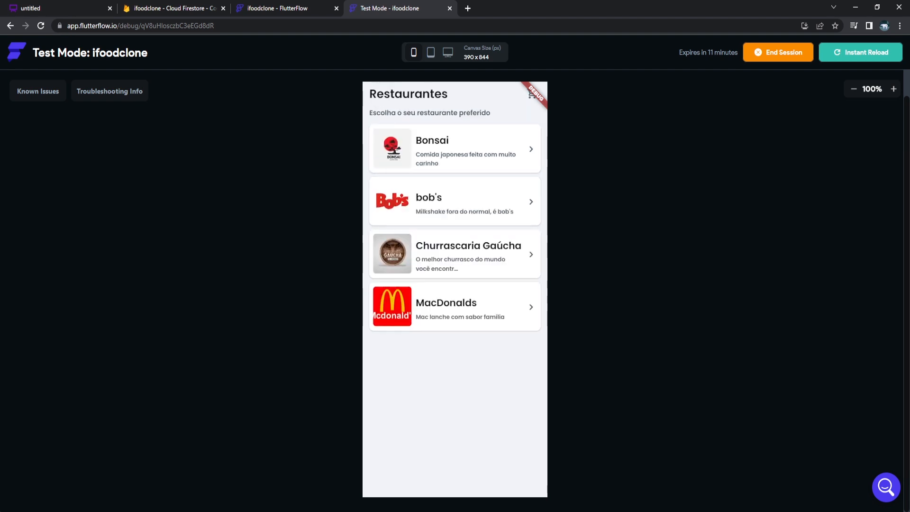
# View MacDonalds' Big Mac page, then select the product image on the Produto page.
pyautogui.click(455, 307)
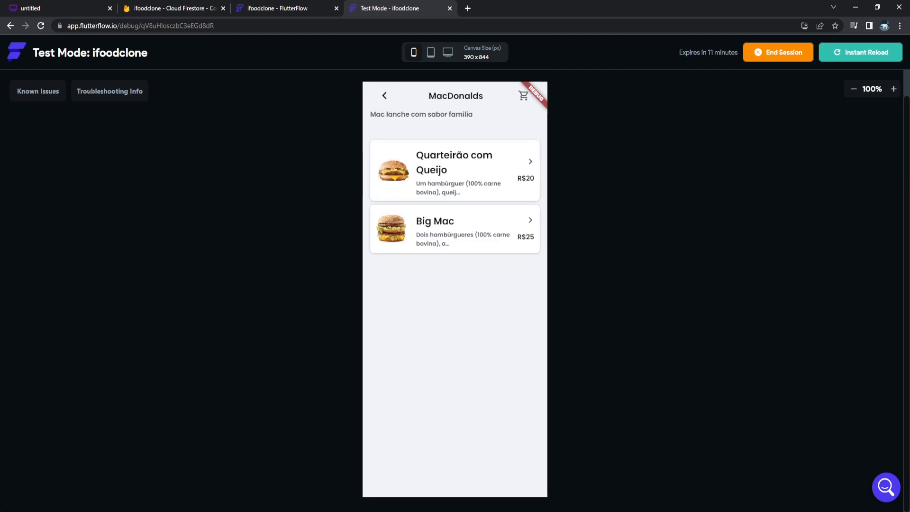
pyautogui.click(455, 230)
pyautogui.click(376, 95)
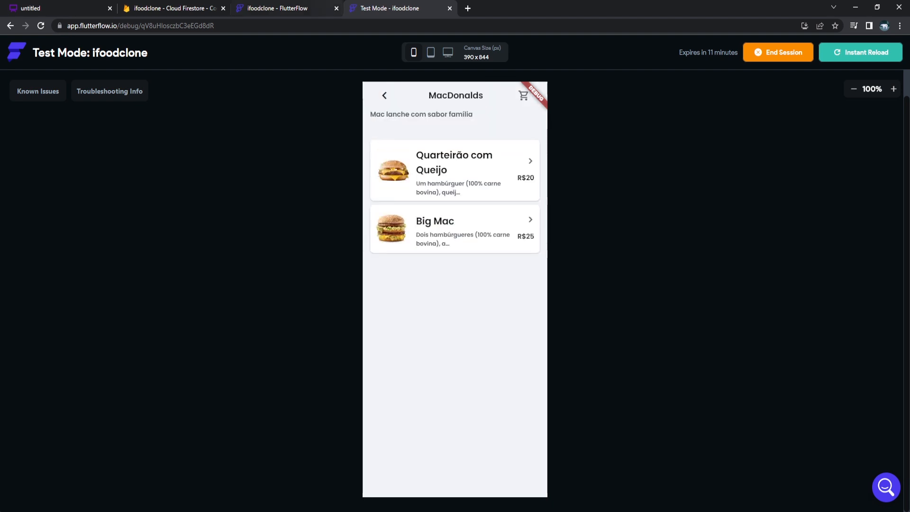
pyautogui.click(284, 8)
pyautogui.click(464, 190)
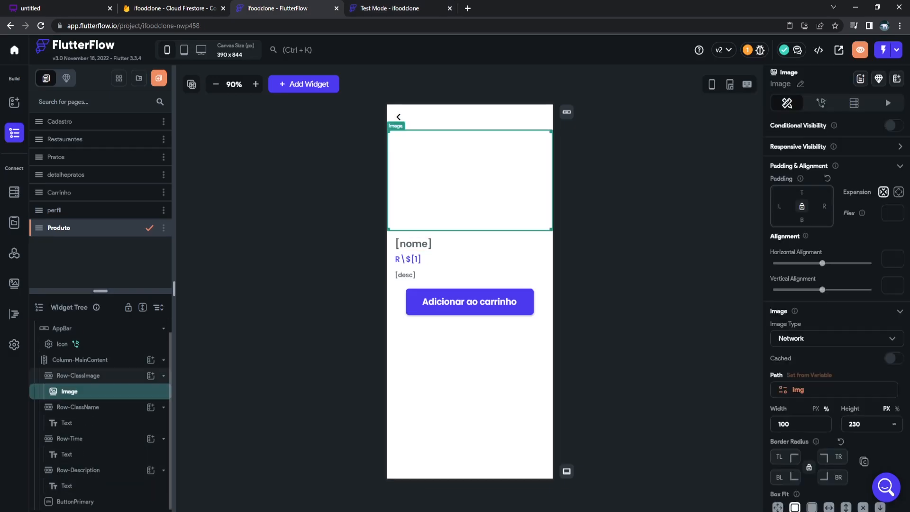
# Review the product image's network path properties, then return to the test app.
pyautogui.scroll(-2, 836, 308)
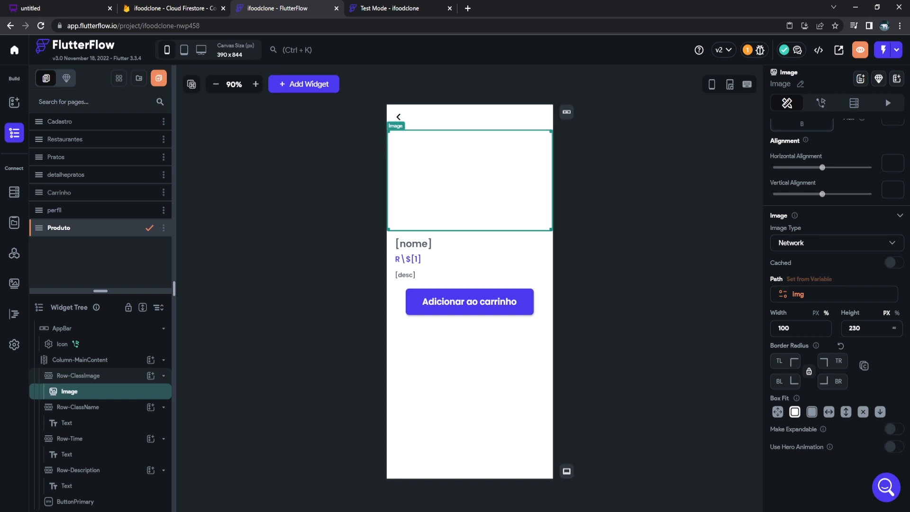
pyautogui.scroll(2, 837, 294)
pyautogui.click(407, 8)
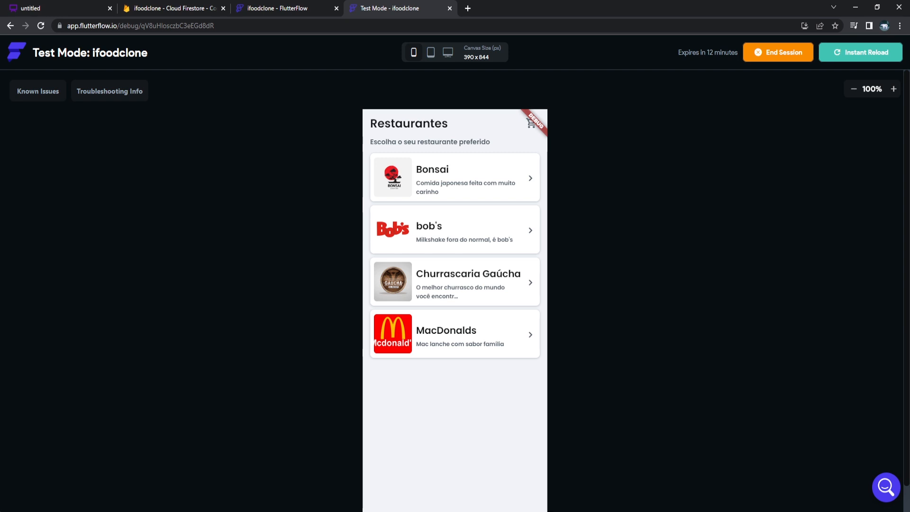
# Check Bonsai's Temaki Filadélfia and Hot Roll pages show their photos.
pyautogui.click(455, 182)
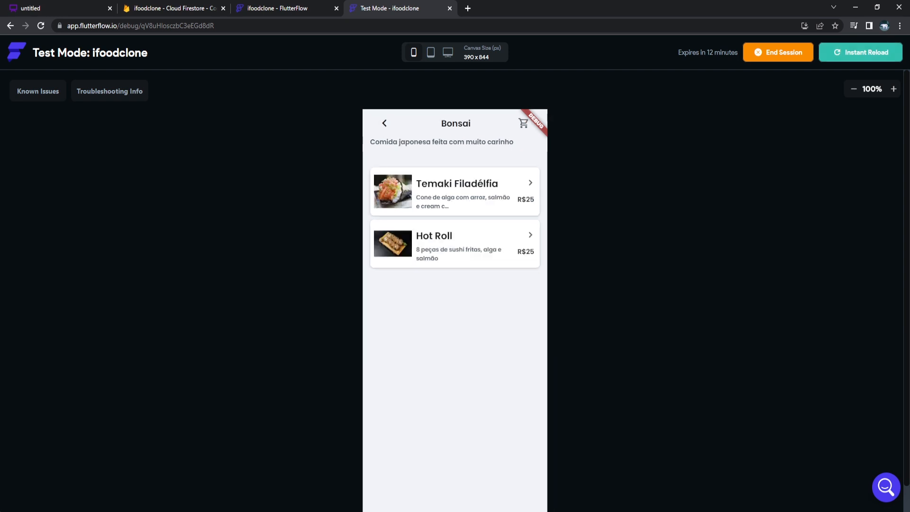
pyautogui.click(455, 191)
pyautogui.click(376, 123)
pyautogui.click(441, 245)
pyautogui.click(376, 123)
pyautogui.click(384, 123)
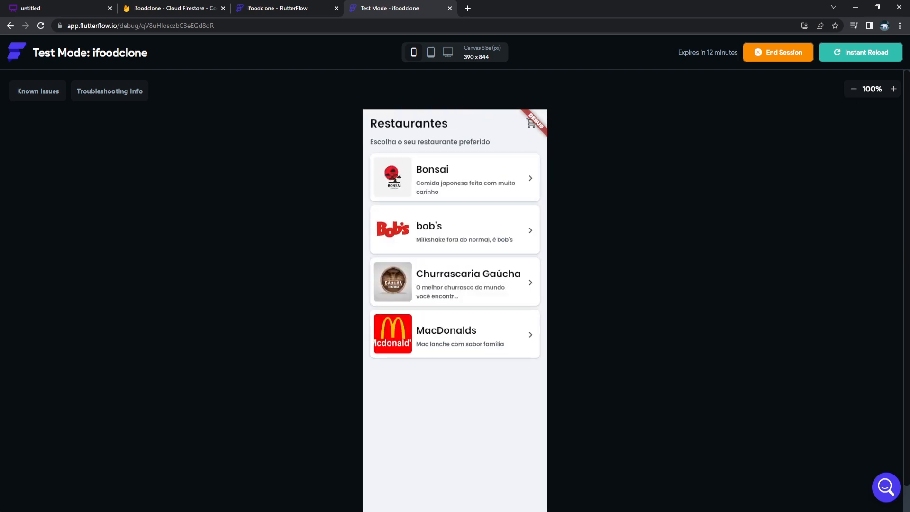
# Check Churrascaria Gaúcha's Tábua de Picanha and Prato feito pages show their photos.
pyautogui.click(456, 283)
pyautogui.click(455, 190)
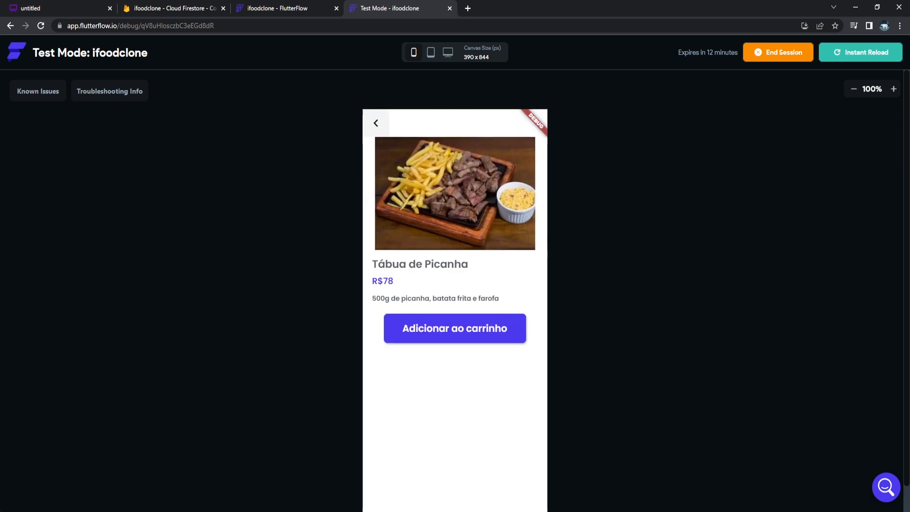
pyautogui.click(376, 124)
pyautogui.click(455, 243)
pyautogui.click(376, 123)
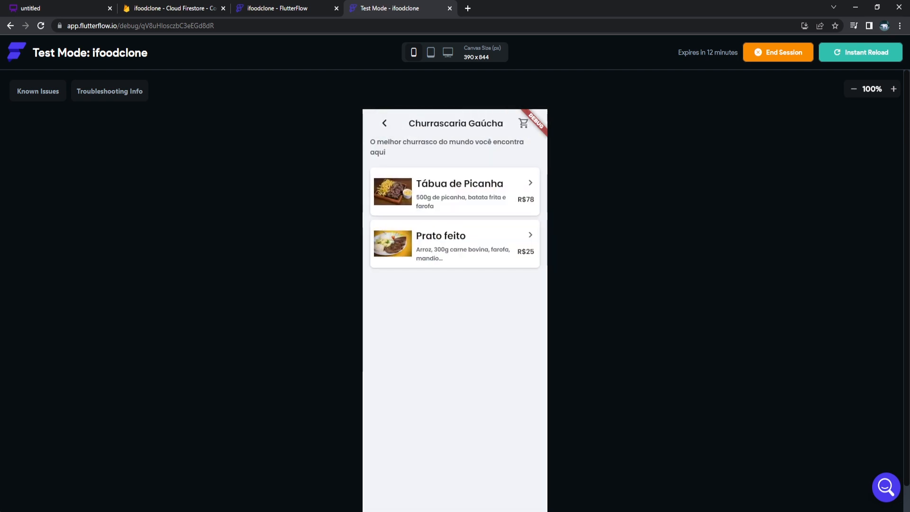
pyautogui.click(384, 123)
# Check MacDonalds' Quarteirão com Queijo and Big Mac pages, then return to the editor.
pyautogui.click(455, 334)
pyautogui.click(456, 197)
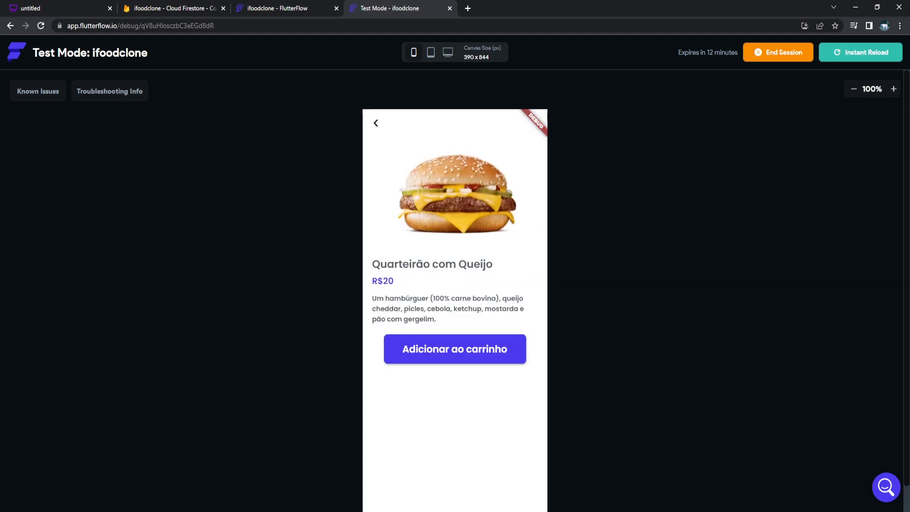
pyautogui.click(376, 123)
pyautogui.click(455, 254)
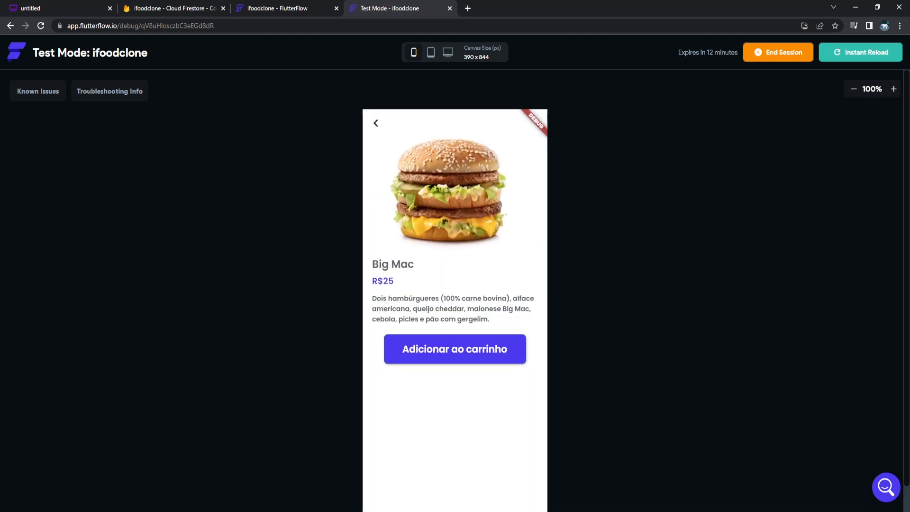
pyautogui.click(376, 124)
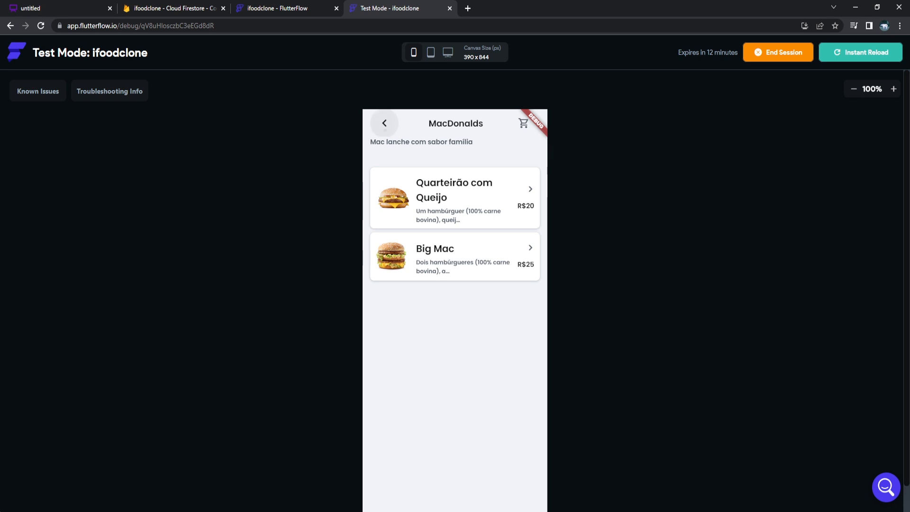
pyautogui.click(380, 117)
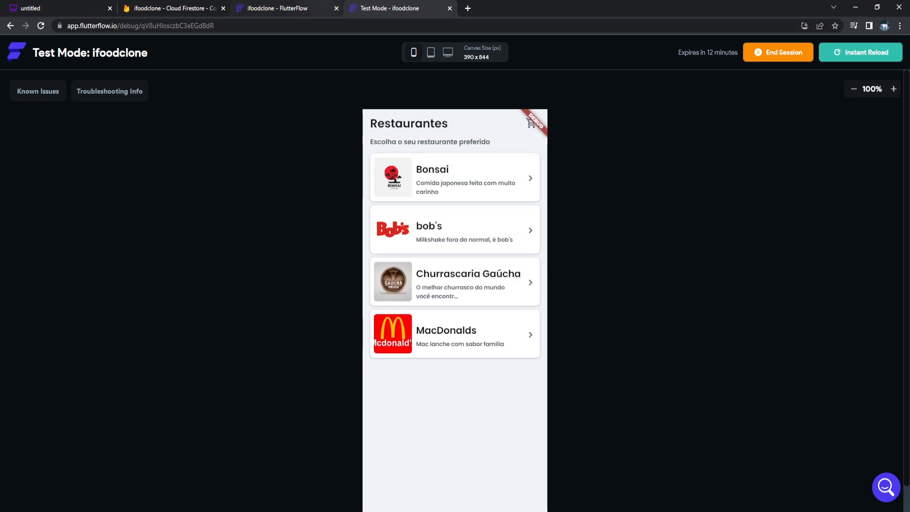
pyautogui.click(280, 8)
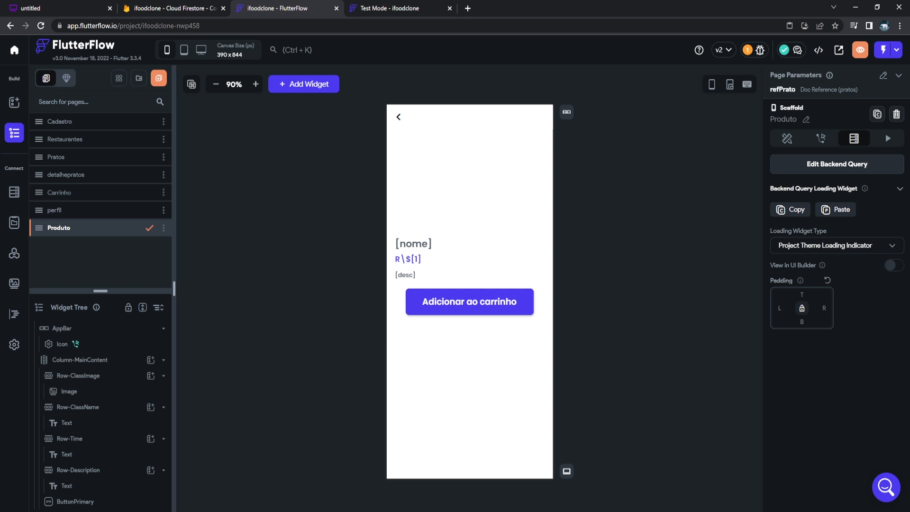
# Create local state variable 'carrinho' as a list of Document References to Pratos.
pyautogui.click(14, 222)
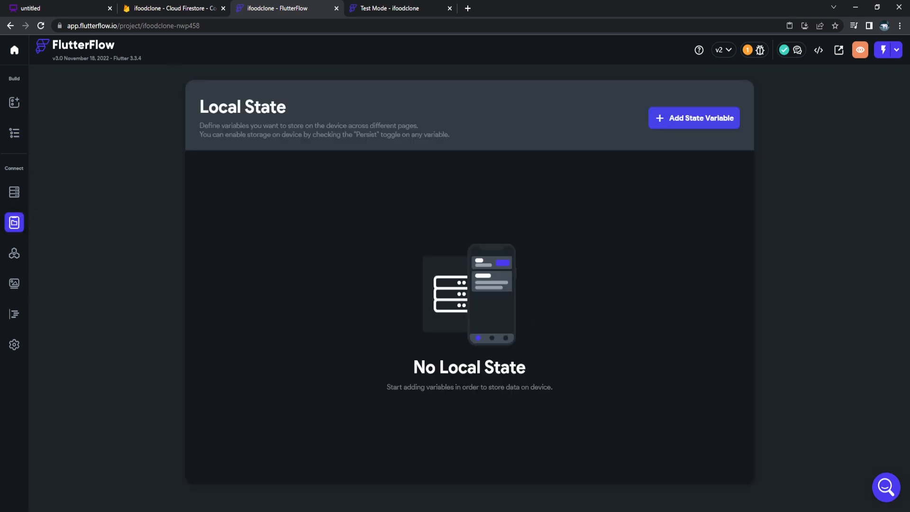
pyautogui.click(694, 118)
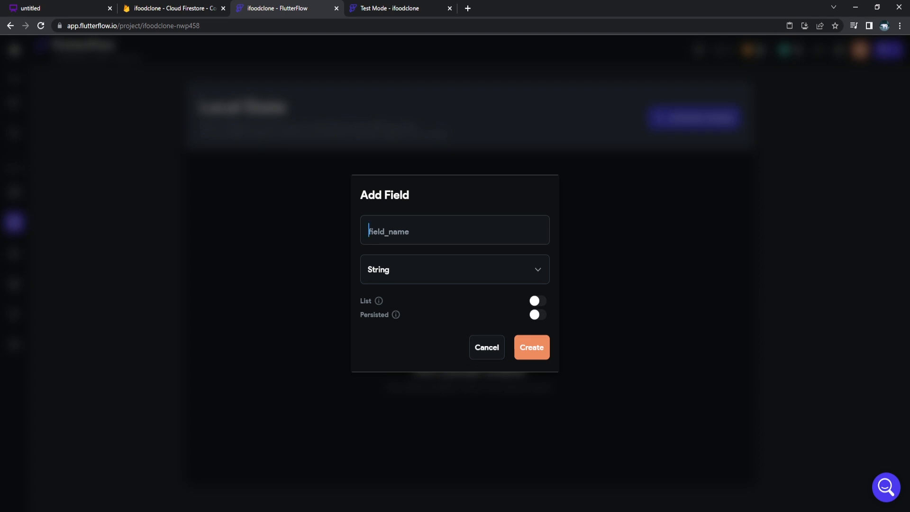
pyautogui.write('carrinn')
pyautogui.press('BackSpace')
pyautogui.write('ho')
pyautogui.click(455, 270)
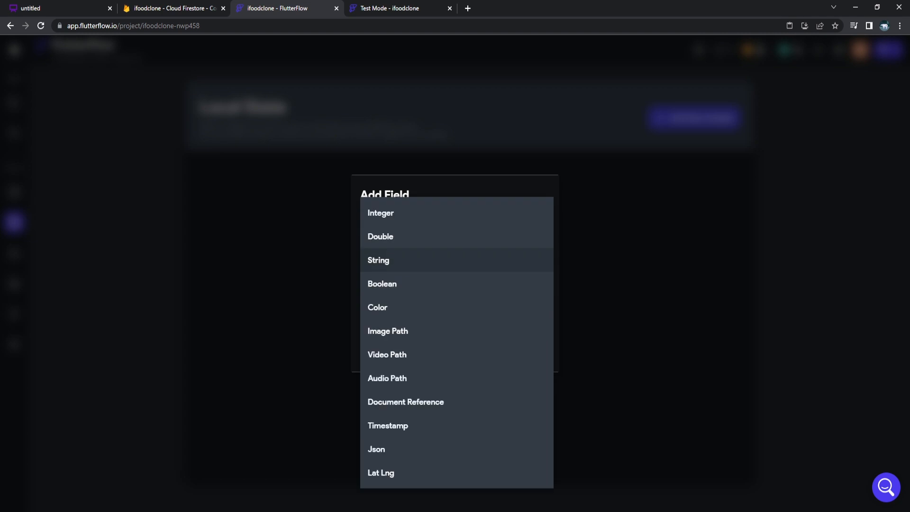
pyautogui.click(405, 401)
pyautogui.click(454, 289)
pyautogui.click(379, 336)
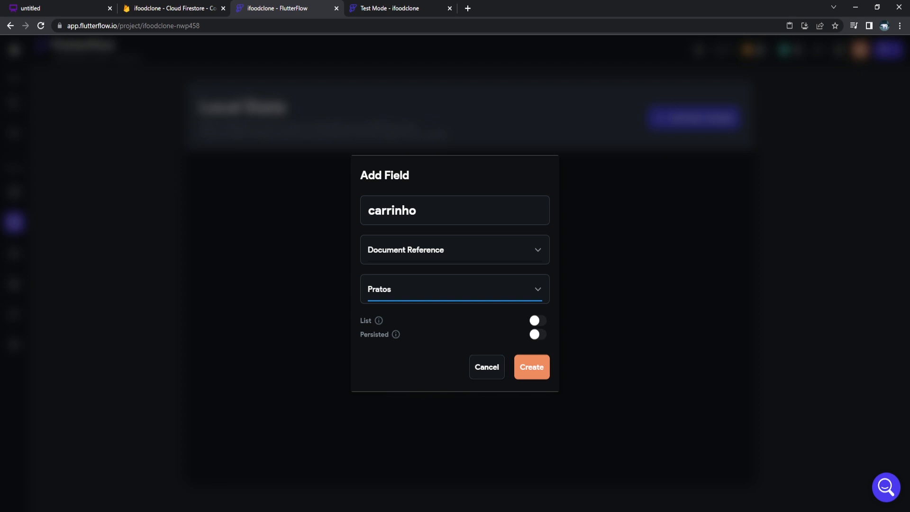
pyautogui.click(537, 321)
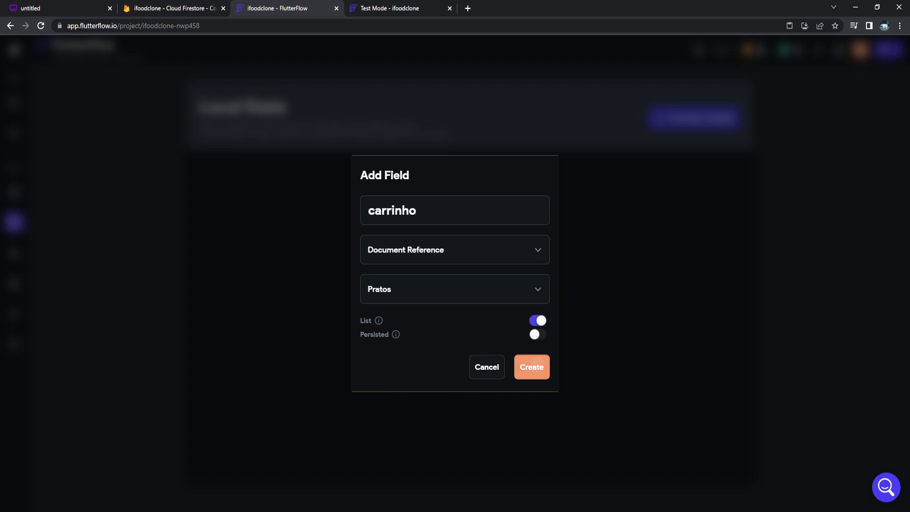
pyautogui.click(532, 367)
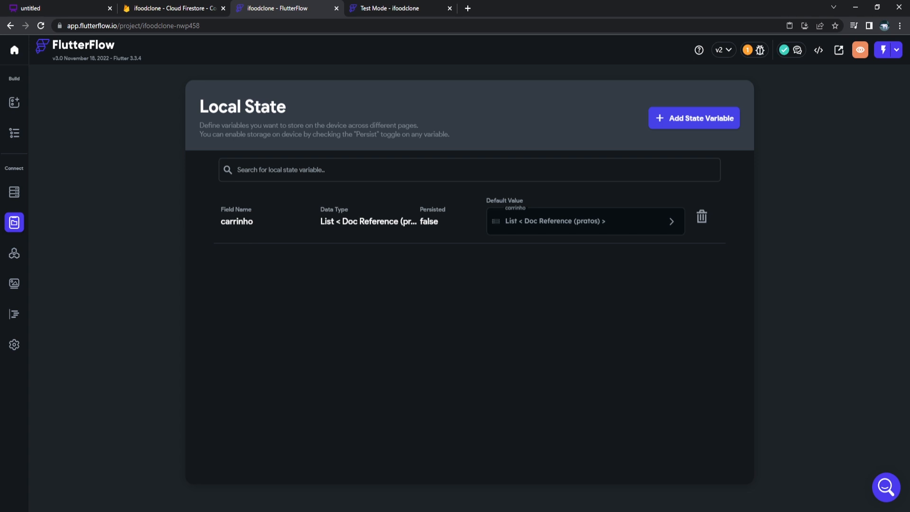
# Add an on-tap action to Produto's Adicionar ao carrinho button.
pyautogui.click(14, 134)
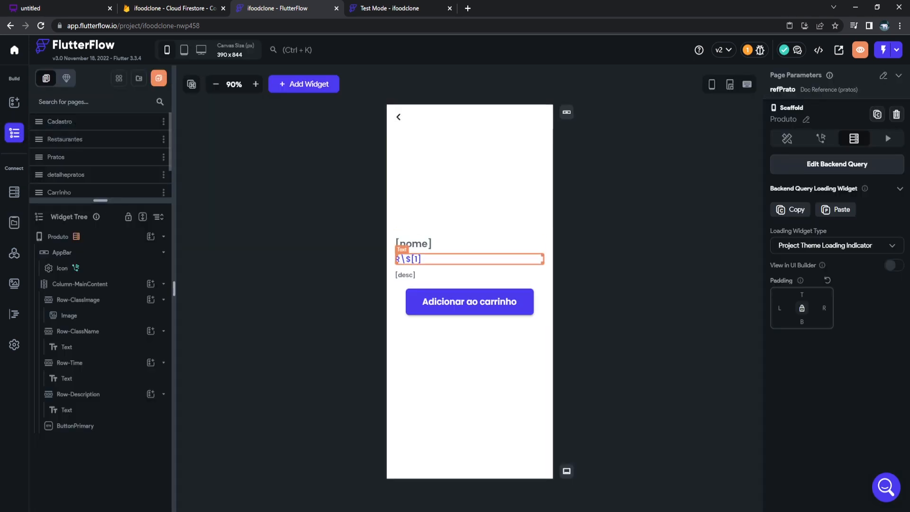
pyautogui.click(470, 302)
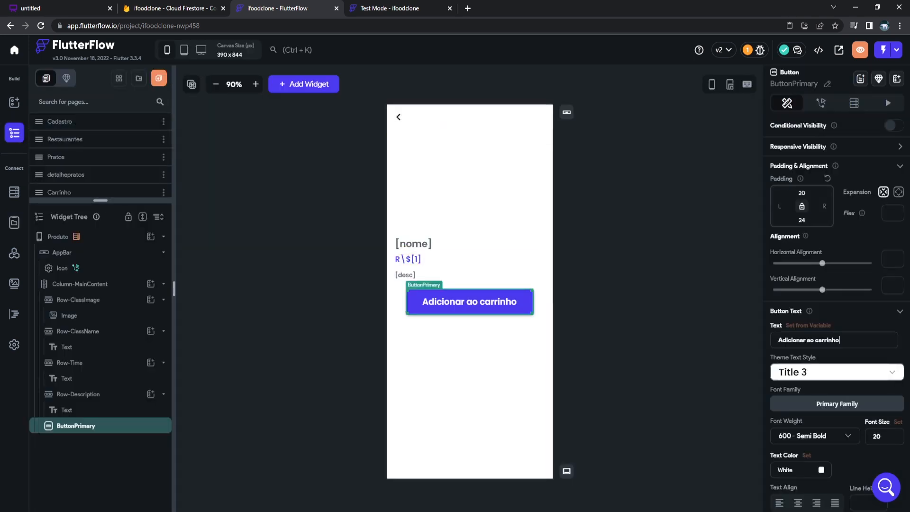
pyautogui.click(821, 103)
pyautogui.click(837, 176)
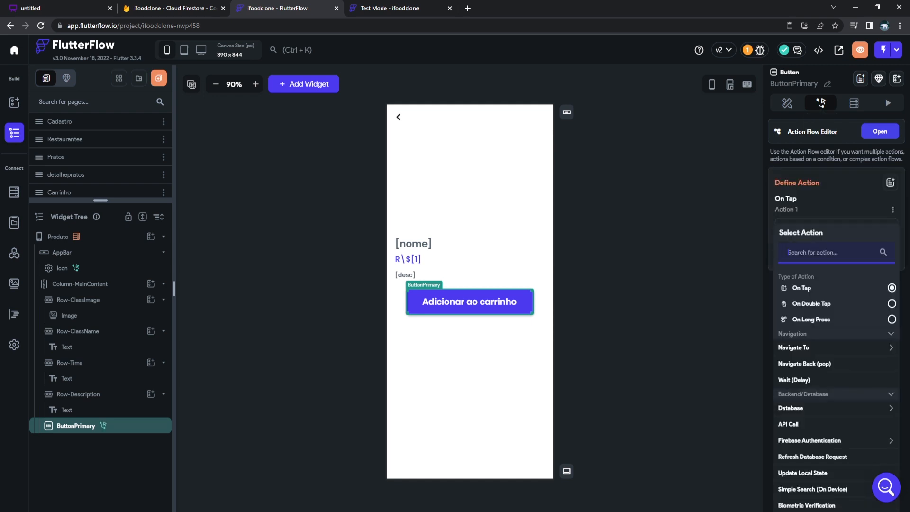
pyautogui.scroll(-1, 837, 266)
pyautogui.scroll(-4, 837, 308)
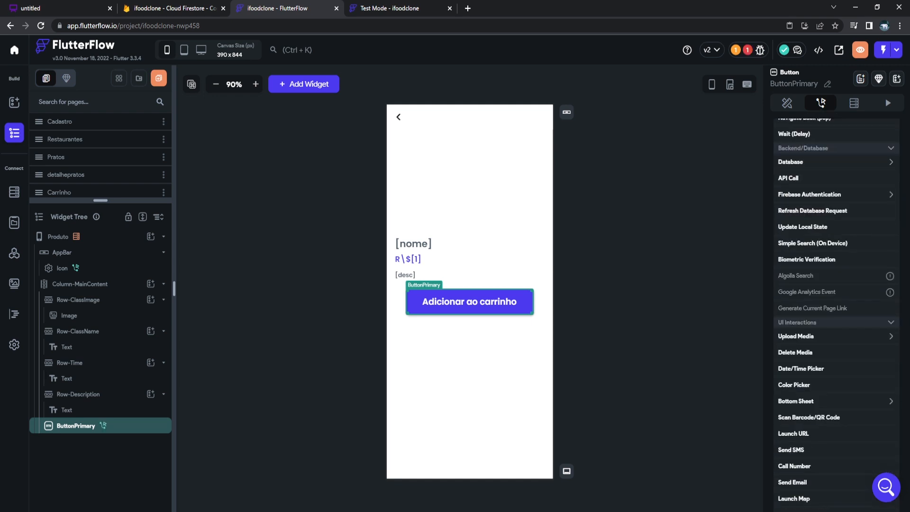
# Make the action Update Local State, adding the pratos Document to the carrinho list.
pyautogui.click(802, 227)
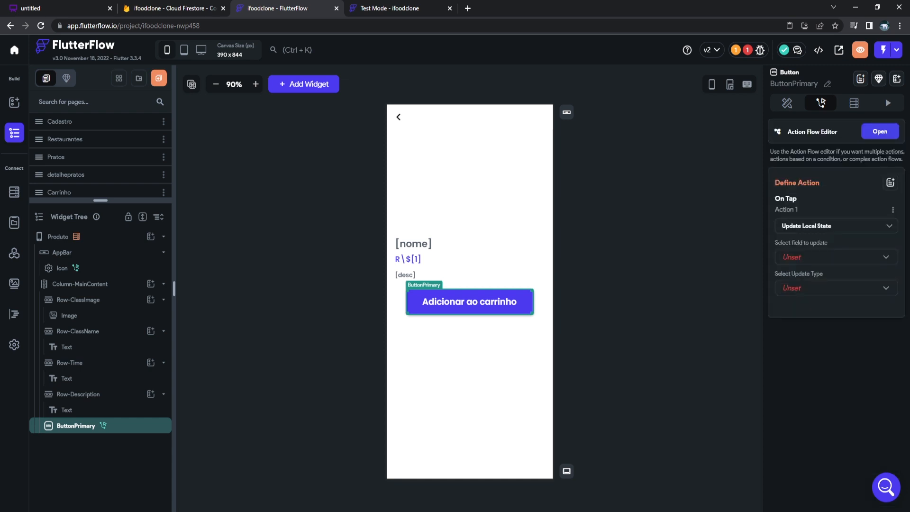
pyautogui.click(837, 257)
pyautogui.click(837, 258)
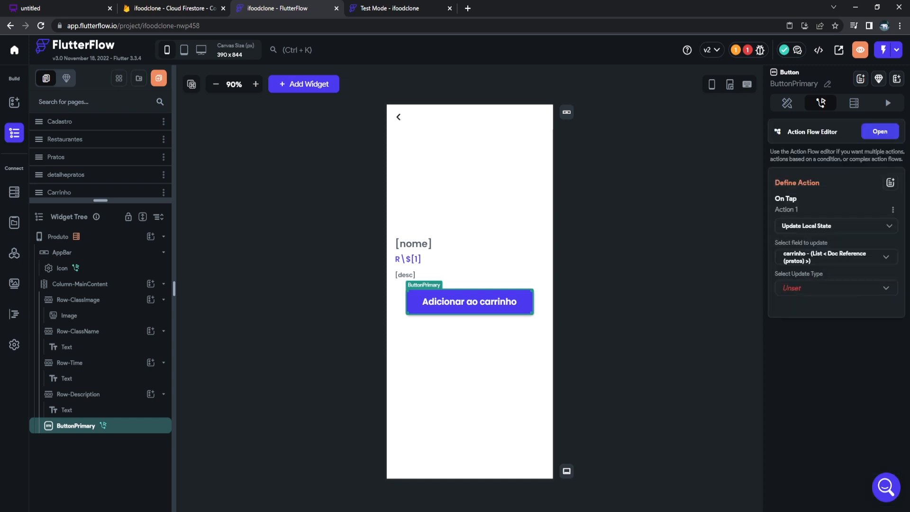
pyautogui.click(837, 287)
pyautogui.click(798, 336)
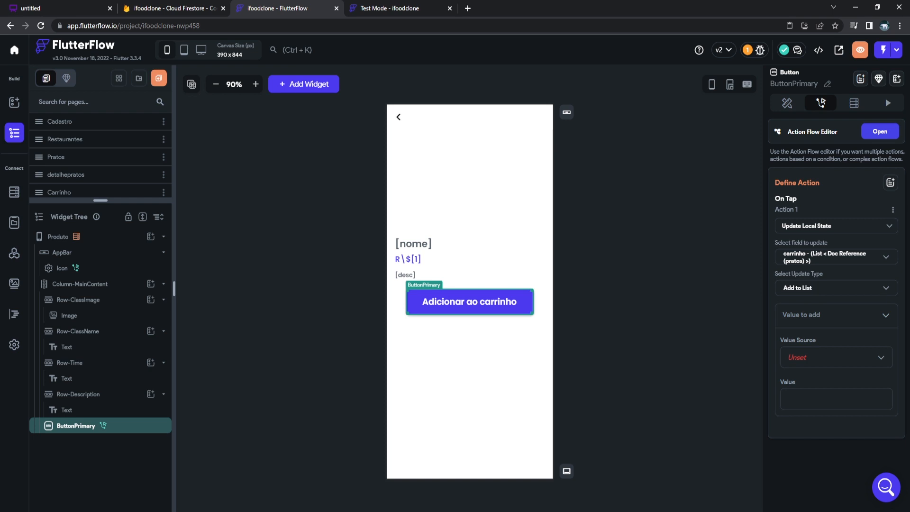
pyautogui.click(836, 357)
pyautogui.click(808, 357)
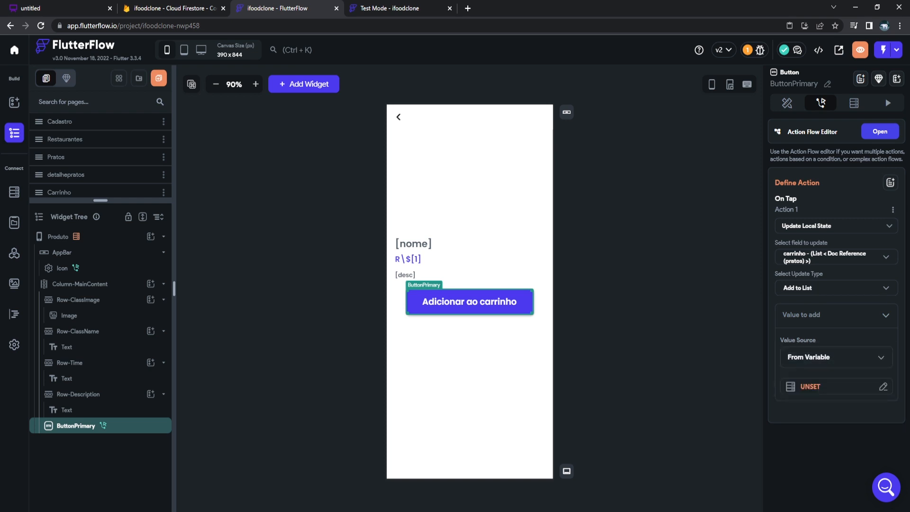
pyautogui.click(835, 387)
pyautogui.click(671, 347)
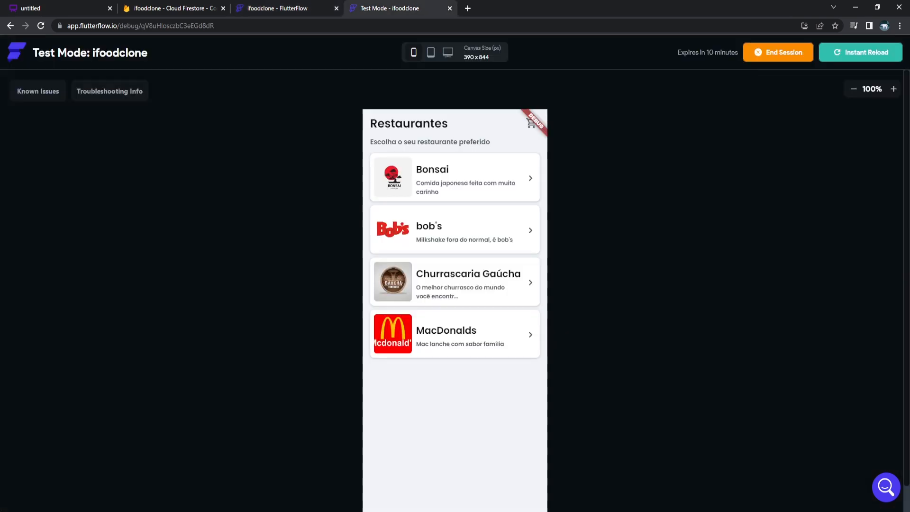
pyautogui.click(447, 170)
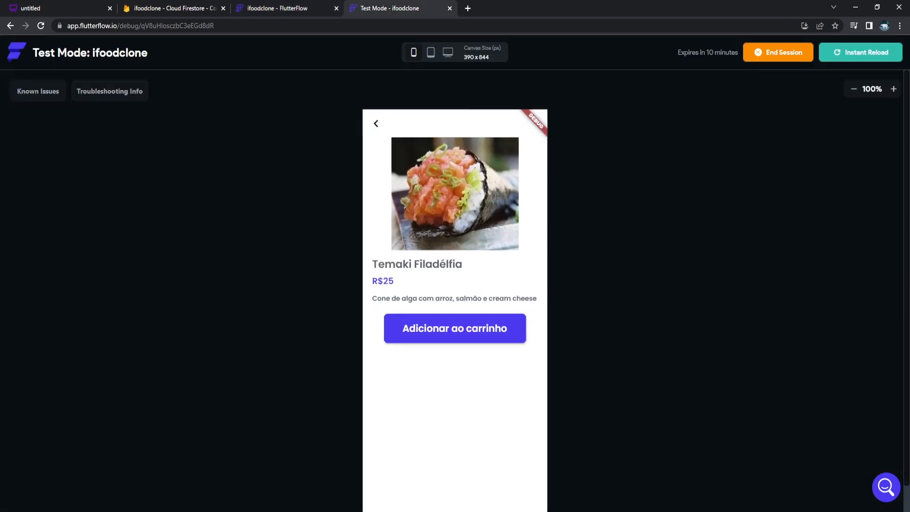
# Open the Temaki Filadélfia dish page in the test app.
pyautogui.click(455, 192)
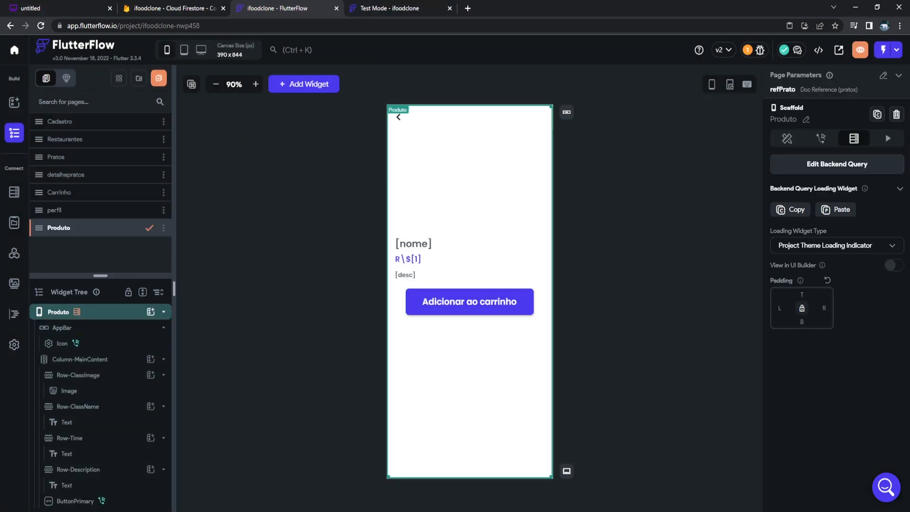
# On the Carrinho page, delete the extra menu item cards, keeping one.
pyautogui.click(59, 193)
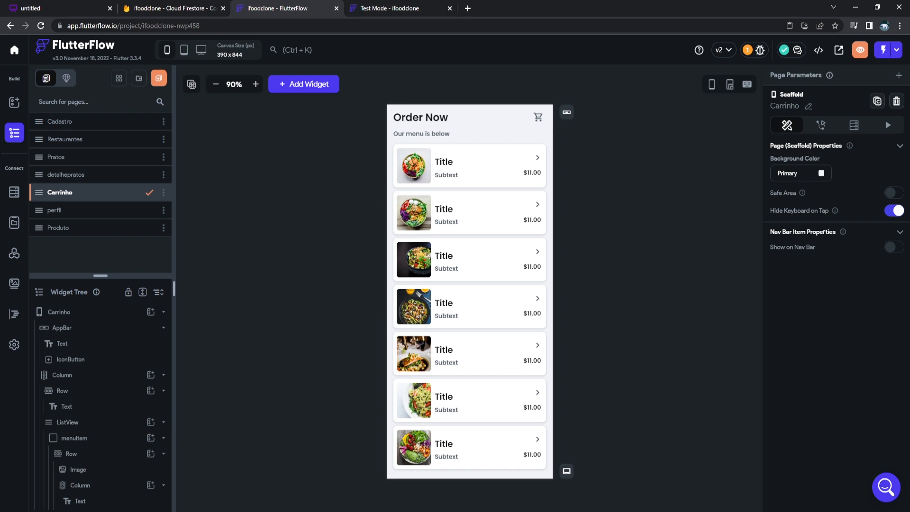
pyautogui.scroll(-2, 94, 340)
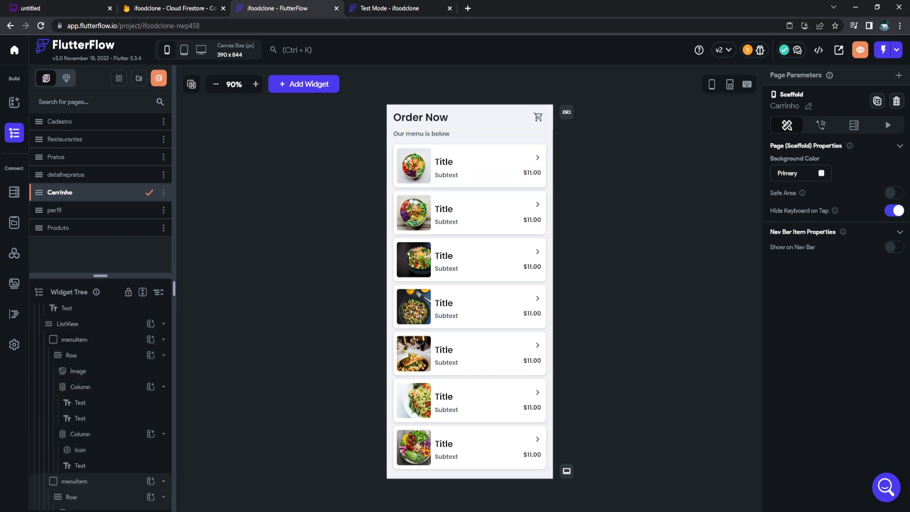
pyautogui.click(75, 482)
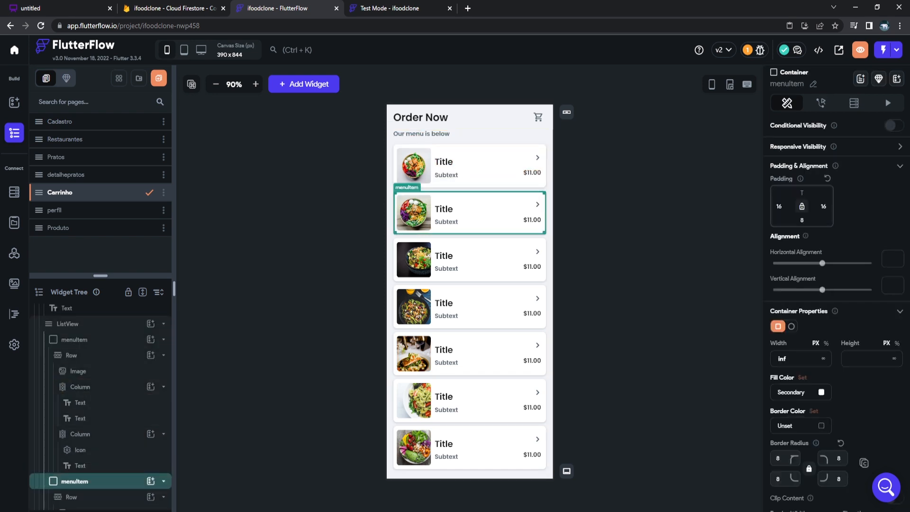
pyautogui.press('Delete')
pyautogui.scroll(-1, 76, 422)
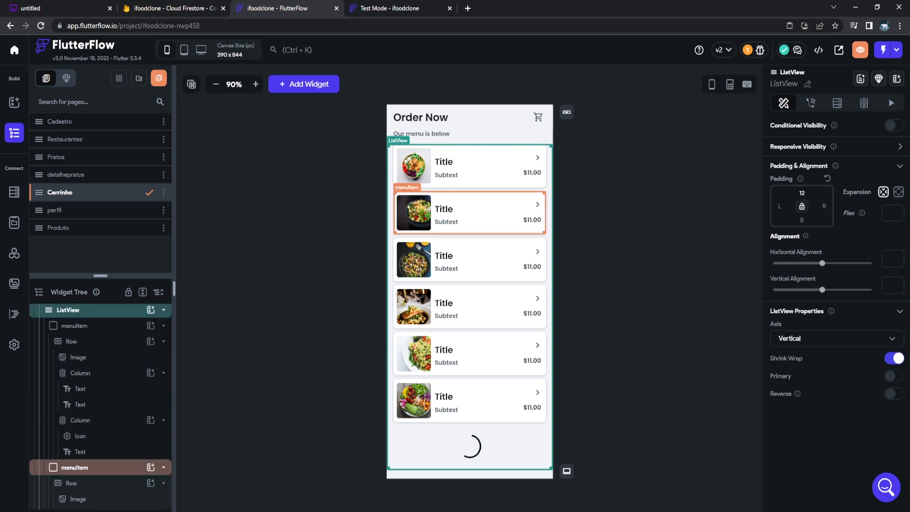
pyautogui.click(75, 467)
pyautogui.press('Delete')
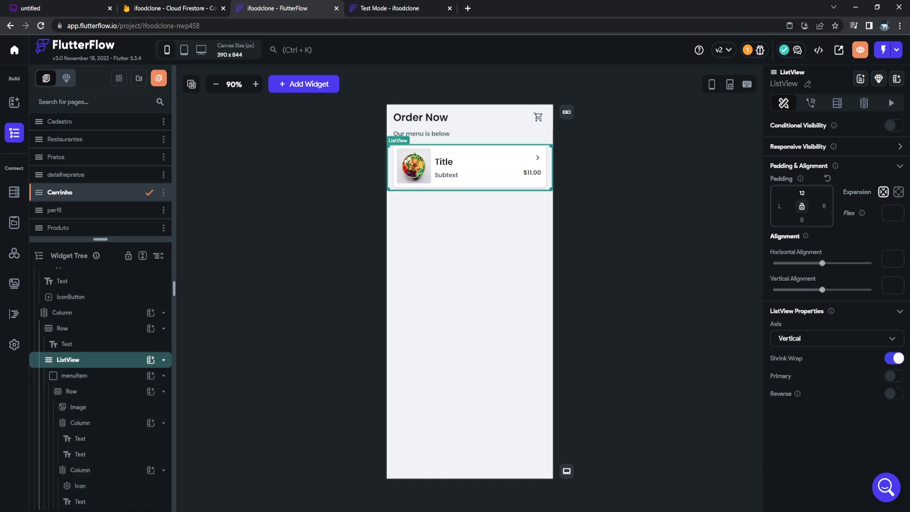
# Generate the ListView's children, named Carrinho, from the Local State carrinho list.
pyautogui.click(864, 102)
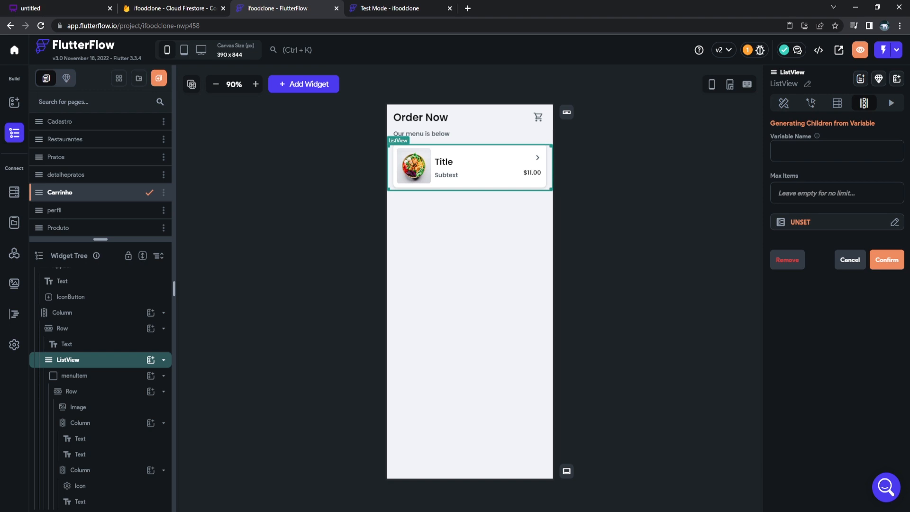
pyautogui.write('Carrinho')
pyautogui.click(831, 221)
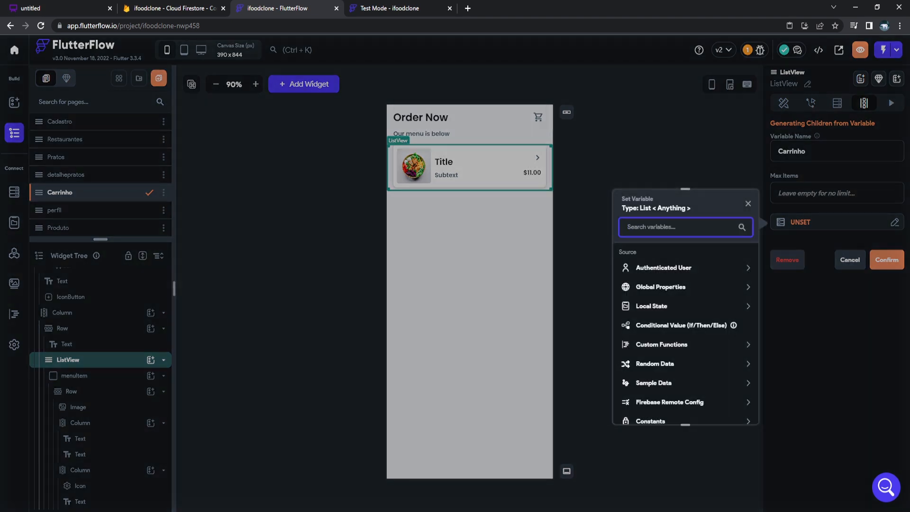
pyautogui.click(664, 307)
pyautogui.click(677, 337)
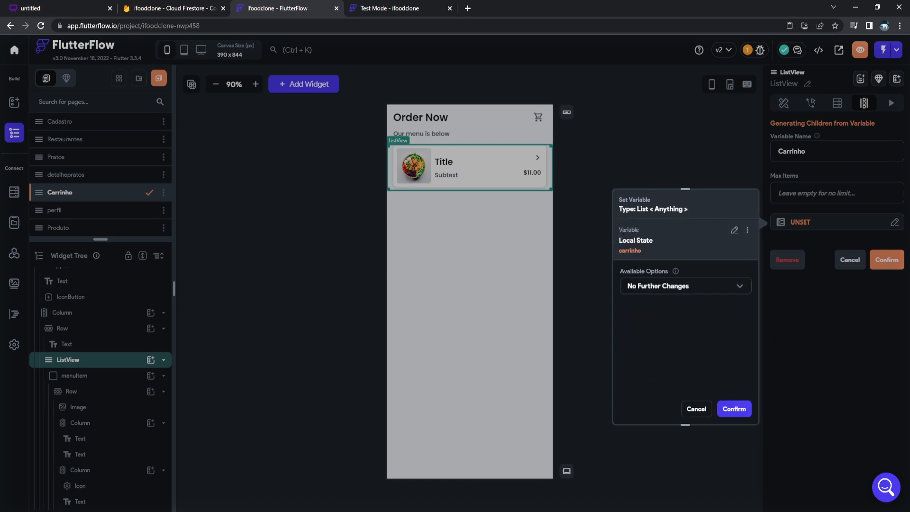
pyautogui.click(734, 409)
pyautogui.click(886, 259)
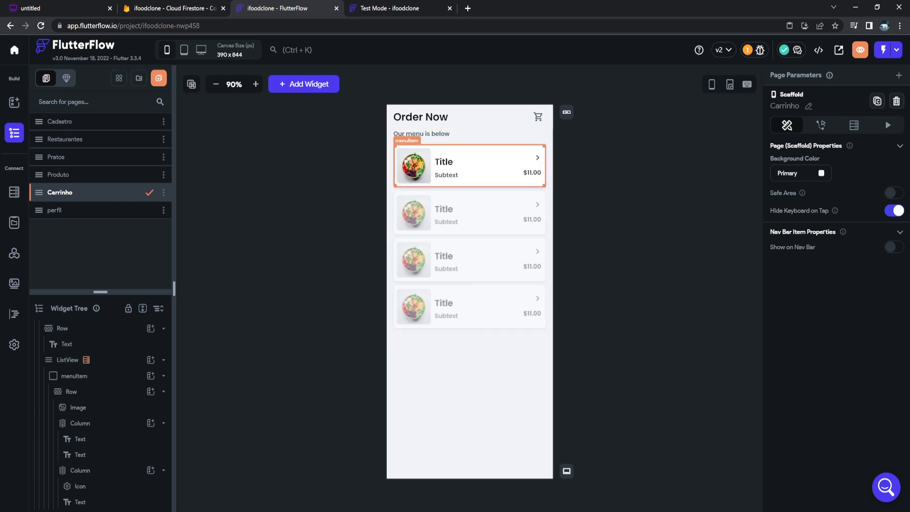
# Add a backend query to the cart card fetching the pratos document referenced by the Carrinho Item.
pyautogui.click(82, 376)
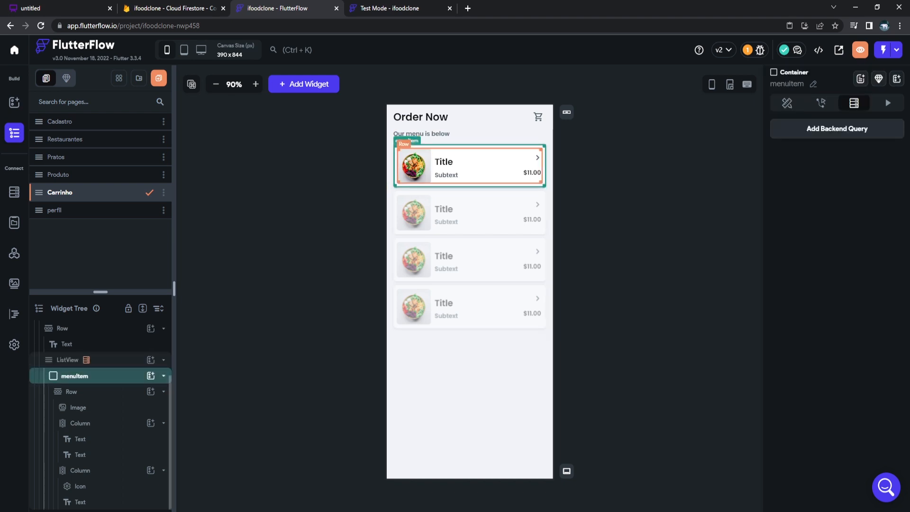
pyautogui.click(443, 162)
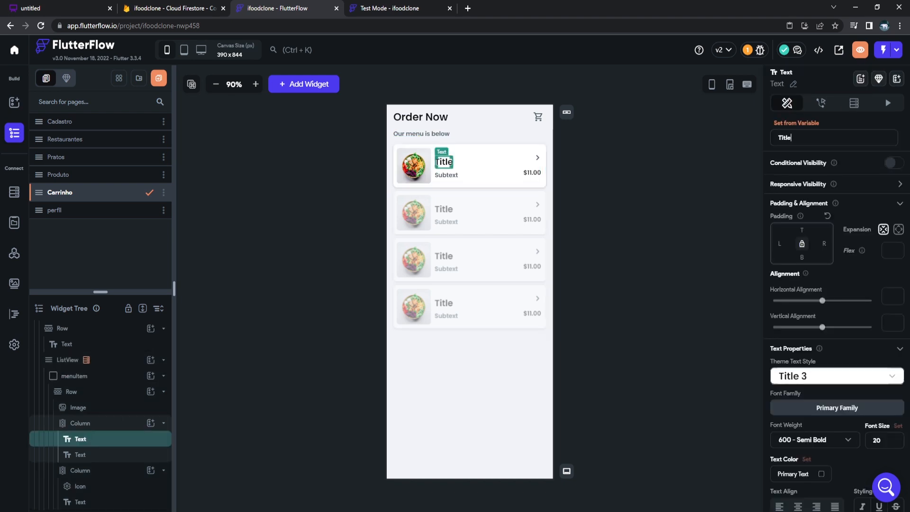
pyautogui.click(796, 123)
pyautogui.click(661, 183)
pyautogui.click(75, 376)
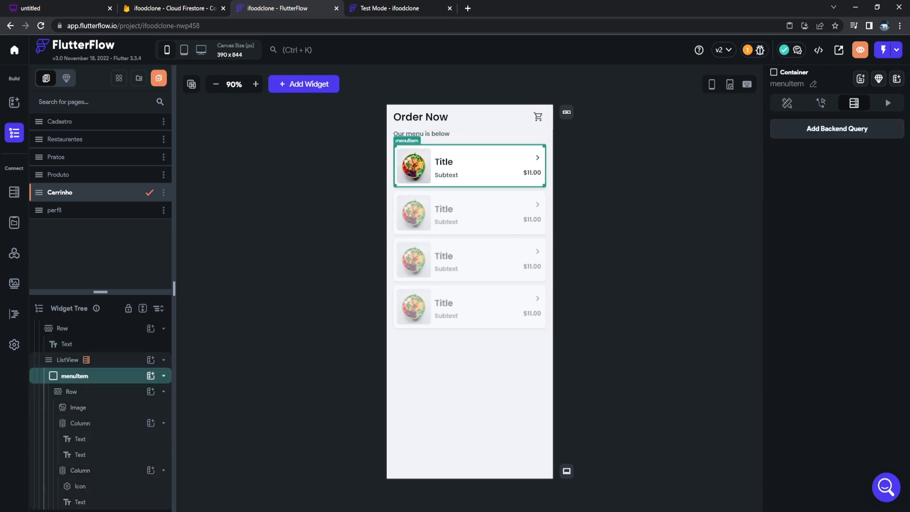
pyautogui.click(838, 129)
pyautogui.click(684, 128)
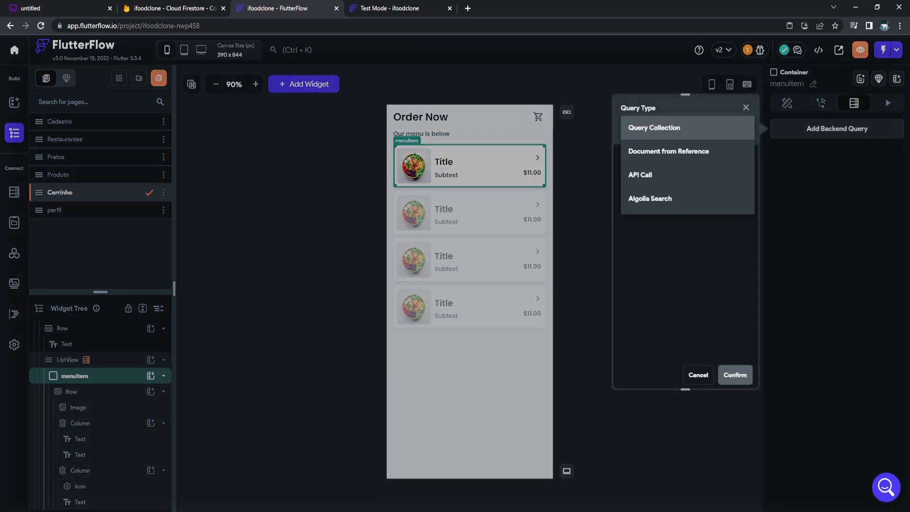
pyautogui.click(668, 151)
pyautogui.click(685, 190)
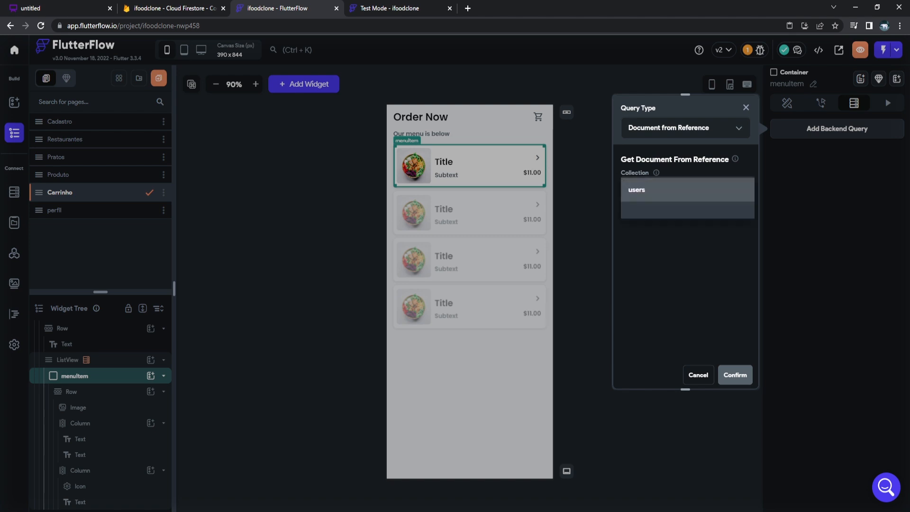
pyautogui.click(638, 236)
pyautogui.click(685, 215)
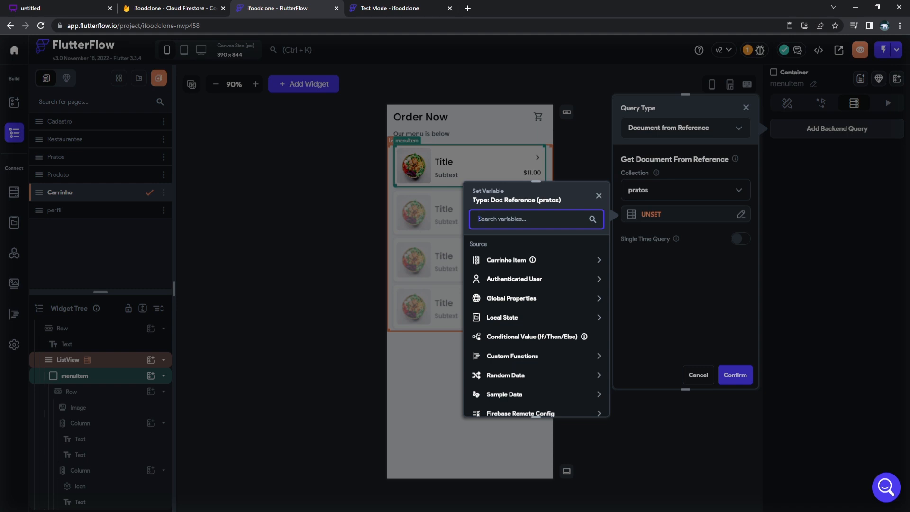
pyautogui.click(506, 261)
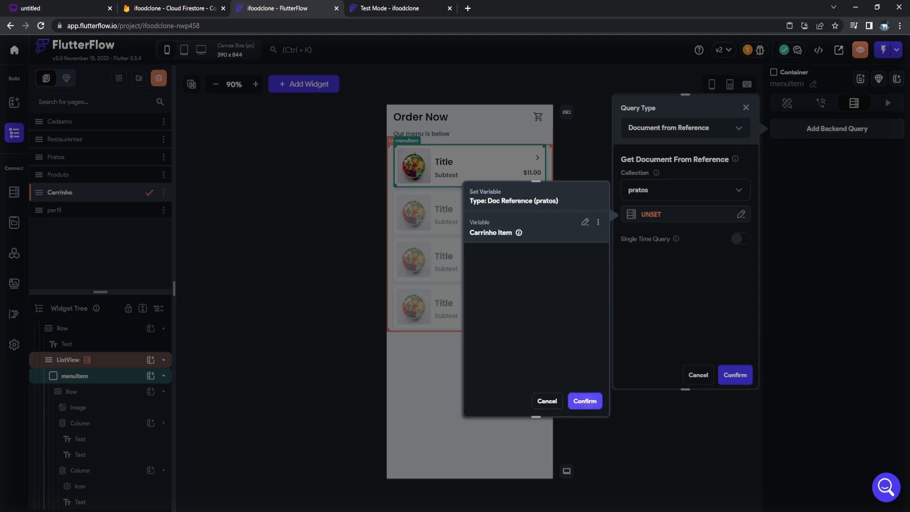
pyautogui.click(585, 401)
pyautogui.click(735, 375)
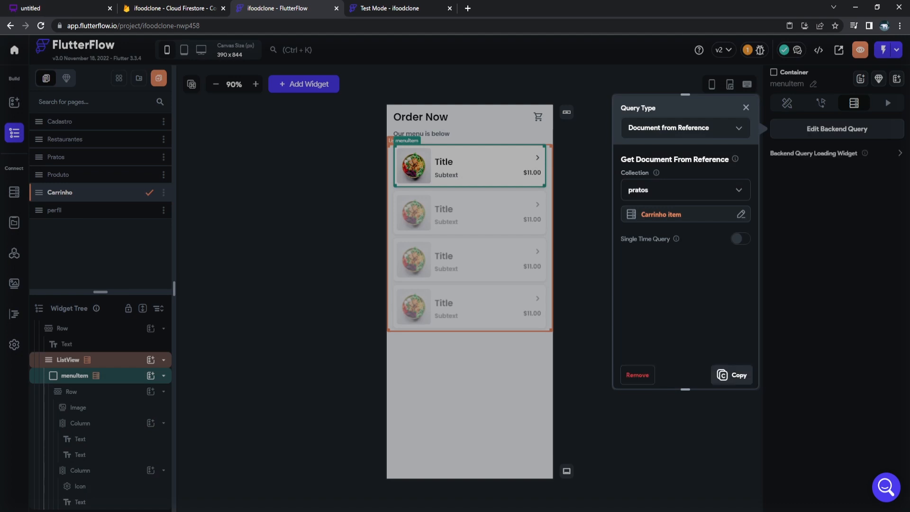
pyautogui.click(587, 223)
pyautogui.click(587, 223)
# Bind the card's title to the dish's nome and its subtext to the dish's desc.
pyautogui.click(444, 162)
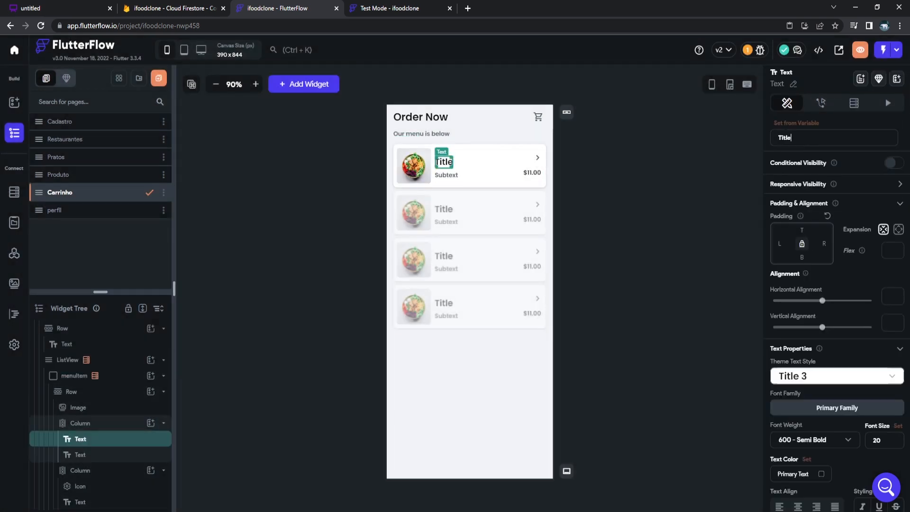
pyautogui.click(796, 124)
pyautogui.click(660, 183)
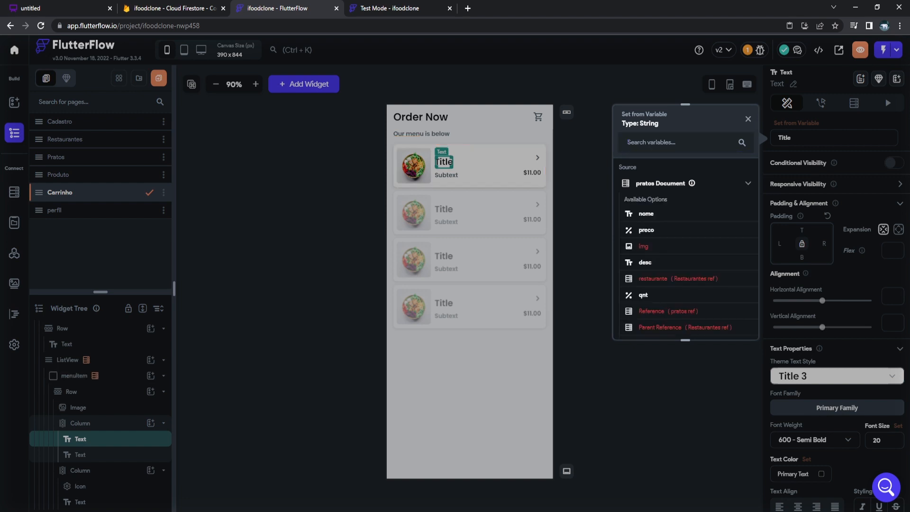
pyautogui.click(646, 214)
pyautogui.click(446, 176)
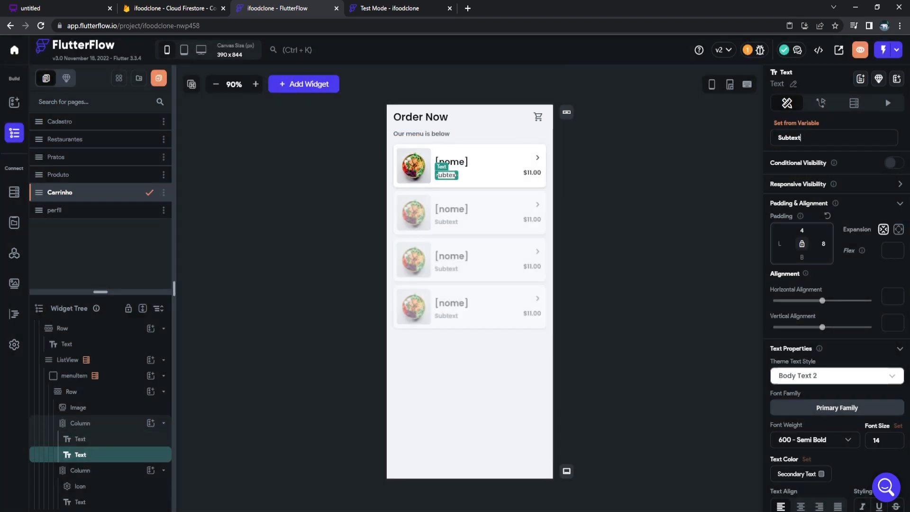
pyautogui.click(796, 123)
pyautogui.click(661, 183)
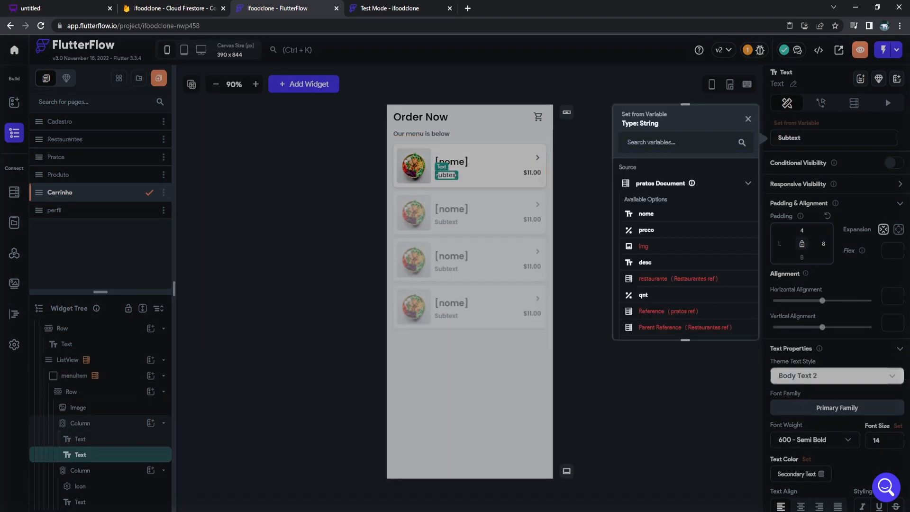
pyautogui.click(645, 263)
# Set the price text to Combine Text: 'R$' followed by the pratos preco field.
pyautogui.click(532, 172)
pyautogui.click(796, 124)
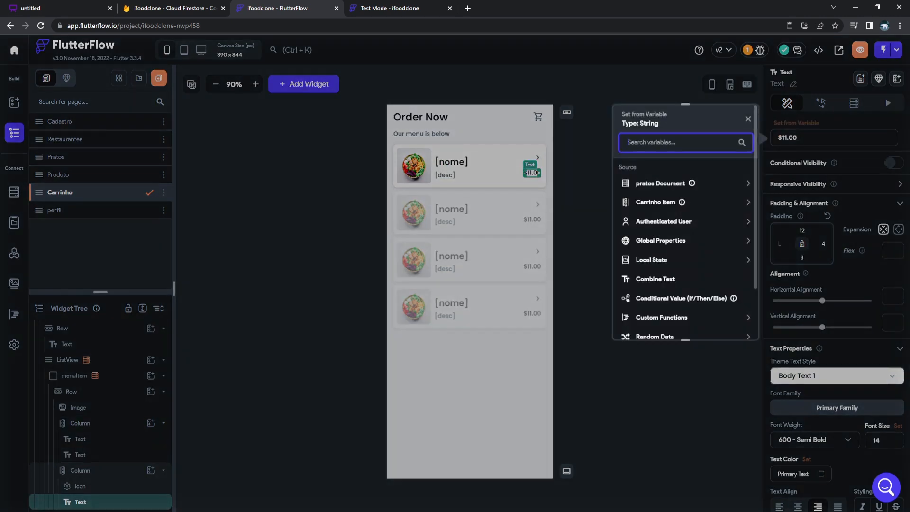
pyautogui.click(661, 184)
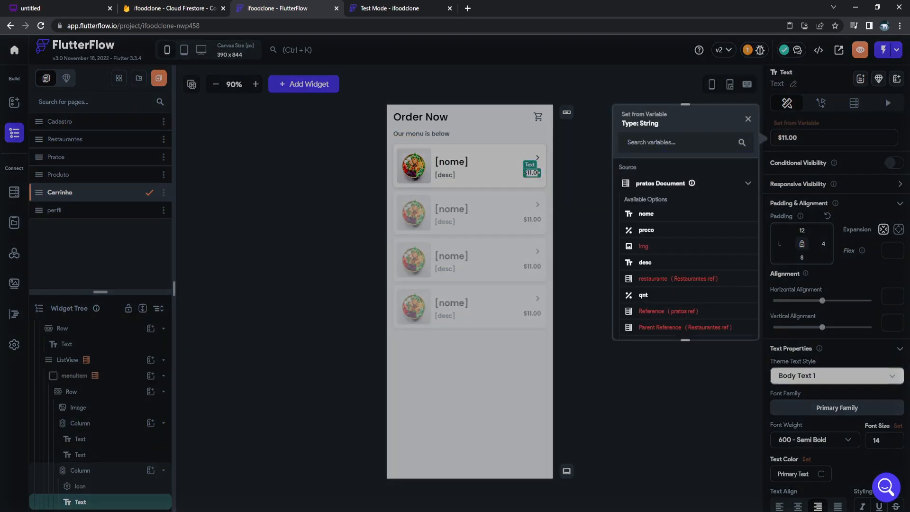
pyautogui.click(661, 183)
pyautogui.scroll(-2, 664, 200)
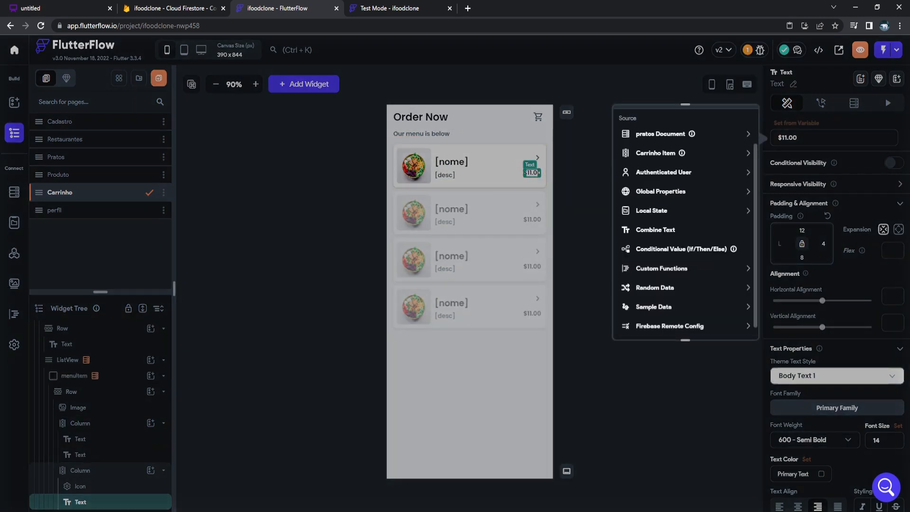
pyautogui.click(656, 230)
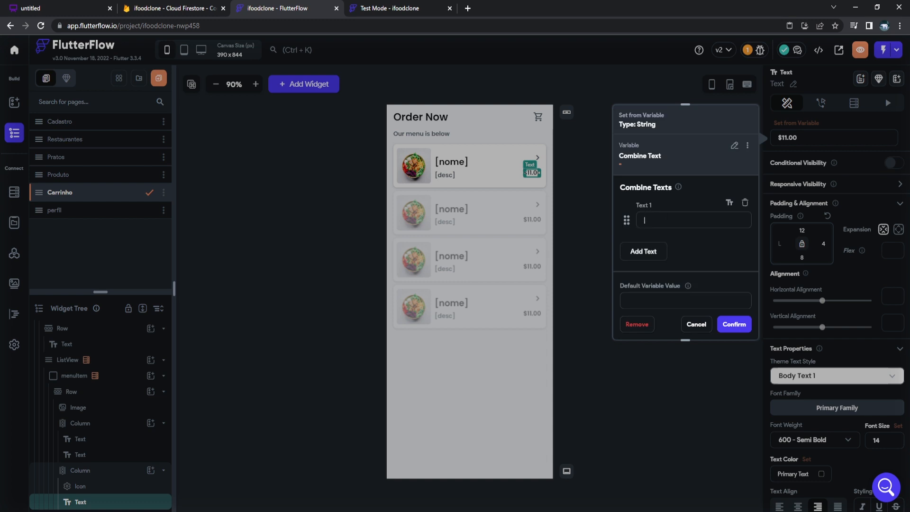
pyautogui.write('R$')
pyautogui.click(643, 251)
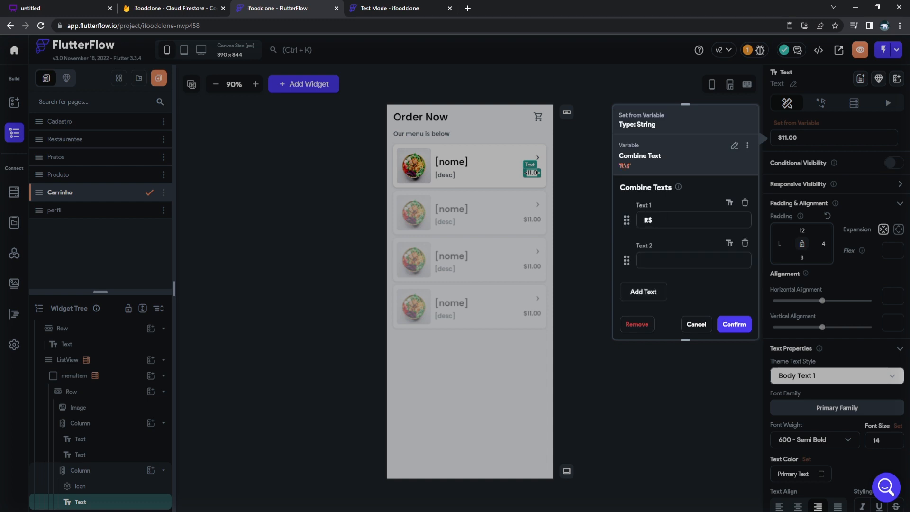
pyautogui.click(693, 261)
pyautogui.click(683, 272)
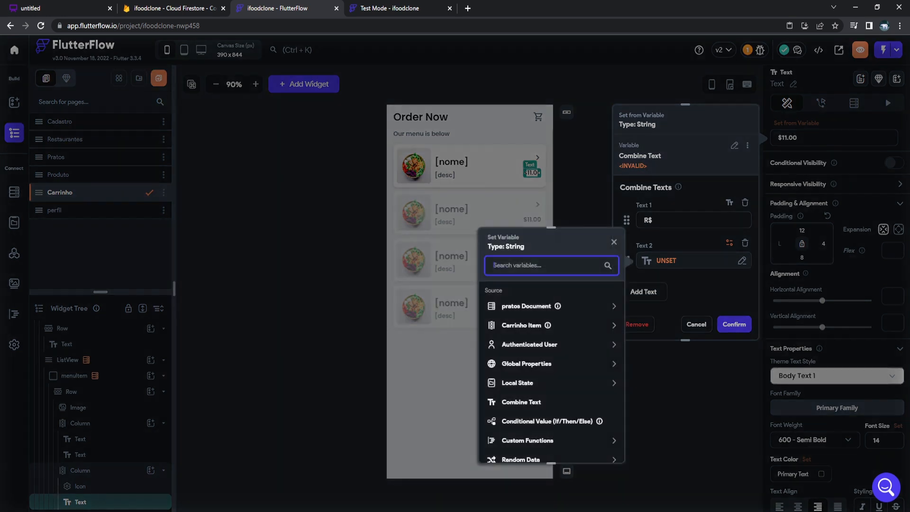
pyautogui.click(540, 306)
pyautogui.click(512, 354)
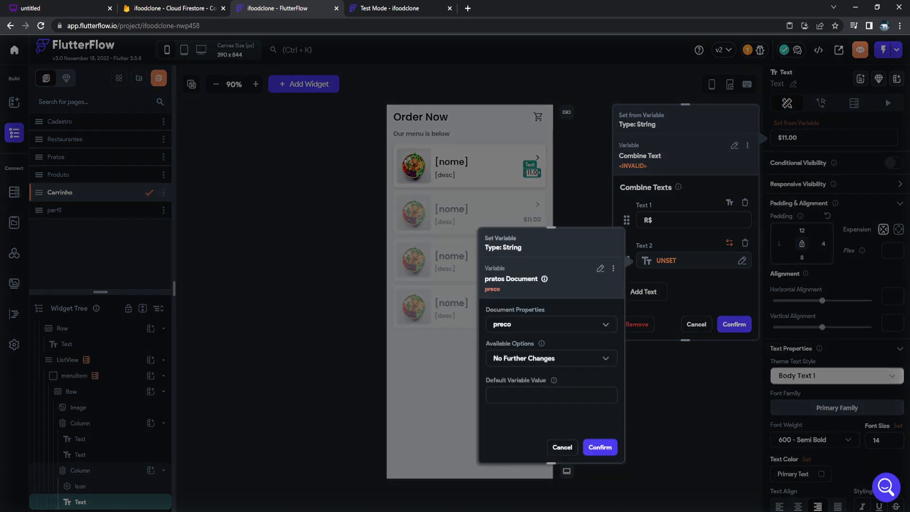
pyautogui.click(600, 447)
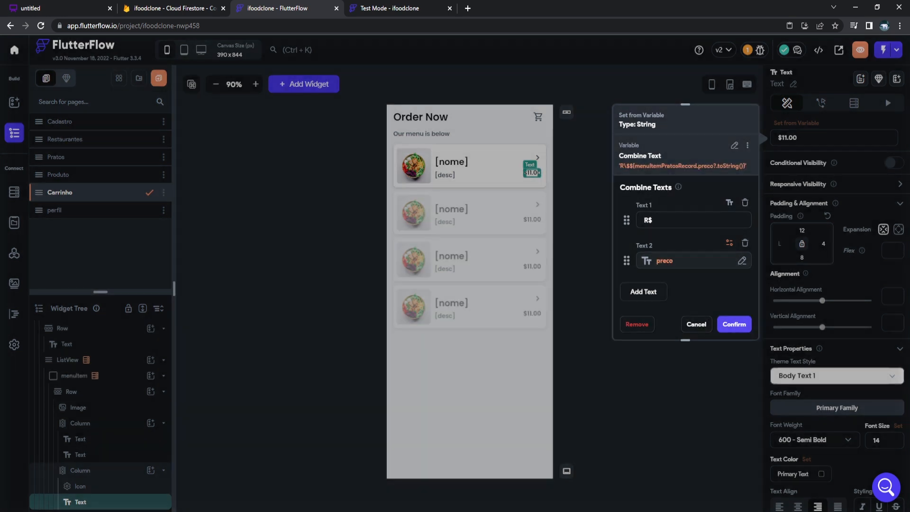
pyautogui.click(734, 325)
# Delete the chevron icon from the cart cards.
pyautogui.click(538, 157)
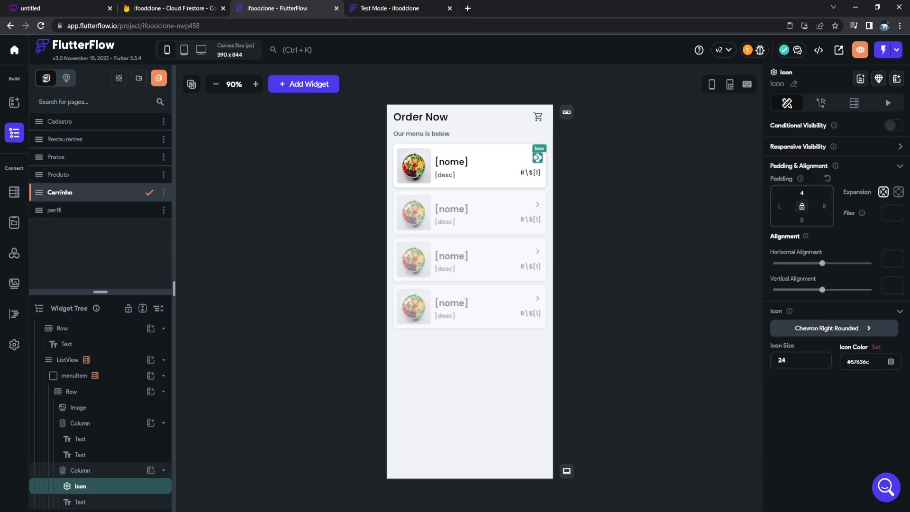
pyautogui.press('Delete')
pyautogui.click(469, 403)
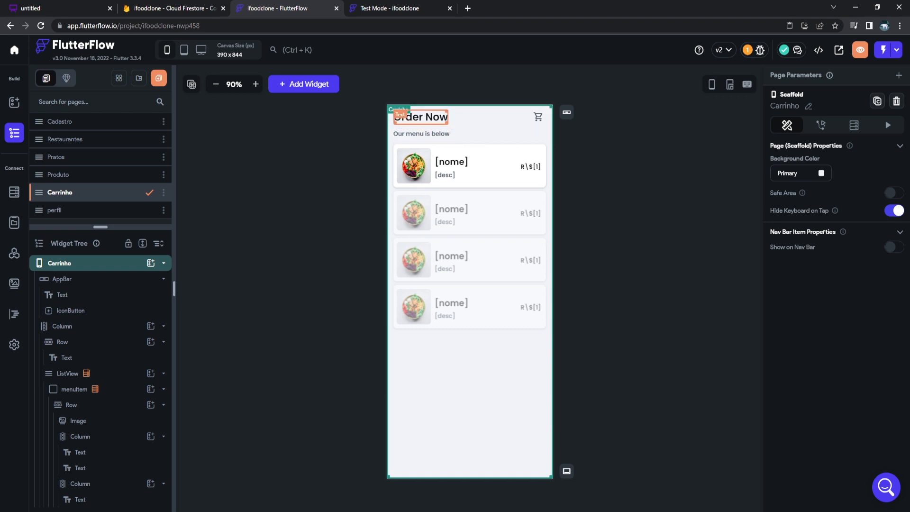
# Change the page title from 'Order Now' to 'Carrinho'.
pyautogui.click(420, 117)
pyautogui.click(806, 138)
pyautogui.write('Carru')
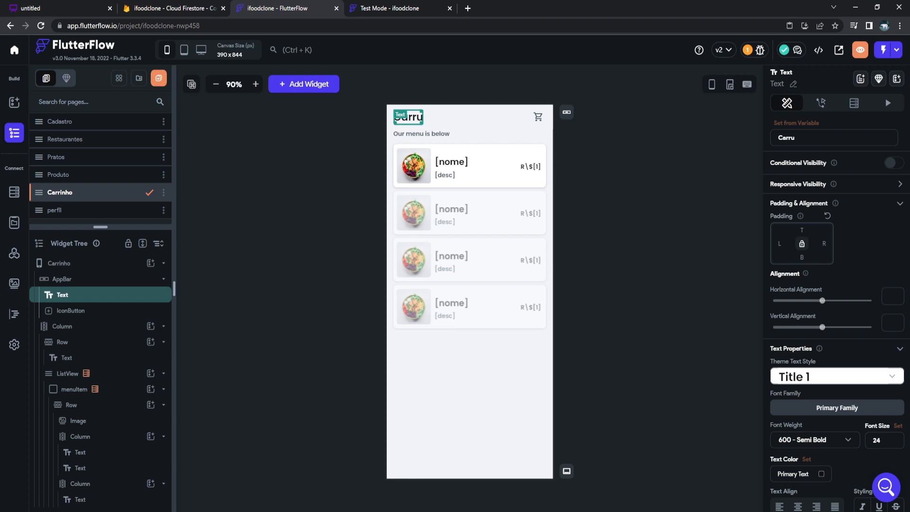
pyautogui.press('BackSpace')
pyautogui.write('inho')
pyautogui.click(628, 164)
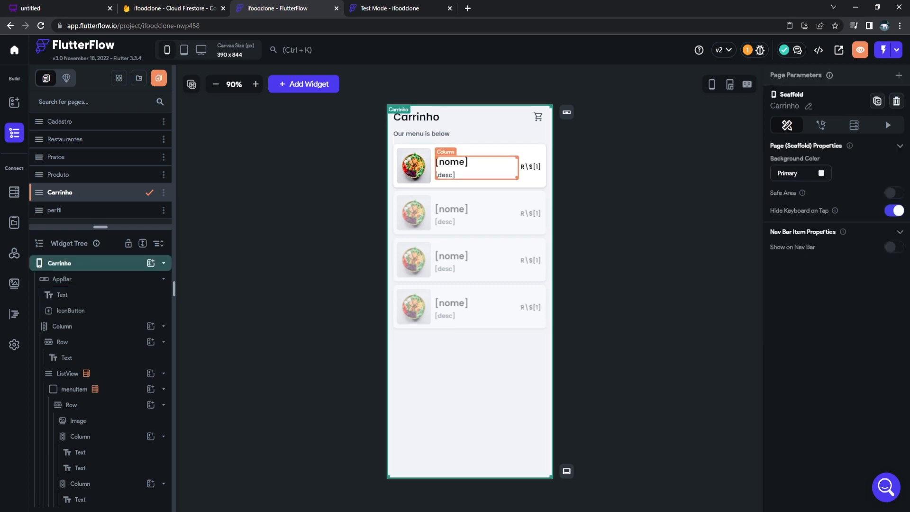
# Replace the 'Our menu is below' subtitle with 'Confirme suas compras'.
pyautogui.click(422, 134)
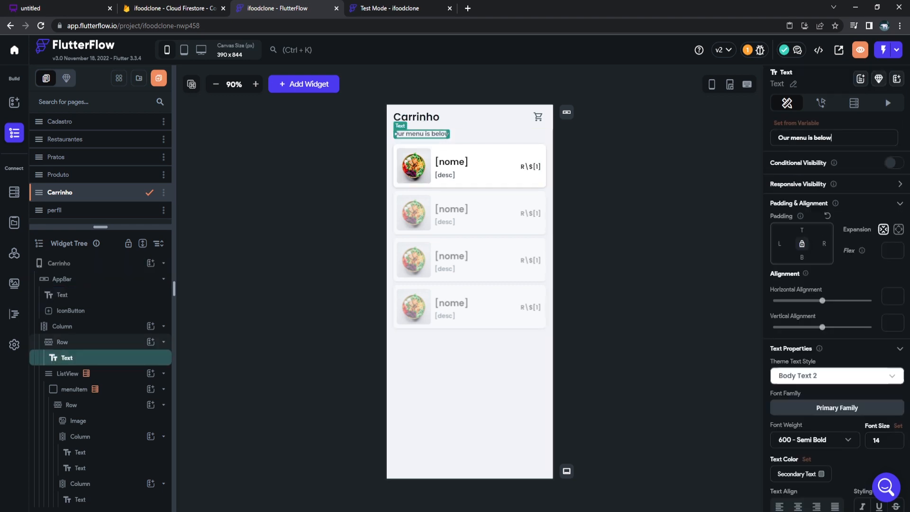
pyautogui.hotkey('ctrl', 'a')
pyautogui.write('Seu')
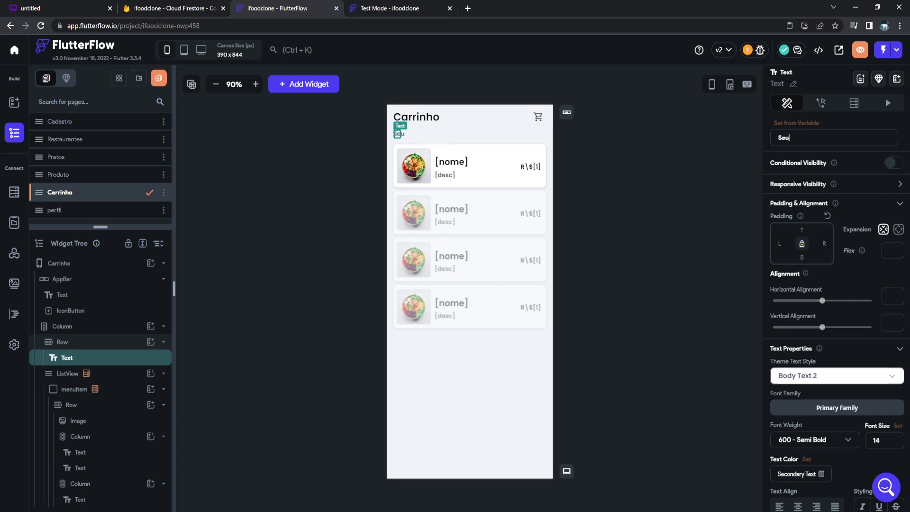
pyautogui.press('BackSpace')
pyautogui.press('BackSpace')
pyautogui.press('BackSpace')
pyautogui.write('Confirme suas compras')
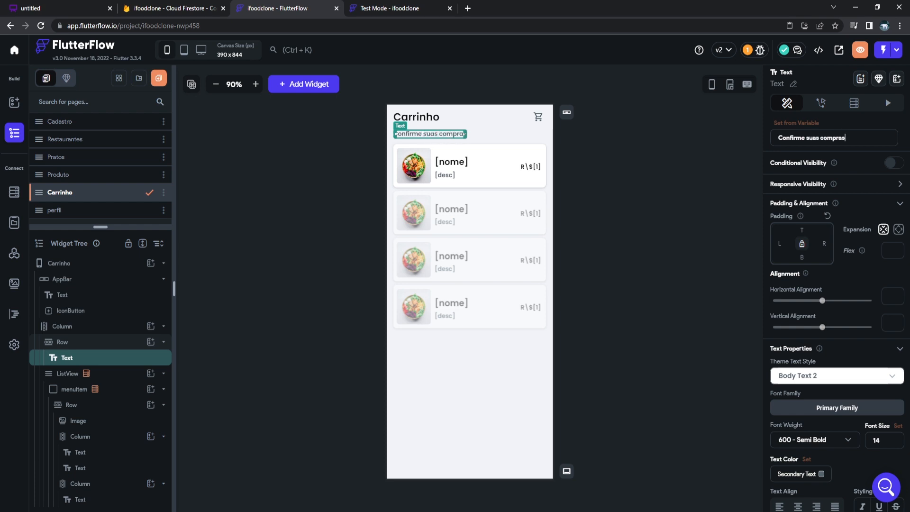
# Delete the cart icon button from the top bar.
pyautogui.click(539, 117)
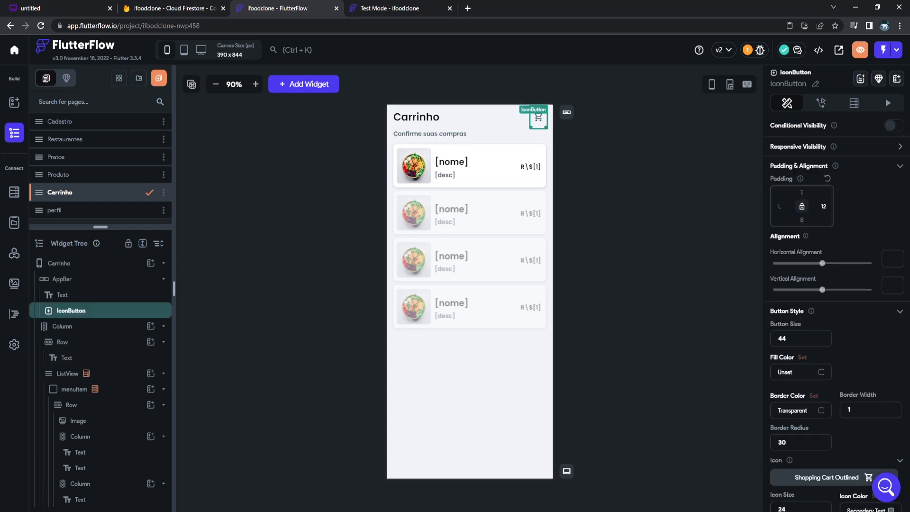
pyautogui.press('Delete')
pyautogui.click(601, 135)
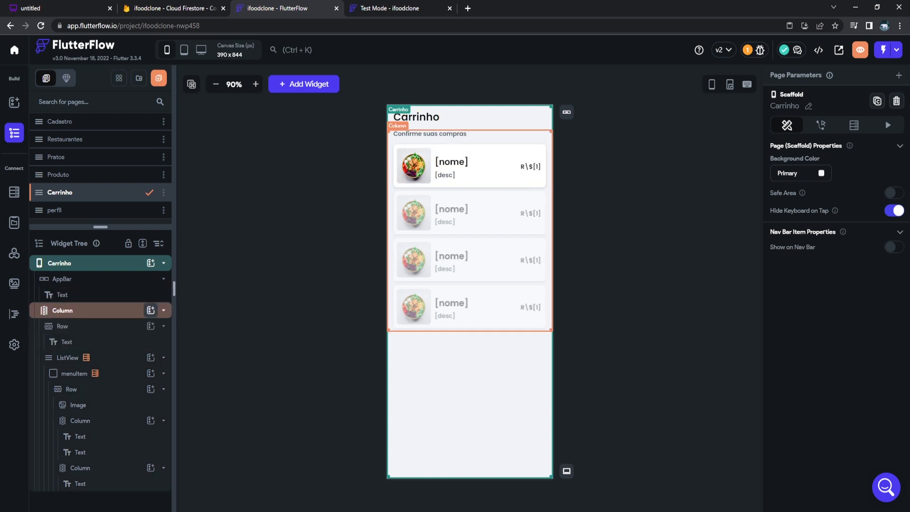
# Add a button labelled 'Comprar' to the Column below the cart list.
pyautogui.click(150, 310)
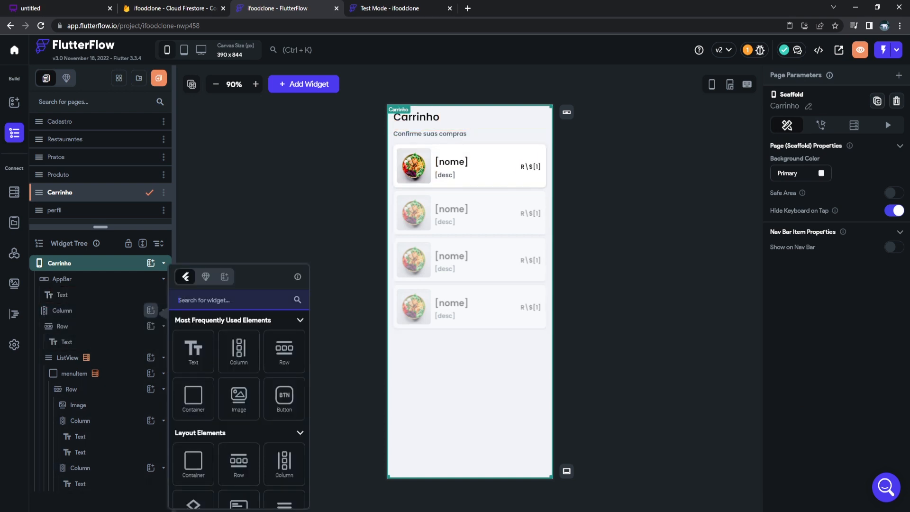
pyautogui.scroll(-1, 247, 360)
pyautogui.click(285, 350)
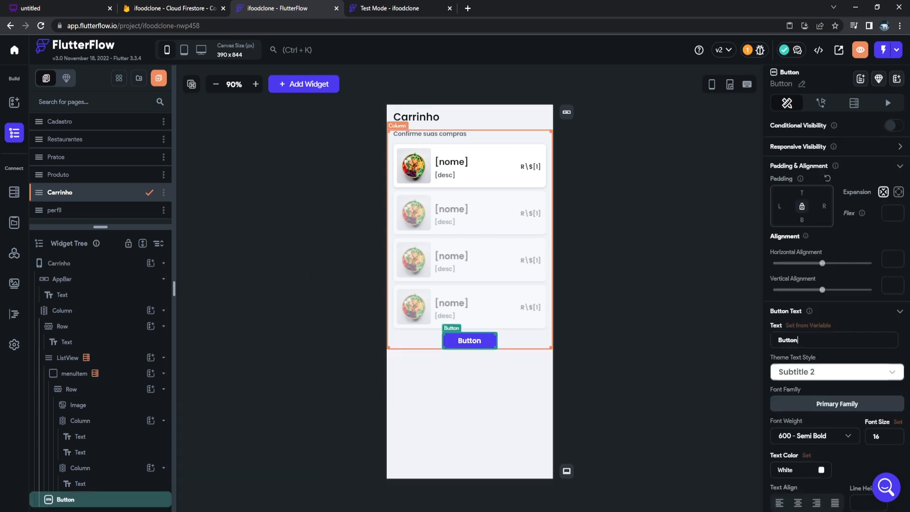
pyautogui.hotkey('ctrl', 'a')
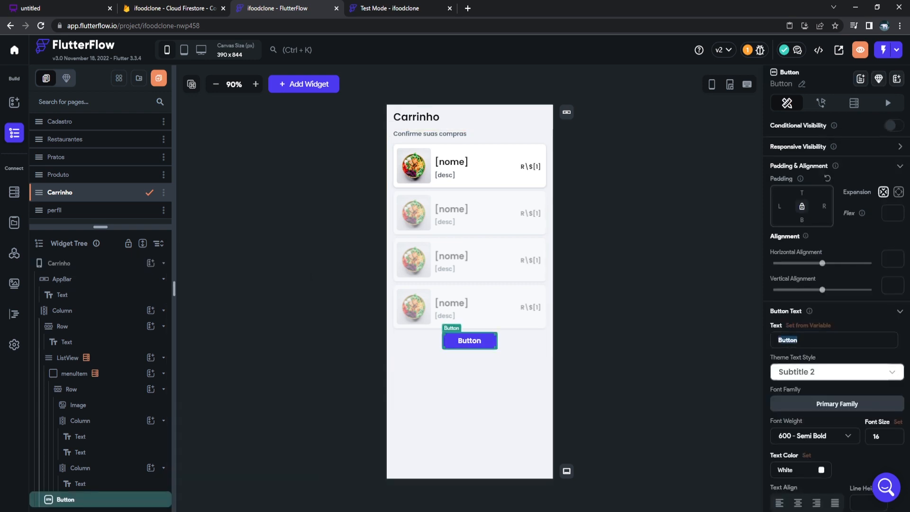
pyautogui.write('Comprar')
# Size the Comprar button to width 170 and height 50, with font size 20.
pyautogui.scroll(-3, 837, 285)
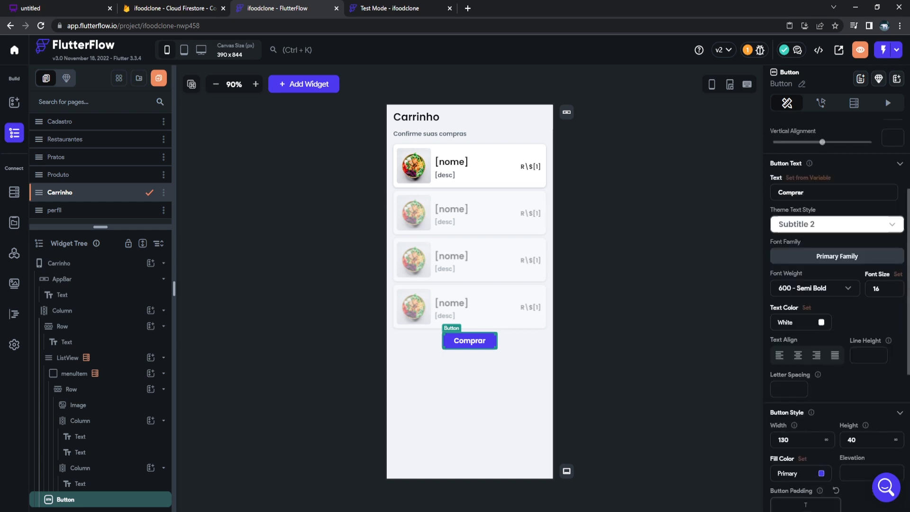
pyautogui.write('7')
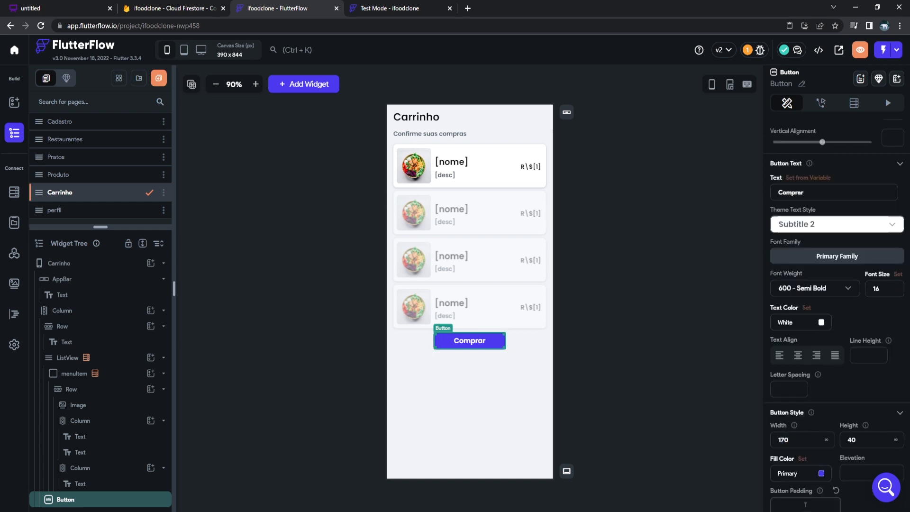
pyautogui.moveTo(852, 439); pyautogui.dragTo(848, 439)
pyautogui.write('5')
pyautogui.click(880, 288)
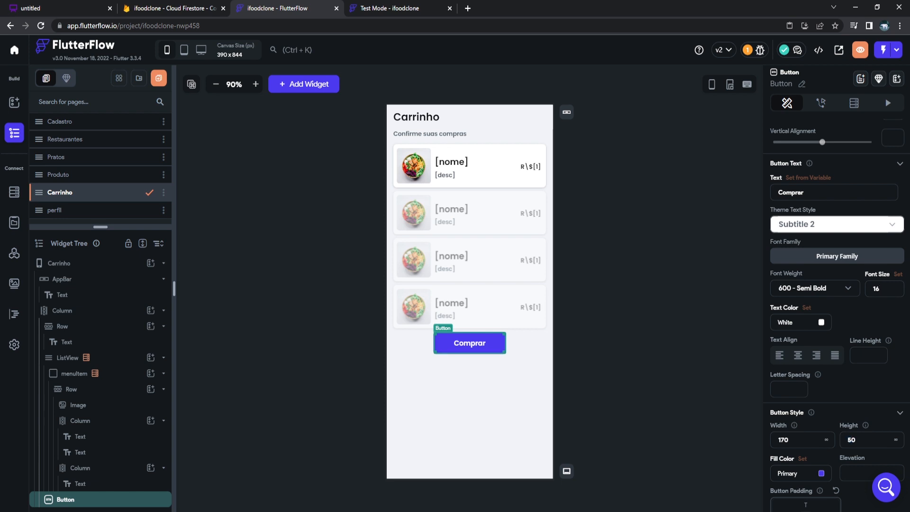
pyautogui.write('20')
# Give the Comprar button a top padding of 30.
pyautogui.click(617, 327)
pyautogui.click(470, 344)
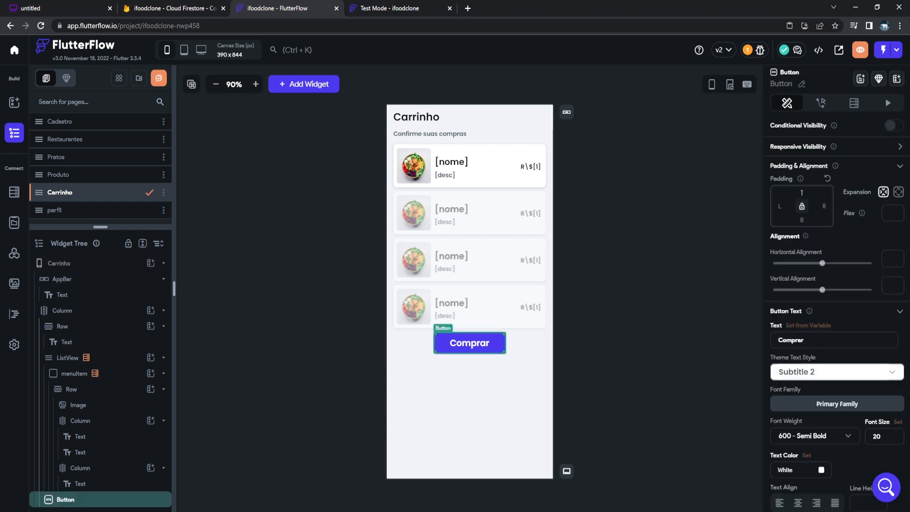
pyautogui.write('30')
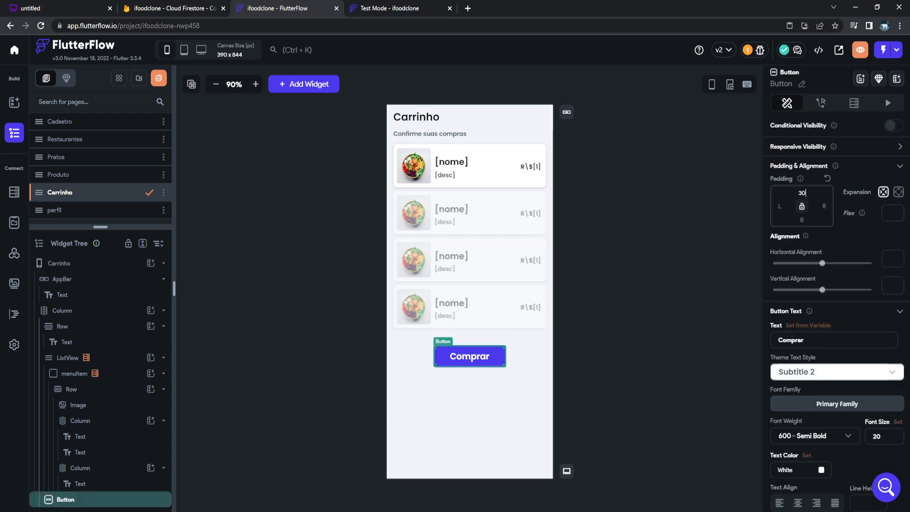
pyautogui.click(517, 403)
pyautogui.click(527, 355)
pyautogui.click(475, 356)
pyautogui.click(516, 407)
pyautogui.click(14, 222)
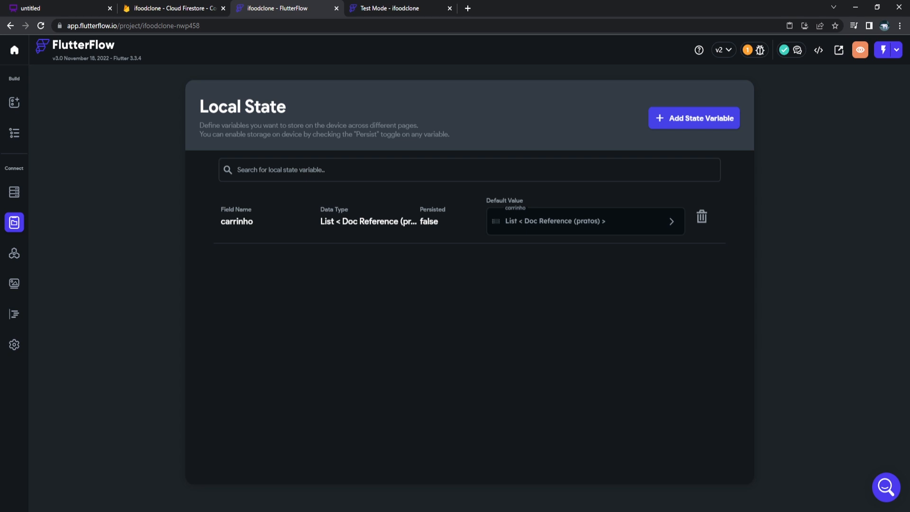
# Create the Double variable 'SomaCarrinho' in Local State, then return to the Carrinho page editor.
pyautogui.click(695, 118)
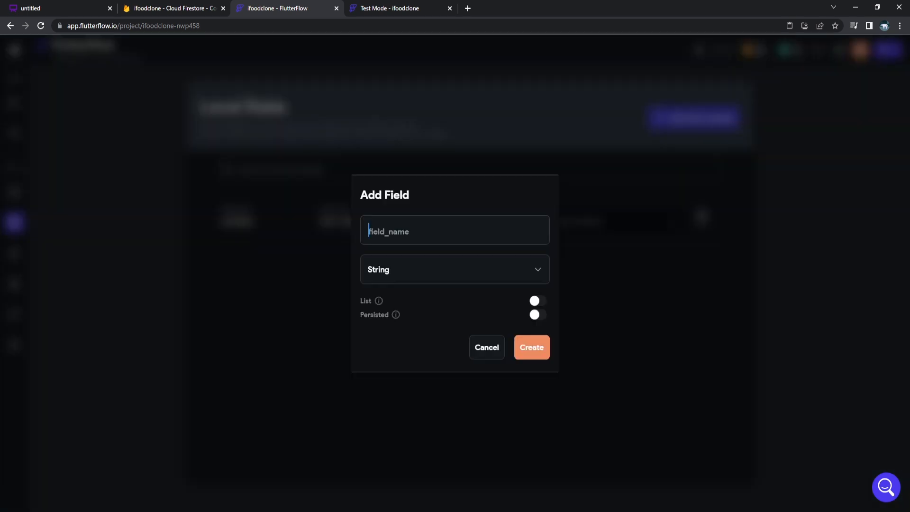
pyautogui.write('SomaCarrinho')
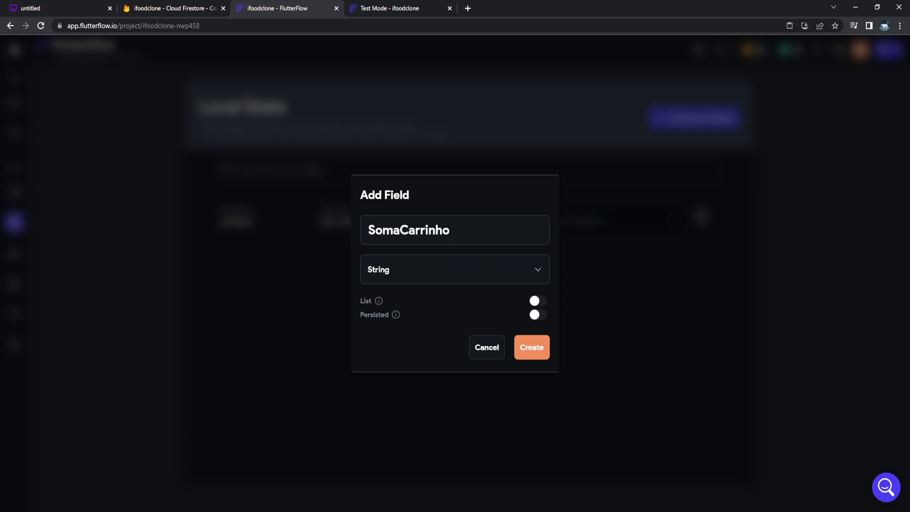
pyautogui.click(455, 269)
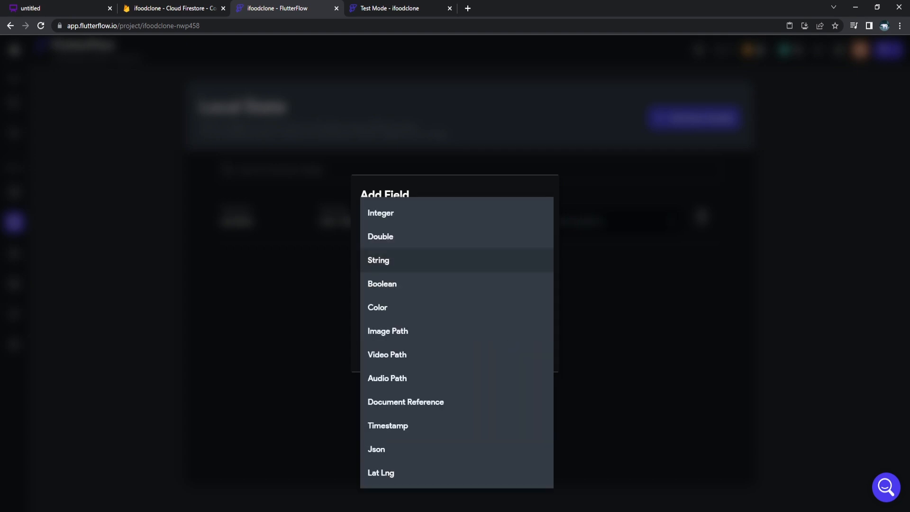
pyautogui.click(455, 237)
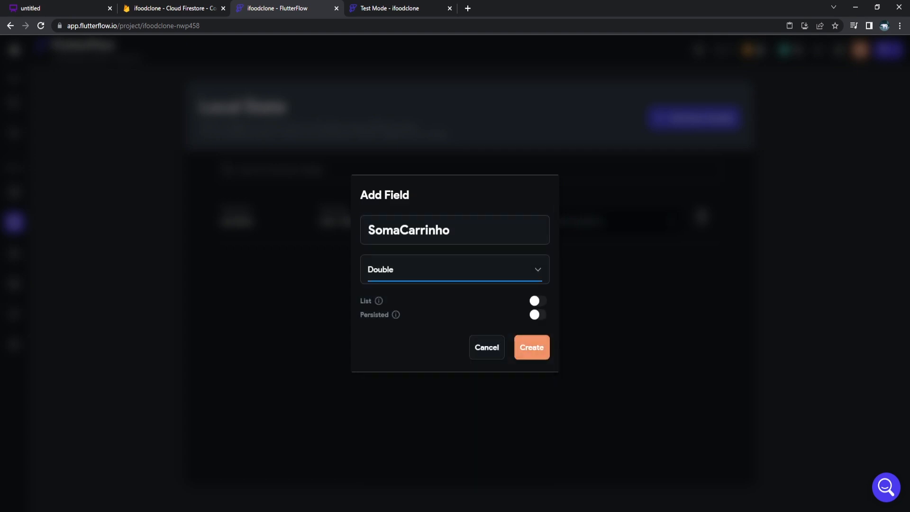
pyautogui.click(532, 348)
pyautogui.click(14, 133)
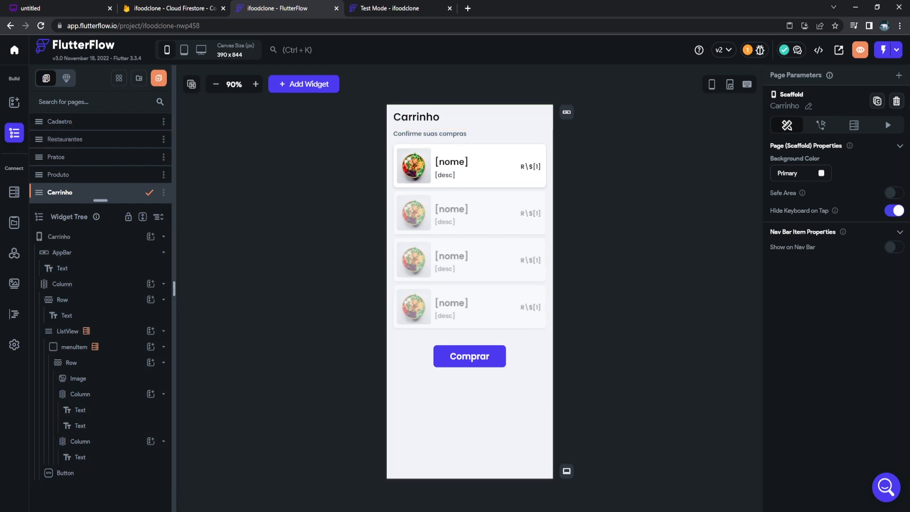
# On the Produto page, add a second action to the Adicionar ao carrinho button's action flow.
pyautogui.click(59, 175)
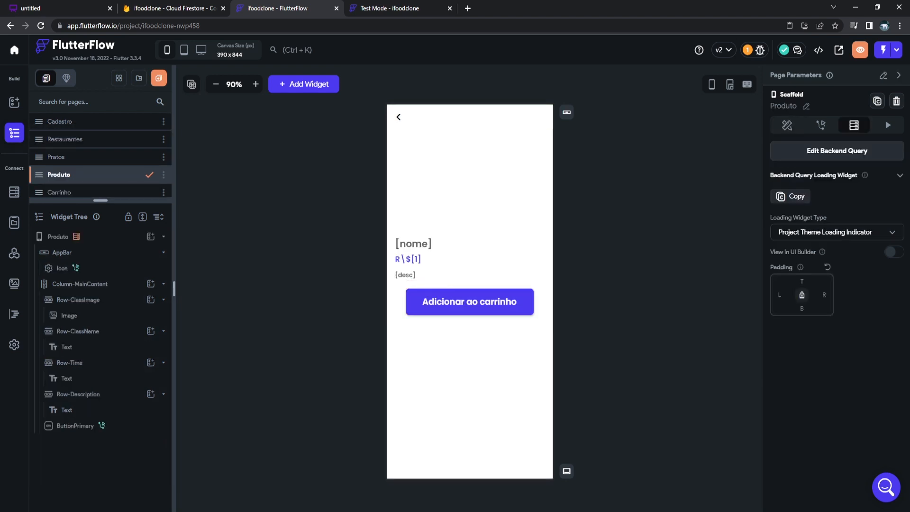
pyautogui.click(59, 193)
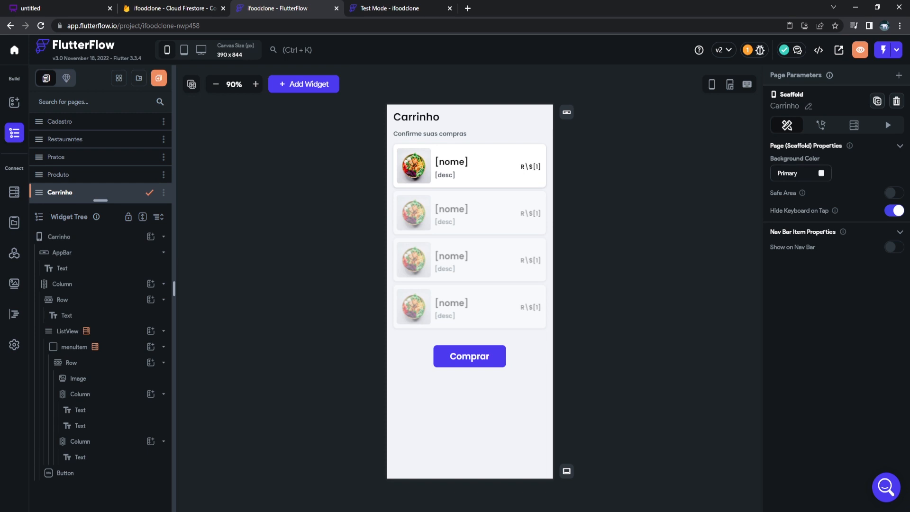
pyautogui.click(59, 175)
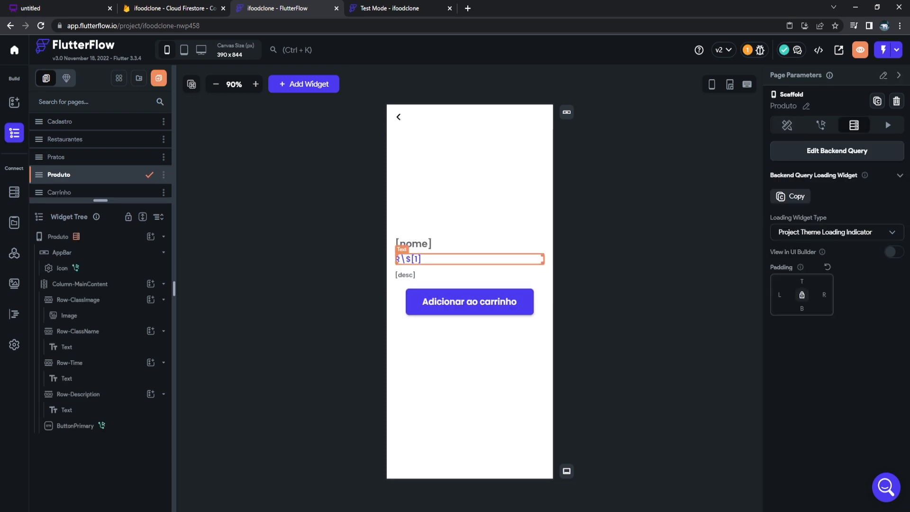
pyautogui.click(408, 259)
pyautogui.click(426, 301)
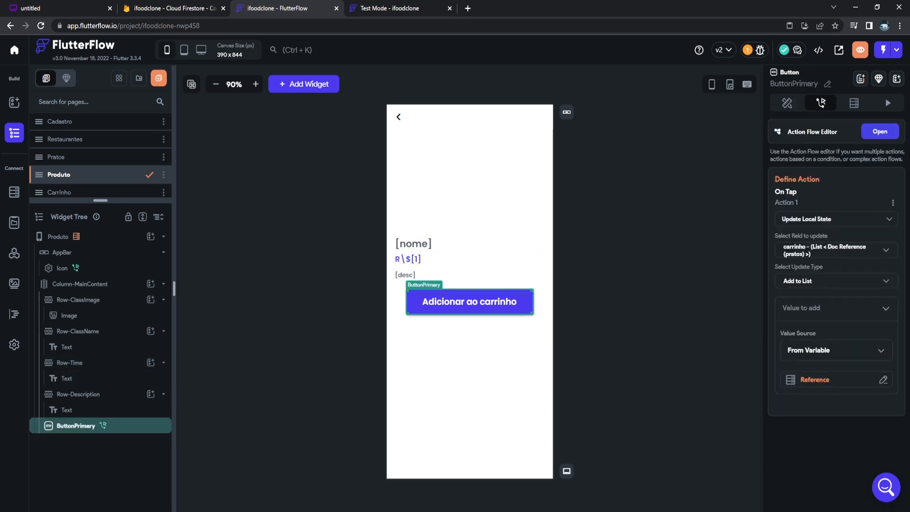
pyautogui.click(880, 132)
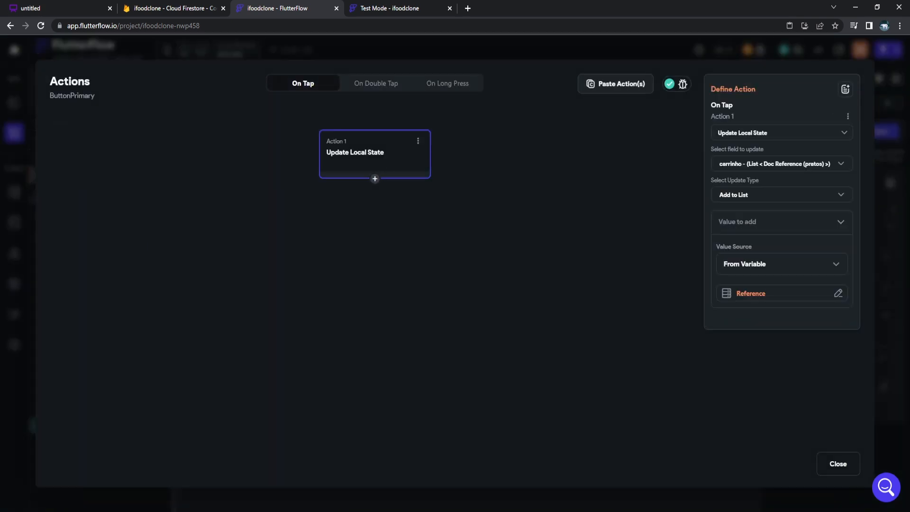
pyautogui.click(375, 179)
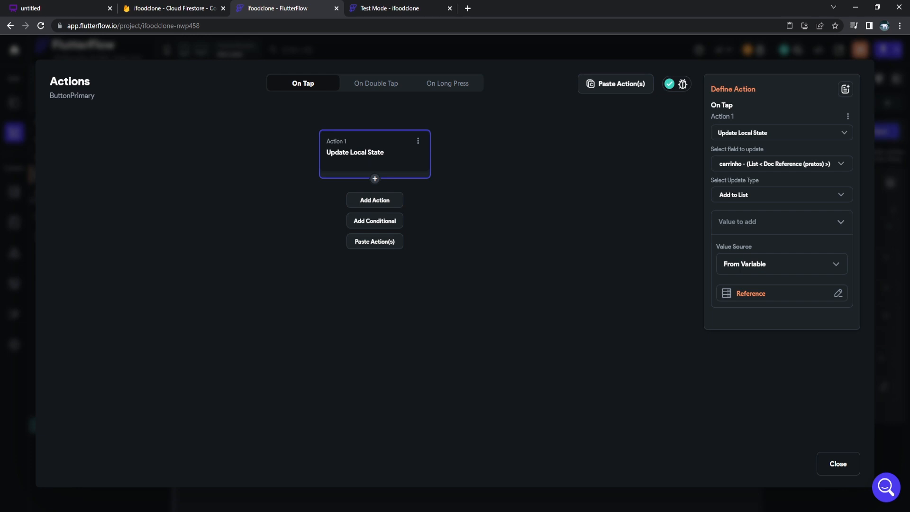
pyautogui.click(374, 200)
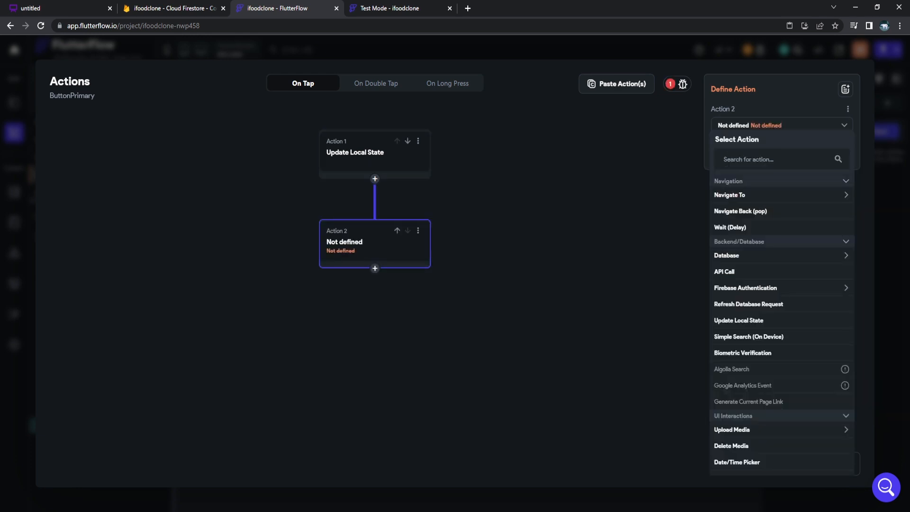
# Make Action 2 Update Local State, incrementing SomaCarrinho by the pratos preco value.
pyautogui.click(758, 288)
pyautogui.click(758, 288)
pyautogui.scroll(-1, 759, 288)
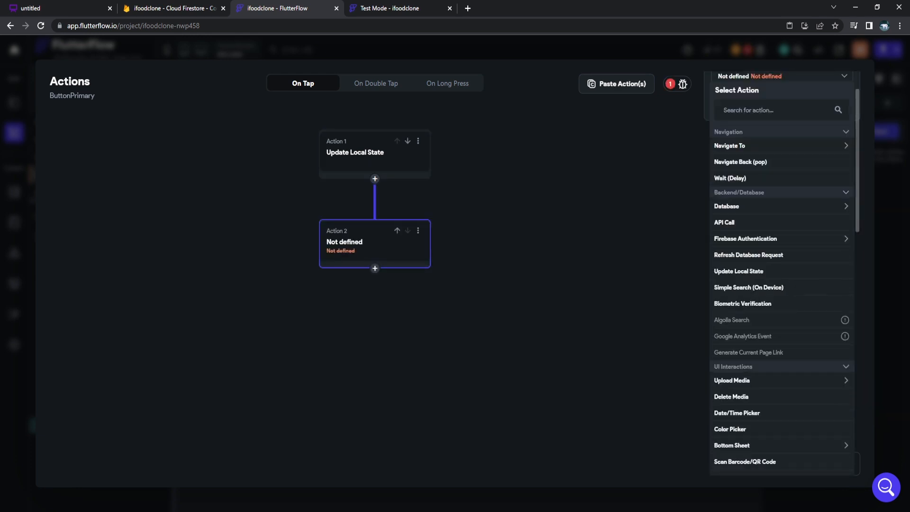
pyautogui.click(758, 271)
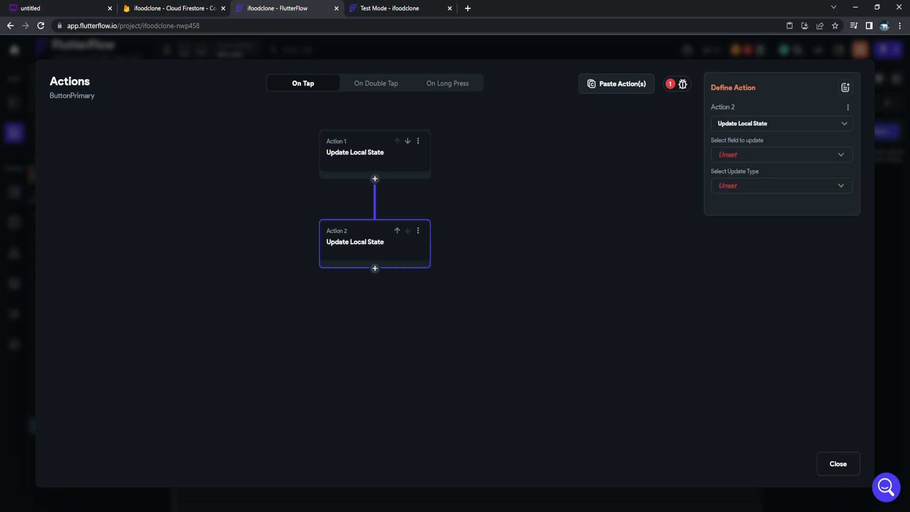
pyautogui.click(777, 155)
pyautogui.click(752, 180)
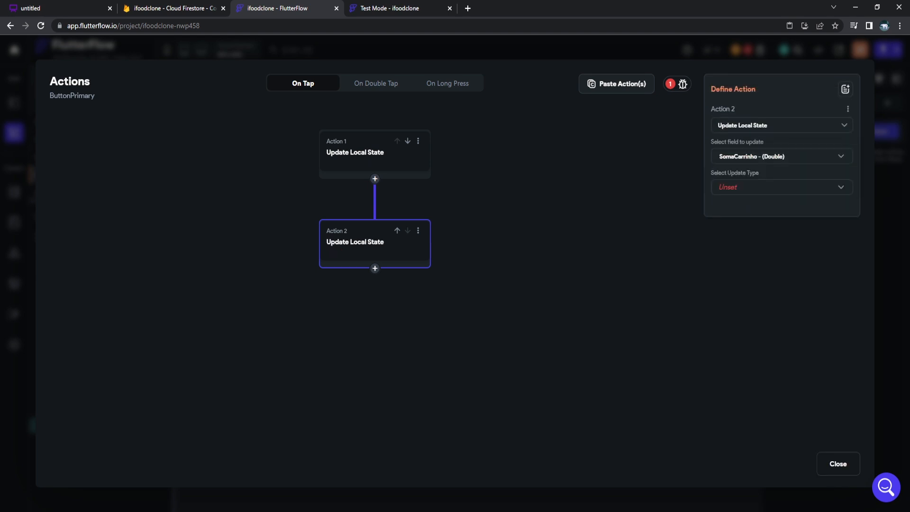
pyautogui.click(778, 187)
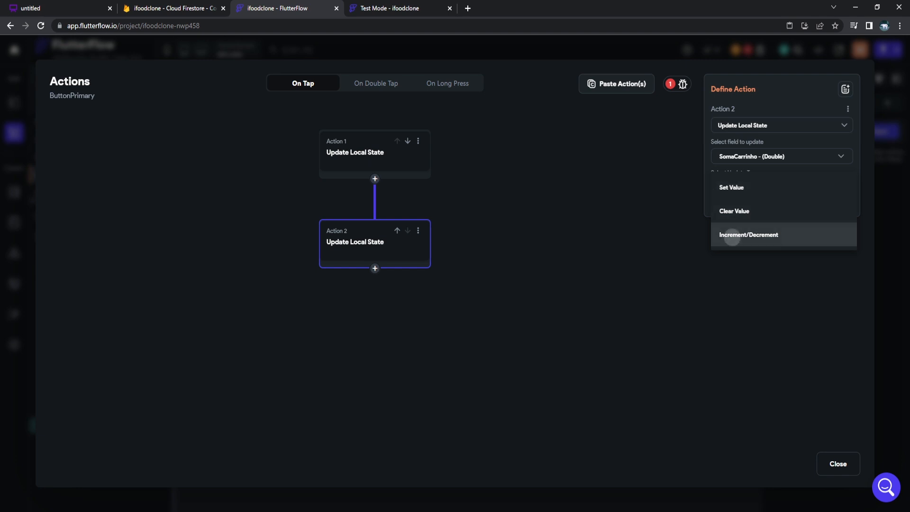
pyautogui.click(749, 235)
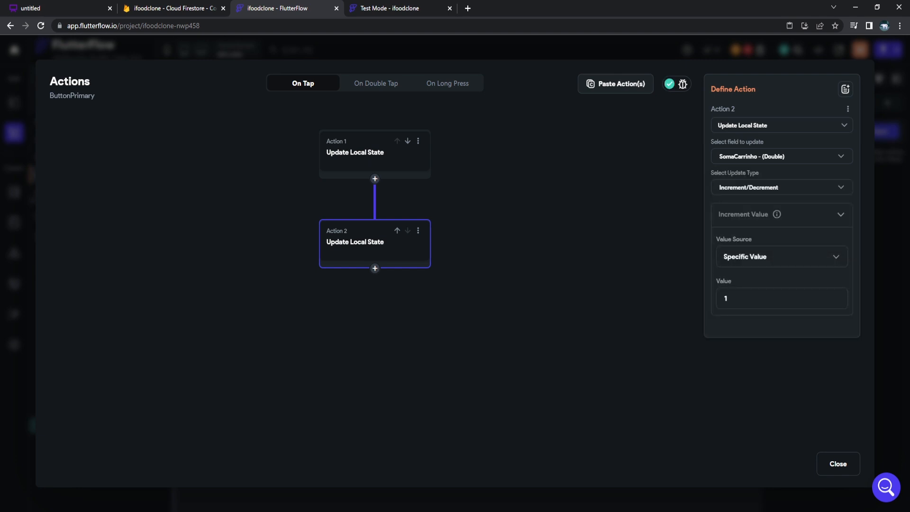
pyautogui.click(782, 256)
pyautogui.click(756, 279)
pyautogui.click(759, 286)
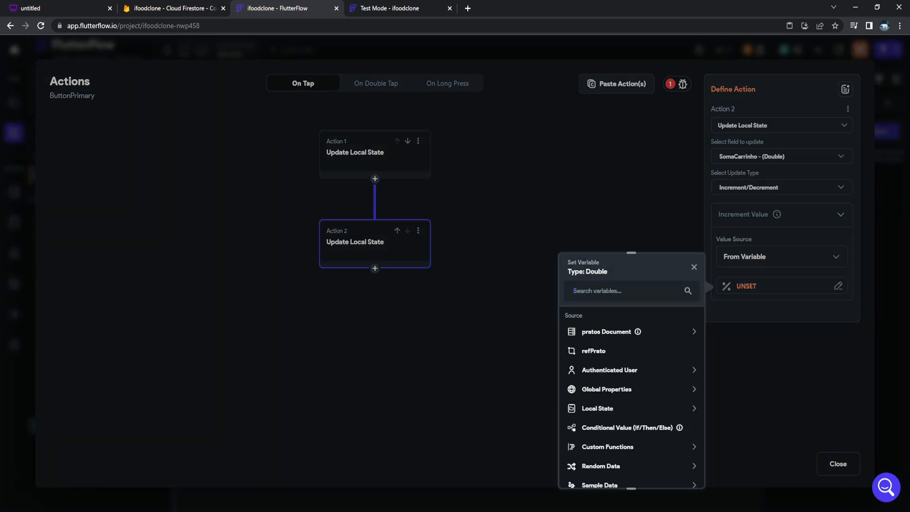
pyautogui.click(607, 332)
pyautogui.click(592, 376)
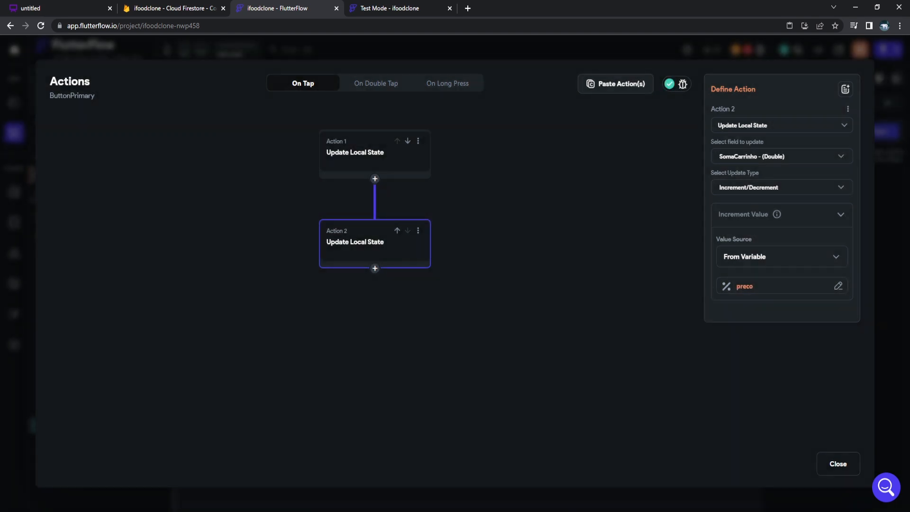
pyautogui.click(838, 464)
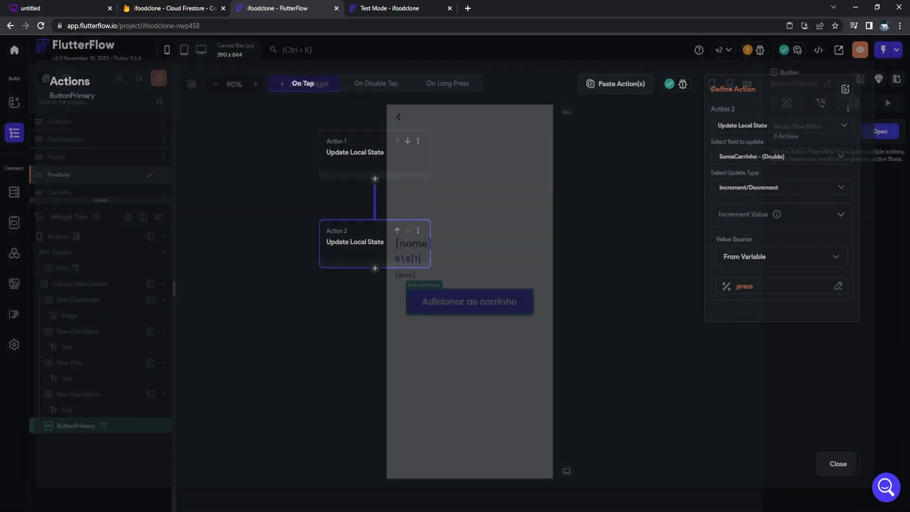
pyautogui.click(483, 375)
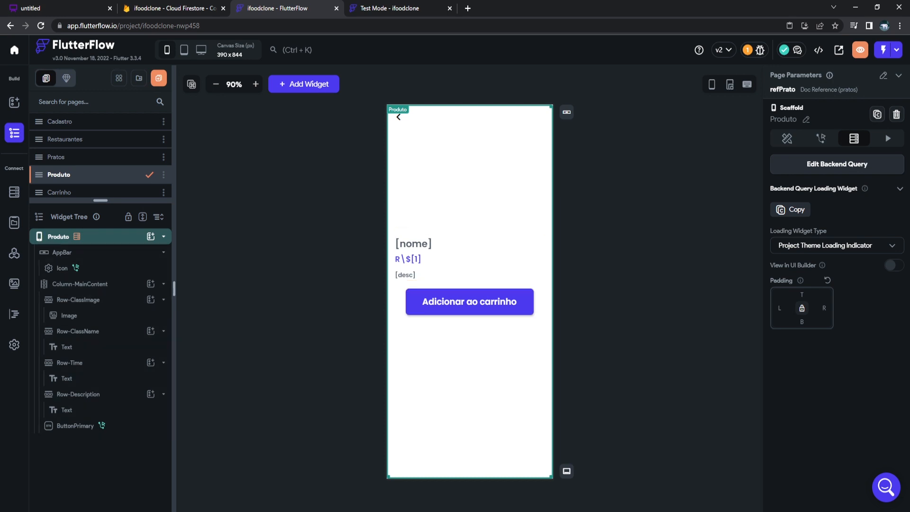
# On Carrinho, paste a copy of the subtitle row below the cart list reading 'Valor total:'.
pyautogui.moveTo(101, 200); pyautogui.dragTo(101, 218)
pyautogui.click(60, 192)
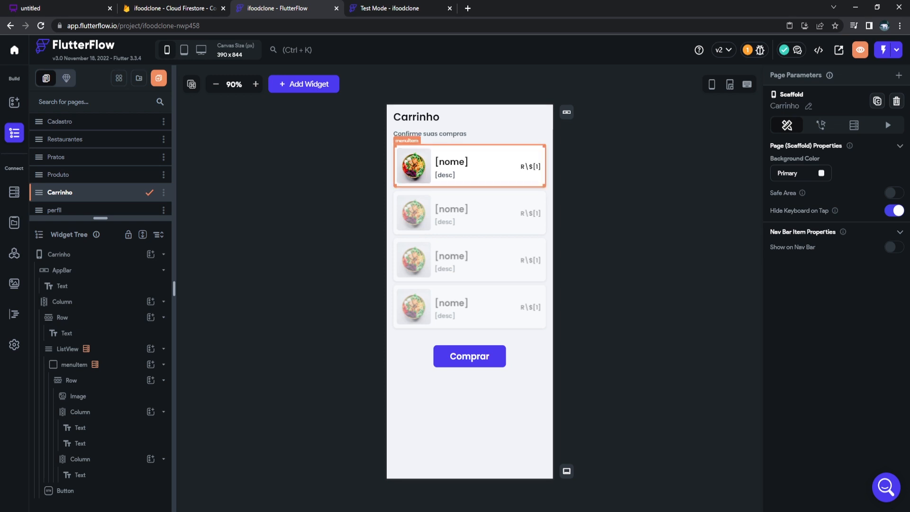
pyautogui.click(417, 117)
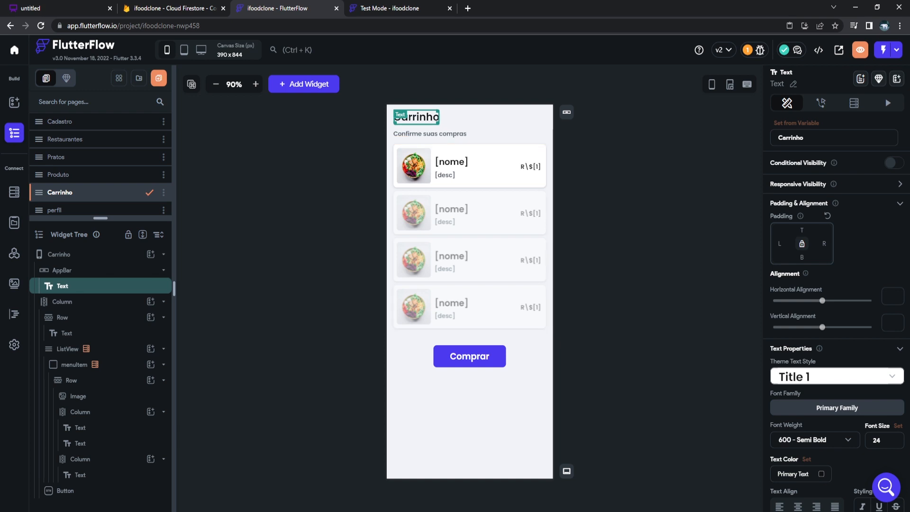
pyautogui.click(498, 135)
pyautogui.click(62, 301)
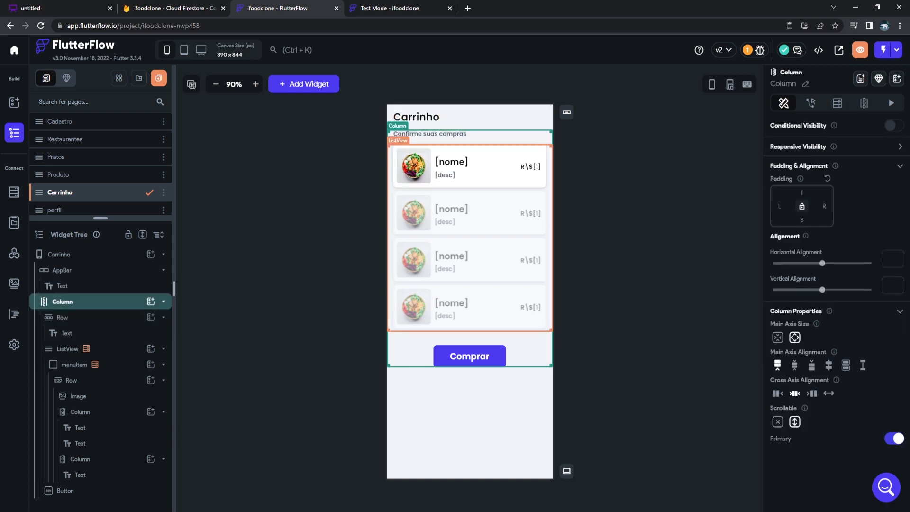
pyautogui.hotkey('ctrl', 'v')
pyautogui.click(493, 143)
pyautogui.moveTo(493, 143); pyautogui.dragTo(474, 339)
pyautogui.click(430, 336)
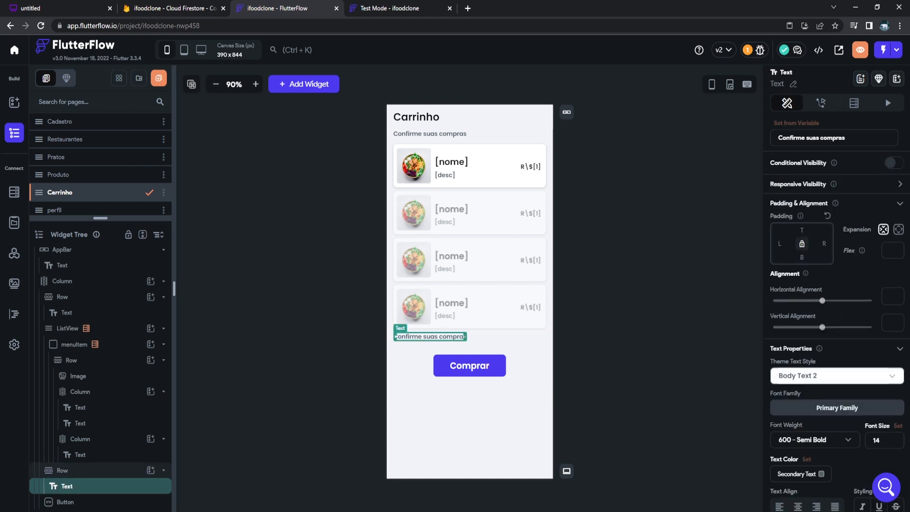
pyautogui.click(834, 138)
pyautogui.hotkey('ctrl', 'a')
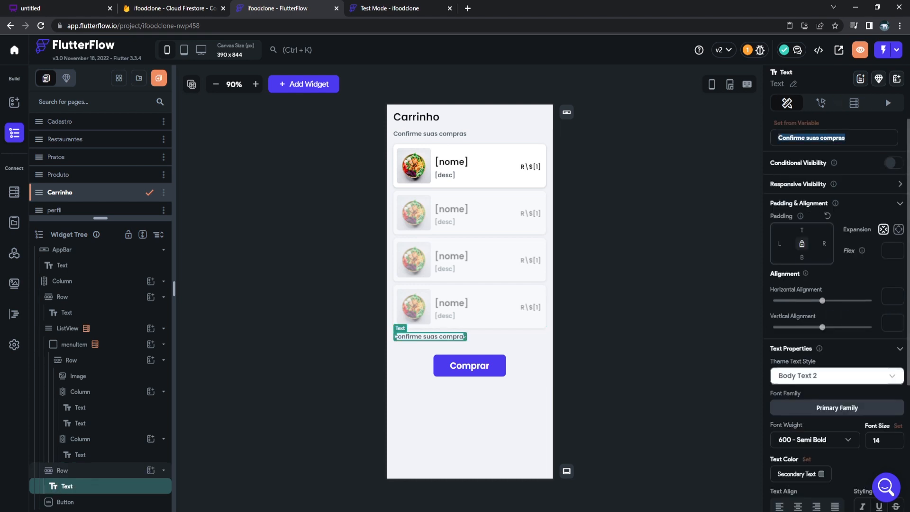
pyautogui.write('Valor total:')
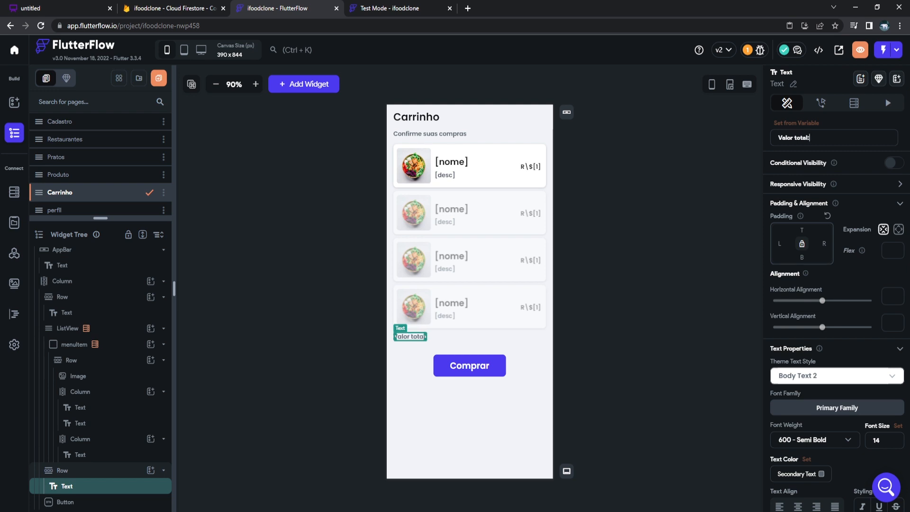
pyautogui.click(631, 265)
# Duplicate the 'Valor total:' text and bind the copy to the SomaCarrinho local state.
pyautogui.click(411, 336)
pyautogui.hotkey('ctrl', 'c')
pyautogui.hotkey('ctrl', 'v')
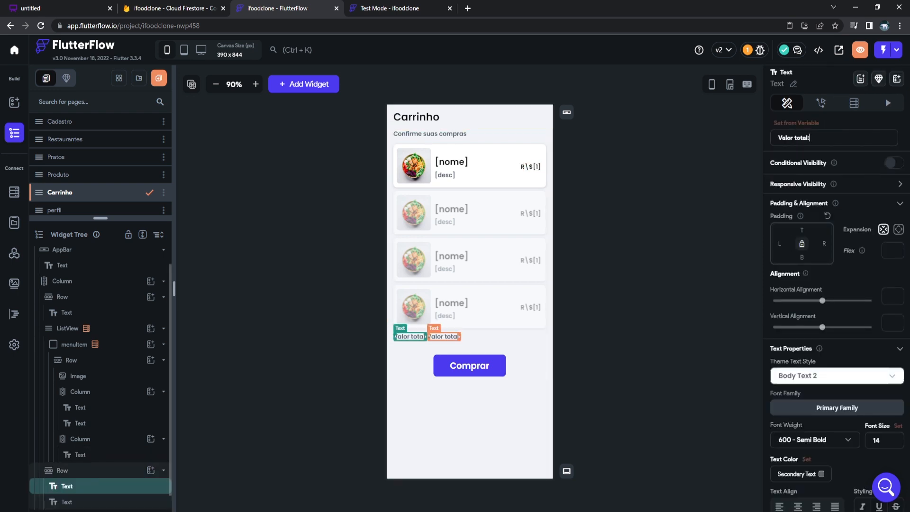
pyautogui.click(444, 336)
pyautogui.click(797, 123)
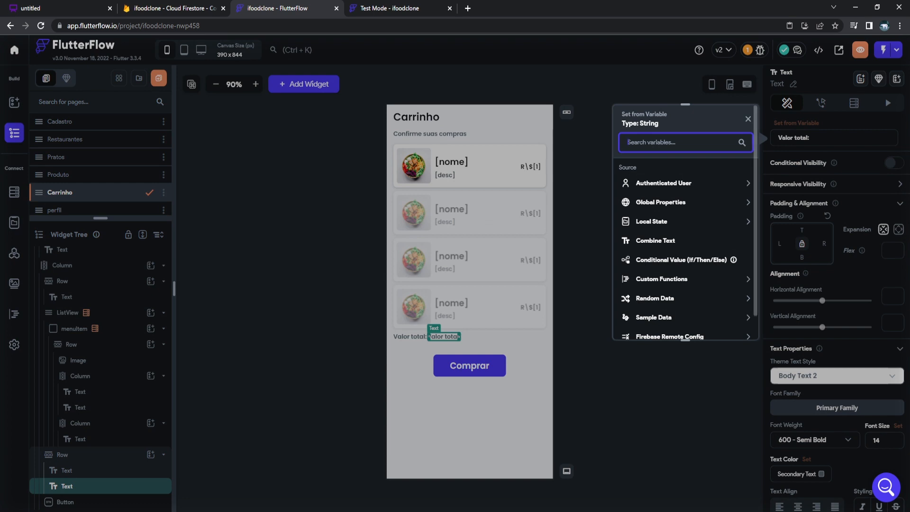
pyautogui.click(651, 222)
pyautogui.click(657, 269)
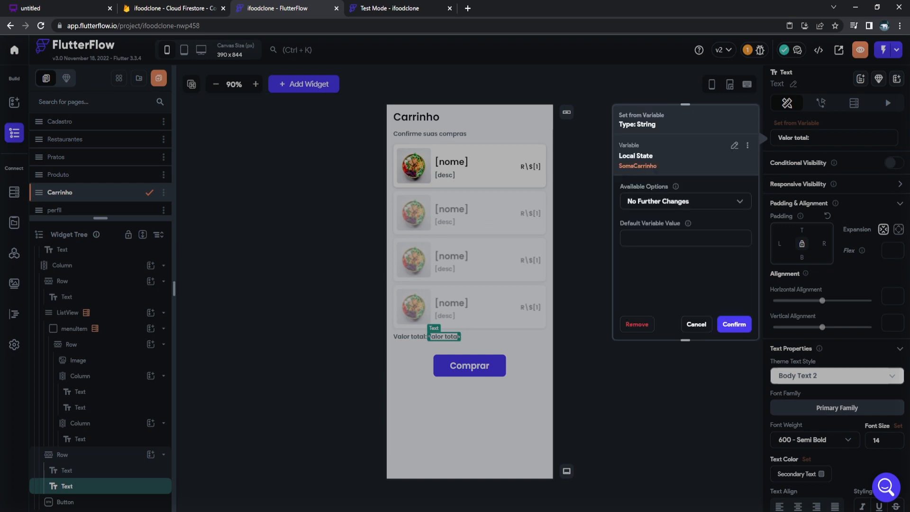
pyautogui.click(734, 324)
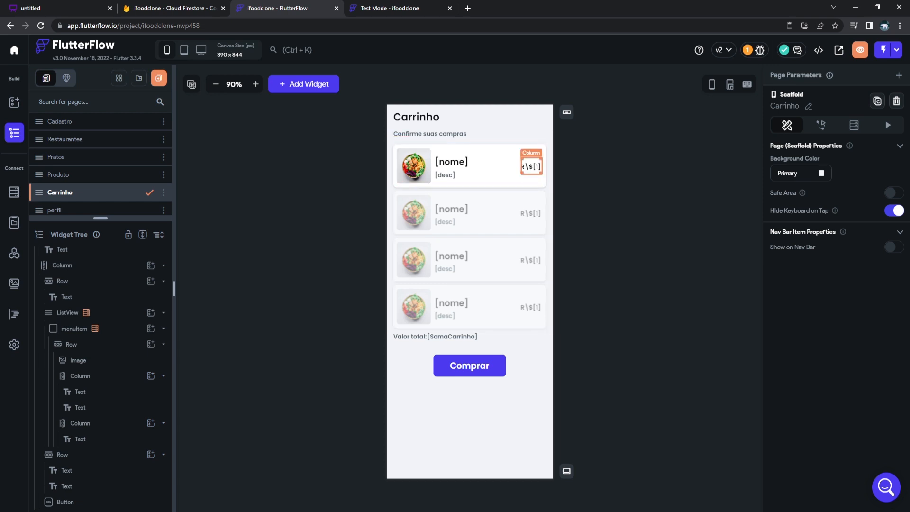
pyautogui.click(531, 165)
# Add an IconButton under each cart item's price using the Font Awesome Trash Alt icon.
pyautogui.click(151, 423)
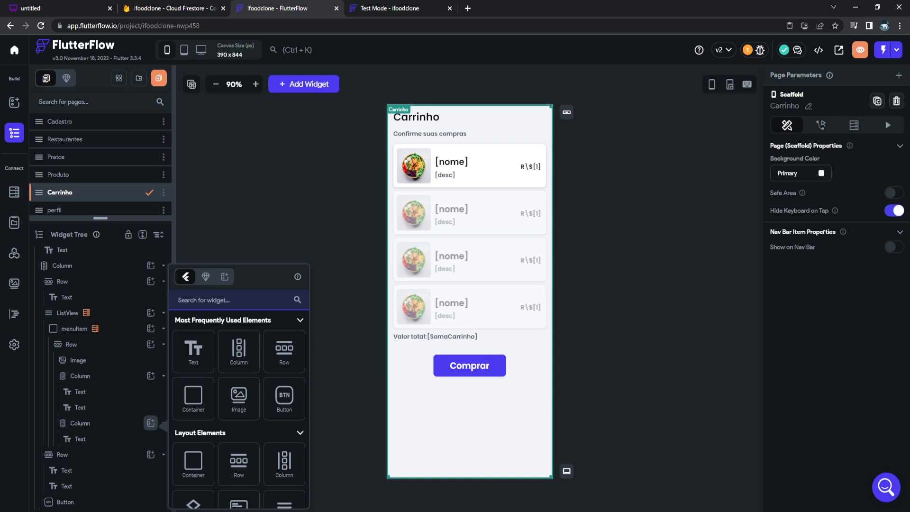
pyautogui.write('ICON')
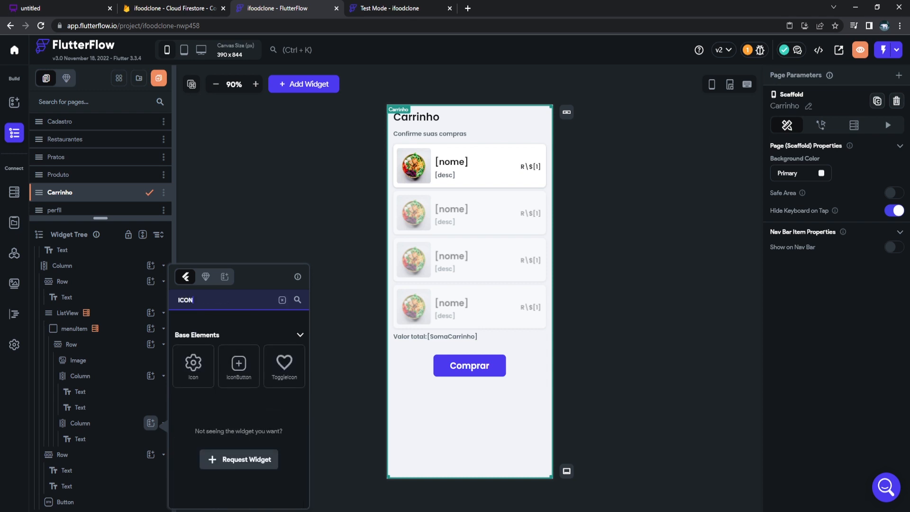
pyautogui.click(239, 366)
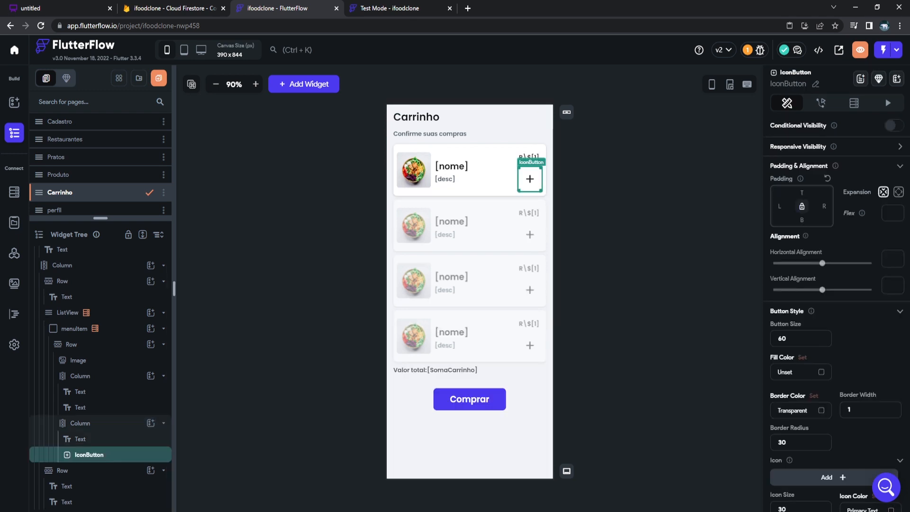
pyautogui.click(834, 477)
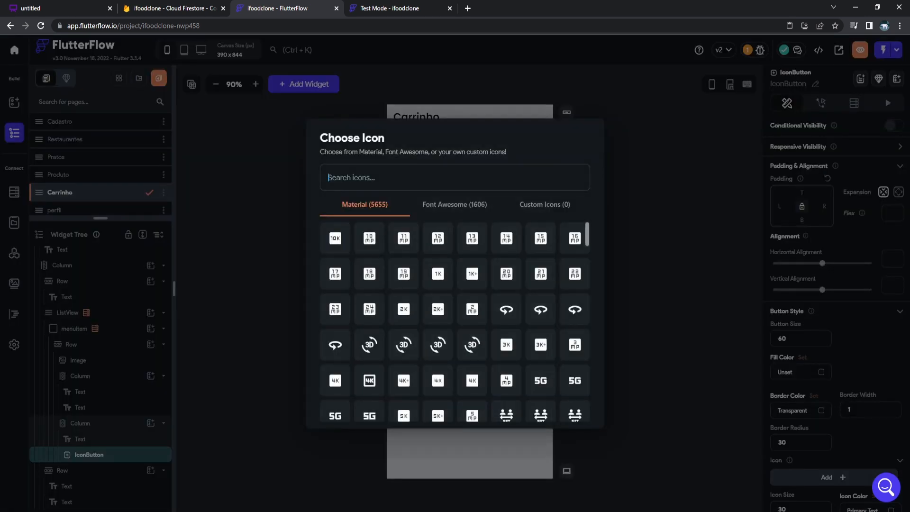
pyautogui.write('TRASH')
pyautogui.click(454, 204)
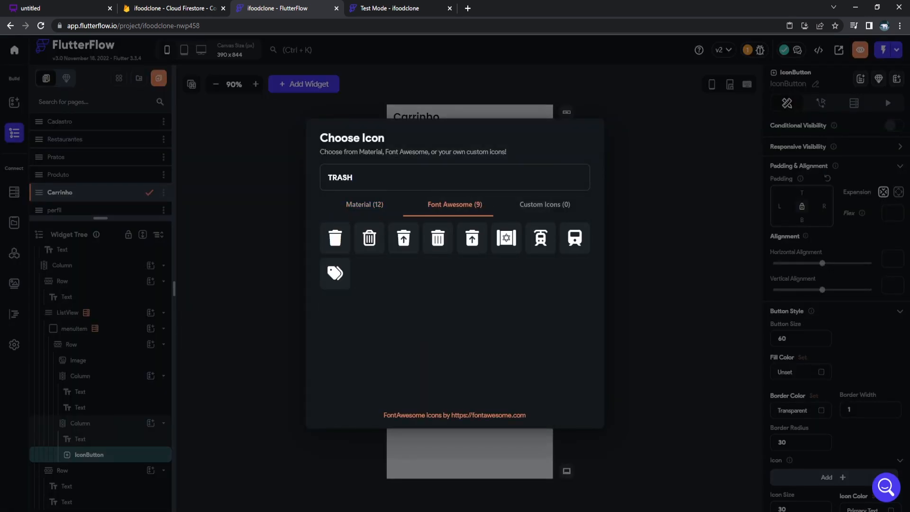
pyautogui.click(369, 237)
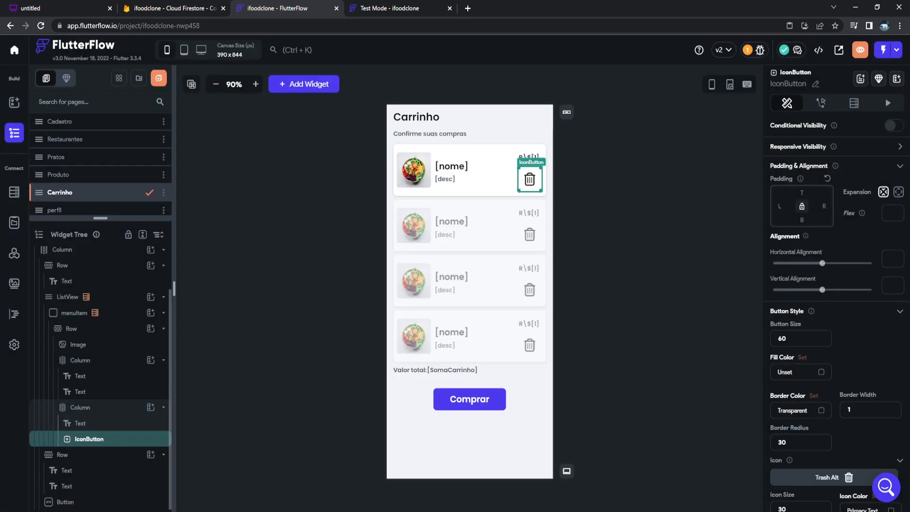
# Color the trash icons red (#ff0000).
pyautogui.click(834, 477)
pyautogui.click(834, 478)
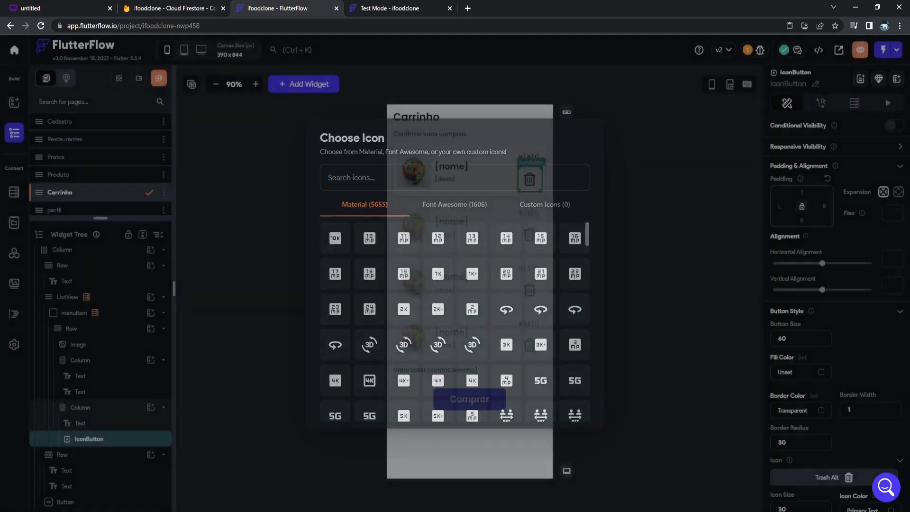
pyautogui.scroll(-3, 834, 477)
pyautogui.click(866, 422)
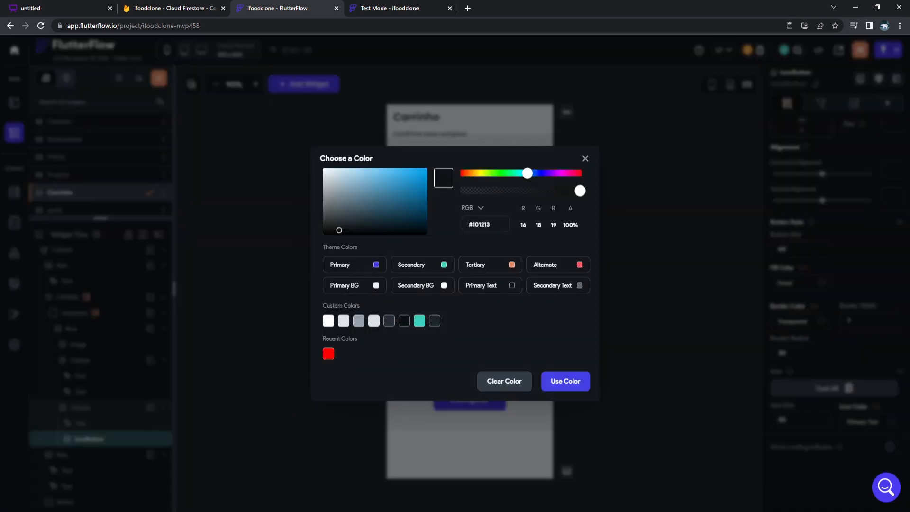
pyautogui.click(328, 353)
pyautogui.click(566, 382)
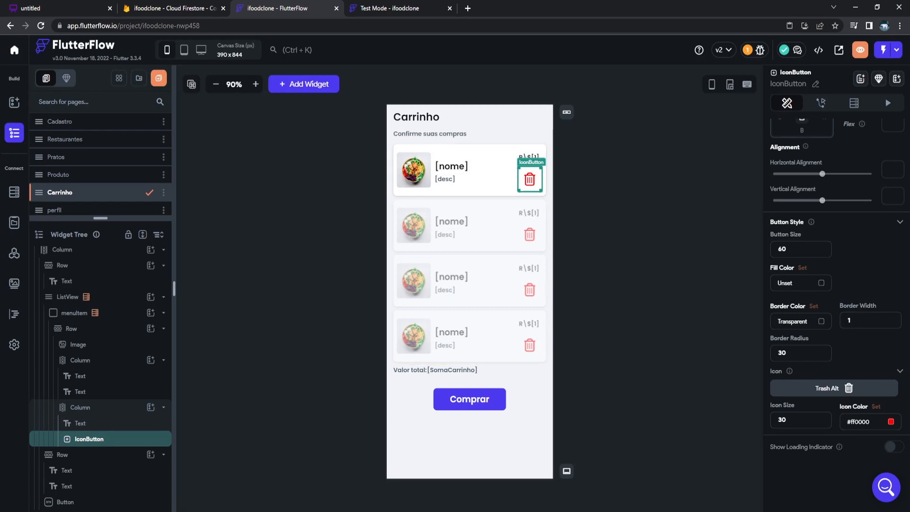
# Set the trash button to icon size 30, border radius 20 and button size 50.
pyautogui.moveTo(782, 420); pyautogui.dragTo(777, 420)
pyautogui.write('2')
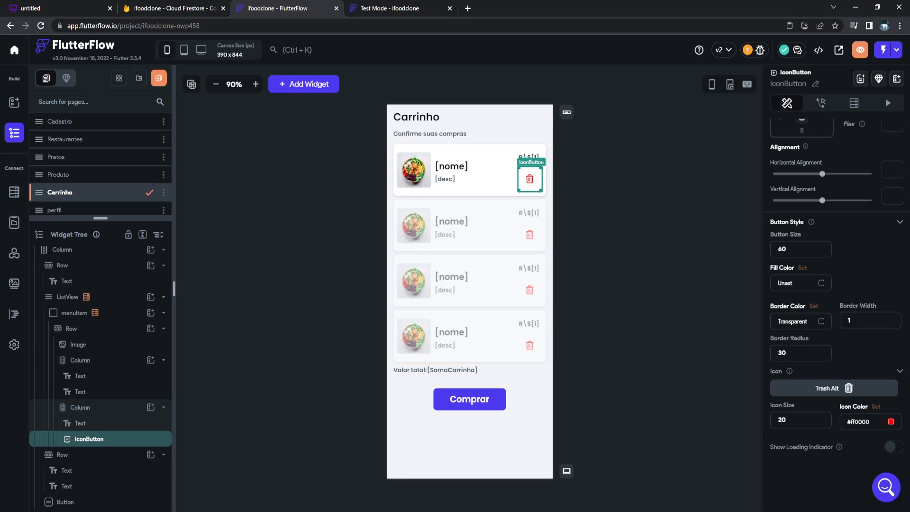
pyautogui.moveTo(779, 353); pyautogui.dragTo(782, 352)
pyautogui.write('2')
pyautogui.write('5')
pyautogui.click(636, 209)
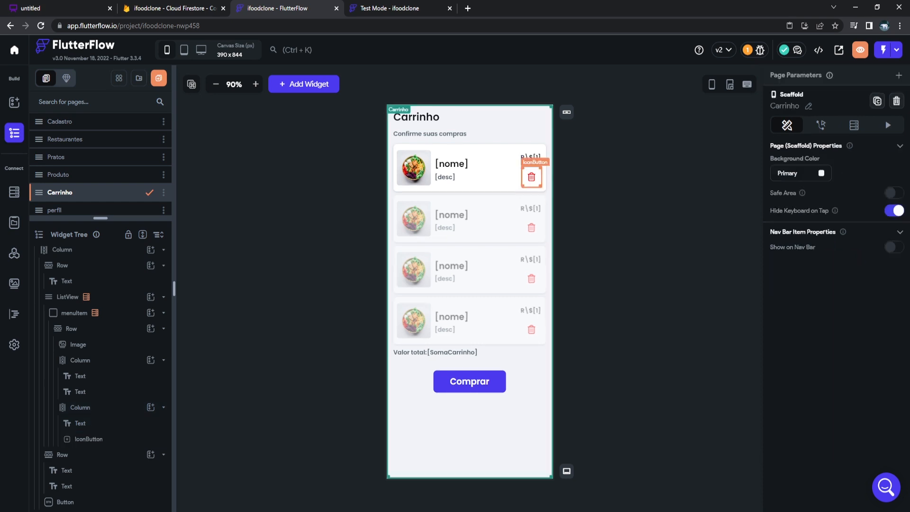
pyautogui.click(531, 177)
pyautogui.scroll(-2, 779, 420)
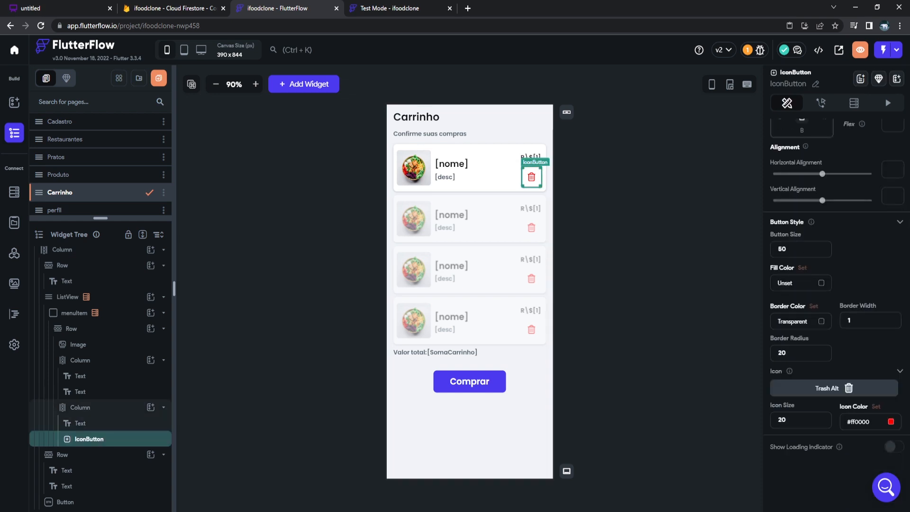
pyautogui.write('3')
pyautogui.click(654, 294)
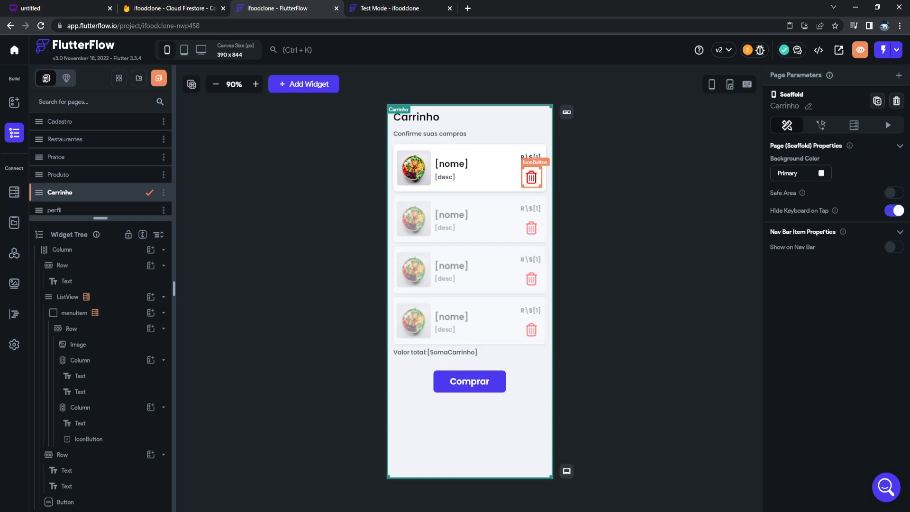
# Give the trash button an On Tap Update Local State action targeting the carrinho list.
pyautogui.click(822, 126)
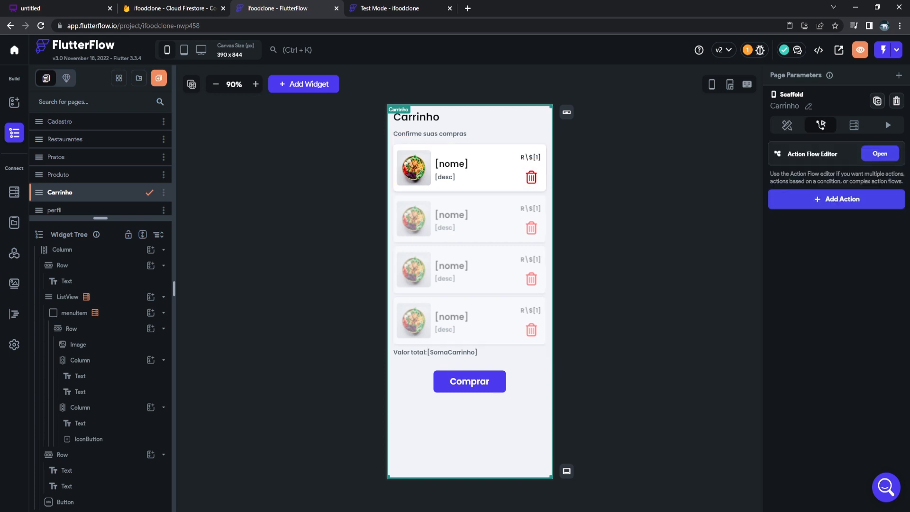
pyautogui.click(531, 178)
pyautogui.click(821, 102)
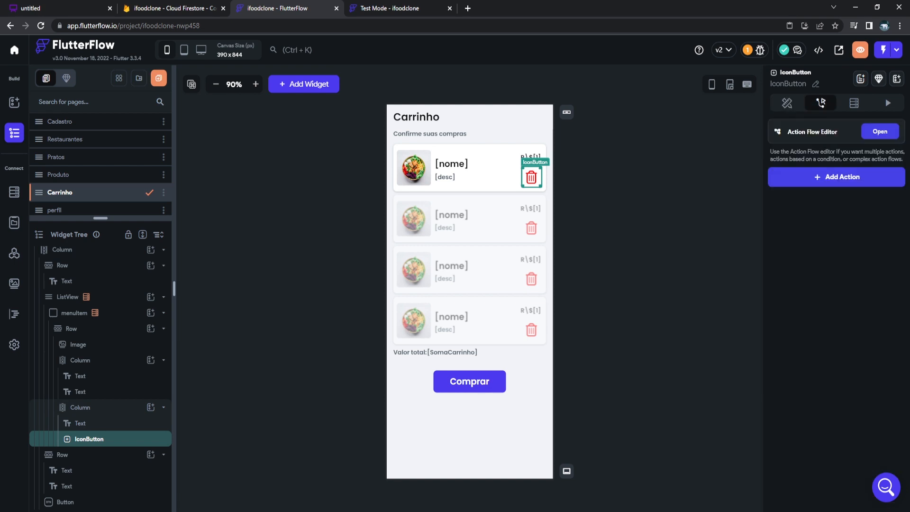
pyautogui.click(881, 131)
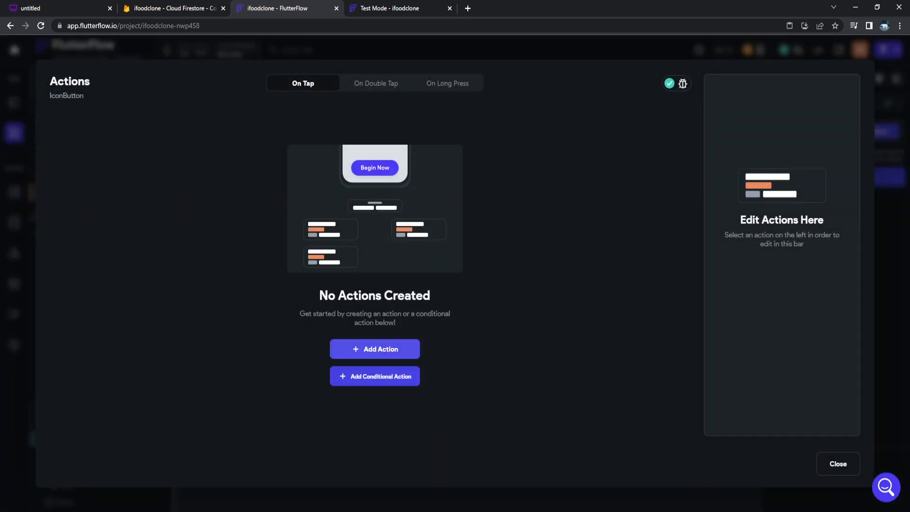
pyautogui.click(374, 349)
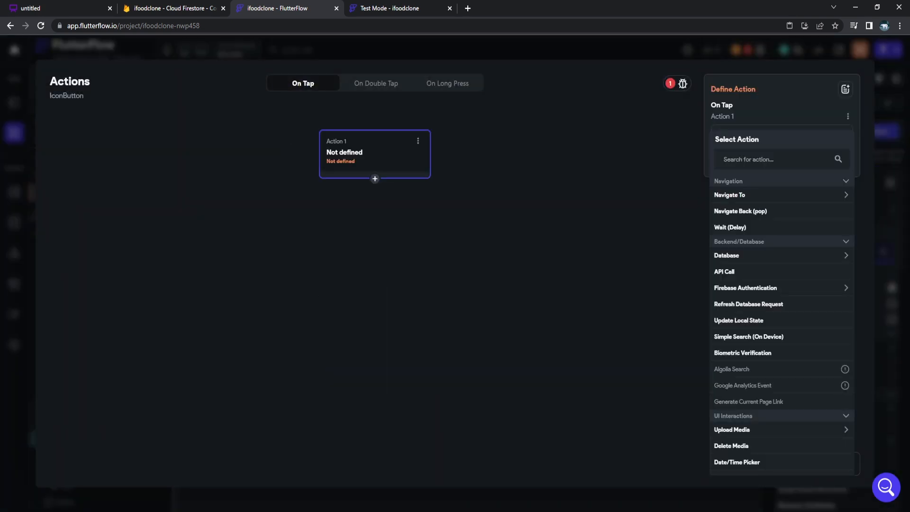
pyautogui.click(738, 320)
pyautogui.click(781, 164)
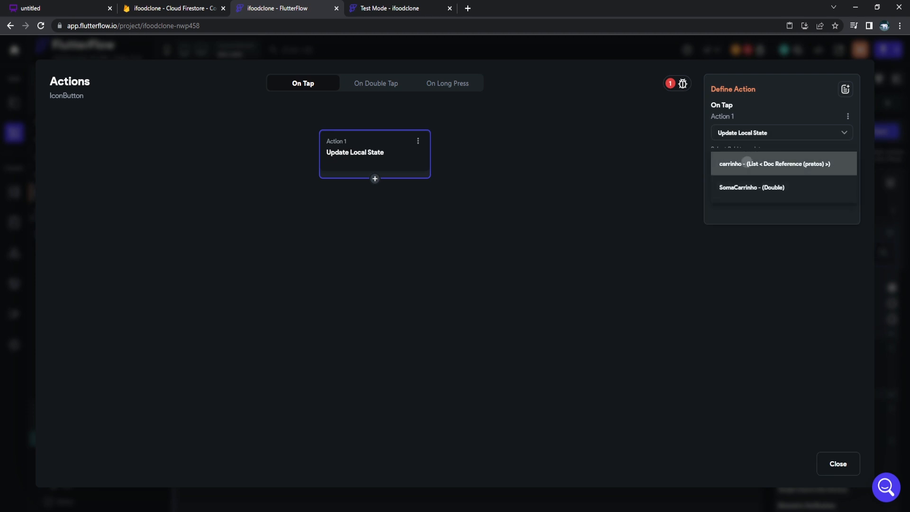
pyautogui.click(782, 164)
# Make it Remove from List the pratos Document's Reference, then add a second action.
pyautogui.click(781, 195)
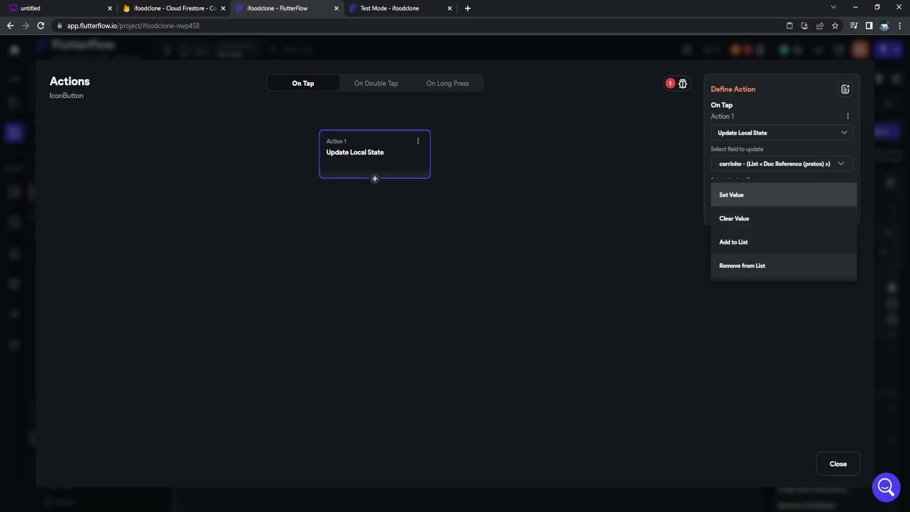
pyautogui.click(742, 265)
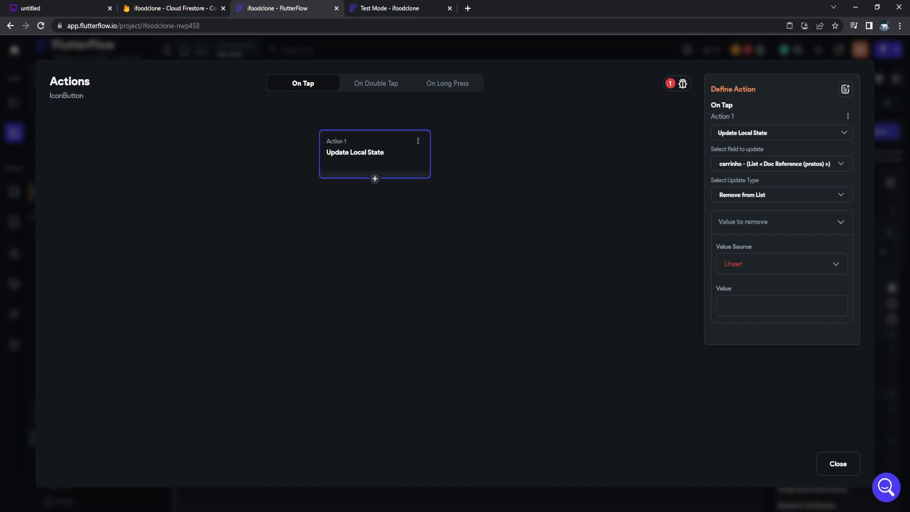
pyautogui.click(749, 265)
pyautogui.click(747, 266)
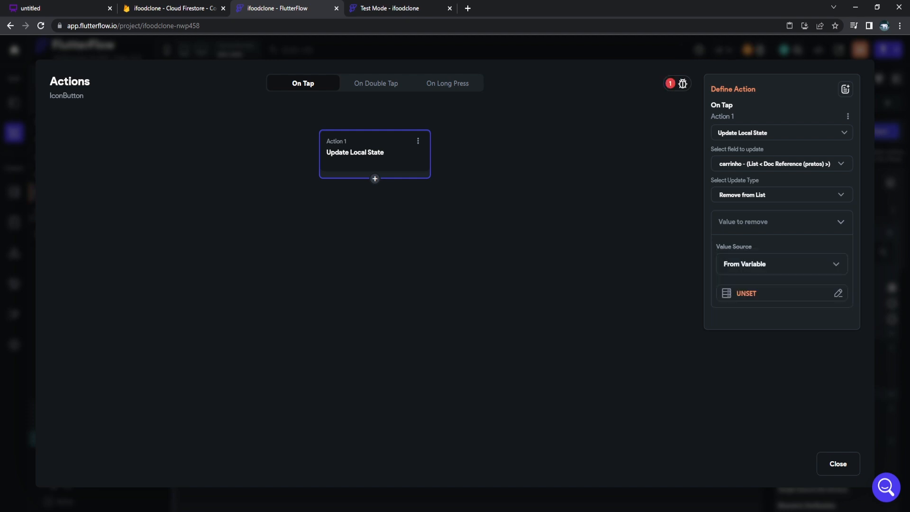
pyautogui.click(749, 293)
pyautogui.click(606, 339)
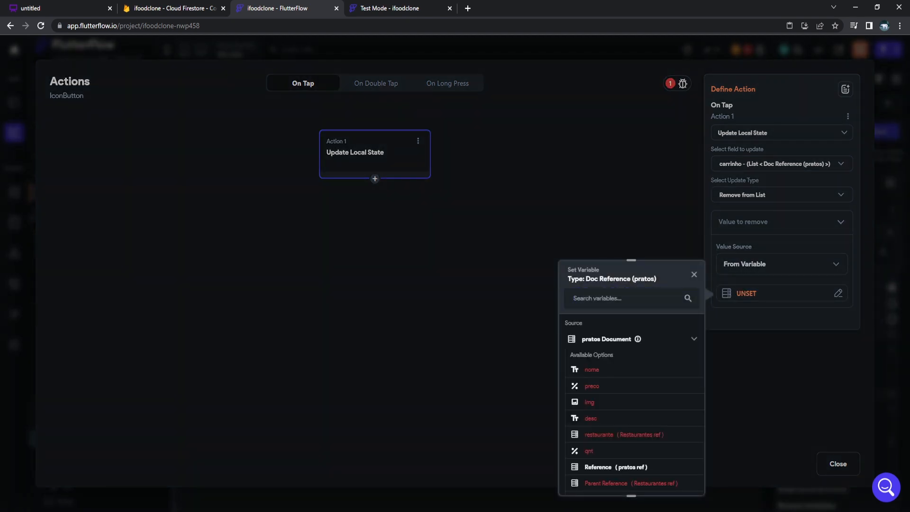
pyautogui.click(599, 468)
pyautogui.click(375, 179)
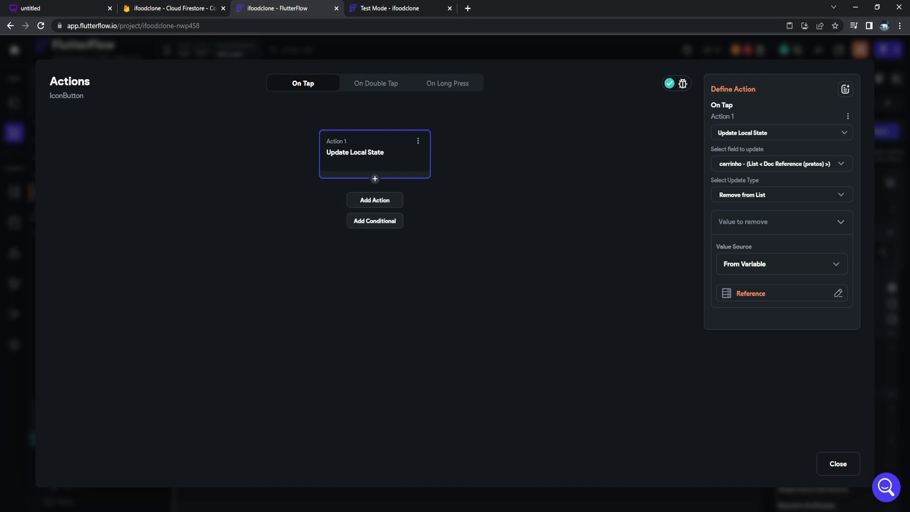
pyautogui.click(375, 199)
# Set Action 2 to Update Local State, Increment/Decrement SomaCarrinho by specific value 1.
pyautogui.scroll(-3, 783, 285)
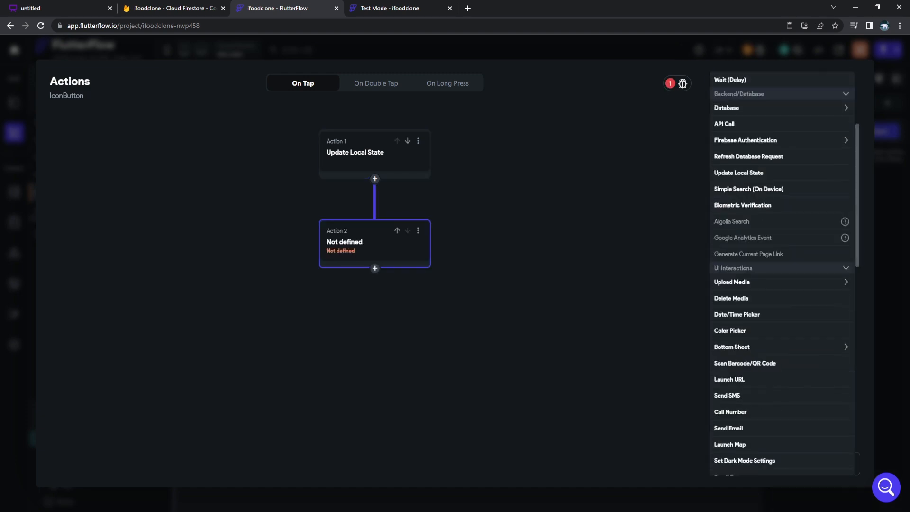
pyautogui.click(740, 173)
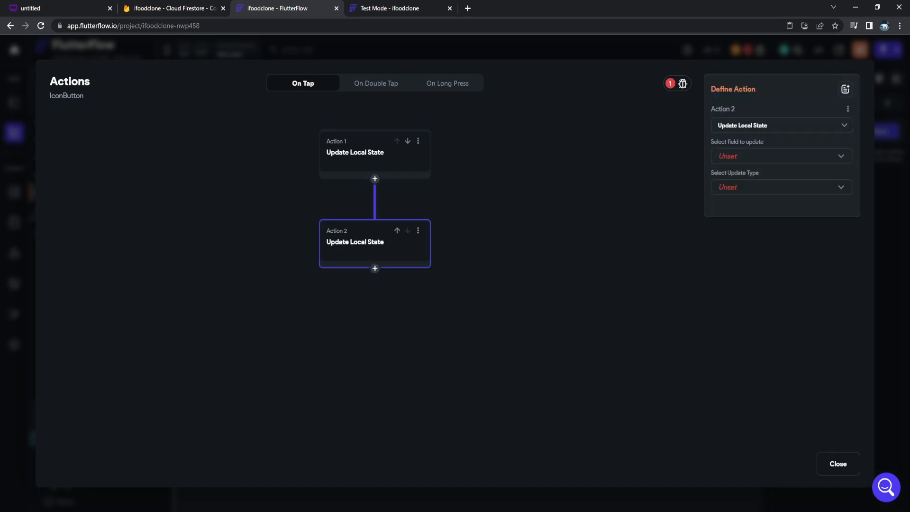
pyautogui.click(782, 156)
pyautogui.click(733, 180)
pyautogui.click(732, 187)
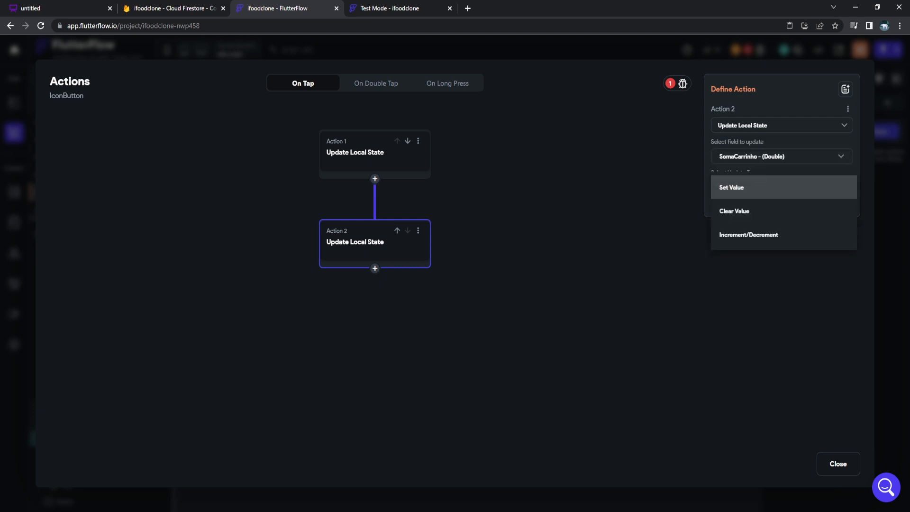
pyautogui.click(749, 235)
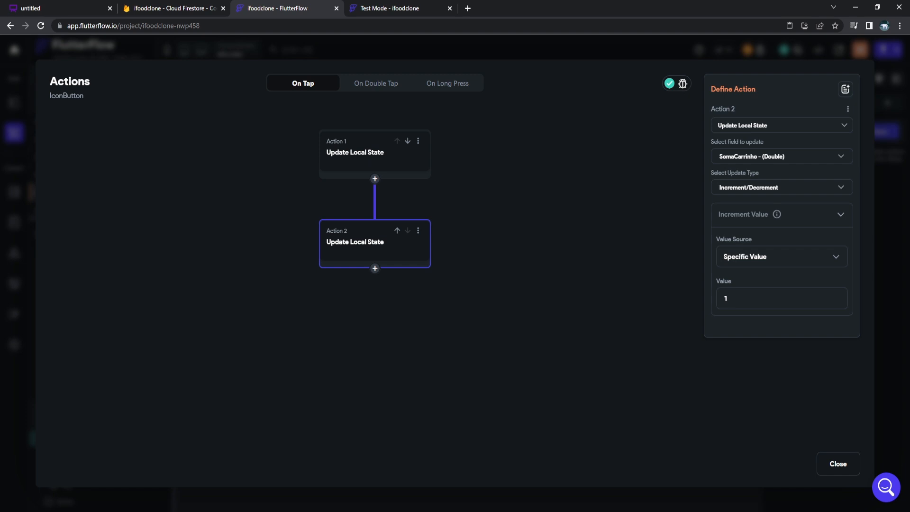
pyautogui.click(747, 257)
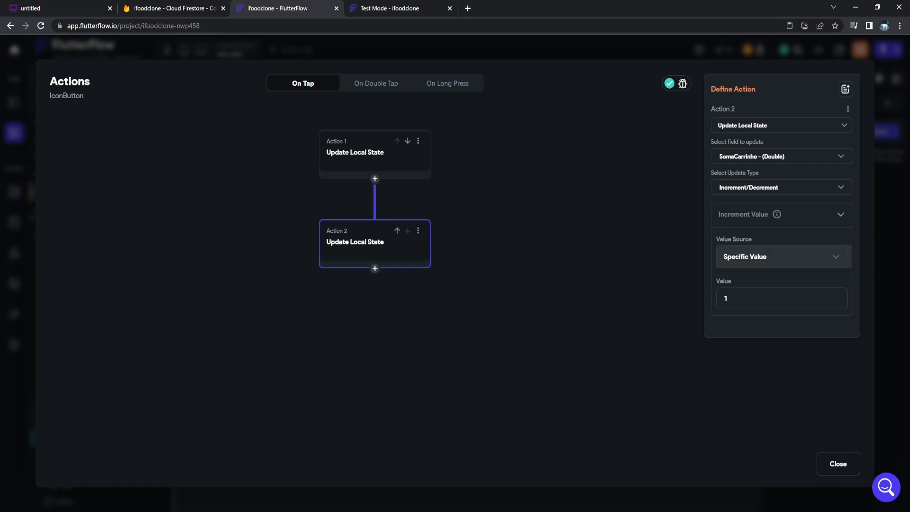
pyautogui.click(748, 257)
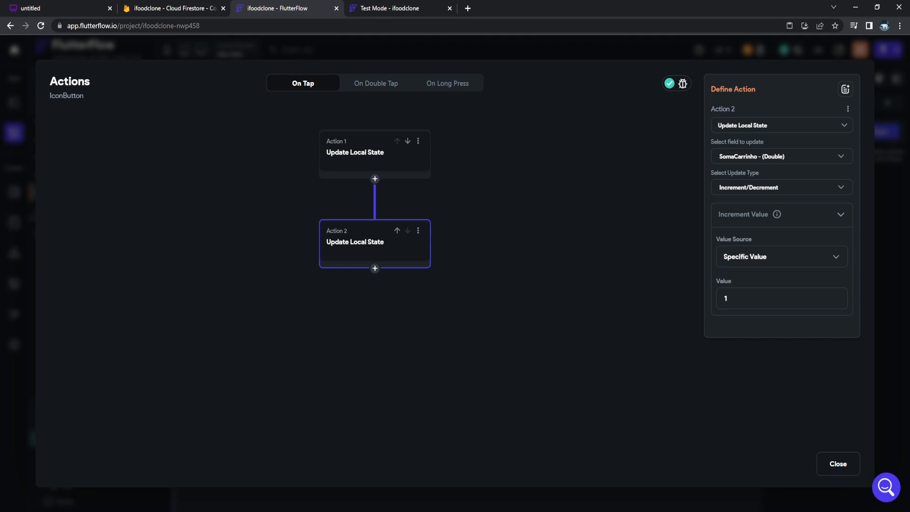
# Take the increment value from a new custom function that returns a Double.
pyautogui.click(749, 256)
pyautogui.click(741, 279)
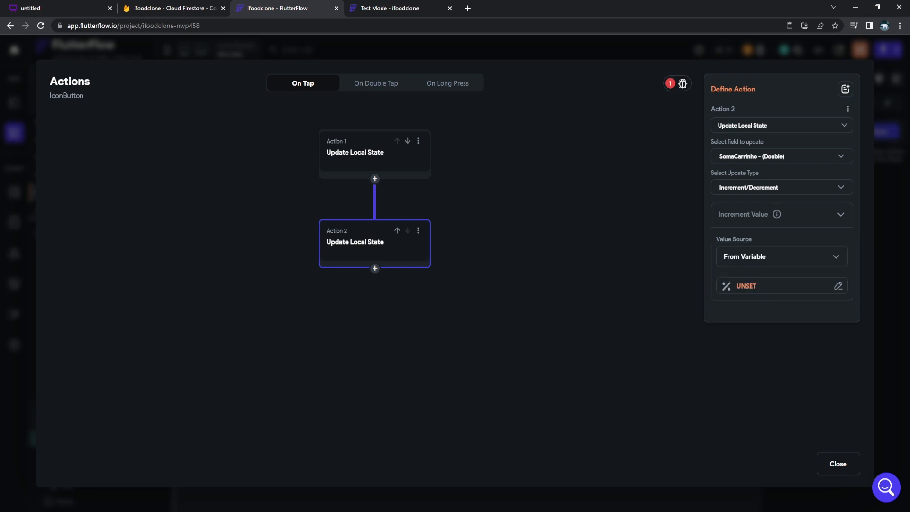
pyautogui.click(749, 286)
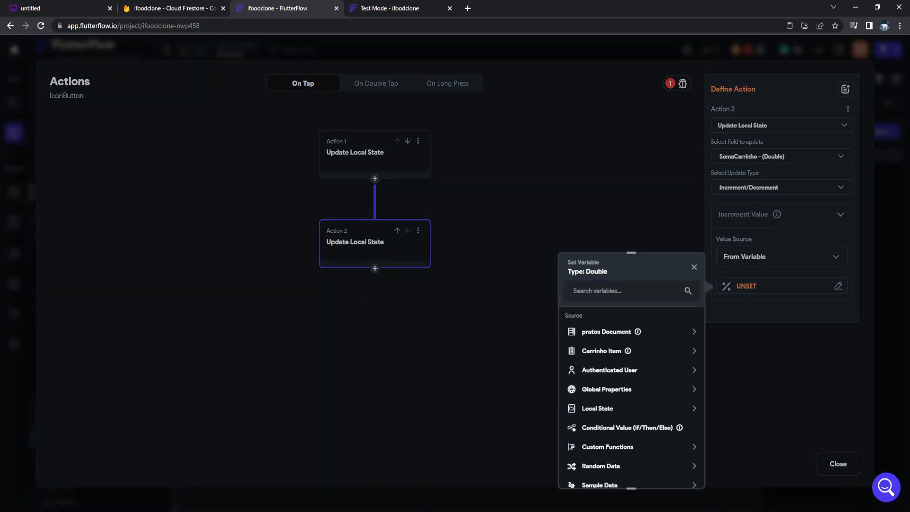
pyautogui.click(616, 447)
pyautogui.scroll(-1, 626, 427)
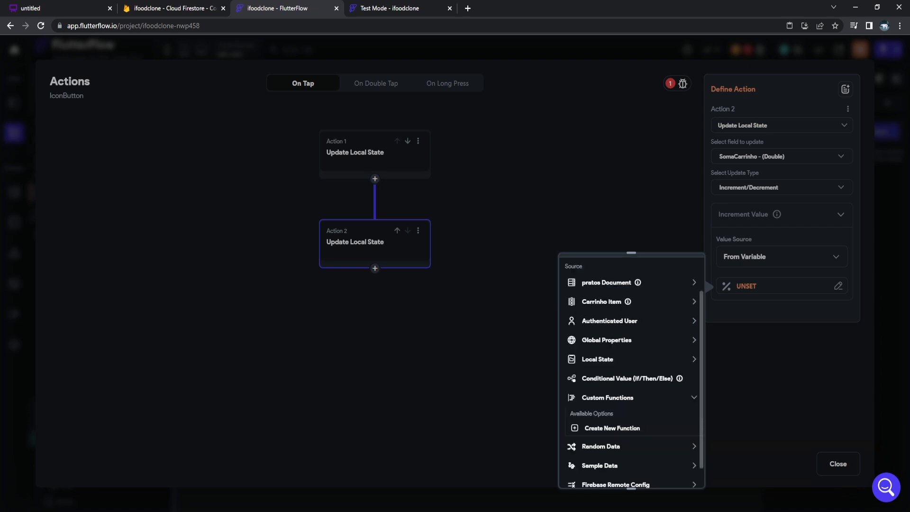
pyautogui.scroll(-1, 631, 370)
pyautogui.click(612, 402)
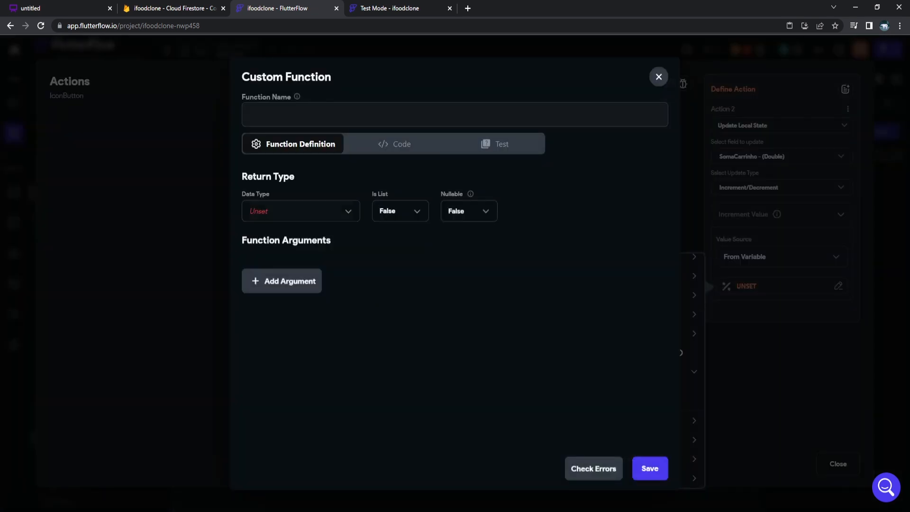
pyautogui.click(300, 212)
pyautogui.click(284, 143)
# Add a non-nullable Double argument named valor to the function.
pyautogui.click(282, 282)
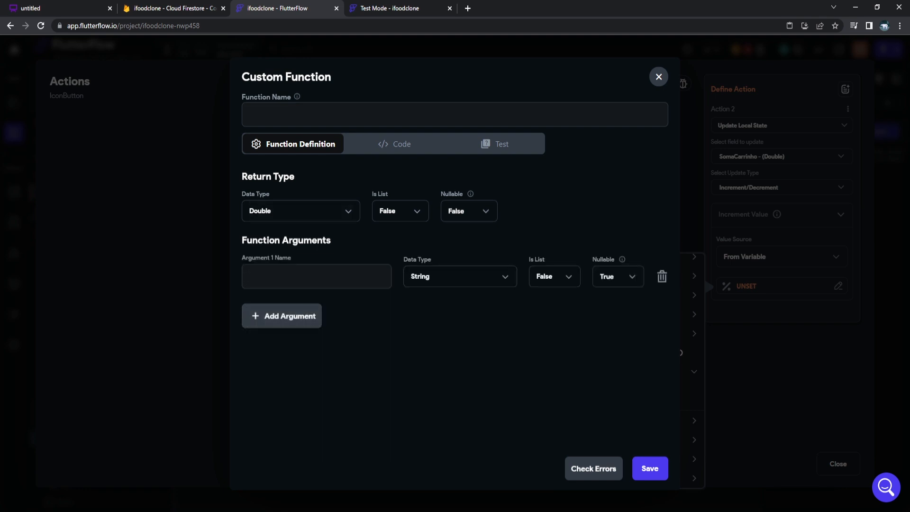
pyautogui.write('VALOR')
pyautogui.hotkey('ctrl', 'a')
pyautogui.write('VALOR')
pyautogui.press('BackSpace')
pyautogui.hotkey('ctrl', 'a')
pyautogui.write('valor')
pyautogui.click(460, 277)
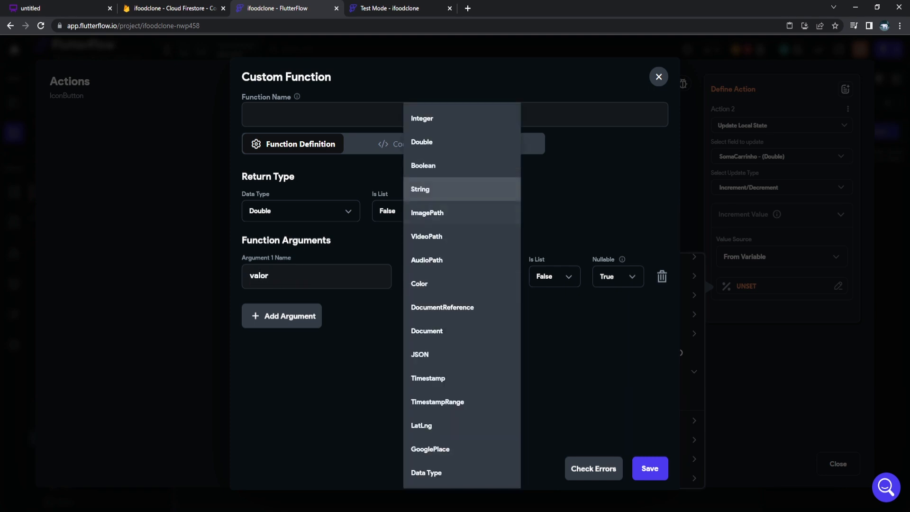
pyautogui.click(422, 141)
pyautogui.click(618, 276)
pyautogui.click(608, 300)
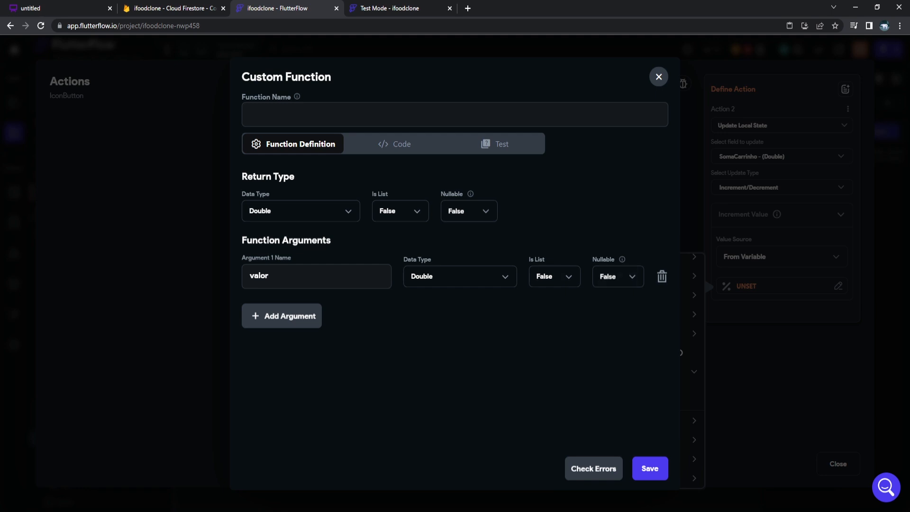
# Name the function valornegativo and switch to its code editor.
pyautogui.click(394, 144)
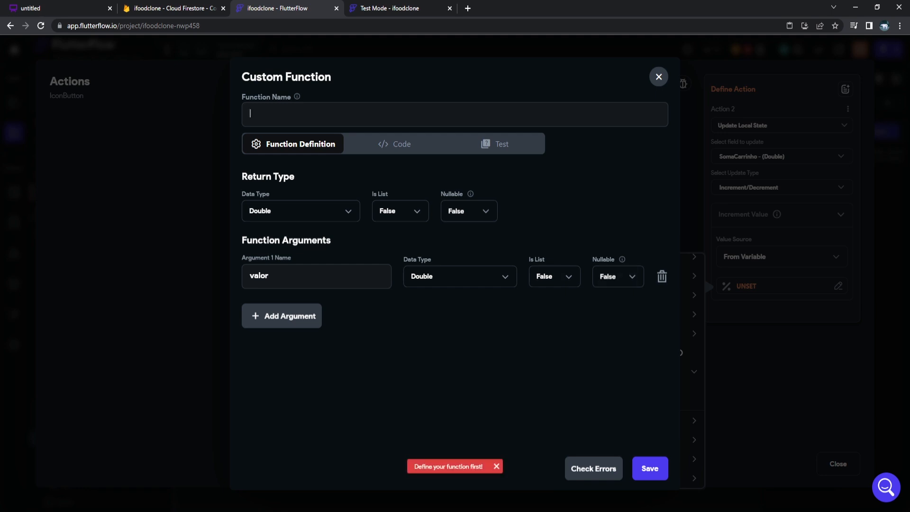
pyautogui.write('negativo')
pyautogui.press('Home')
pyautogui.write('val')
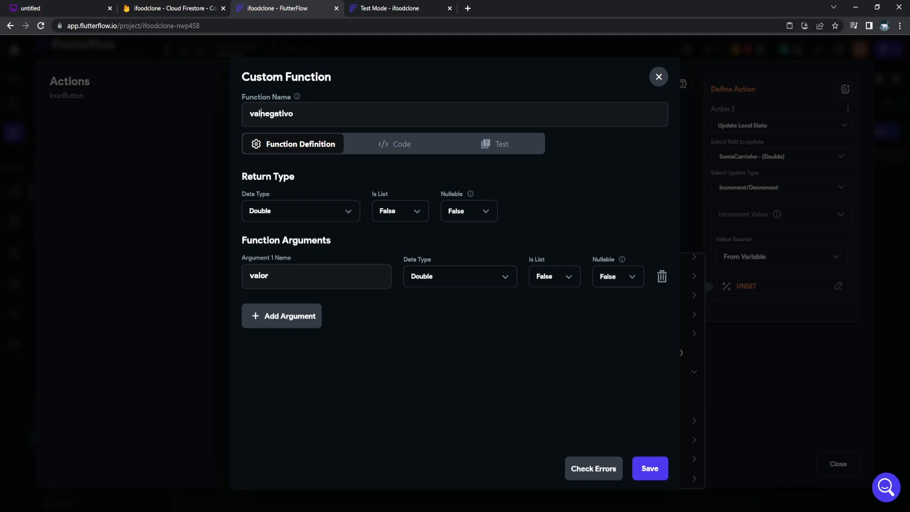
pyautogui.write('or')
pyautogui.click(395, 144)
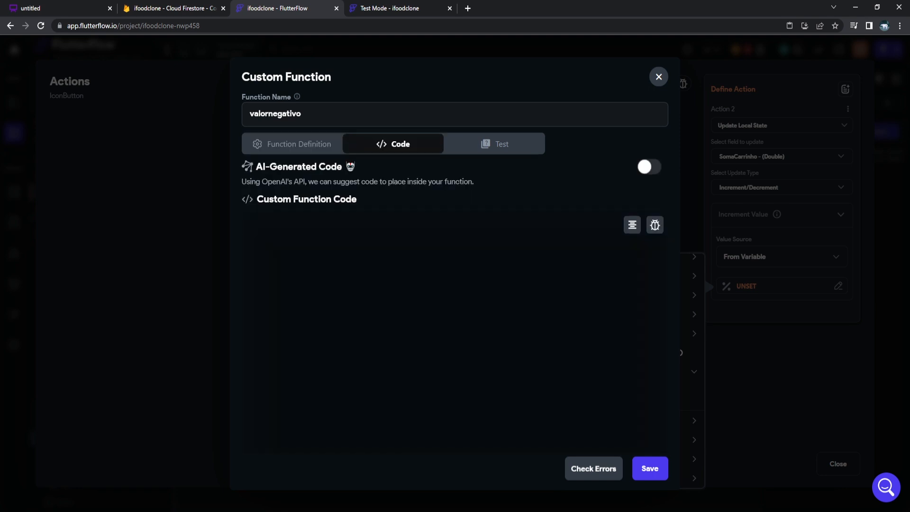
# Replace the placeholder comment with 'return valor * -1;' and save valornegativo.
pyautogui.moveTo(382, 257); pyautogui.dragTo(272, 258)
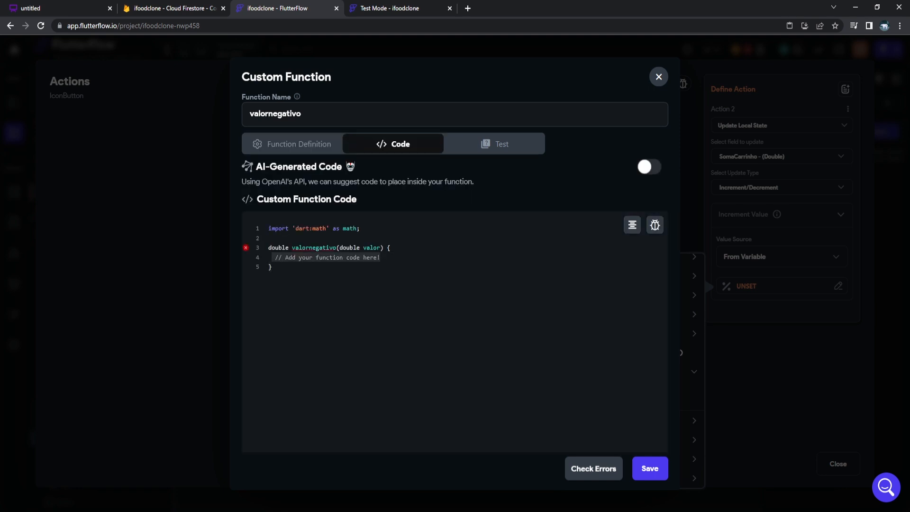
pyautogui.press('BackSpace')
pyautogui.write('re')
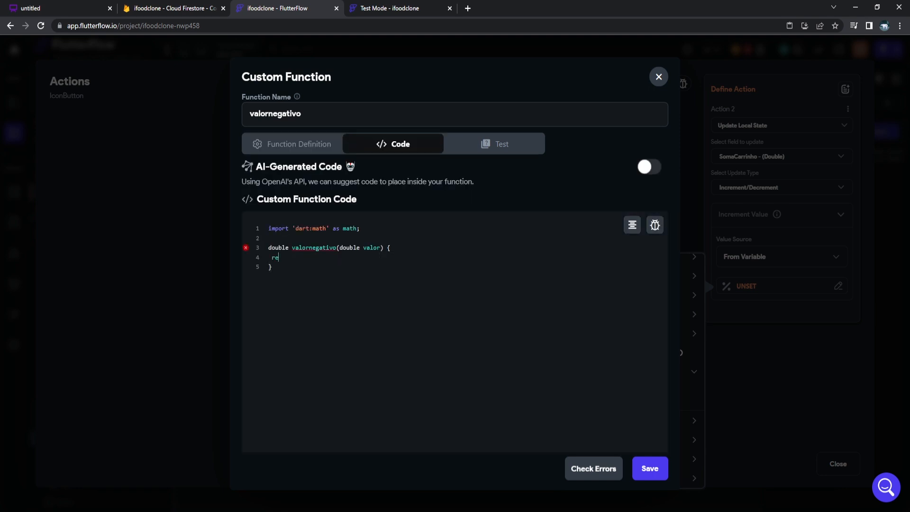
pyautogui.write('turn valor * -1;')
pyautogui.click(650, 468)
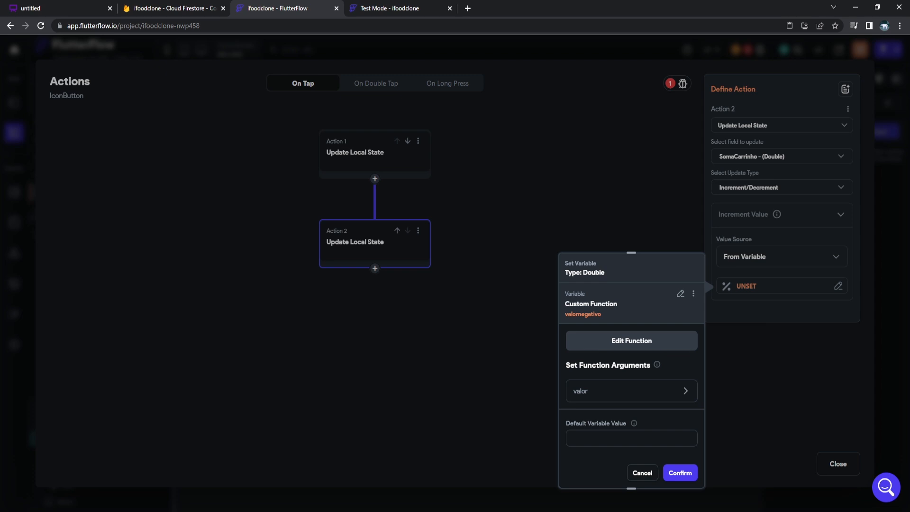
# Test valornegativo with input 10, then close the function dialog without saving.
pyautogui.click(632, 340)
pyautogui.click(494, 144)
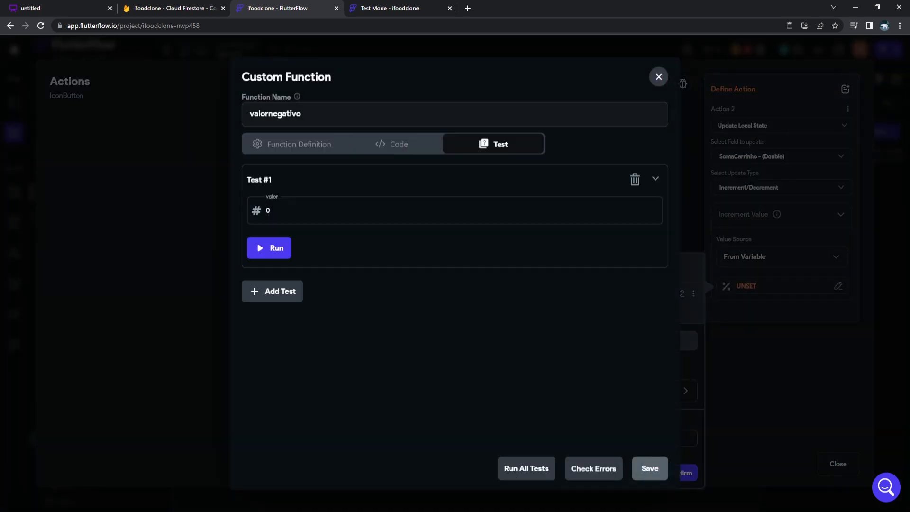
pyautogui.doubleClick(269, 210)
pyautogui.write('10')
pyautogui.click(269, 248)
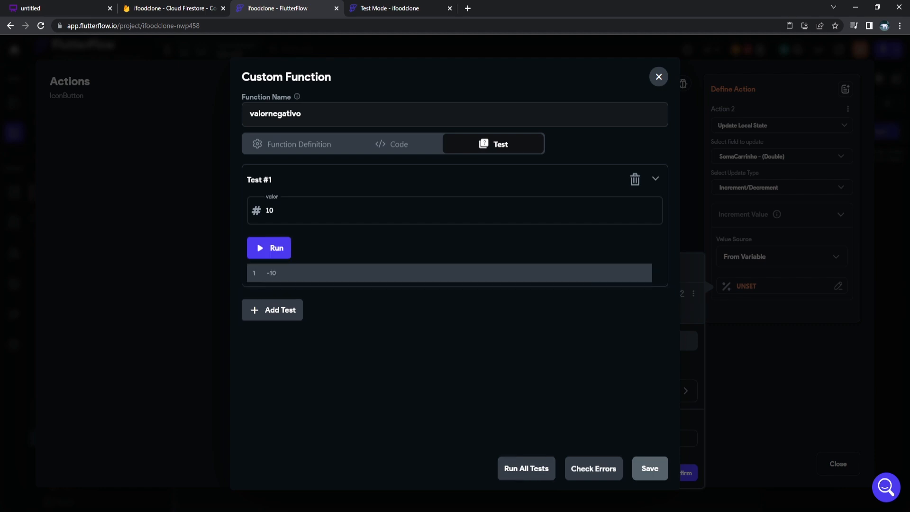
pyautogui.click(658, 77)
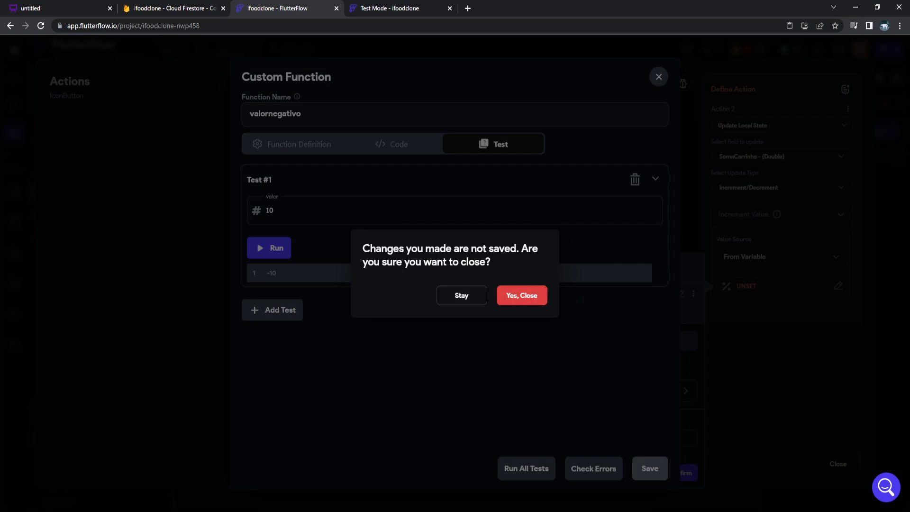
pyautogui.click(522, 295)
# Feed the valor argument from a pratos Document field, initially qnt.
pyautogui.click(632, 391)
pyautogui.scroll(-1, 632, 391)
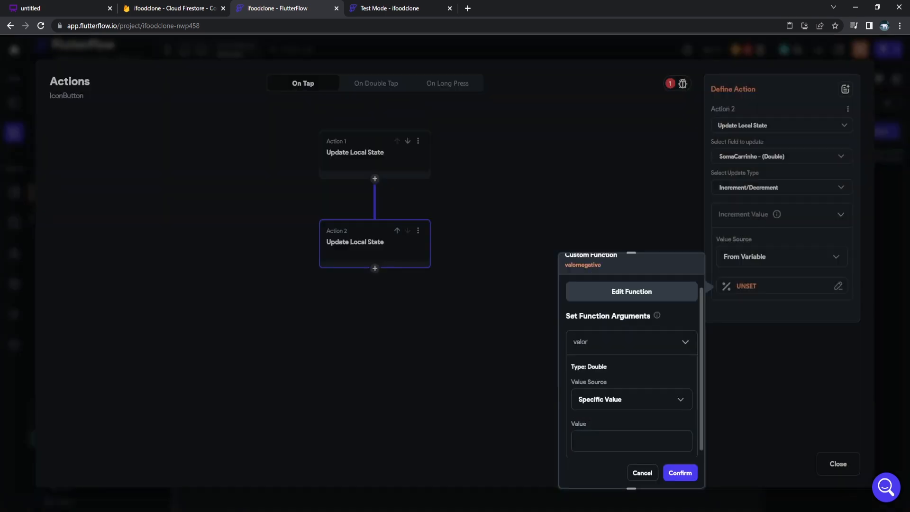
pyautogui.scroll(-1, 632, 391)
pyautogui.click(632, 350)
pyautogui.click(601, 374)
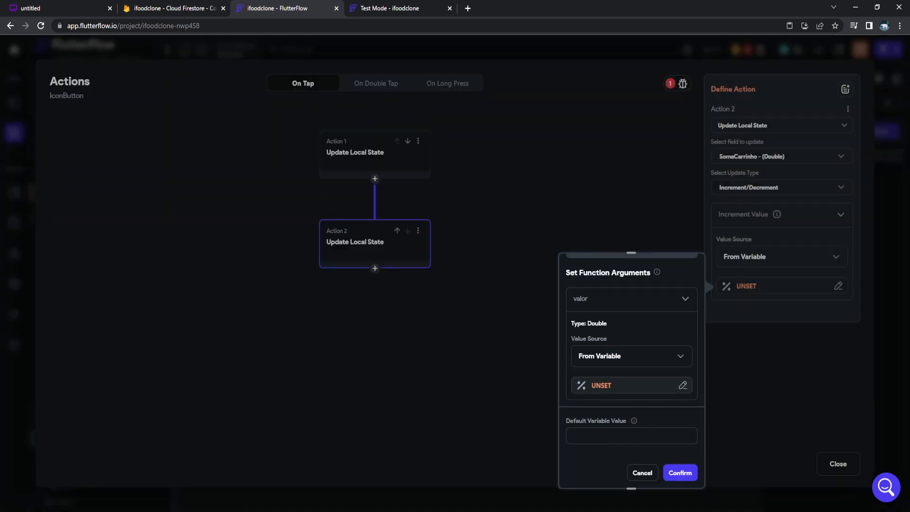
pyautogui.click(630, 387)
pyautogui.click(487, 350)
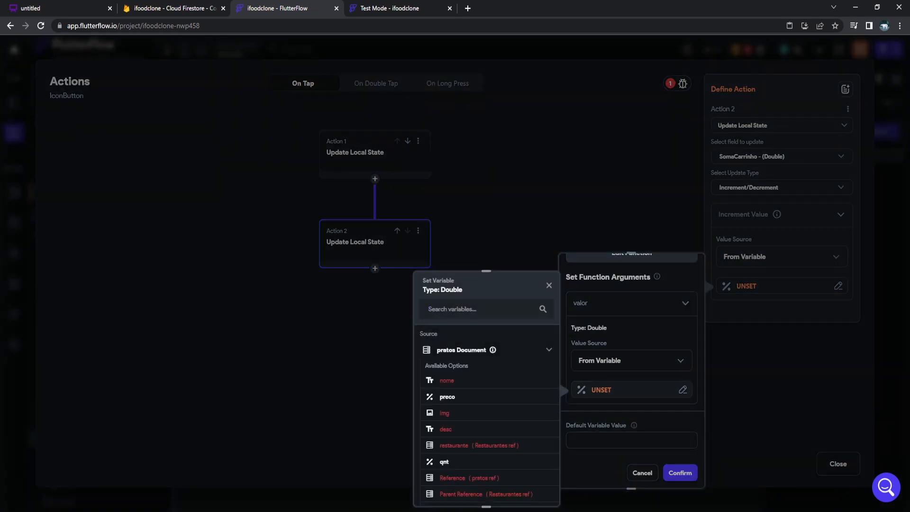
pyautogui.scroll(-1, 484, 408)
pyautogui.click(448, 412)
# Switch the valor argument to the dish's preco and apply valornegativo as the increment.
pyautogui.click(632, 390)
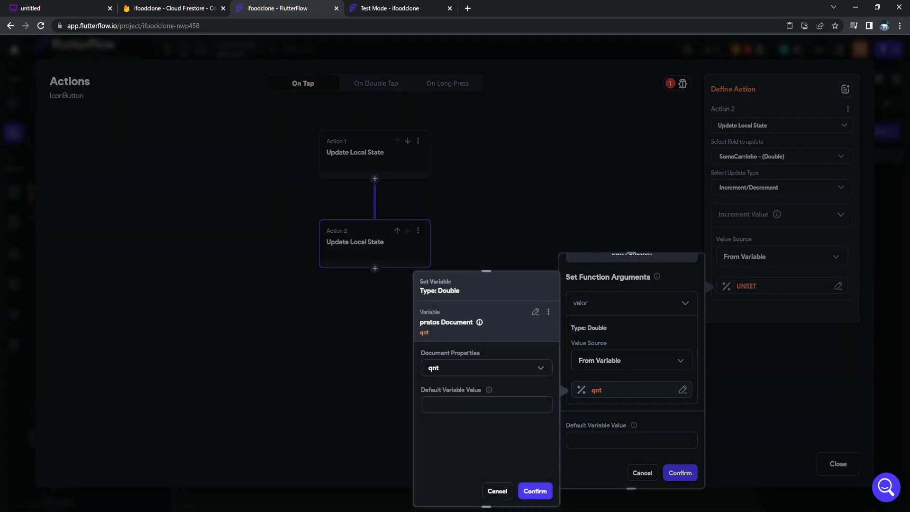
pyautogui.click(484, 368)
pyautogui.click(446, 273)
pyautogui.click(535, 491)
pyautogui.click(680, 472)
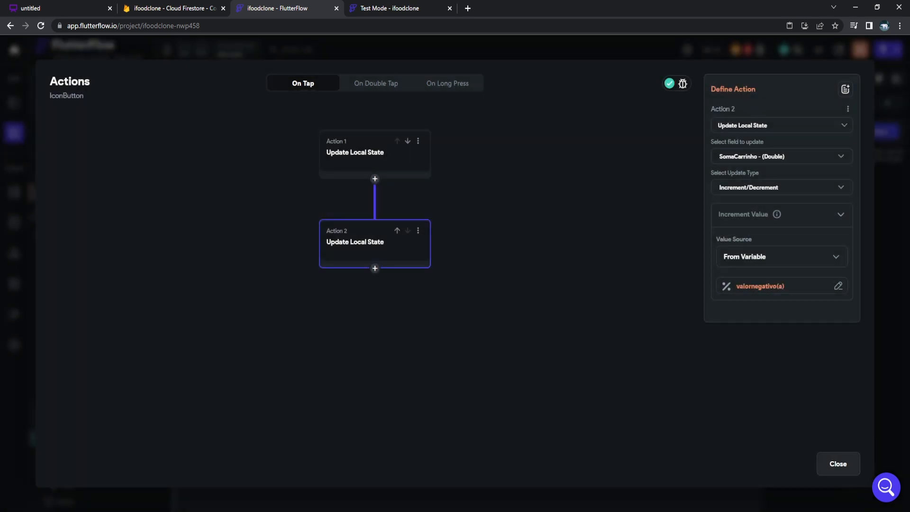
pyautogui.click(838, 464)
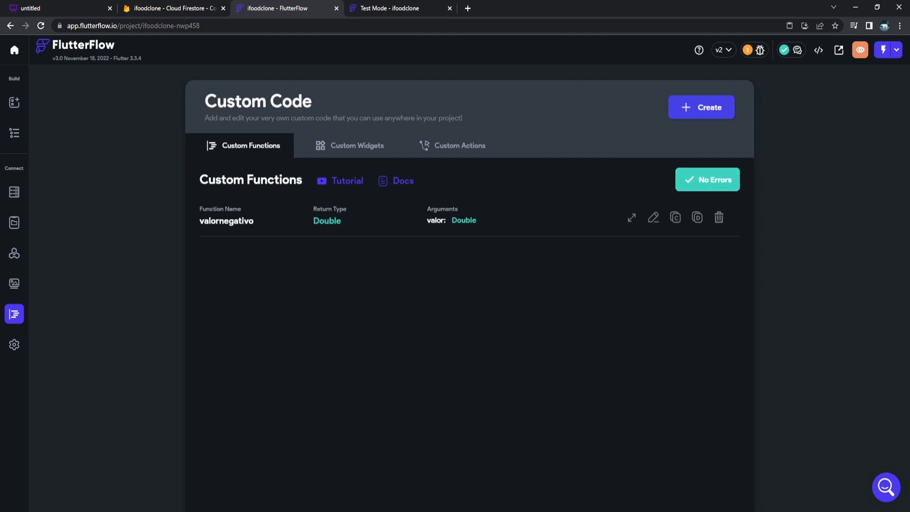
# Check the Issues list for errors, then launch the app in Test Mode.
pyautogui.click(760, 50)
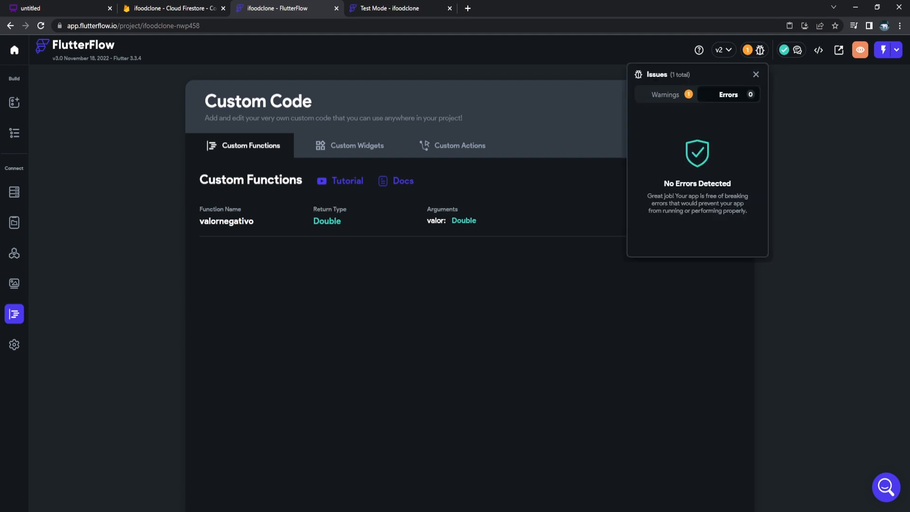
pyautogui.press('Escape')
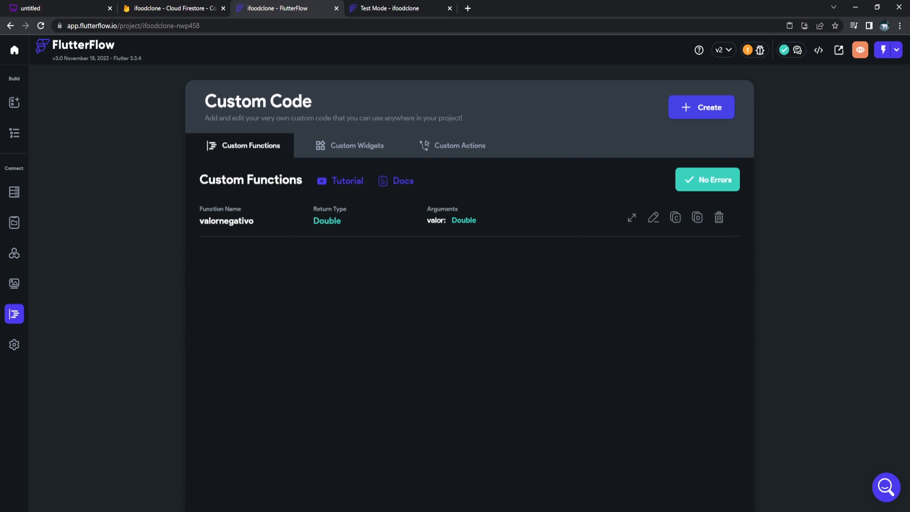
pyautogui.click(884, 50)
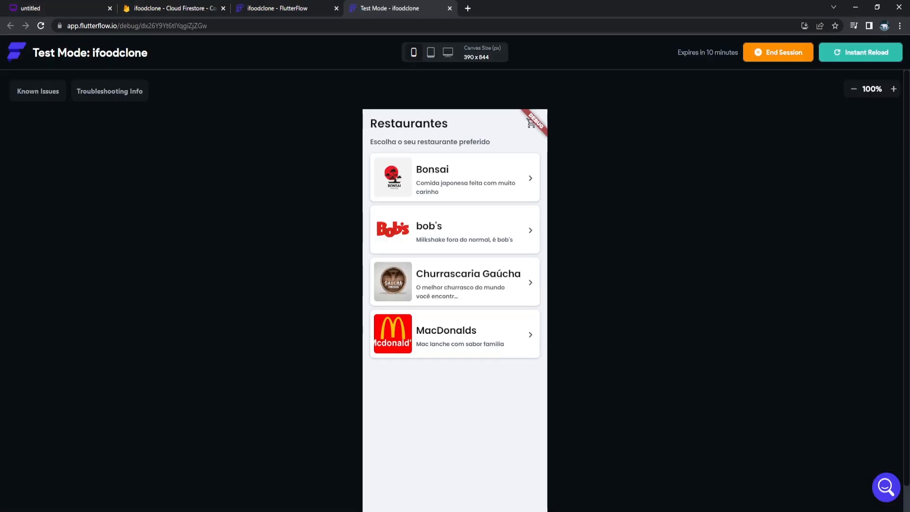
# Open MacDonalds' Big Mac, confirm the cart shows it with Valor total 25, then return.
pyautogui.scroll(-1, 455, 284)
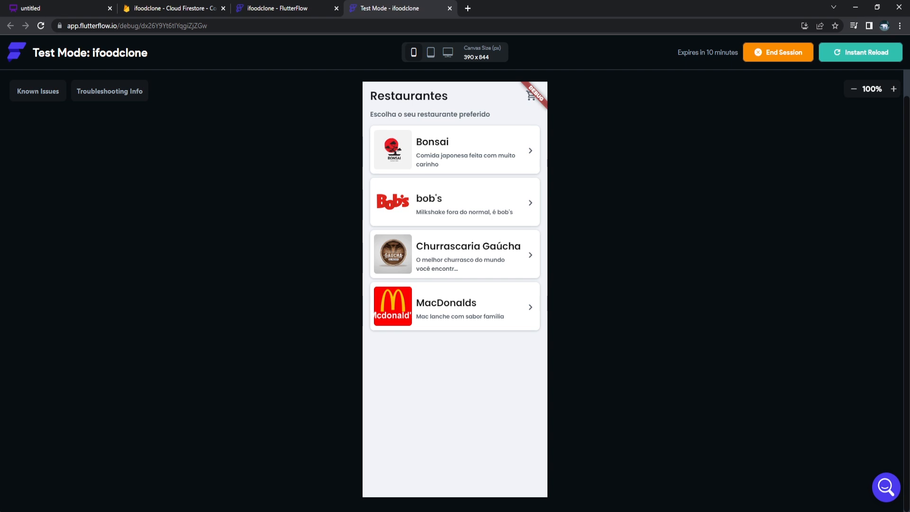
pyautogui.click(455, 306)
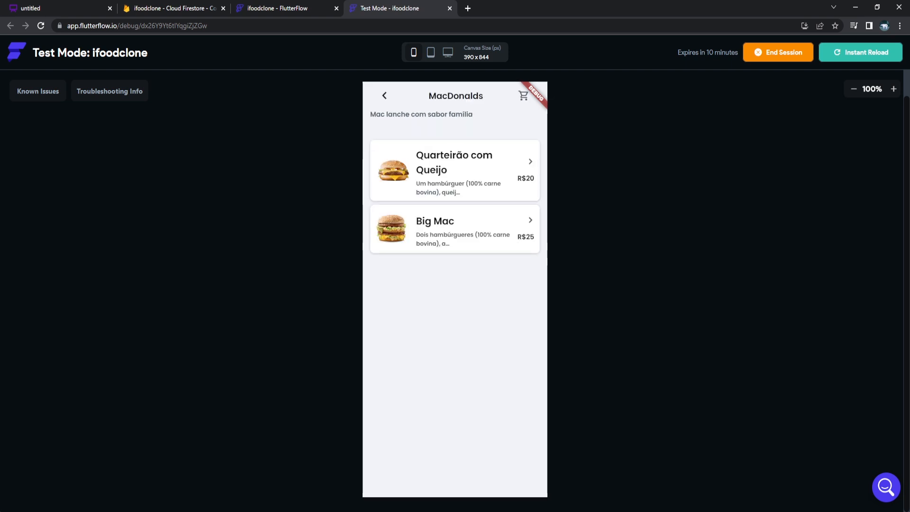
pyautogui.click(455, 229)
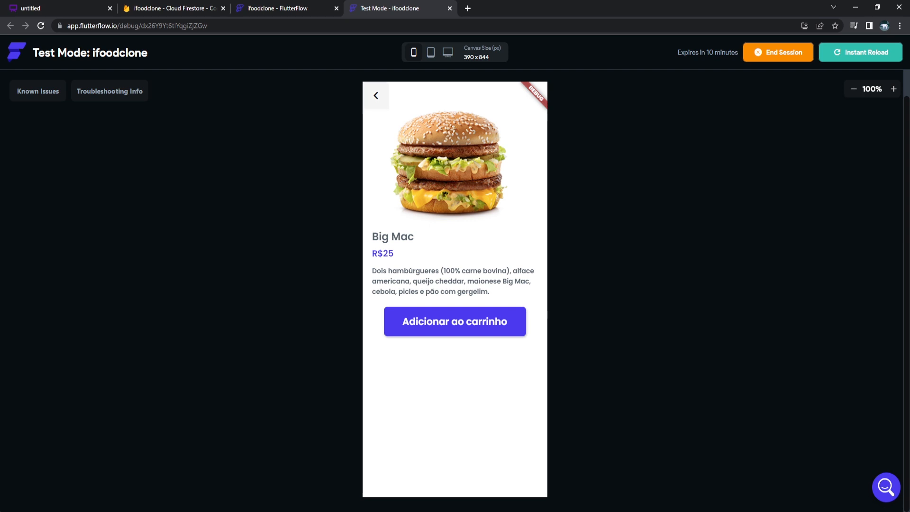
pyautogui.click(376, 96)
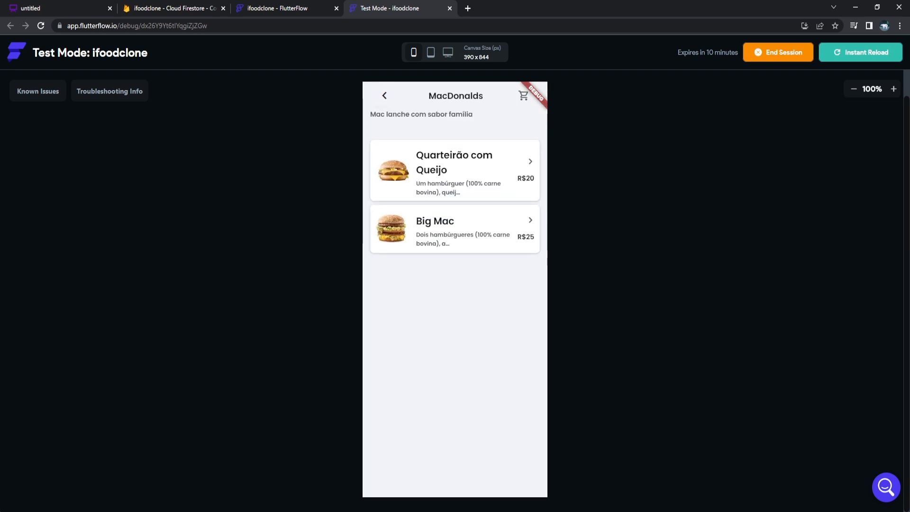
pyautogui.click(523, 95)
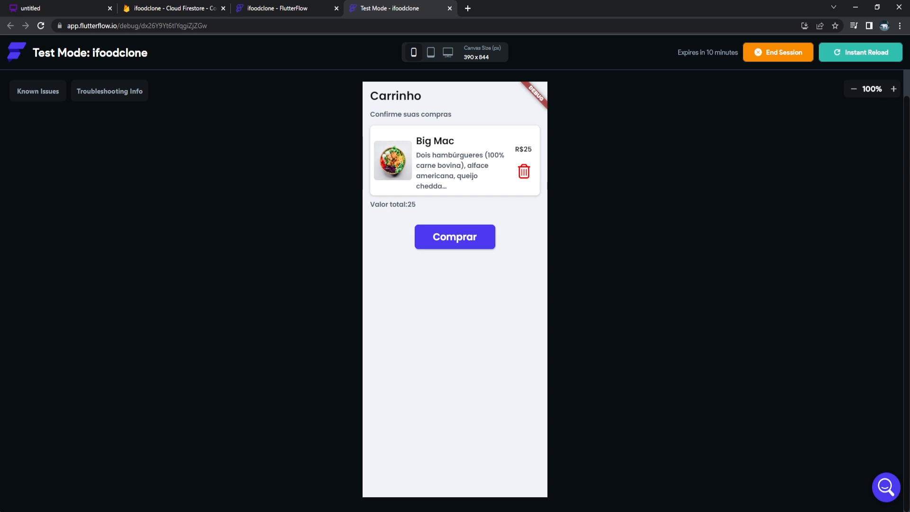
pyautogui.click(284, 8)
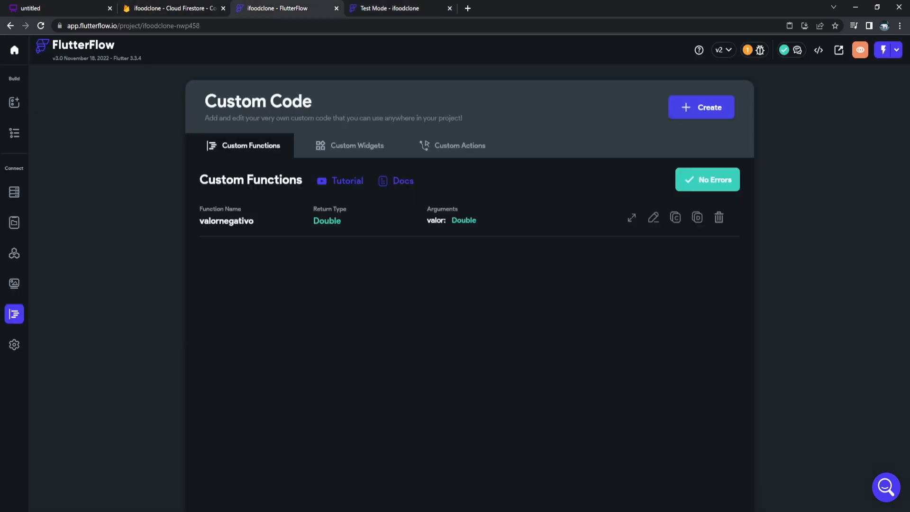
# Bind the Carrinho item image path to the pratos Document's img field.
pyautogui.click(14, 192)
pyautogui.click(14, 132)
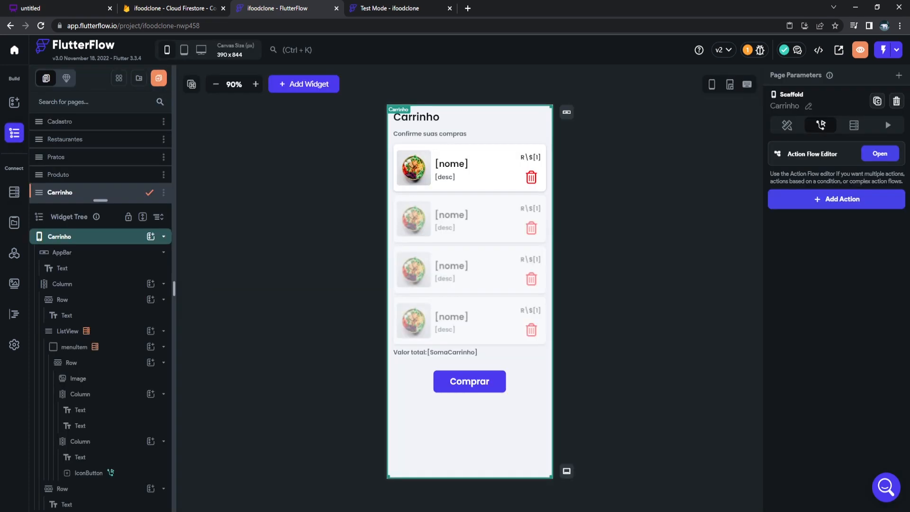
pyautogui.click(414, 169)
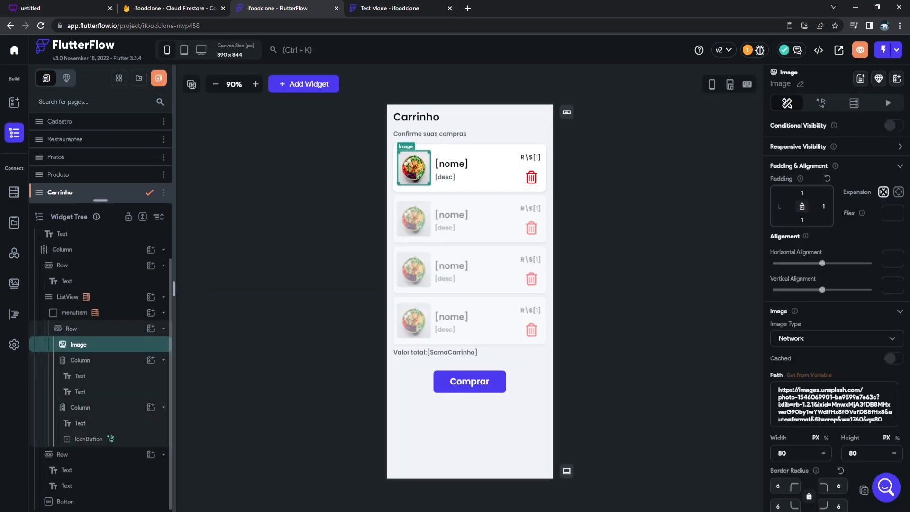
pyautogui.click(809, 375)
pyautogui.click(660, 350)
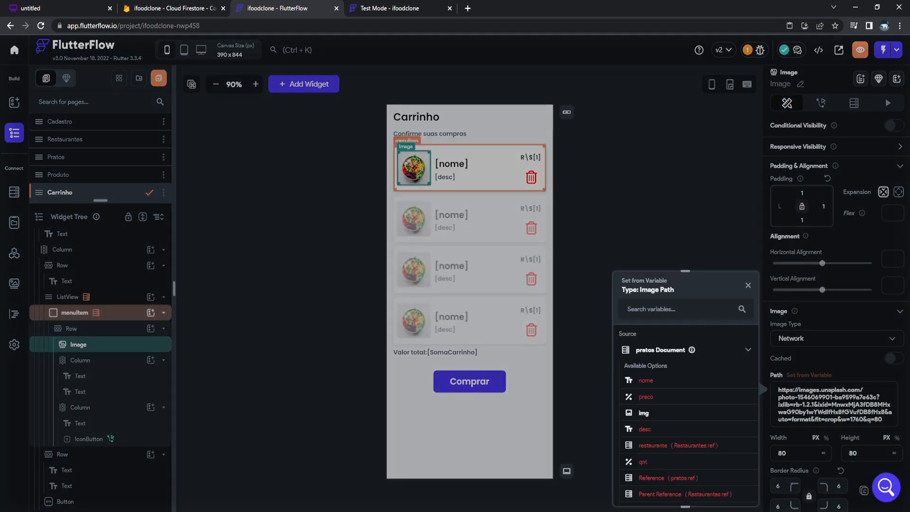
pyautogui.click(645, 413)
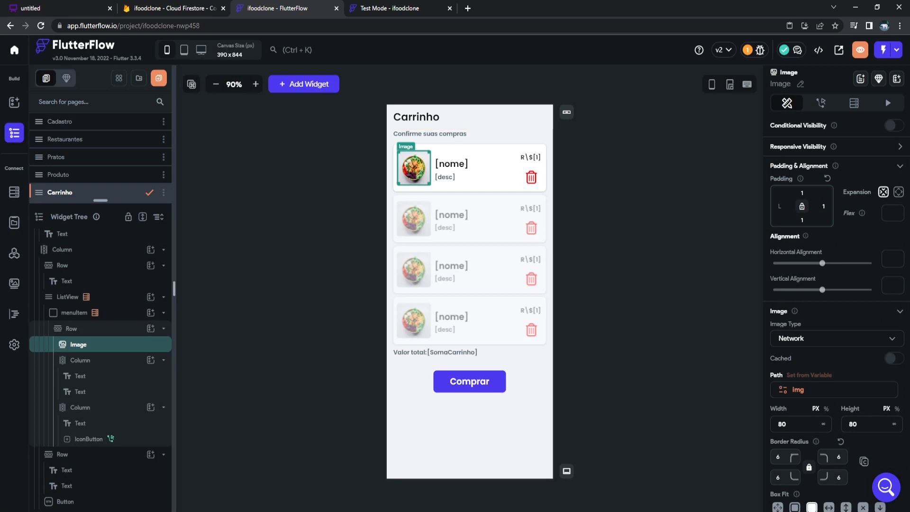
pyautogui.click(58, 175)
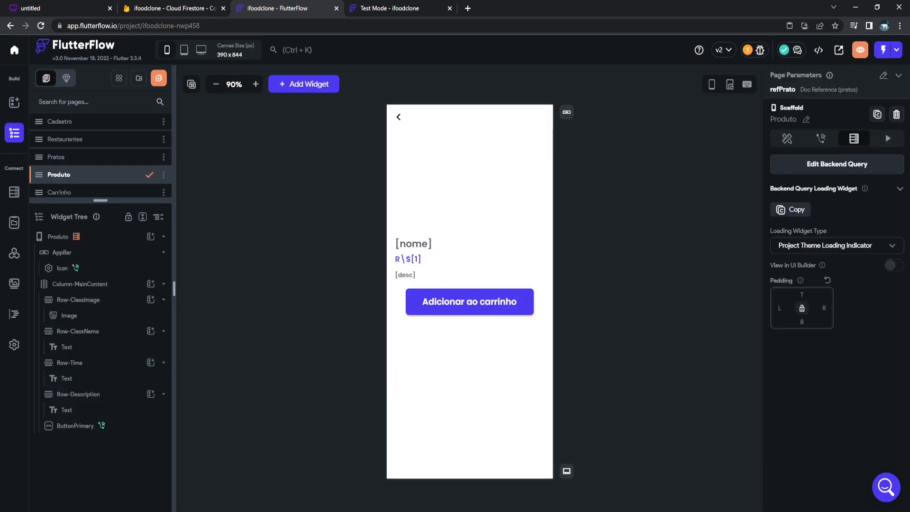
# Copy the Adicionar ao carrinho button's first action and add a new action at the end.
pyautogui.click(470, 302)
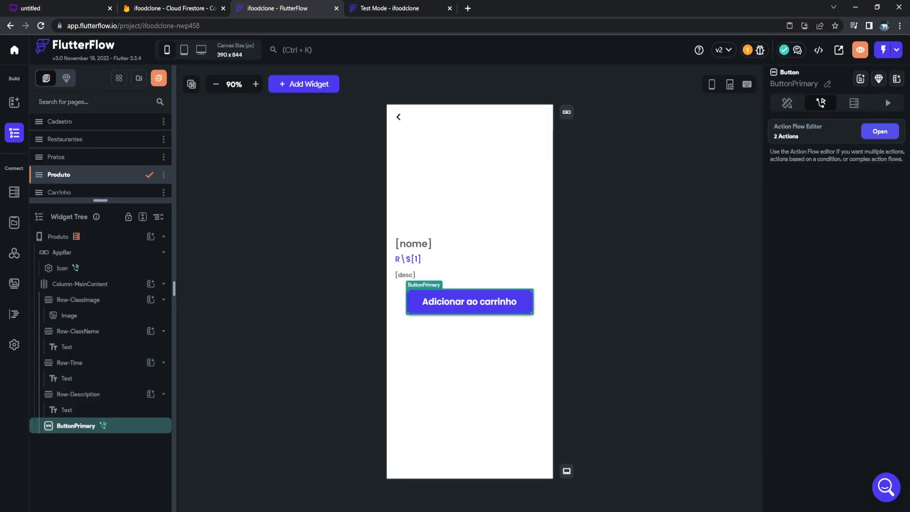
pyautogui.click(880, 132)
pyautogui.click(418, 141)
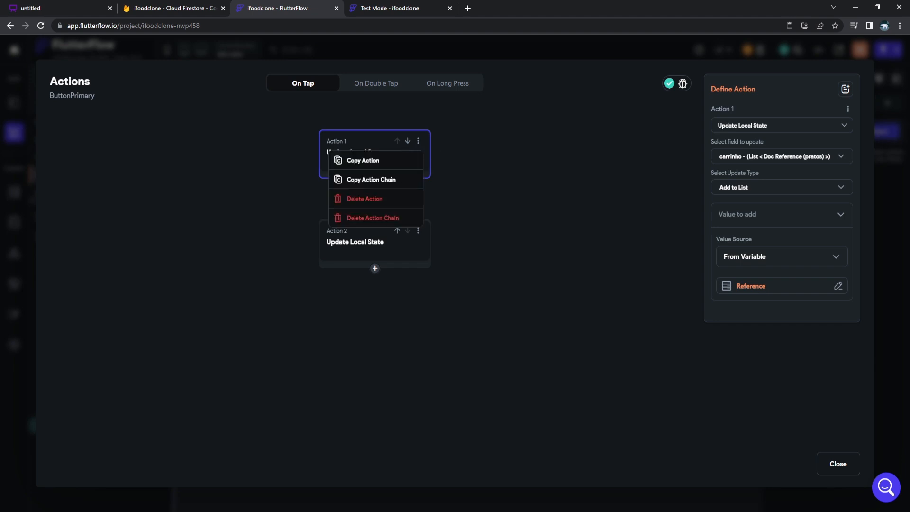
pyautogui.click(363, 160)
pyautogui.click(375, 179)
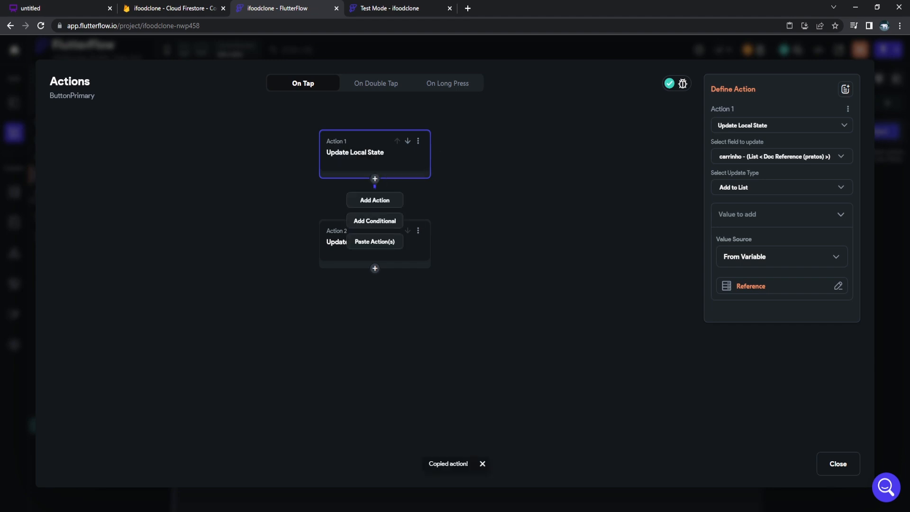
pyautogui.click(374, 200)
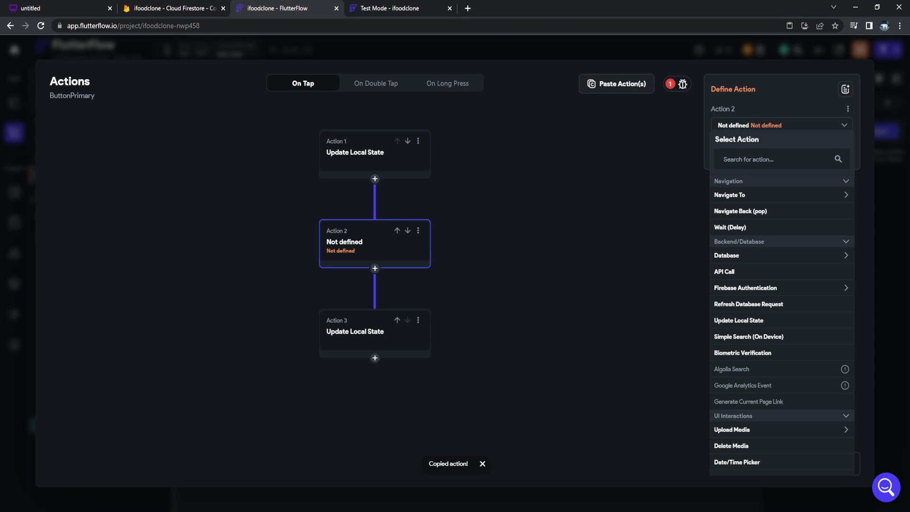
pyautogui.click(408, 230)
# Make the last action an informational alert titled 'Parabéns!' saying 'Item adicionado ao carrinho'.
pyautogui.scroll(-2, 782, 284)
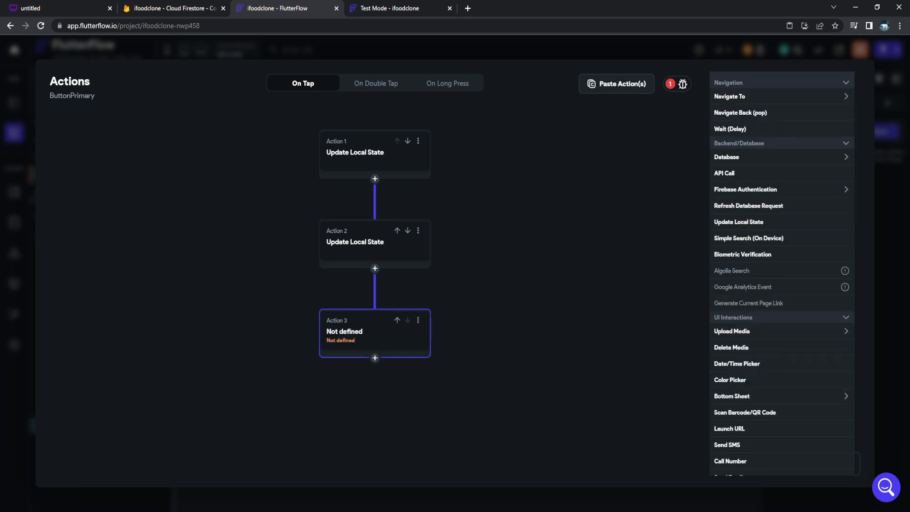
pyautogui.scroll(-10, 782, 272)
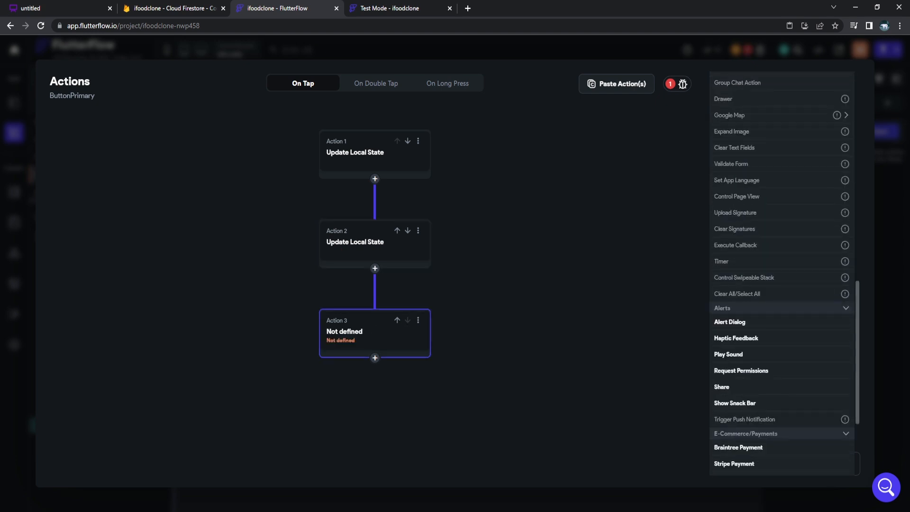
pyautogui.click(730, 322)
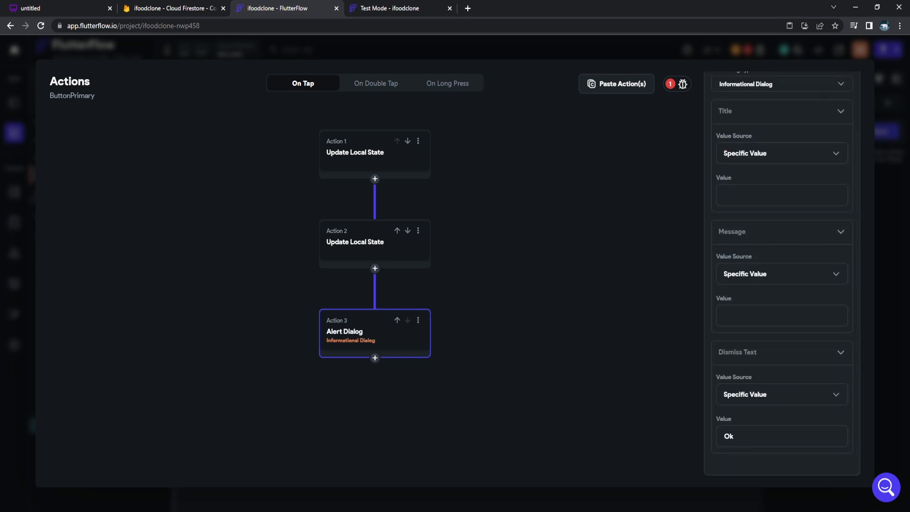
pyautogui.write('Parabéns')
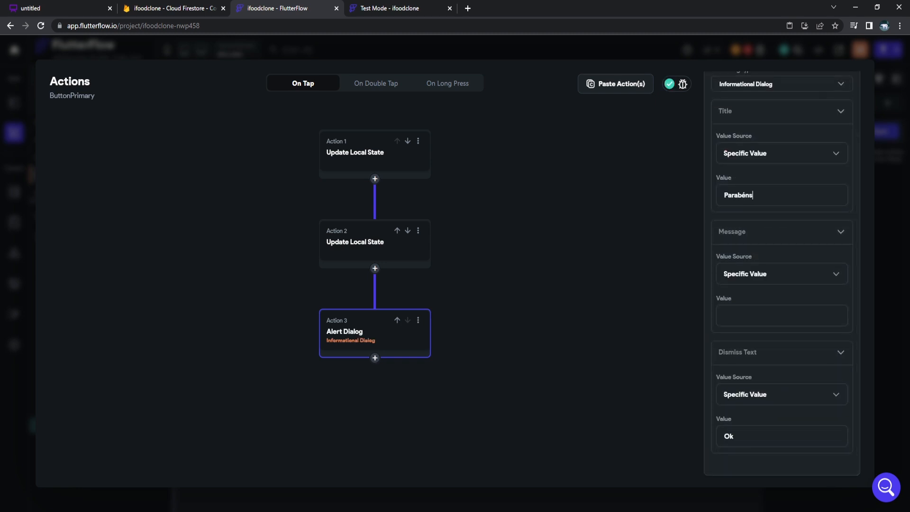
pyautogui.write('!')
pyautogui.write('Item adicion')
pyautogui.write('ado ao carrinho')
# Place an IconButton with the Shopping Cart Outlined icon in the Produto app bar.
pyautogui.press('Escape')
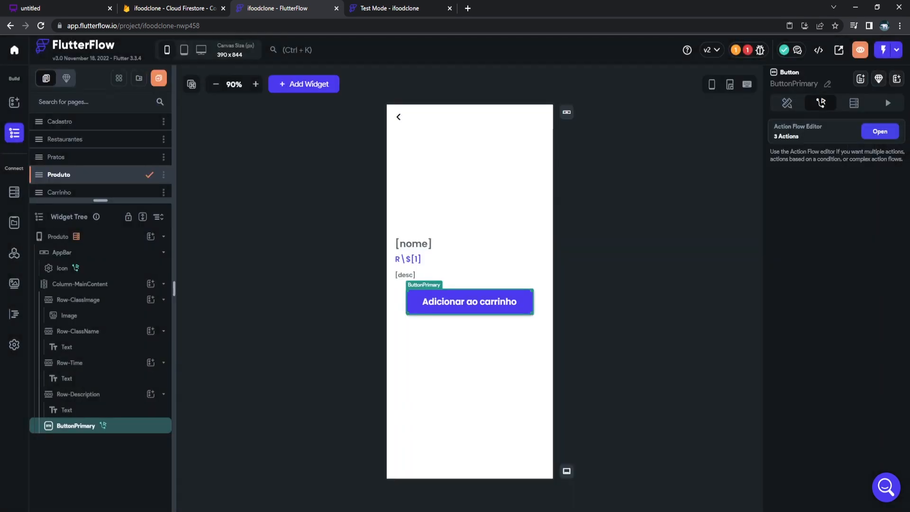
pyautogui.click(626, 199)
pyautogui.click(474, 117)
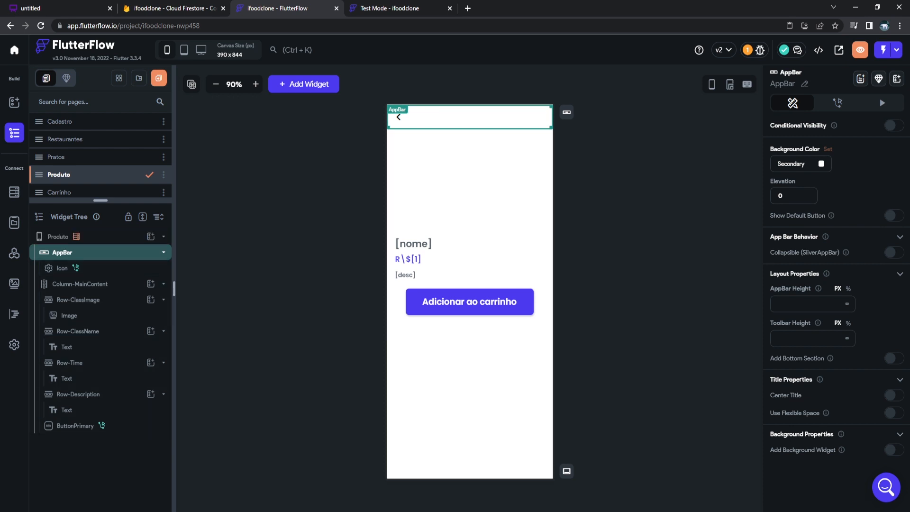
pyautogui.click(14, 192)
pyautogui.click(14, 103)
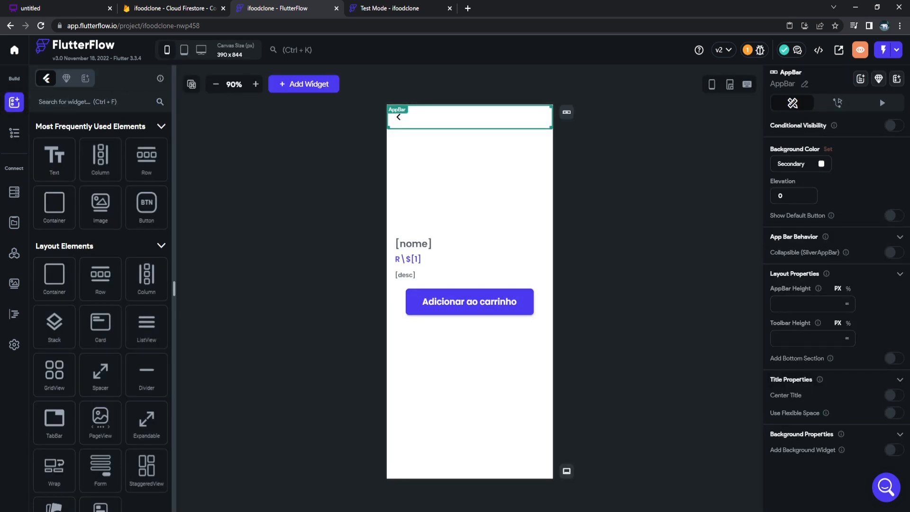
pyautogui.scroll(-5, 100, 284)
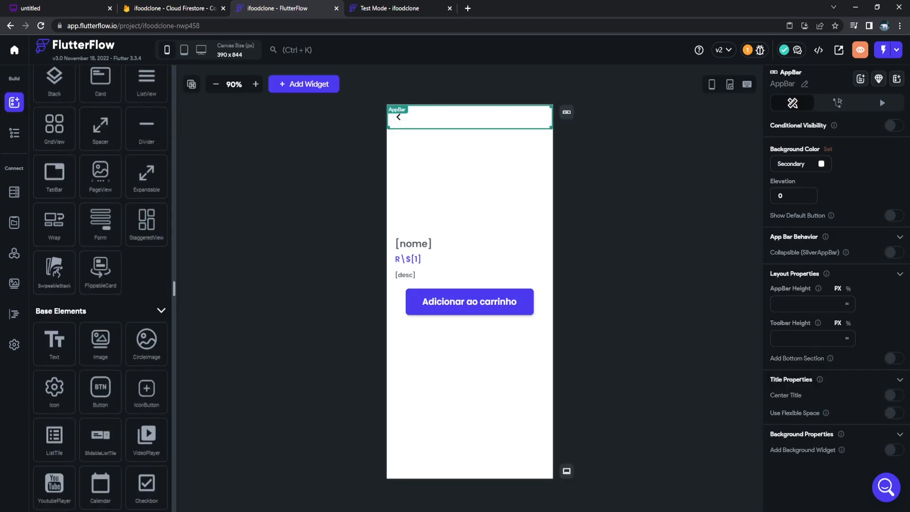
pyautogui.moveTo(147, 389); pyautogui.dragTo(553, 145)
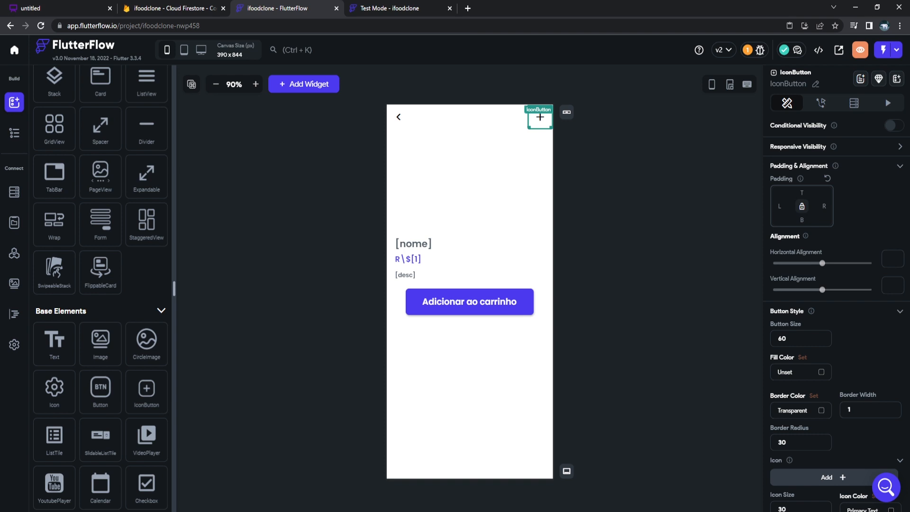
pyautogui.click(834, 477)
pyautogui.write('cart')
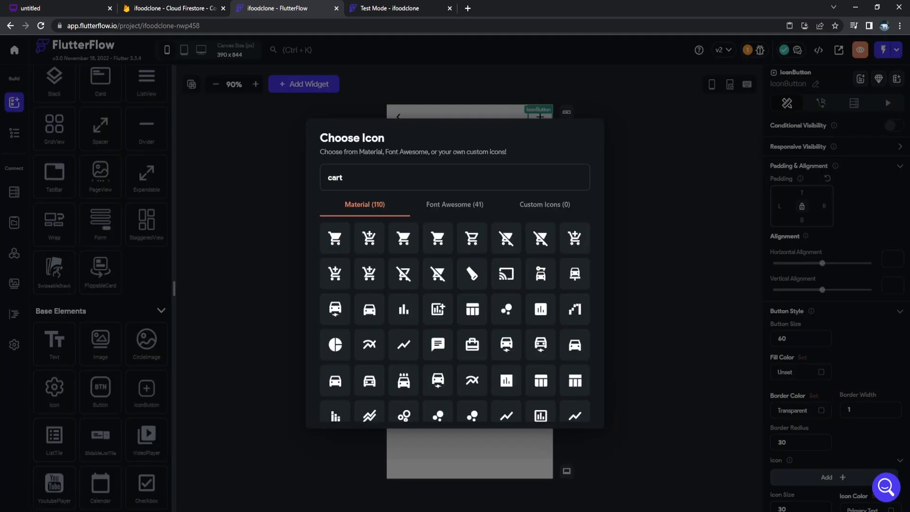
pyautogui.click(472, 238)
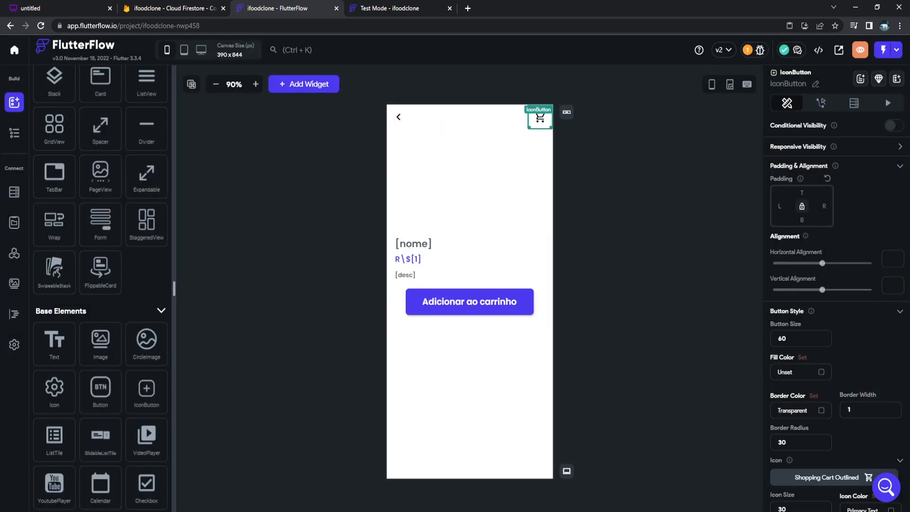
# Give the cart icon button an On Tap action navigating to Carrinho.
pyautogui.click(820, 102)
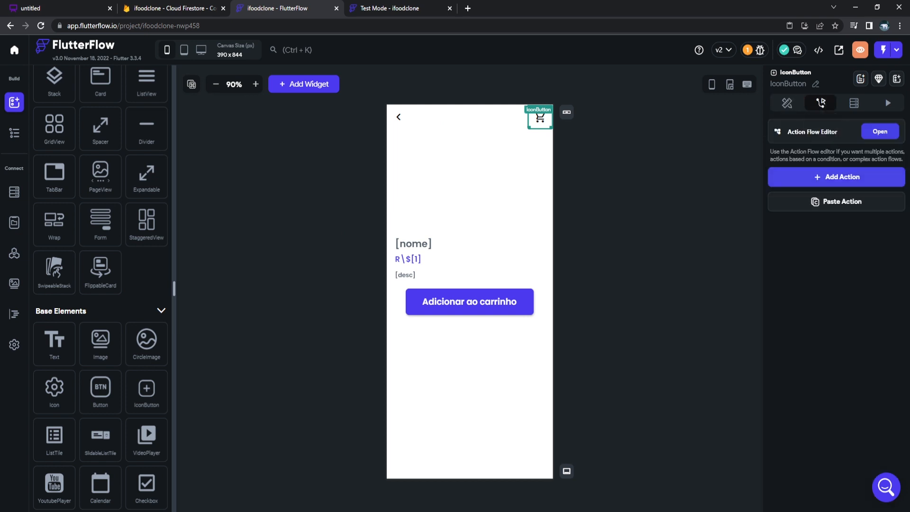
pyautogui.click(837, 174)
pyautogui.click(837, 347)
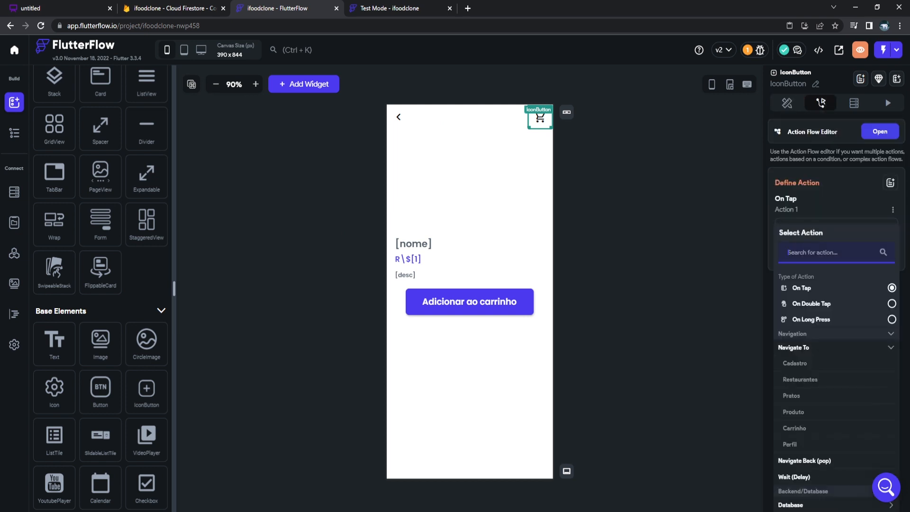
pyautogui.click(794, 428)
pyautogui.click(659, 227)
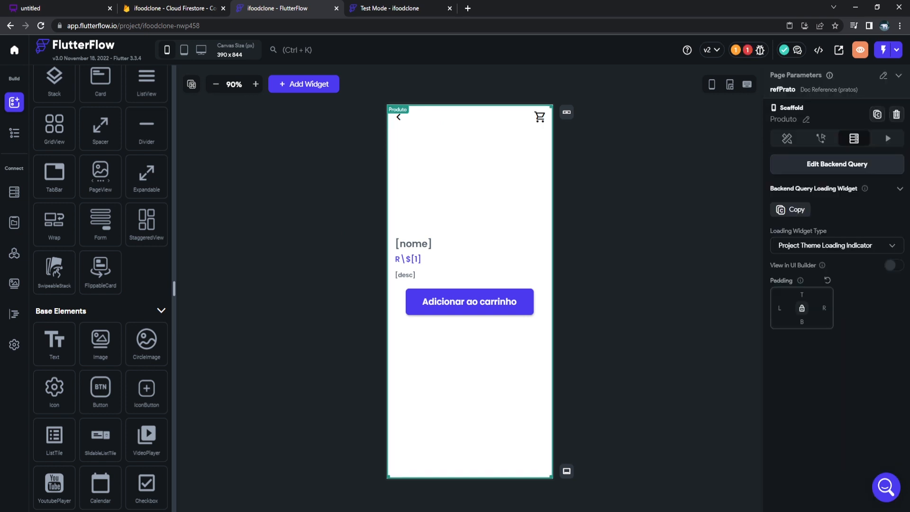
pyautogui.click(390, 8)
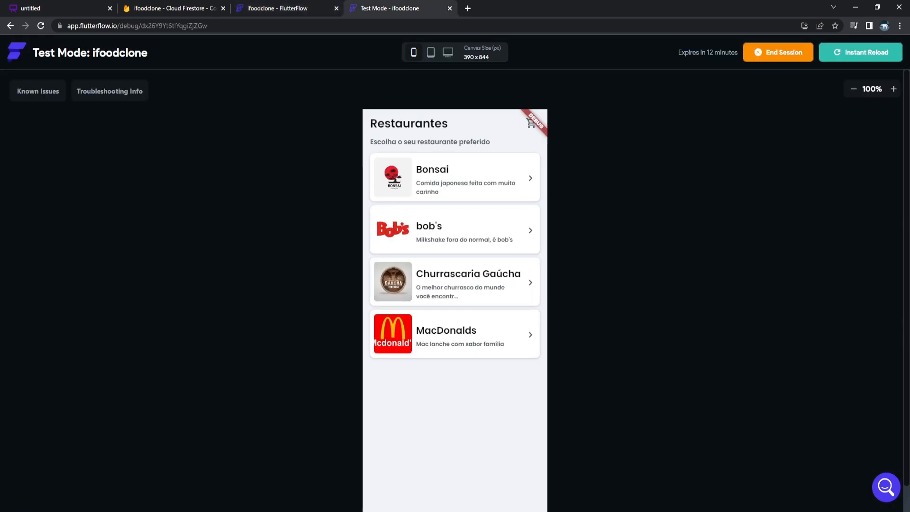
# Open MacDonalds and use the cart icon to reach the empty Carrinho page.
pyautogui.click(456, 334)
pyautogui.click(523, 124)
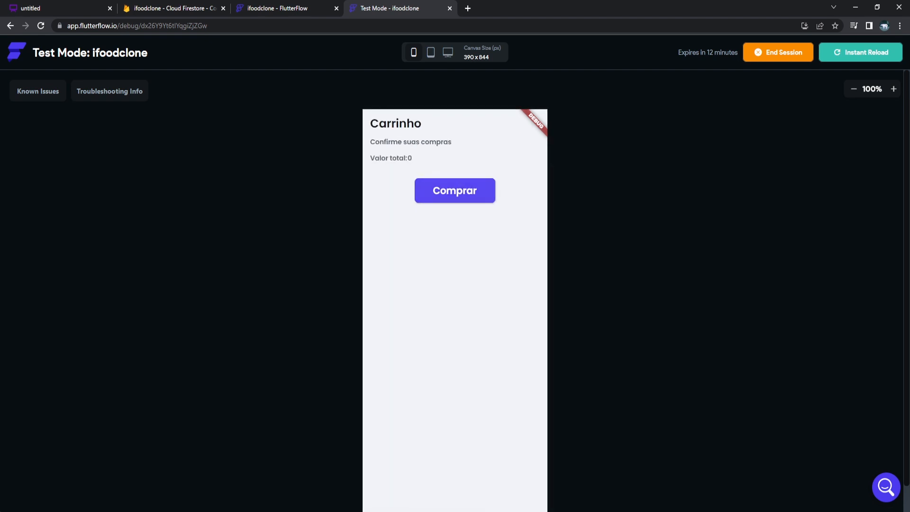
pyautogui.scroll(-1, 455, 284)
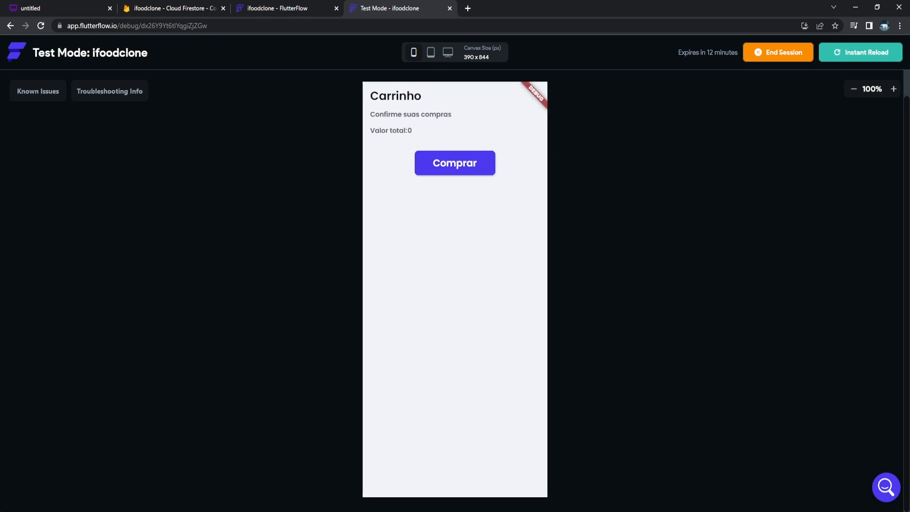
pyautogui.click(278, 8)
pyautogui.click(15, 133)
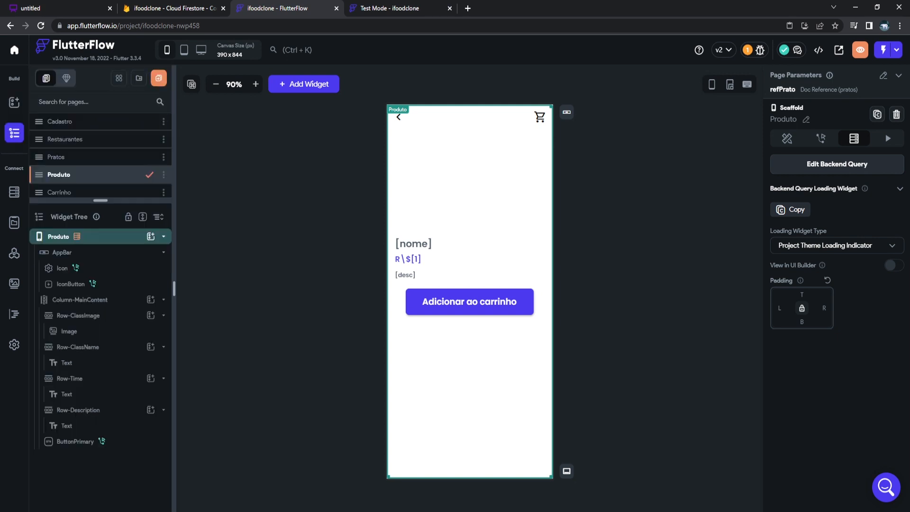
# Add a Chevron Left IconButton beside the Carrinho header title in a new Row.
pyautogui.click(59, 192)
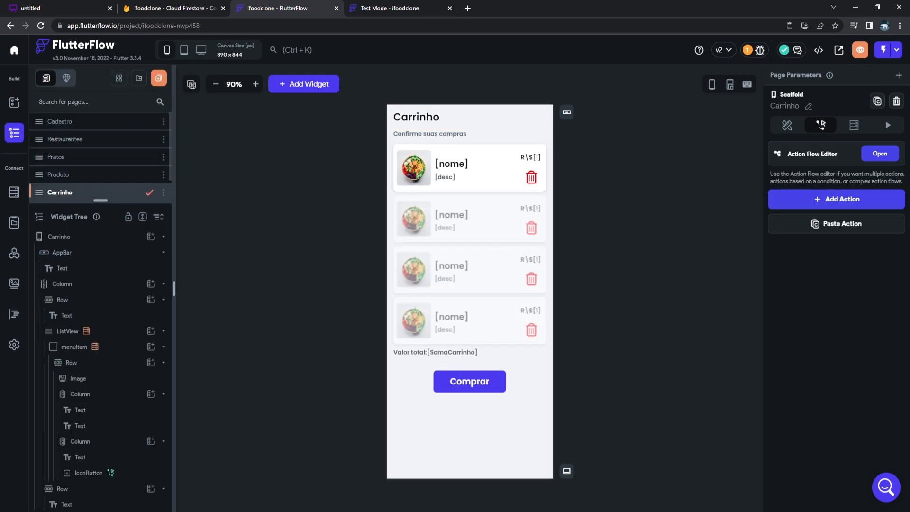
pyautogui.click(474, 117)
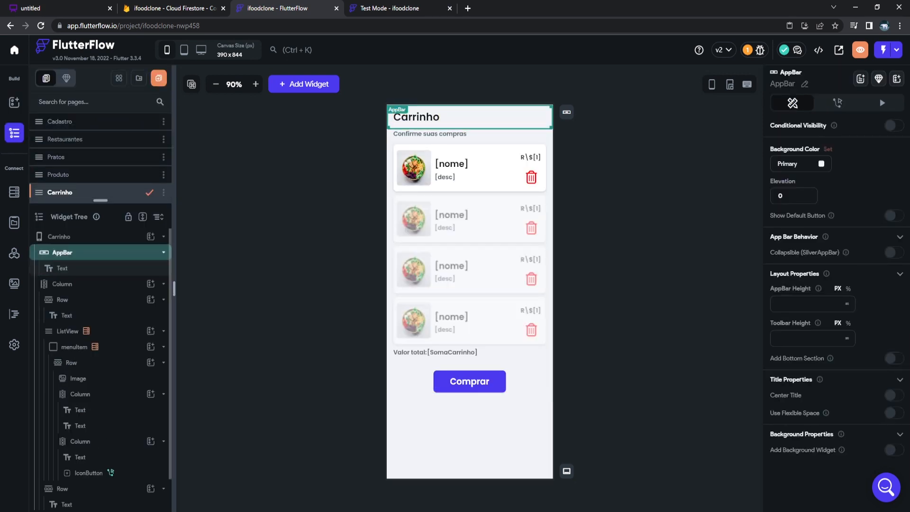
pyautogui.click(14, 192)
pyautogui.click(14, 102)
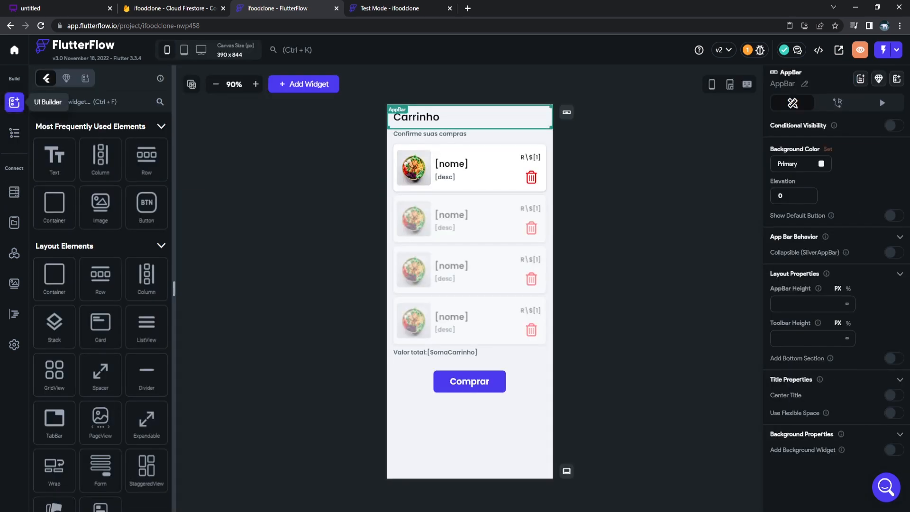
pyautogui.scroll(-5, 100, 284)
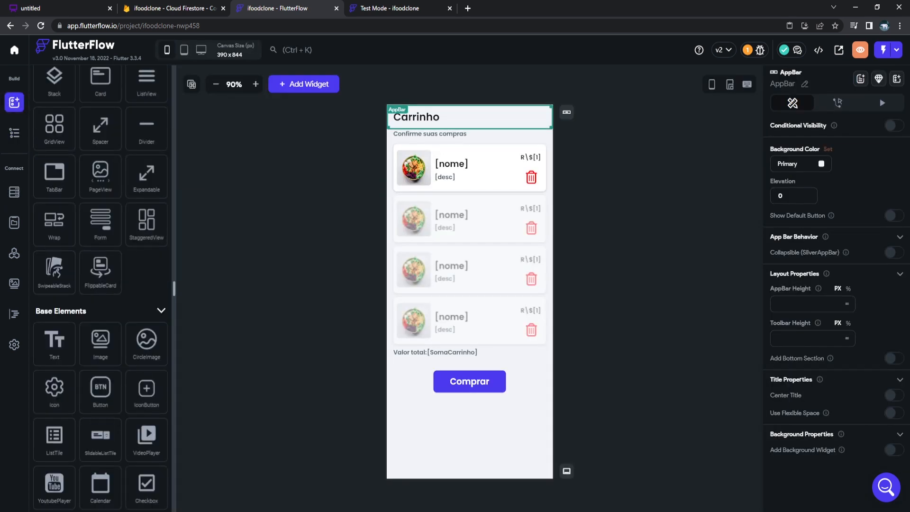
pyautogui.moveTo(147, 388); pyautogui.dragTo(408, 118)
pyautogui.click(457, 302)
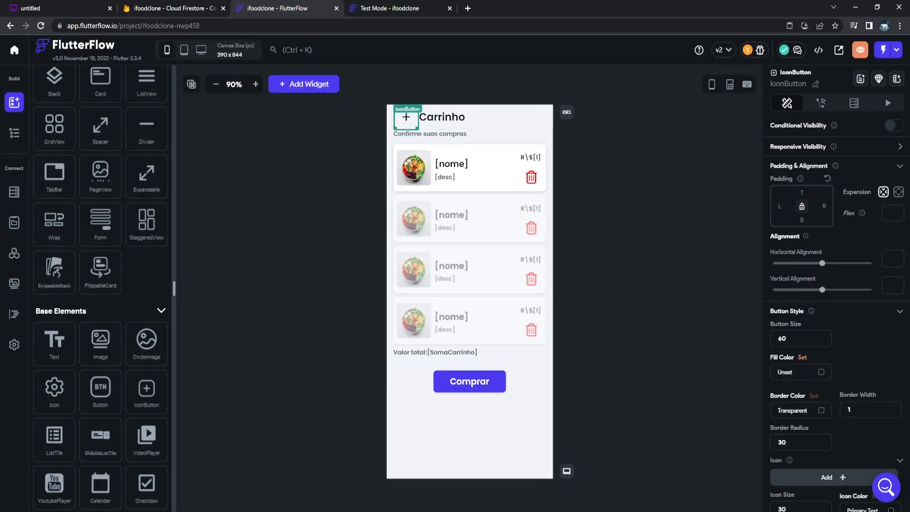
pyautogui.click(834, 477)
pyautogui.write('l')
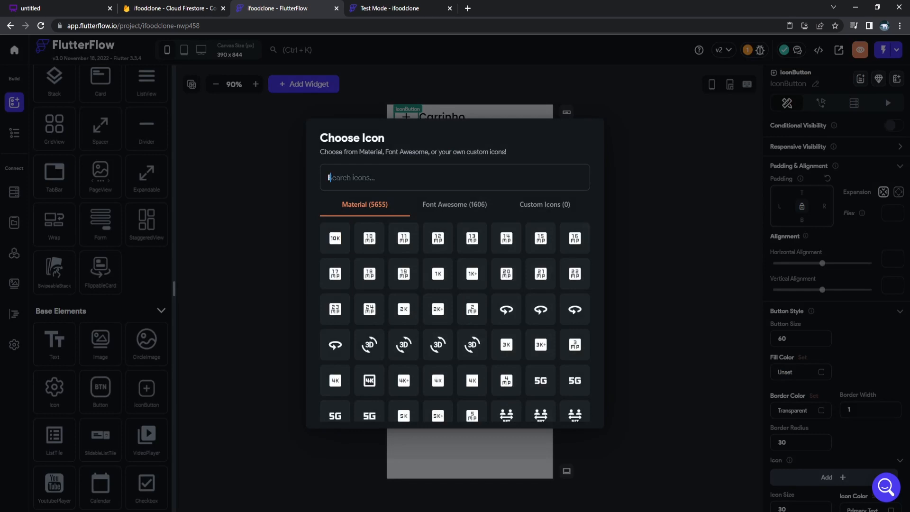
pyautogui.write('eft')
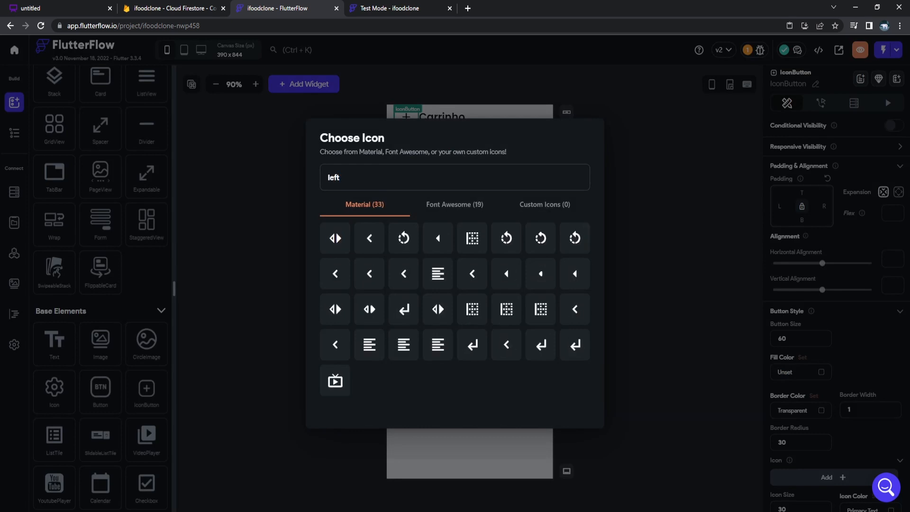
pyautogui.click(370, 238)
# Add a 50-wide unfilled Container and set the header Row to Space Between.
pyautogui.scroll(5, 99, 285)
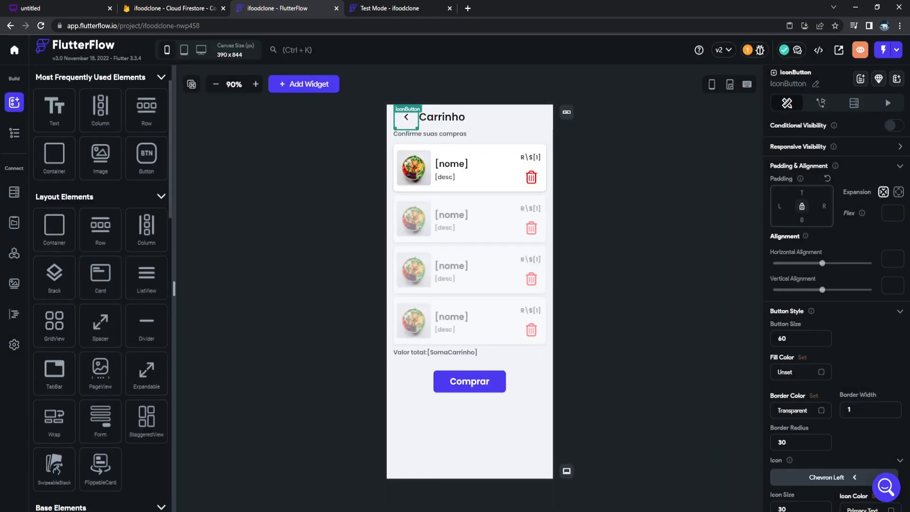
pyautogui.moveTo(54, 207); pyautogui.dragTo(503, 124)
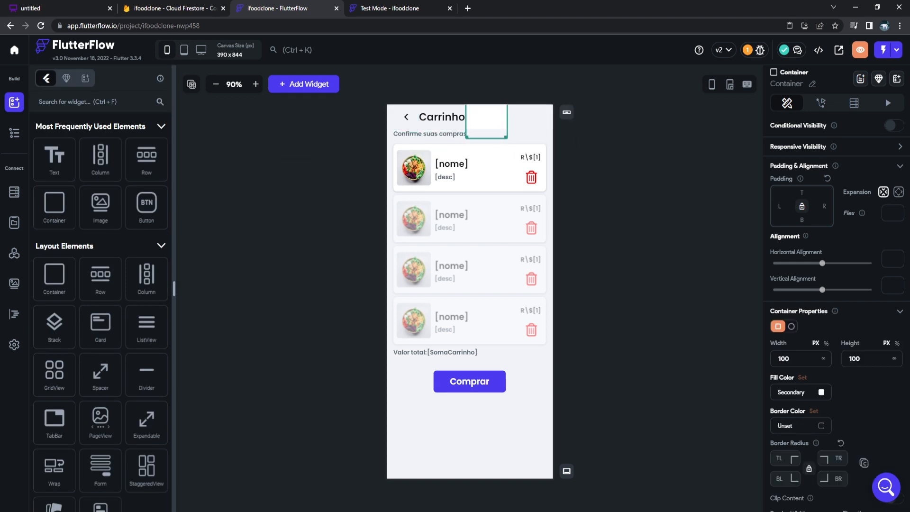
pyautogui.doubleClick(781, 359)
pyautogui.click(779, 359)
pyautogui.write('50')
pyautogui.click(801, 393)
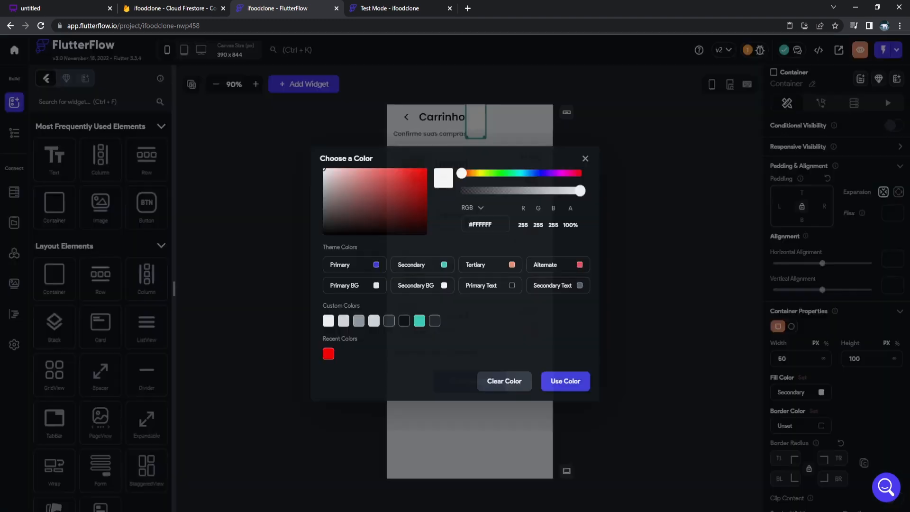
pyautogui.click(504, 381)
pyautogui.click(513, 122)
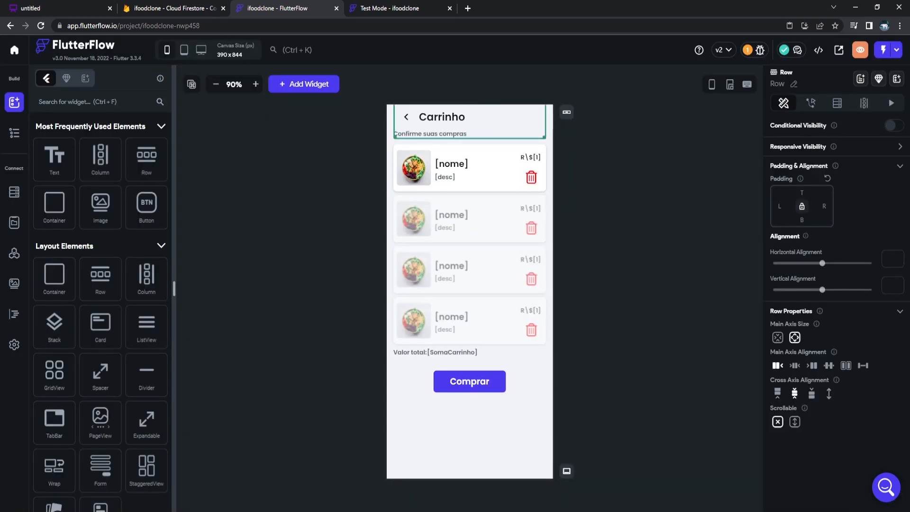
pyautogui.click(863, 366)
# Instant-reload the running test app with the latest changes.
pyautogui.click(628, 220)
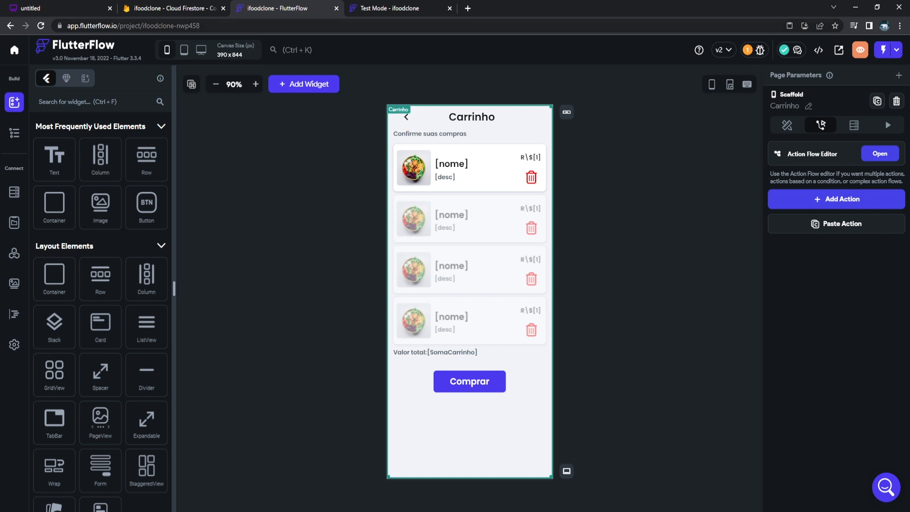
pyautogui.click(390, 8)
pyautogui.click(860, 52)
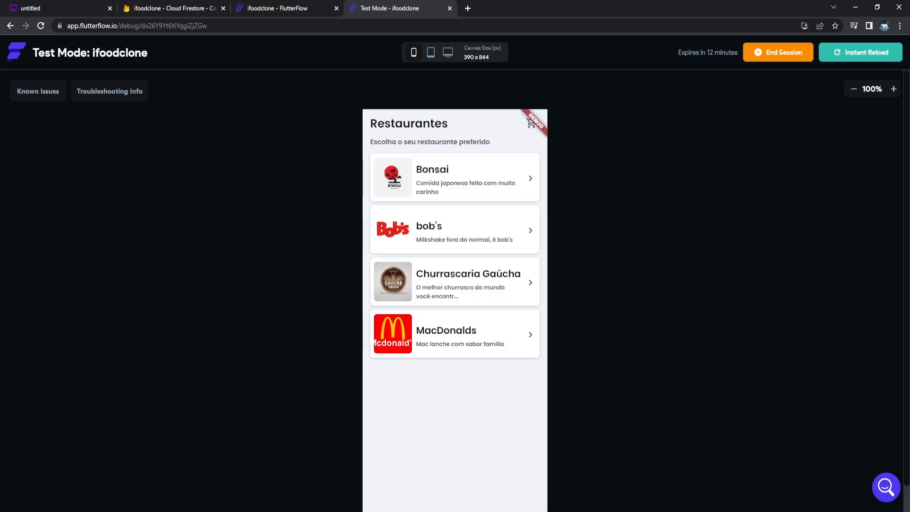
# In Test Mode, add Bonsai's Temaki Filadélfia to the cart, check the total of 25, and try the back arrow.
pyautogui.click(463, 180)
pyautogui.click(459, 192)
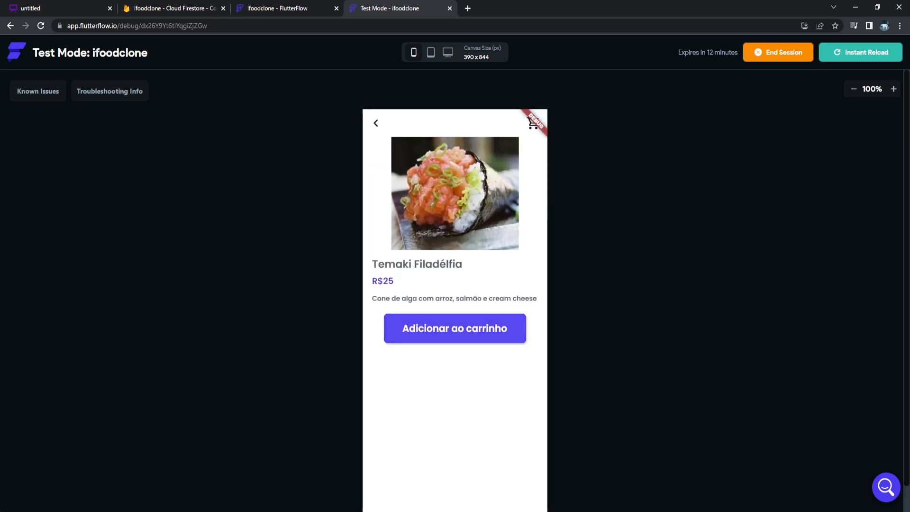
pyautogui.click(462, 328)
pyautogui.click(505, 346)
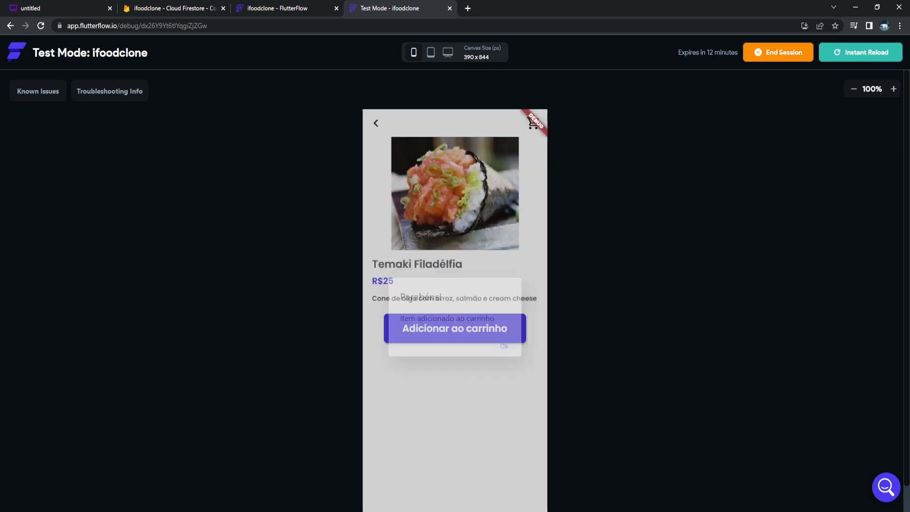
pyautogui.click(533, 123)
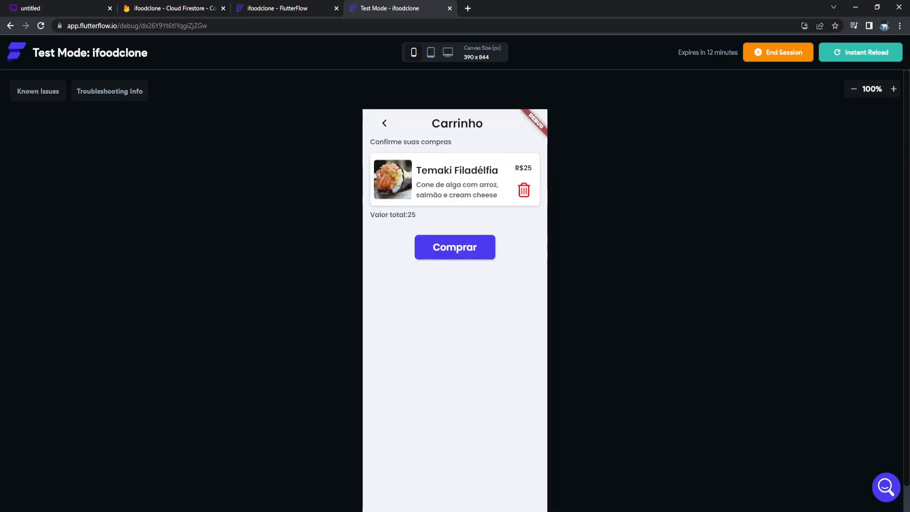
pyautogui.click(386, 123)
pyautogui.click(279, 8)
# Give the Carrinho header's back-arrow IconButton a Navigate Back on-tap action.
pyautogui.click(406, 117)
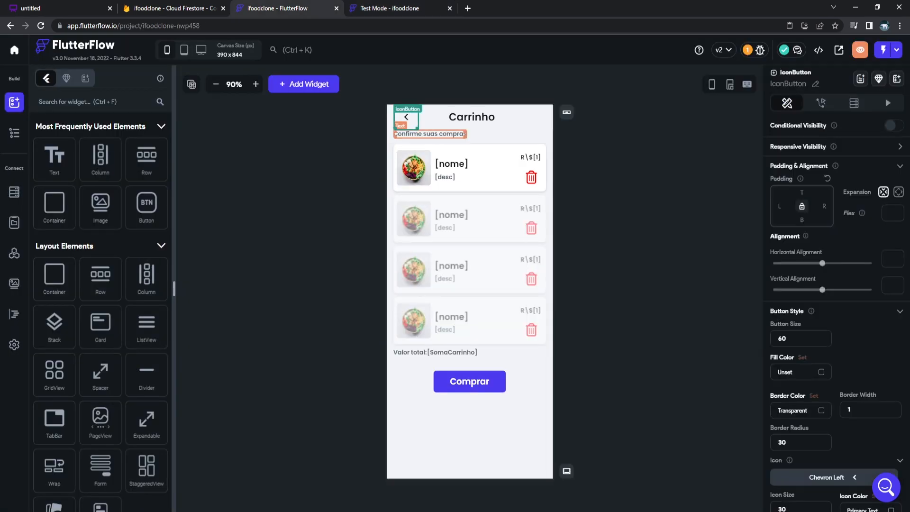
pyautogui.click(821, 103)
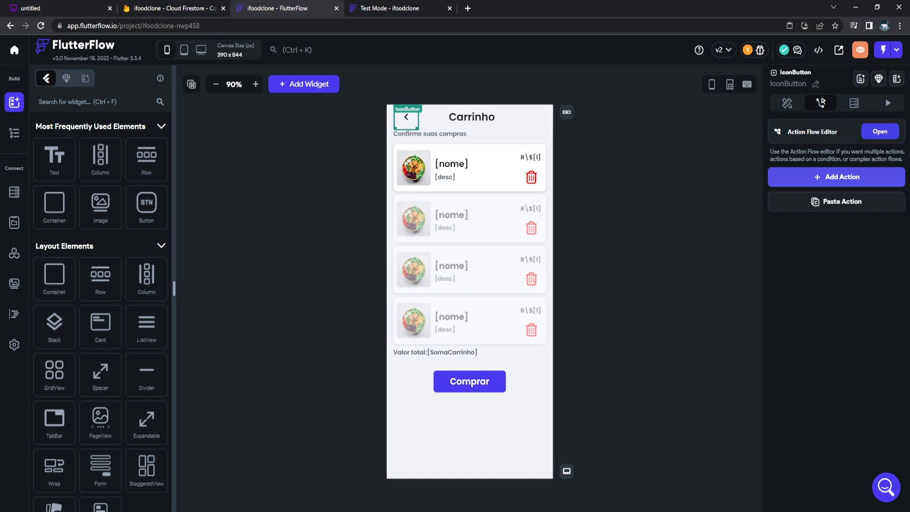
pyautogui.click(837, 175)
pyautogui.click(837, 348)
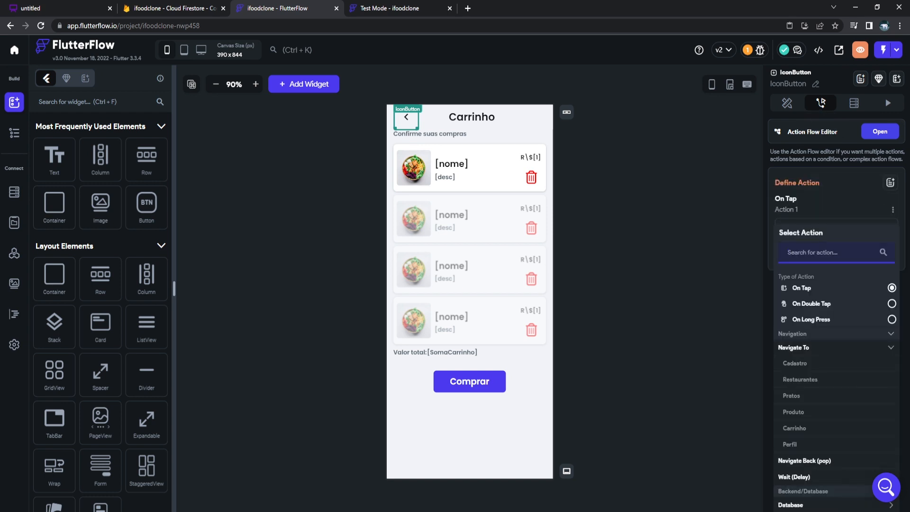
pyautogui.click(837, 348)
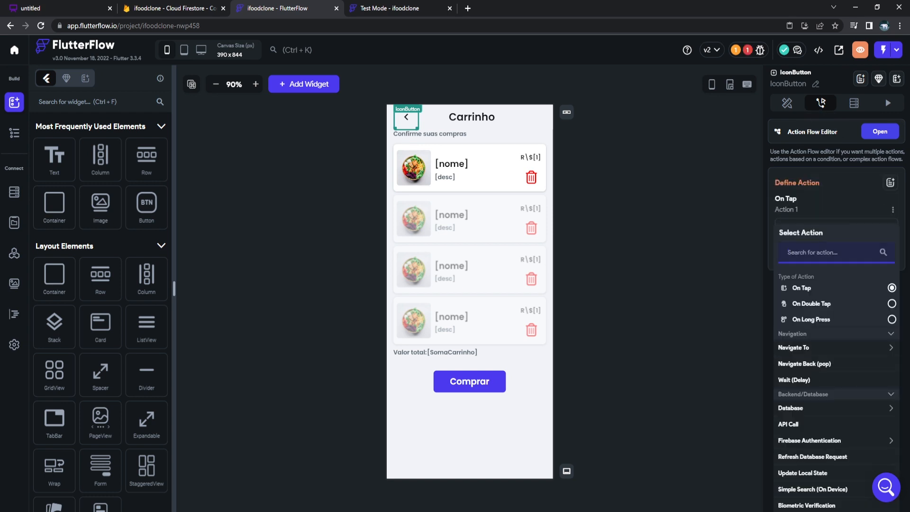
pyautogui.click(815, 364)
pyautogui.click(657, 294)
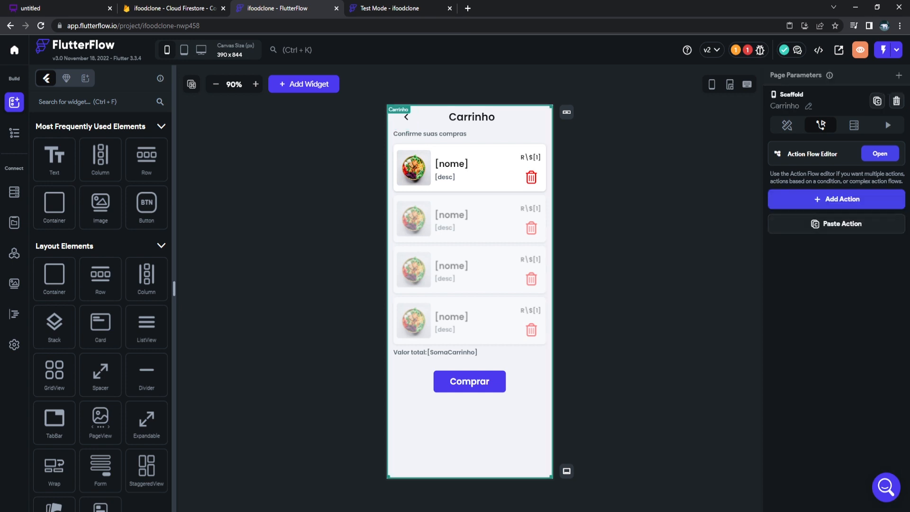
pyautogui.click(390, 8)
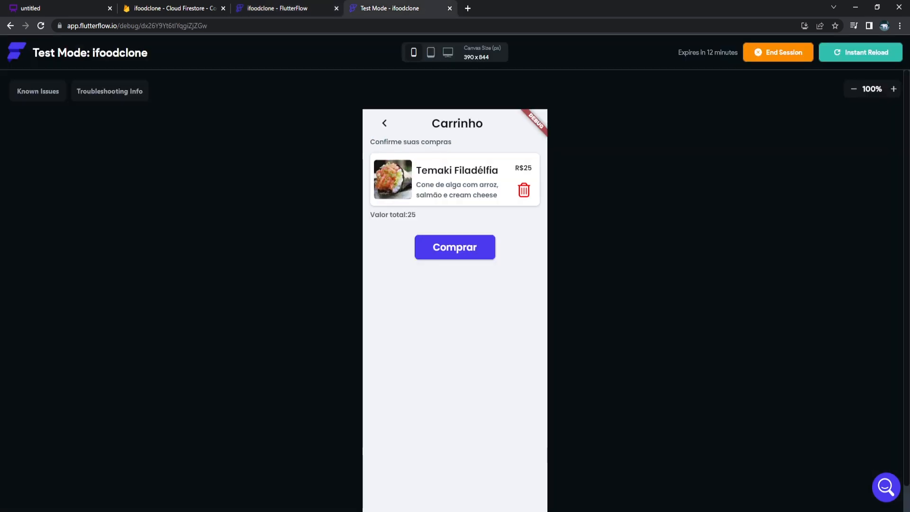
# Remove Temaki from the cart, reload the app, and add bob's Costela Barbecue to the cart.
pyautogui.click(523, 190)
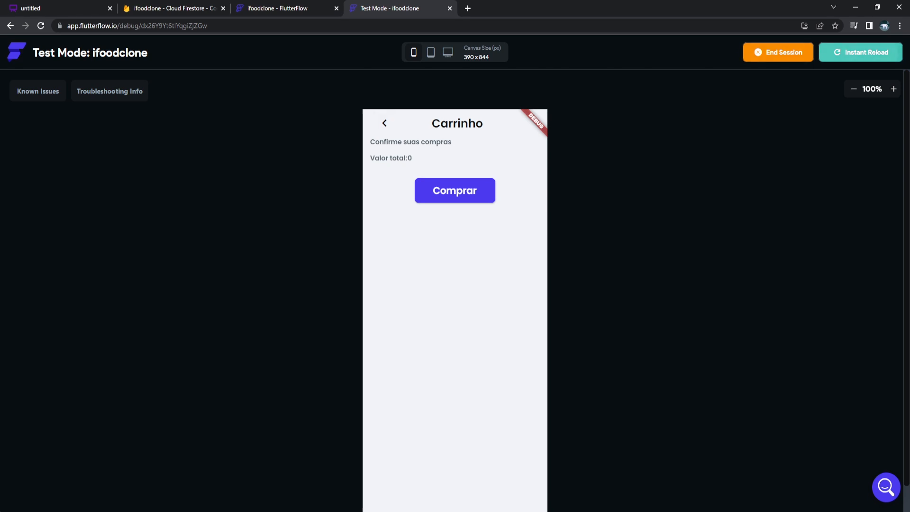
pyautogui.click(860, 52)
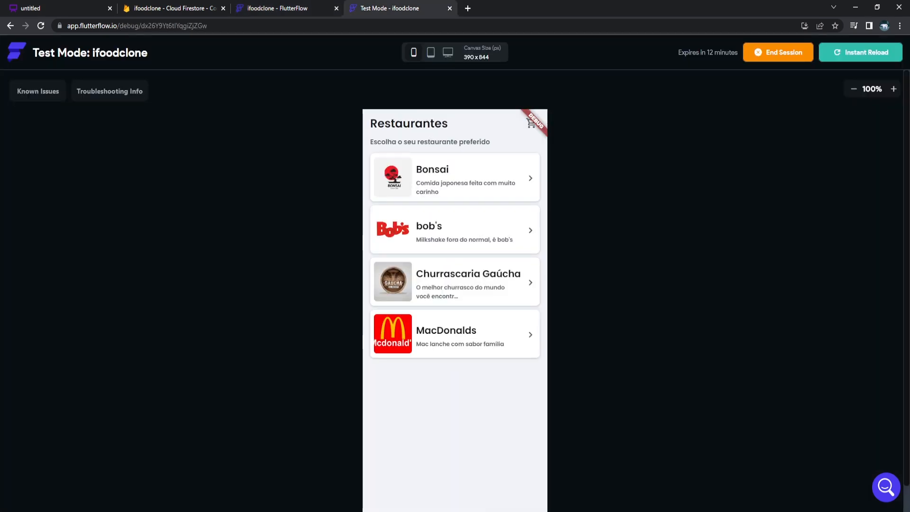
pyautogui.click(456, 230)
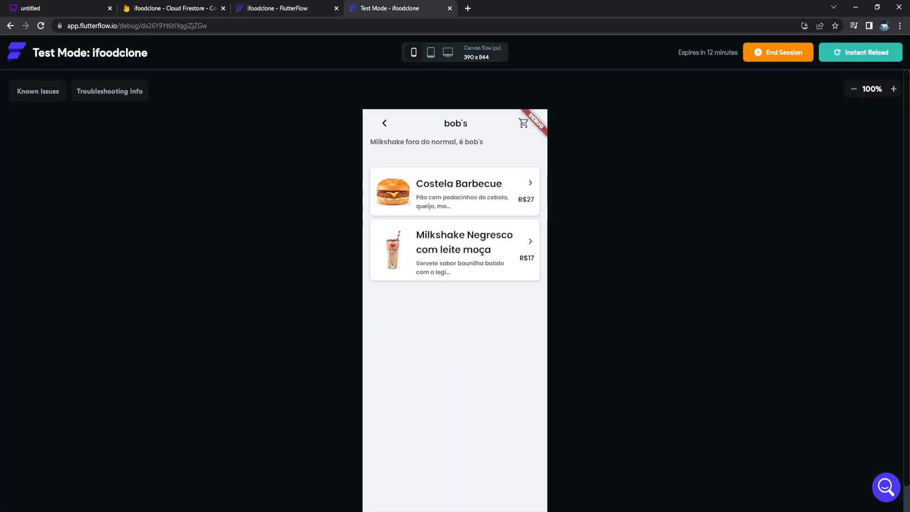
pyautogui.click(455, 192)
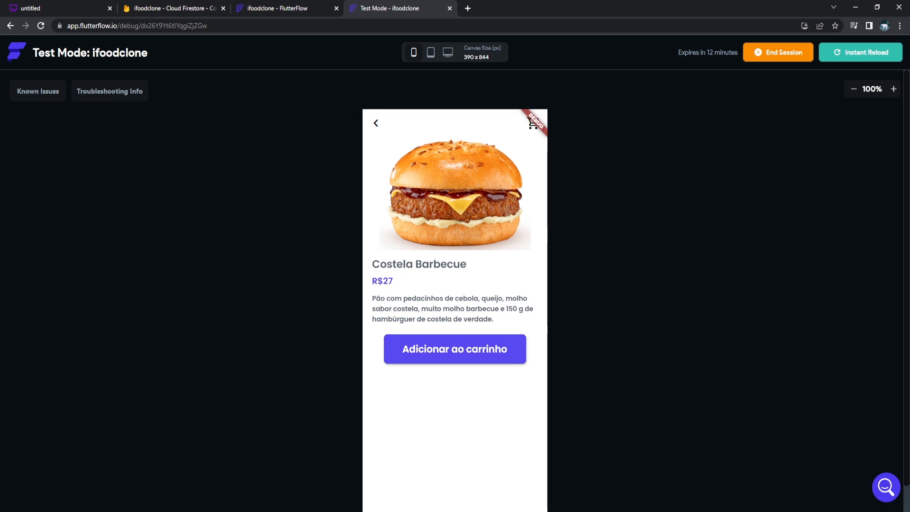
pyautogui.click(455, 349)
pyautogui.click(505, 346)
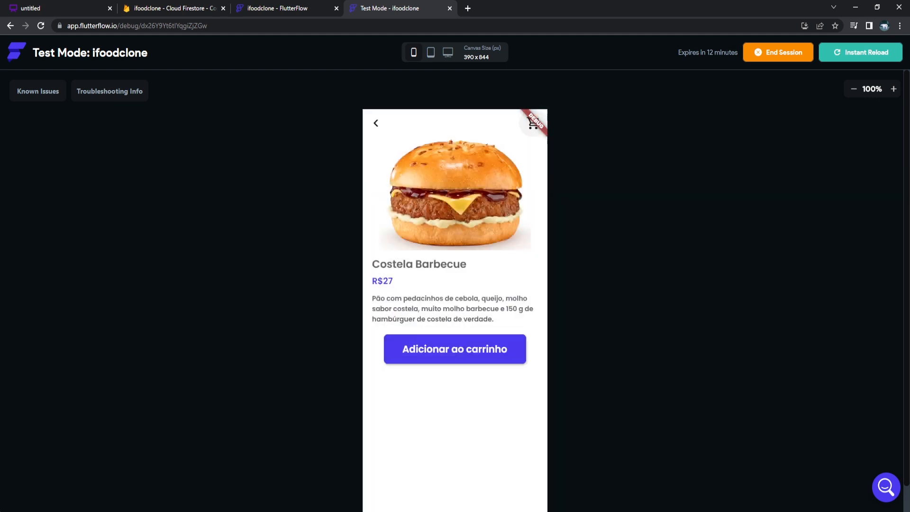
pyautogui.click(533, 123)
# Add Milkshake Negresco to the cart, then delete Costela Barbecue so the total is 17.
pyautogui.click(385, 123)
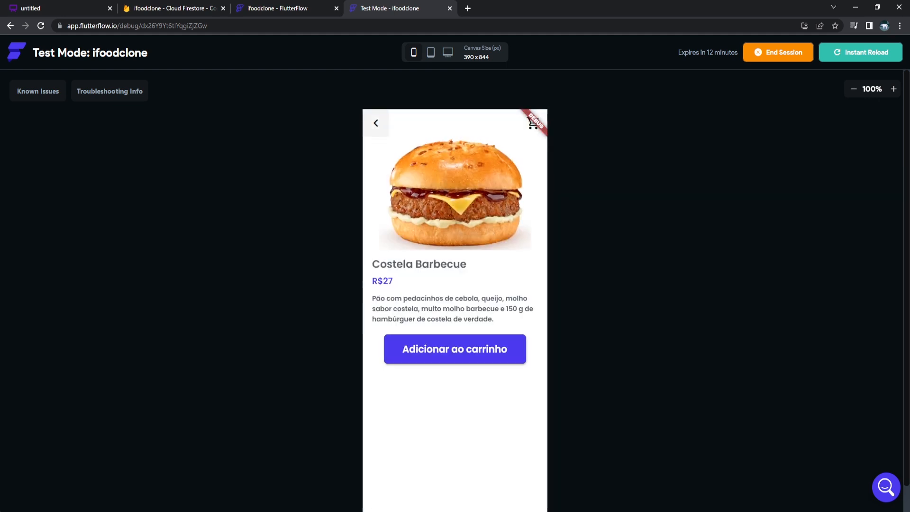
pyautogui.click(376, 123)
pyautogui.click(455, 249)
pyautogui.click(455, 376)
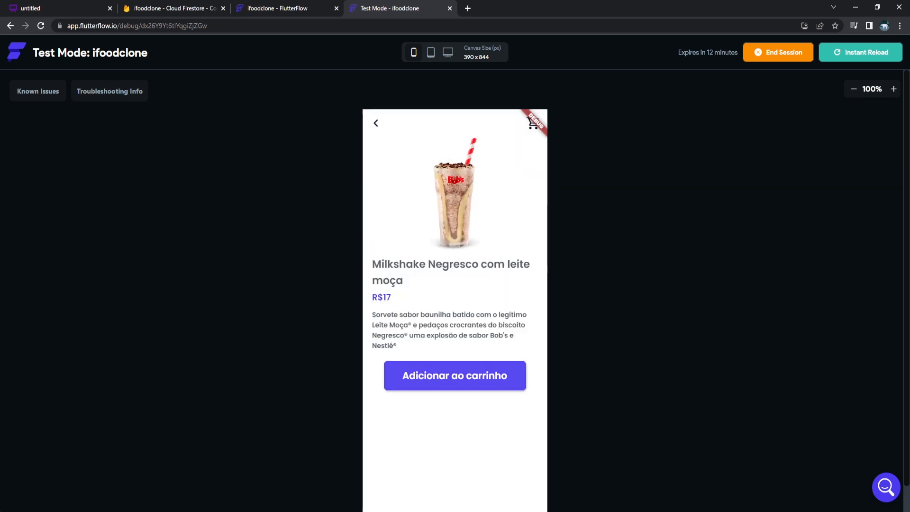
pyautogui.click(504, 344)
pyautogui.click(533, 123)
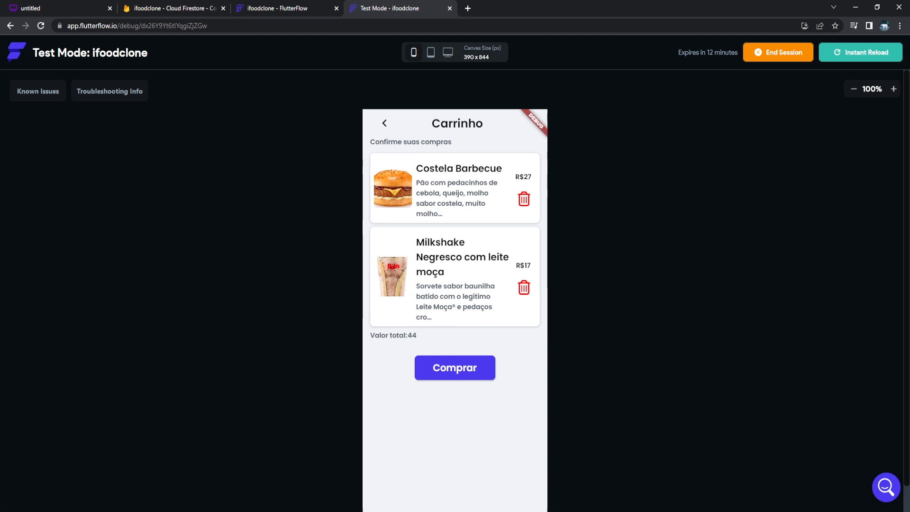
pyautogui.click(523, 199)
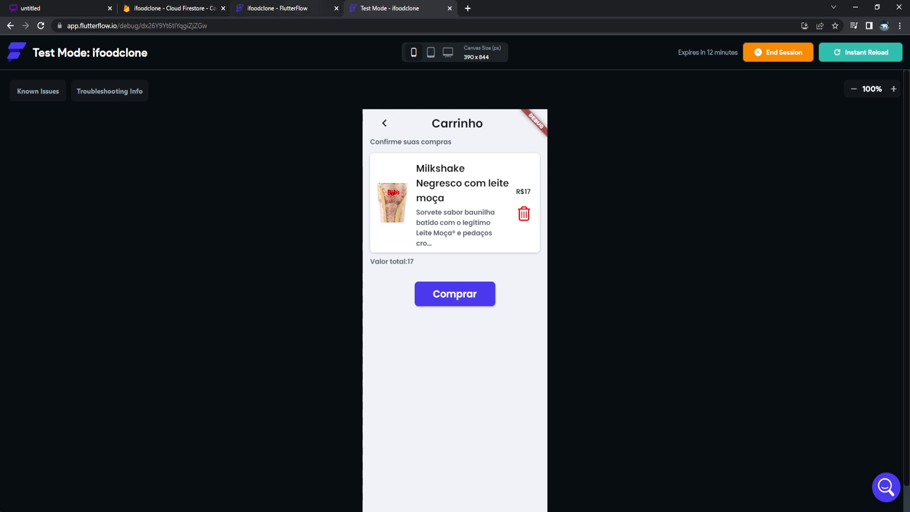
pyautogui.click(294, 8)
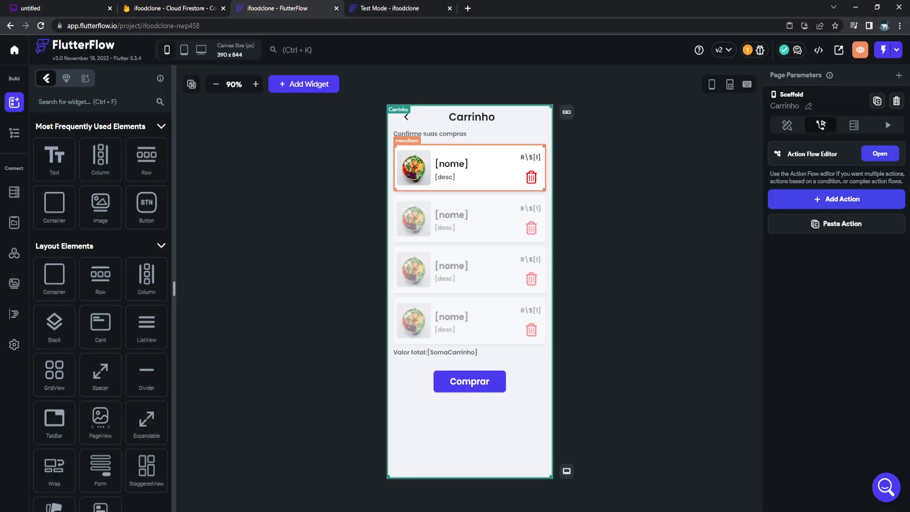
# Inspect the cart item's Image in the widget tree, then switch to the perfil page.
pyautogui.click(414, 168)
pyautogui.scroll(-2, 835, 331)
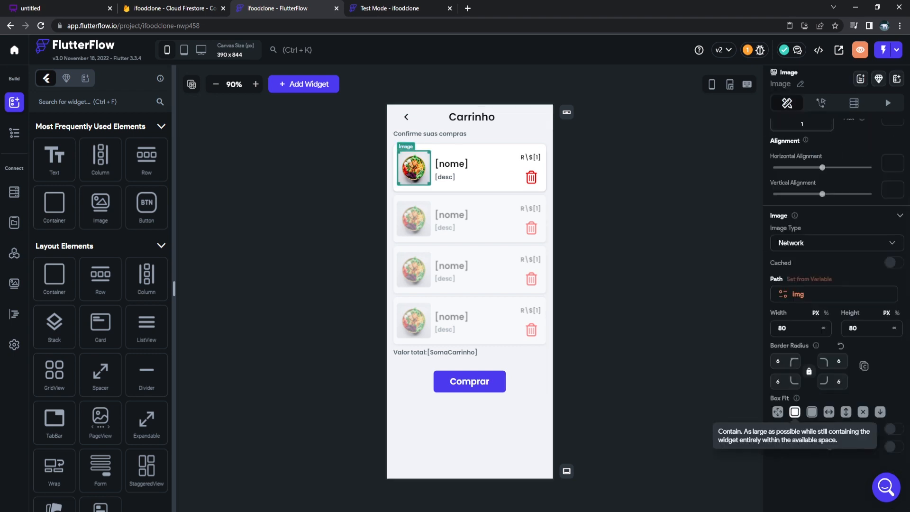
pyautogui.click(436, 88)
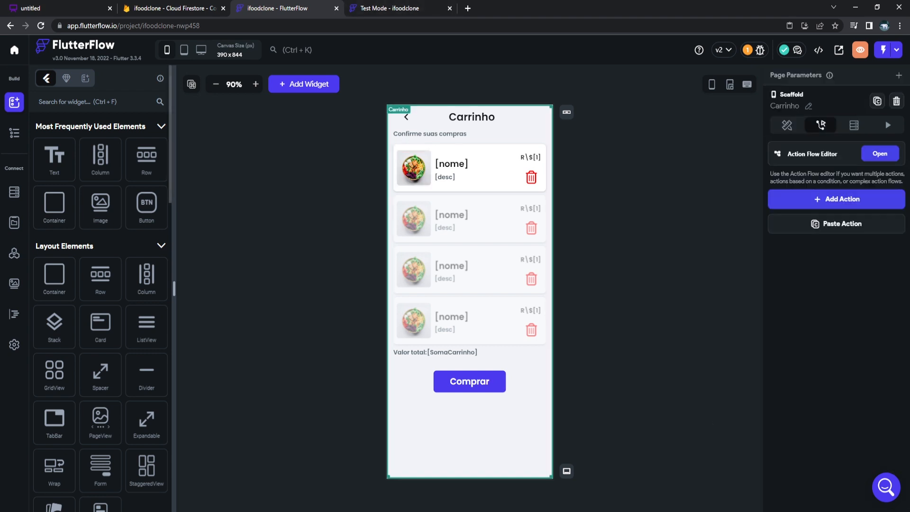
pyautogui.click(15, 133)
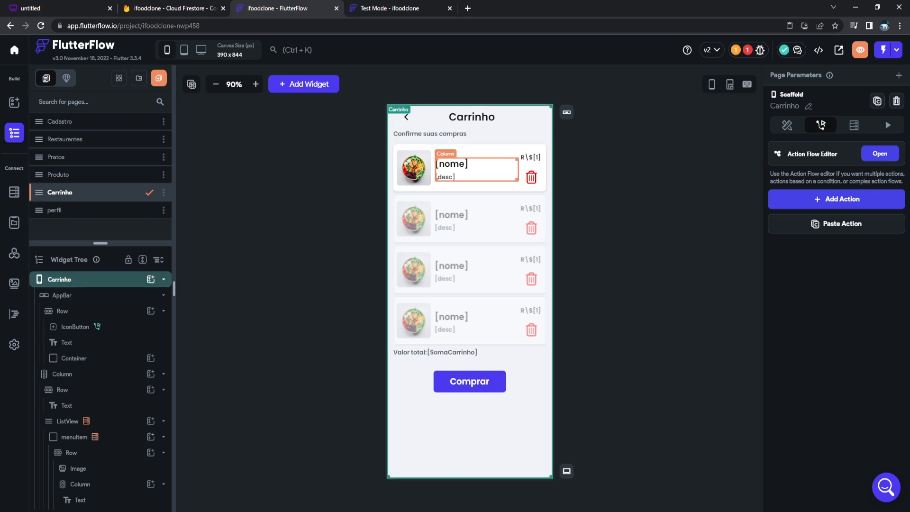
pyautogui.click(414, 168)
pyautogui.scroll(-3, 837, 285)
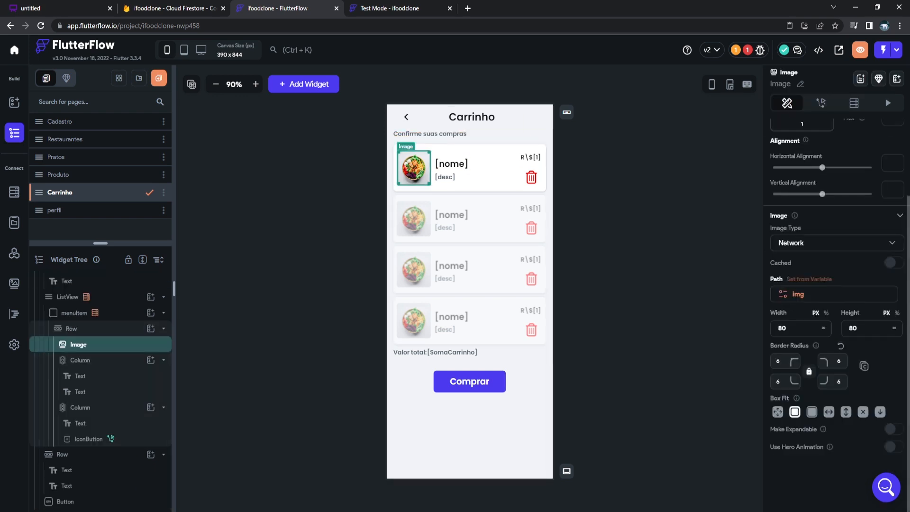
pyautogui.click(664, 294)
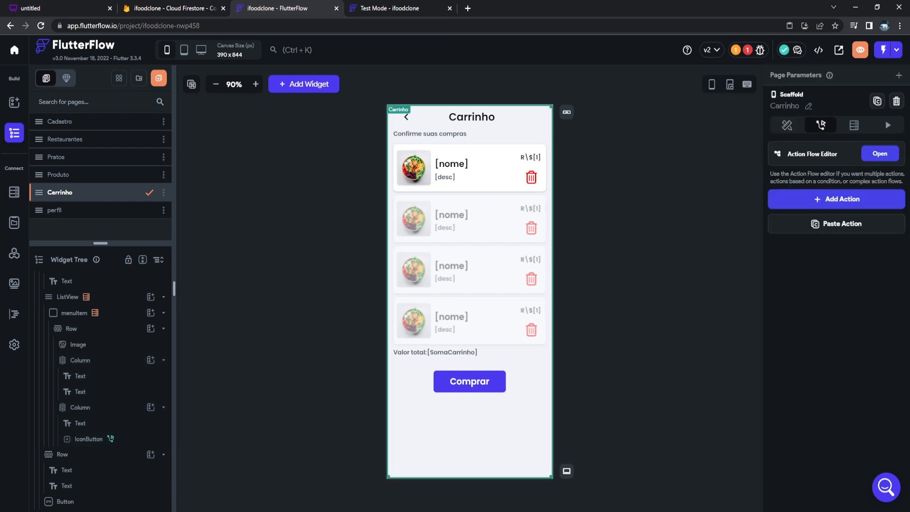
pyautogui.click(86, 210)
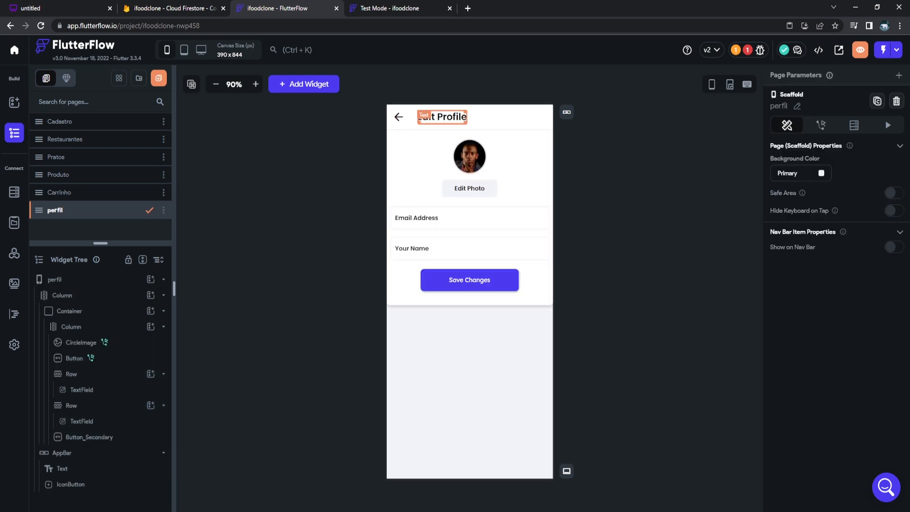
# Rename the Edit Profile app bar title to 'Editar Perfil'.
pyautogui.click(442, 117)
pyautogui.hotkey('ctrl', 'a')
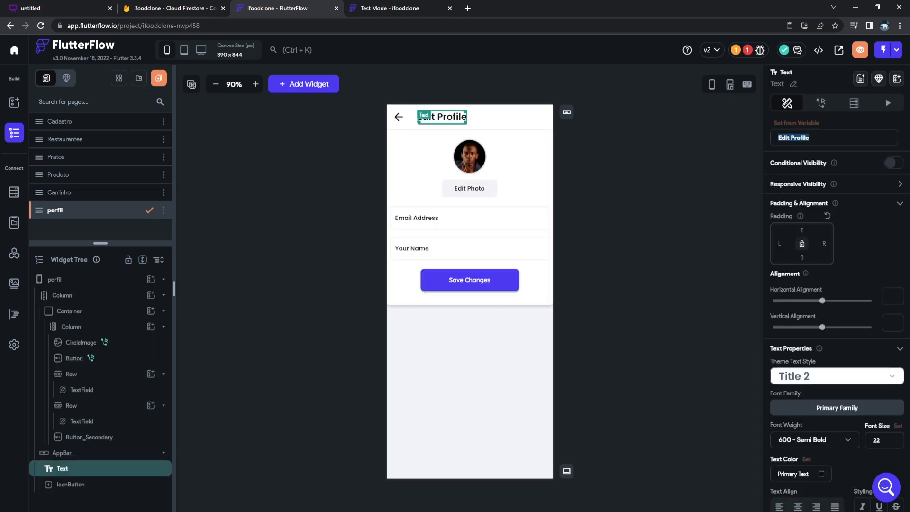
pyautogui.write('Editar Pf')
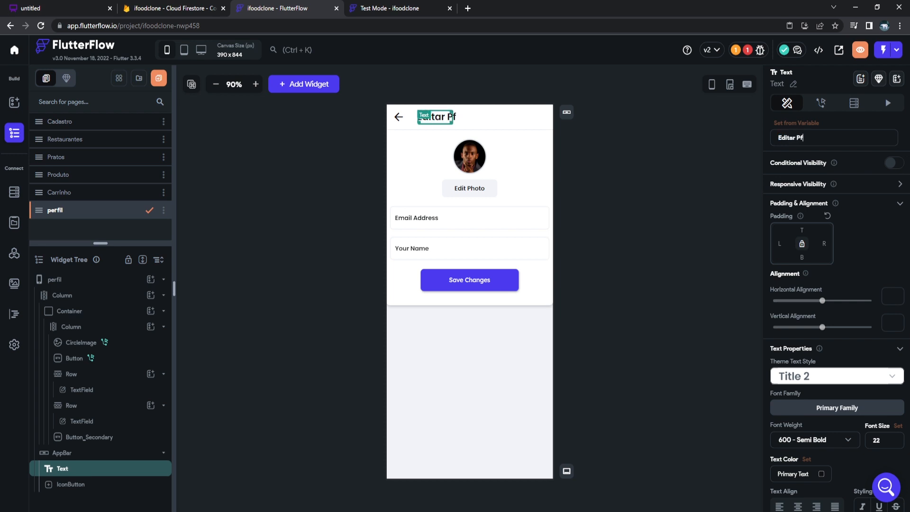
pyautogui.write('rfil')
# Give the CircleImage an on-tap Upload Photo/Video action with Gallery as the media source.
pyautogui.click(469, 156)
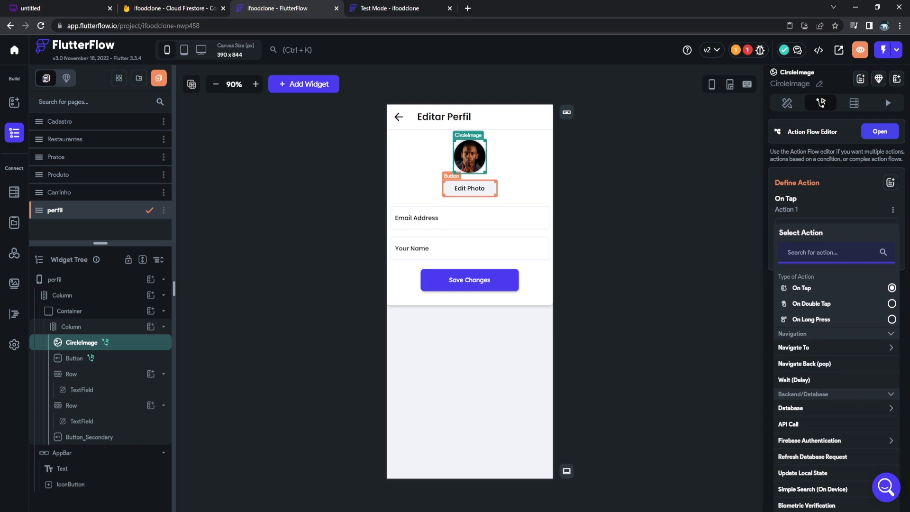
pyautogui.scroll(-5, 837, 308)
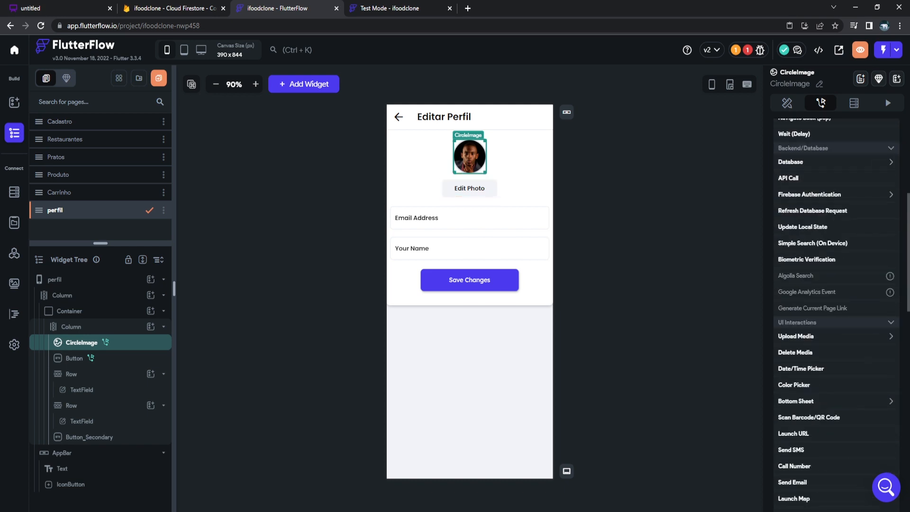
pyautogui.click(836, 336)
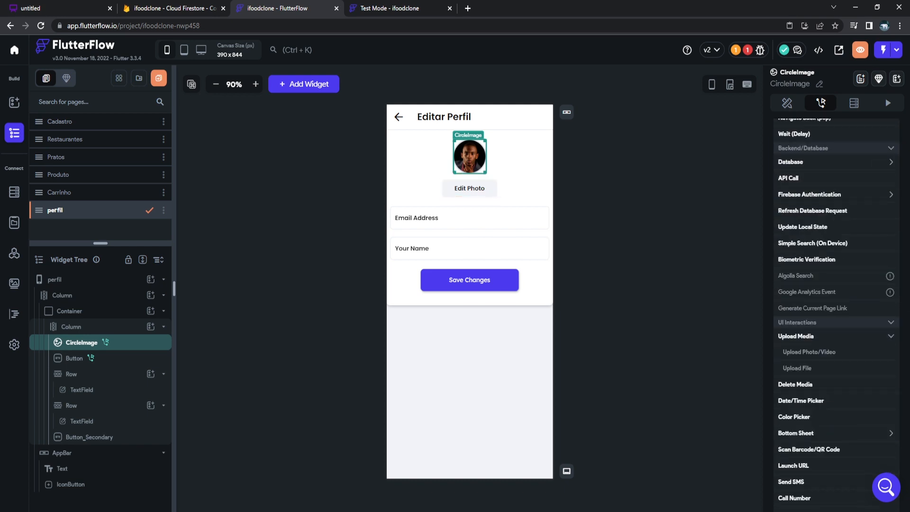
pyautogui.click(803, 352)
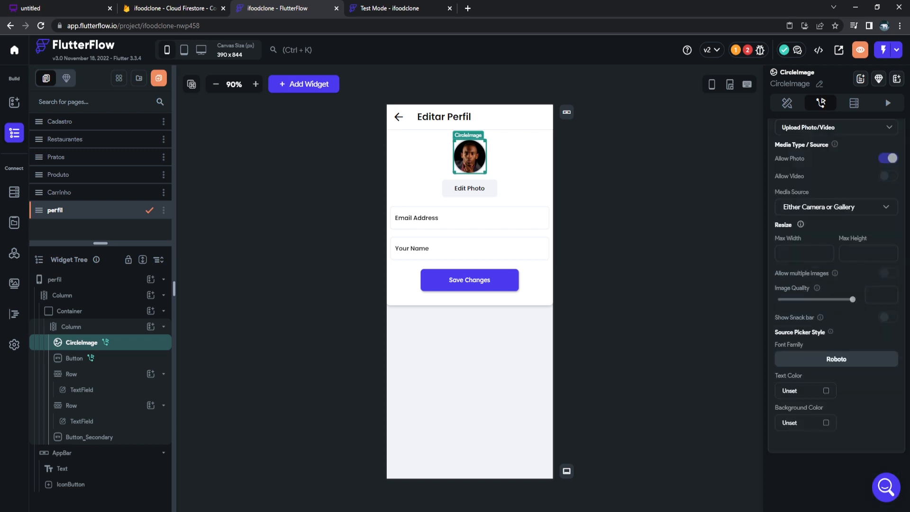
pyautogui.click(837, 207)
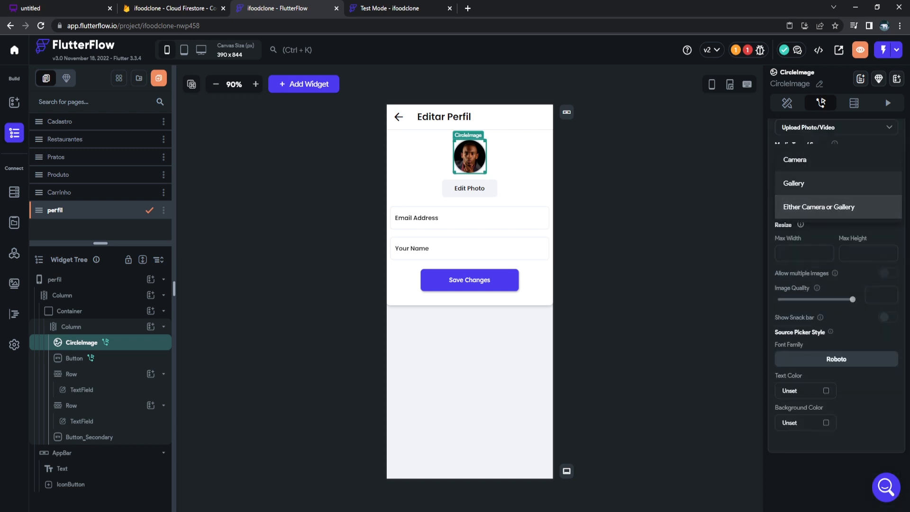
pyautogui.click(789, 183)
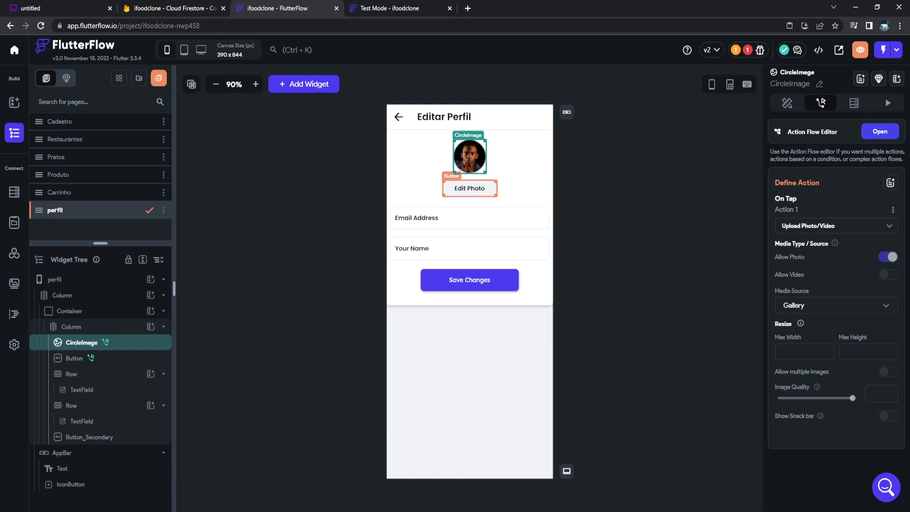
pyautogui.click(469, 188)
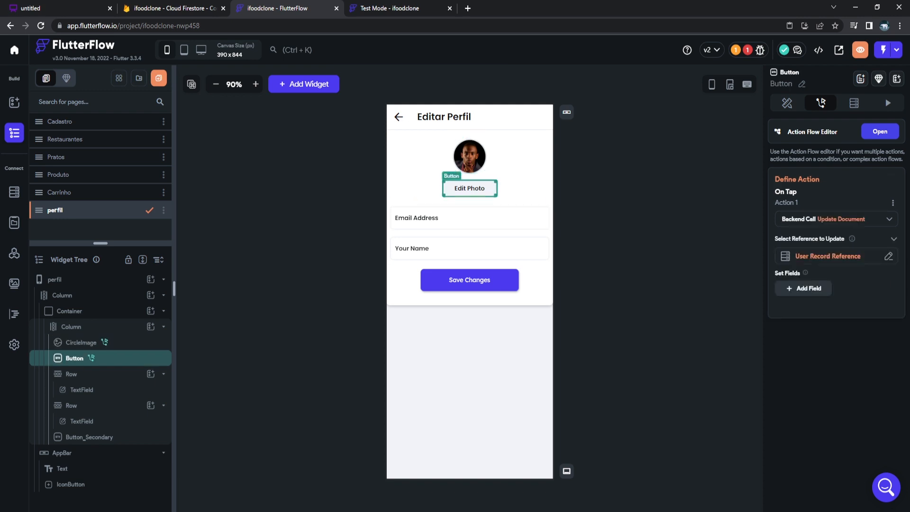
# Make the photo button's Update Document set the user's photo_url to the Uploaded File URL.
pyautogui.click(837, 256)
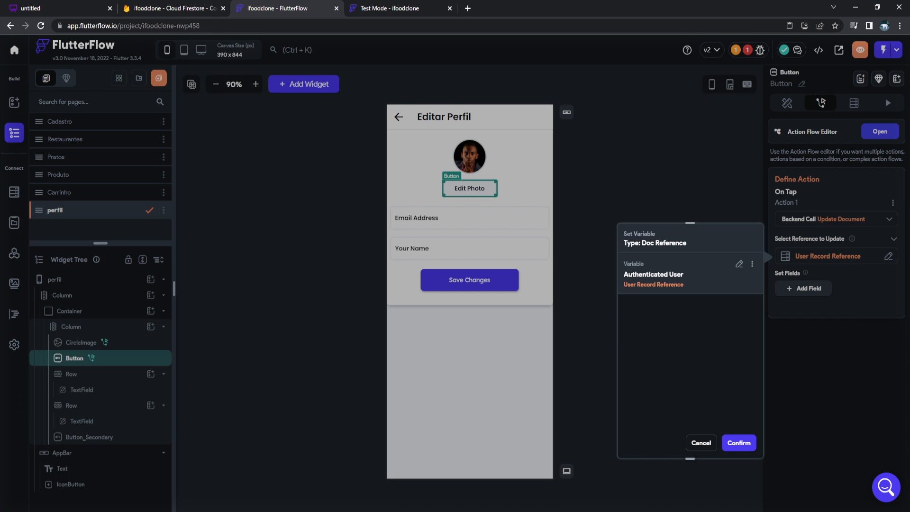
pyautogui.click(739, 264)
pyautogui.click(680, 397)
pyautogui.click(739, 443)
pyautogui.click(803, 288)
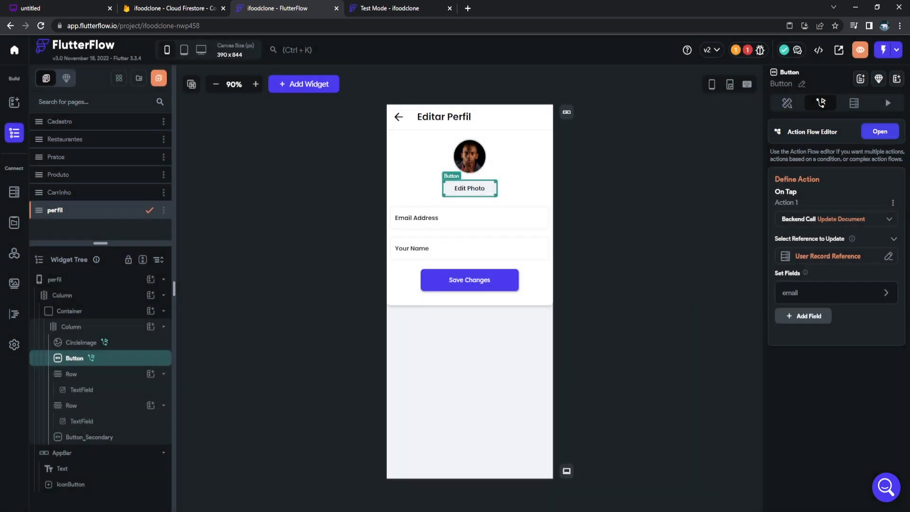
pyautogui.click(836, 351)
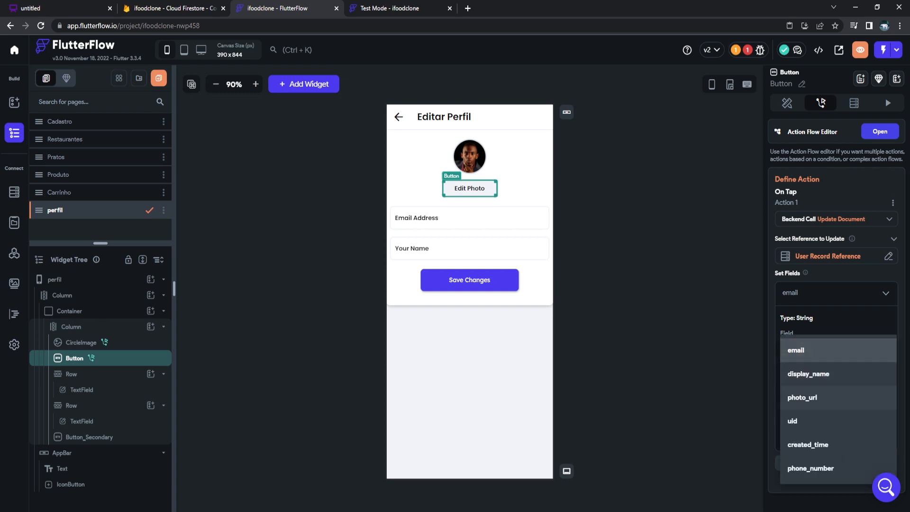
pyautogui.click(803, 397)
pyautogui.click(836, 392)
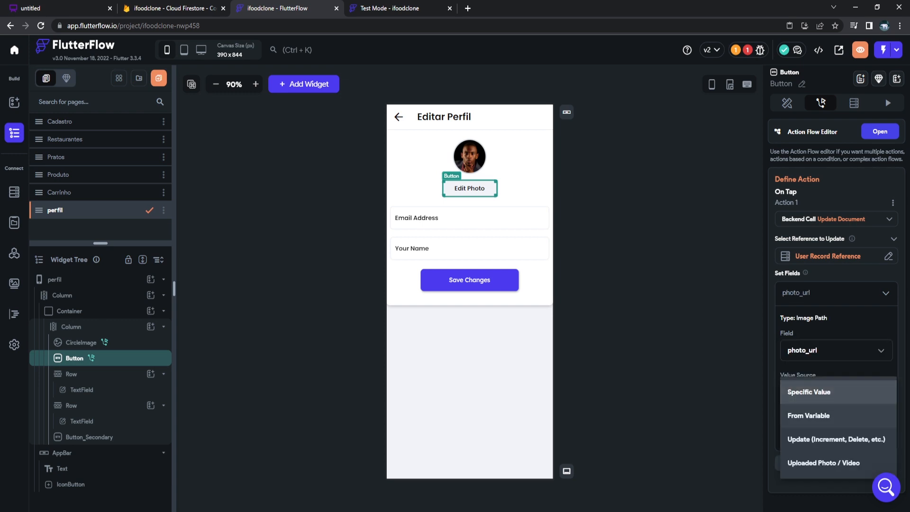
pyautogui.click(809, 415)
pyautogui.click(836, 422)
pyautogui.click(695, 407)
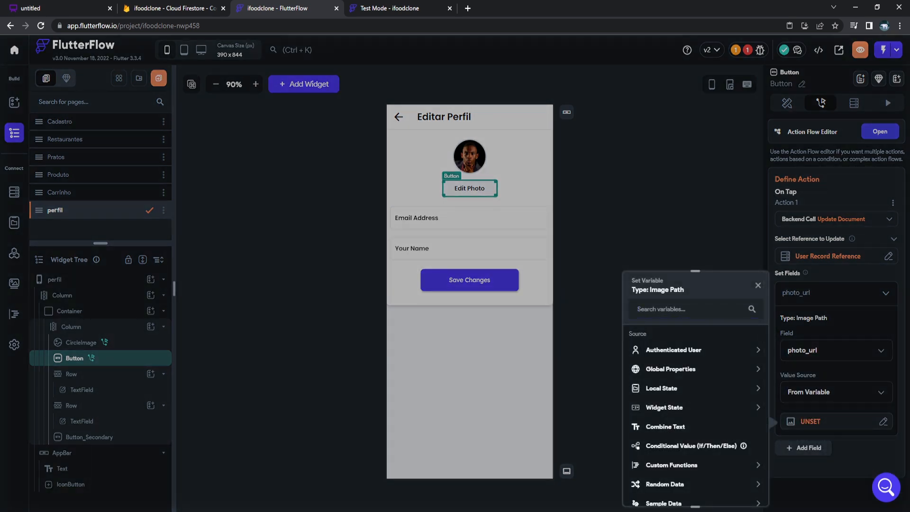
pyautogui.click(672, 438)
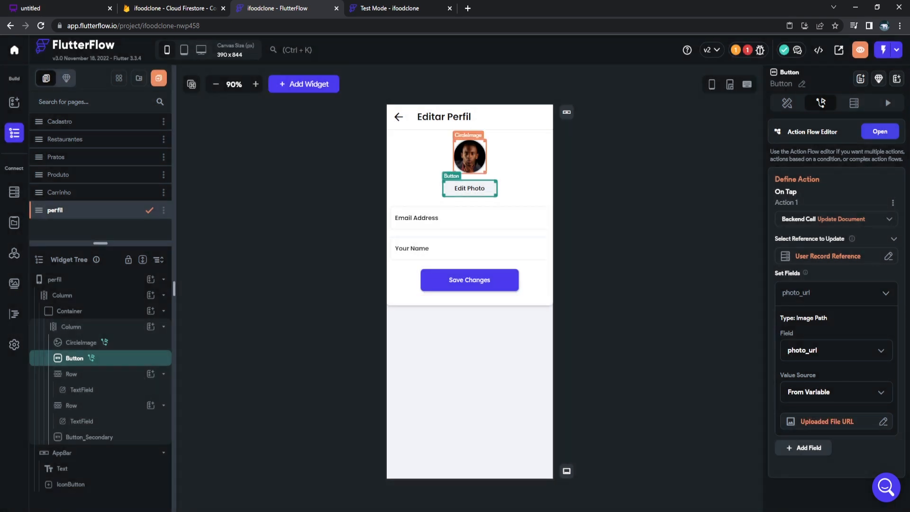
# Compare the photo and button actions, then select the Edit Photo button's label for replacement.
pyautogui.click(469, 157)
pyautogui.click(469, 188)
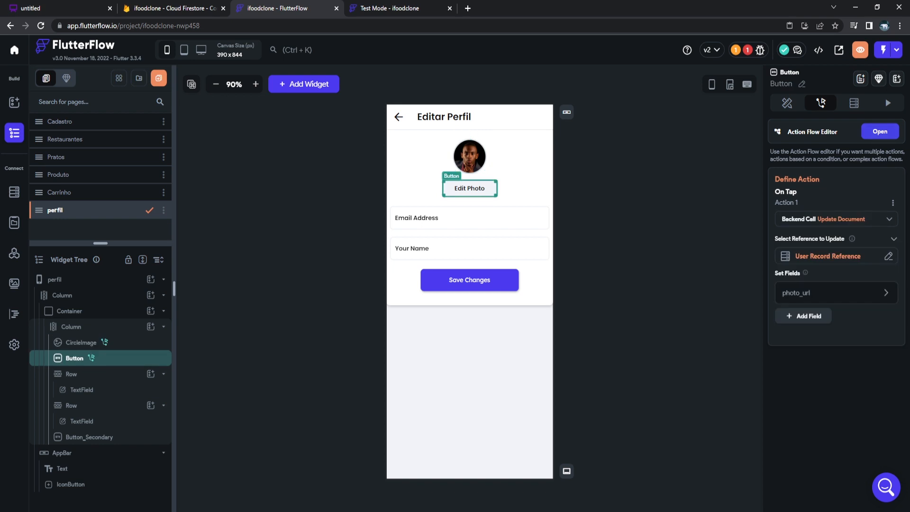
pyautogui.click(469, 157)
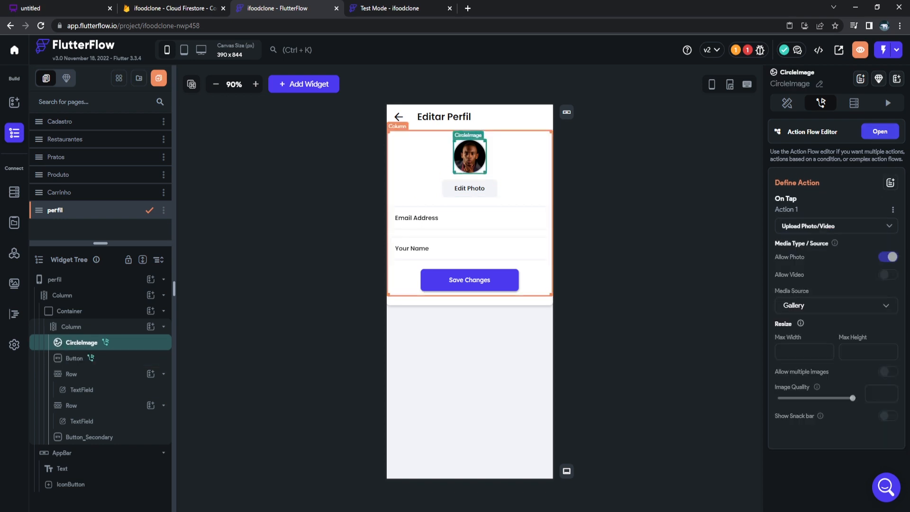
pyautogui.click(469, 188)
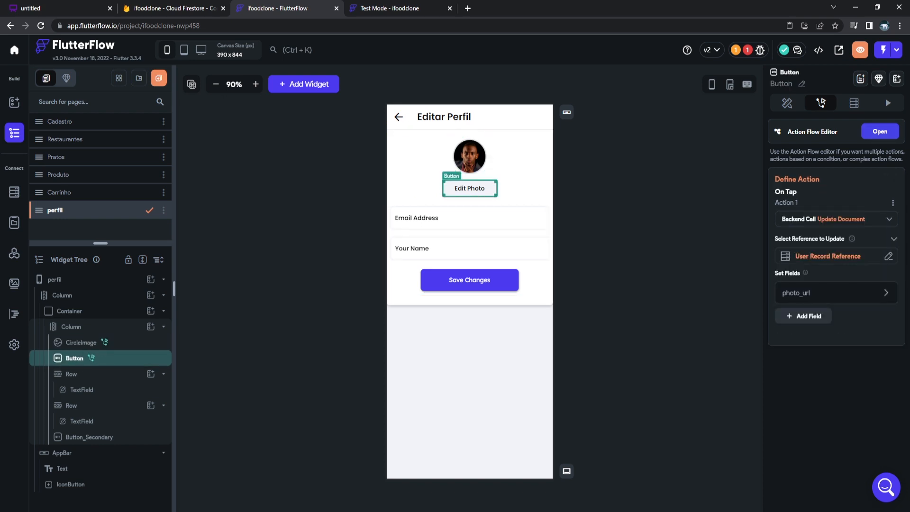
pyautogui.doubleClick(469, 188)
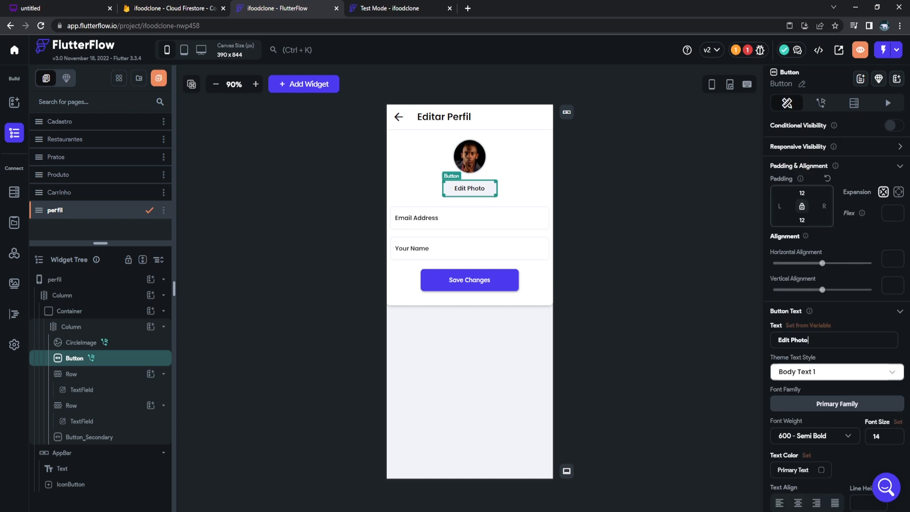
pyautogui.hotkey('ctrl', 'a')
pyautogui.write('Sa')
pyautogui.press('BackSpace')
pyautogui.press('BackSpace')
# Label the button 'Alterar foto' and make the CircleImage a Network image using the user's Photo URL.
pyautogui.write('Alterar foto')
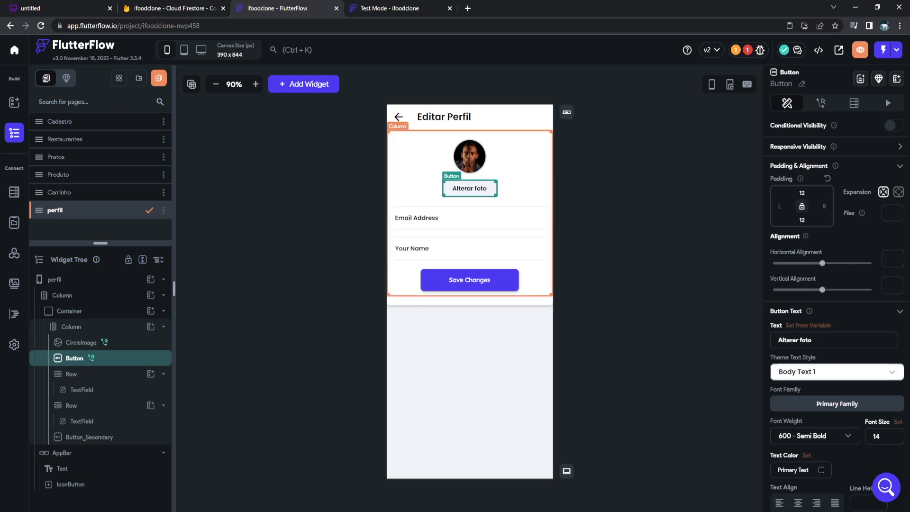
pyautogui.click(469, 157)
pyautogui.click(787, 103)
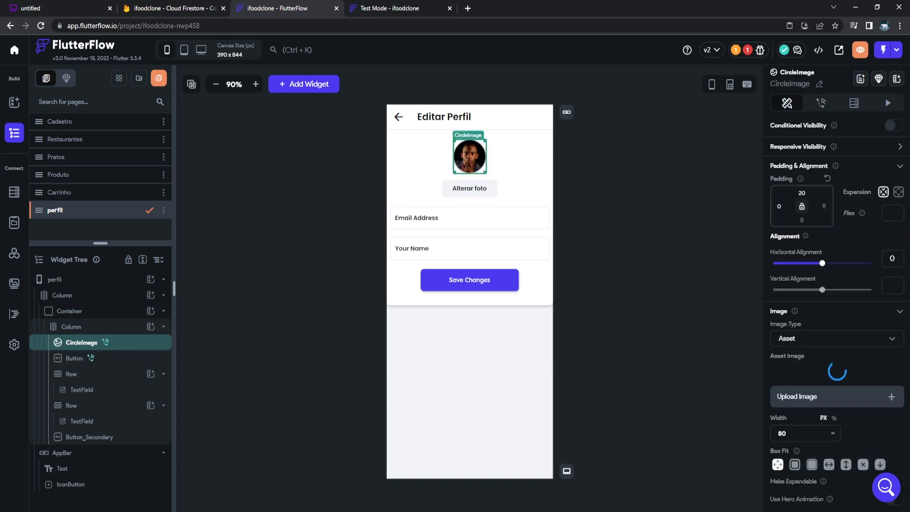
pyautogui.scroll(-2, 837, 303)
pyautogui.click(837, 304)
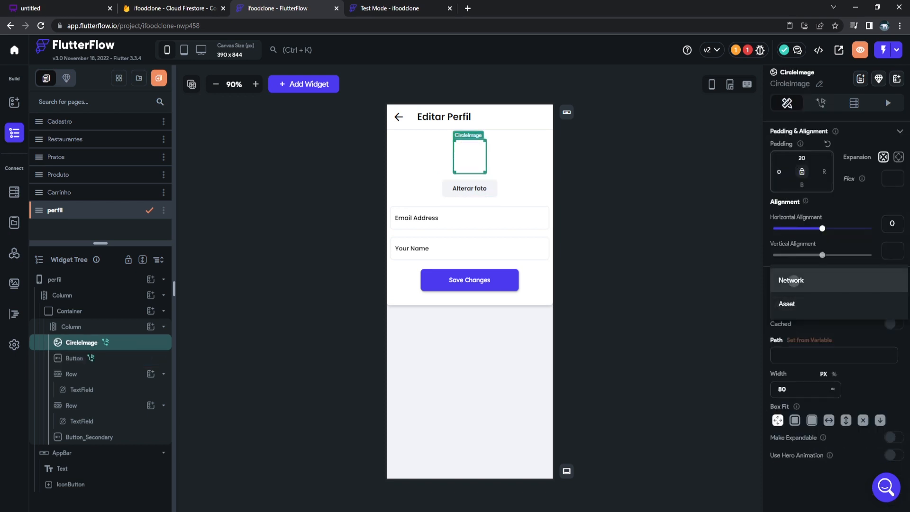
pyautogui.click(791, 280)
pyautogui.click(664, 349)
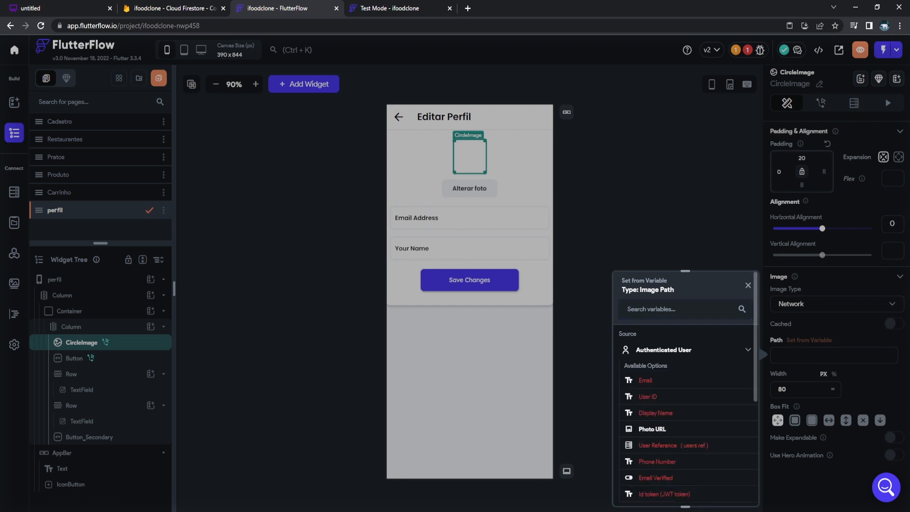
pyautogui.scroll(-1, 664, 379)
pyautogui.click(646, 380)
pyautogui.click(616, 228)
pyautogui.click(470, 157)
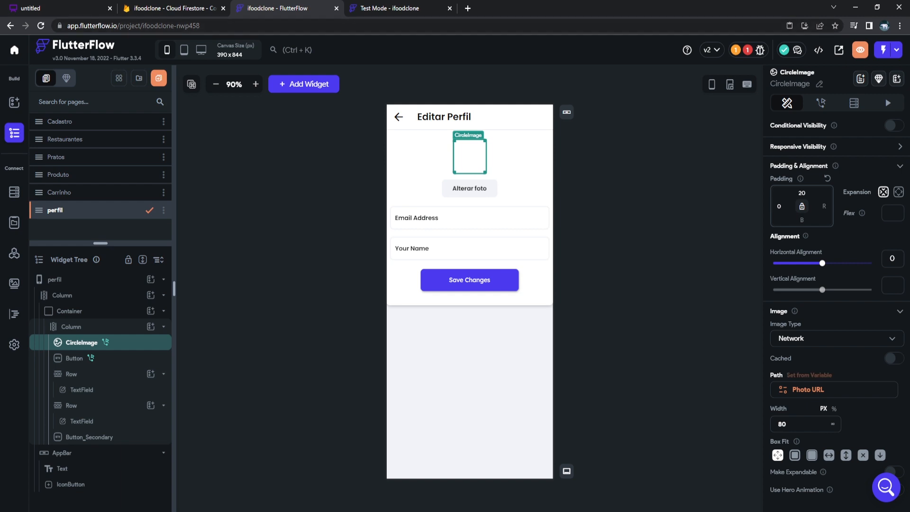
# Open a new browser tab to find a sample profile photo, then return to the editor.
pyautogui.click(467, 9)
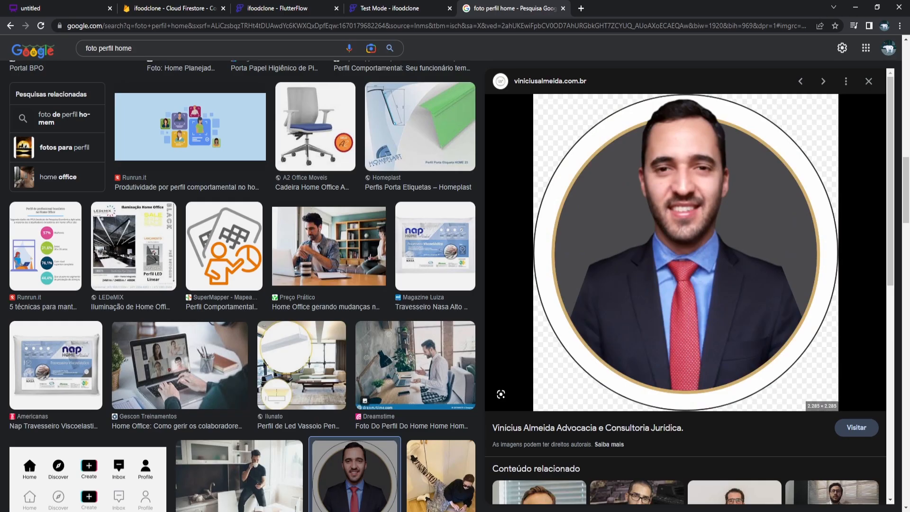
pyautogui.click(397, 8)
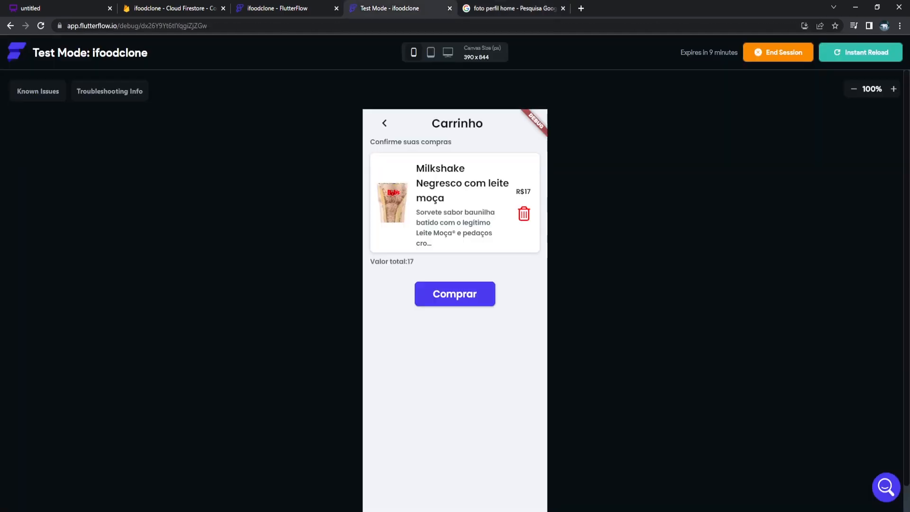
pyautogui.click(292, 8)
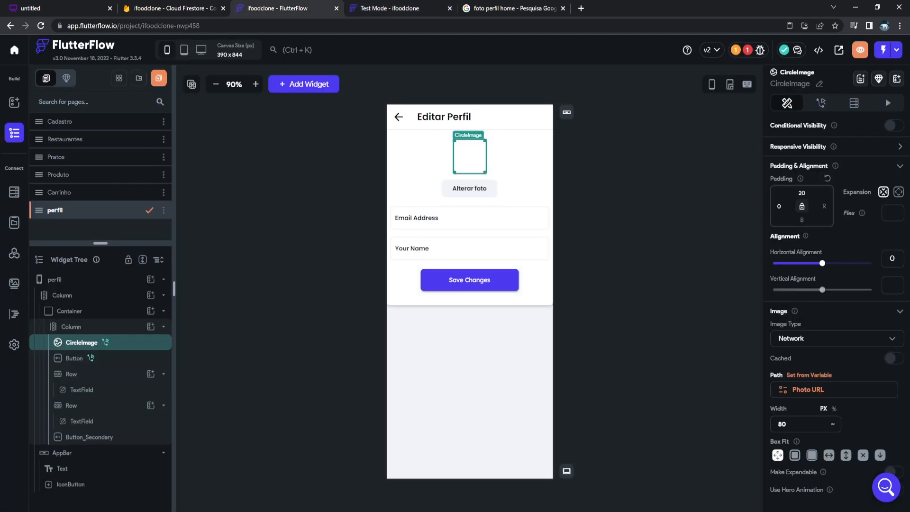
# Paste the copied image link as the default value of the CircleImage's photo URL.
pyautogui.click(809, 389)
pyautogui.click(679, 371)
pyautogui.hotkey('ctrl', 'v')
pyautogui.click(735, 491)
pyautogui.click(621, 265)
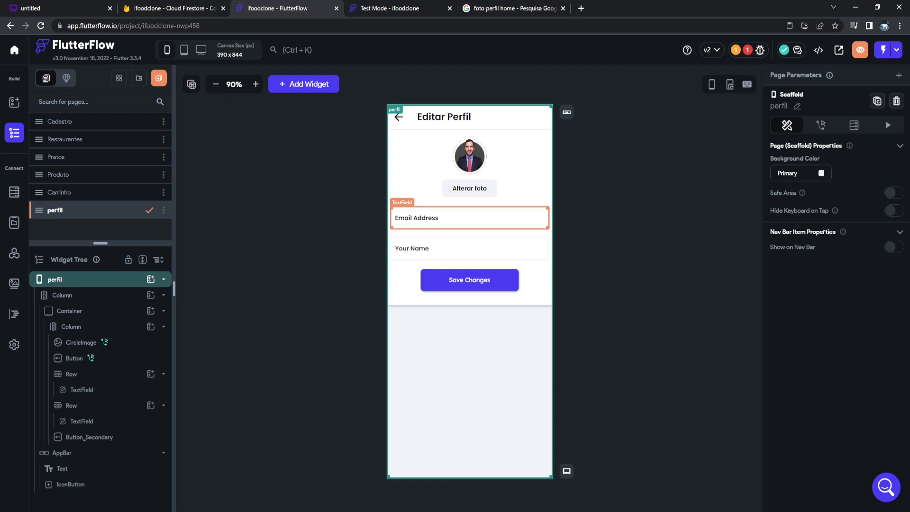
# Relabel the text fields 'Endereço de email' and 'Alterar nome'.
pyautogui.click(490, 218)
pyautogui.scroll(-2, 834, 293)
pyautogui.scroll(-2, 834, 294)
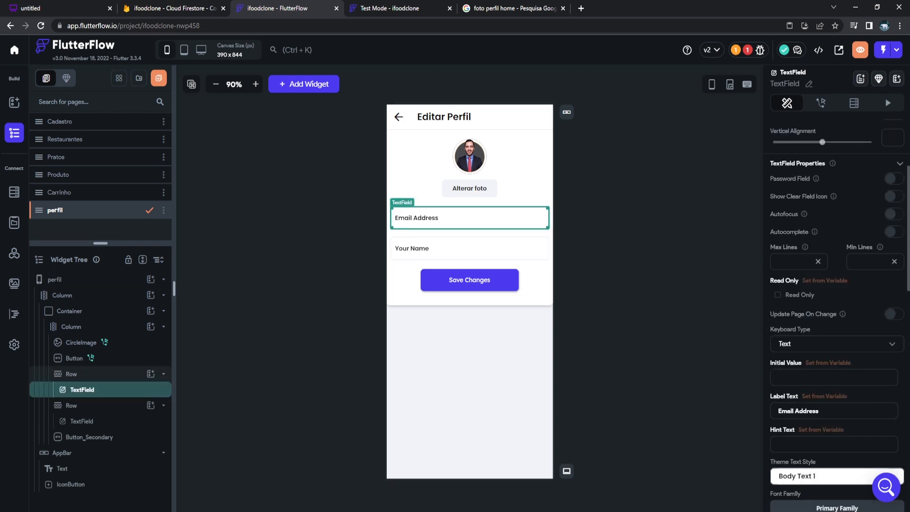
pyautogui.hotkey('ctrl', 'a')
pyautogui.press('BackSpace')
pyautogui.write('Ende')
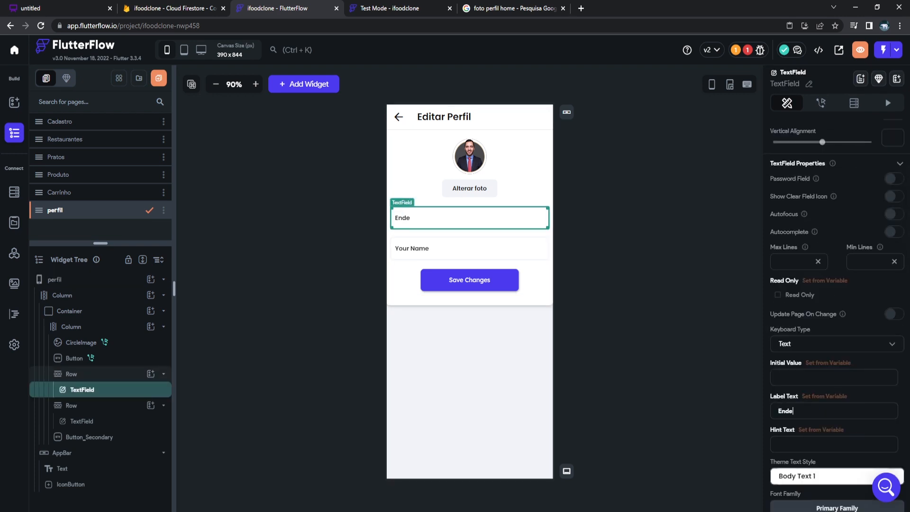
pyautogui.write('reço de amail')
pyautogui.click(469, 248)
pyautogui.hotkey('ctrl', 'a')
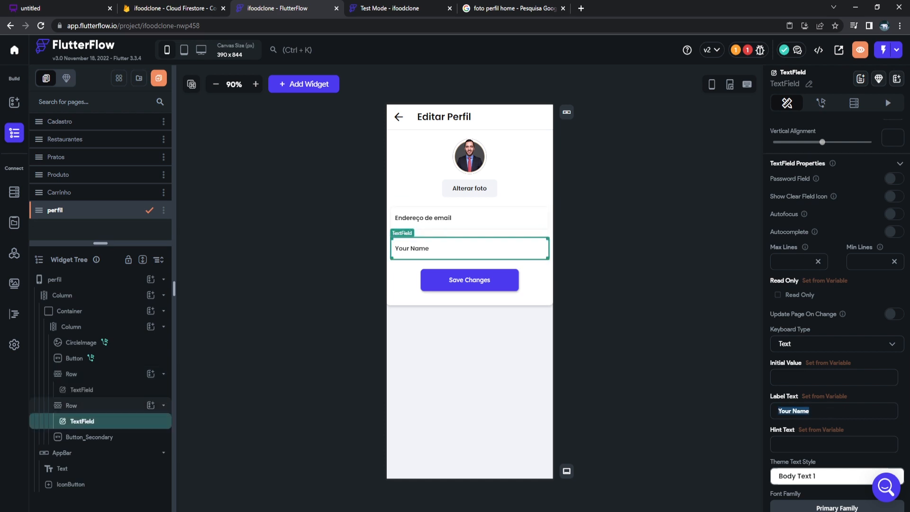
pyautogui.write('Alterar nome')
# Change the Save Changes button text to 'Salvar alterações'.
pyautogui.click(469, 280)
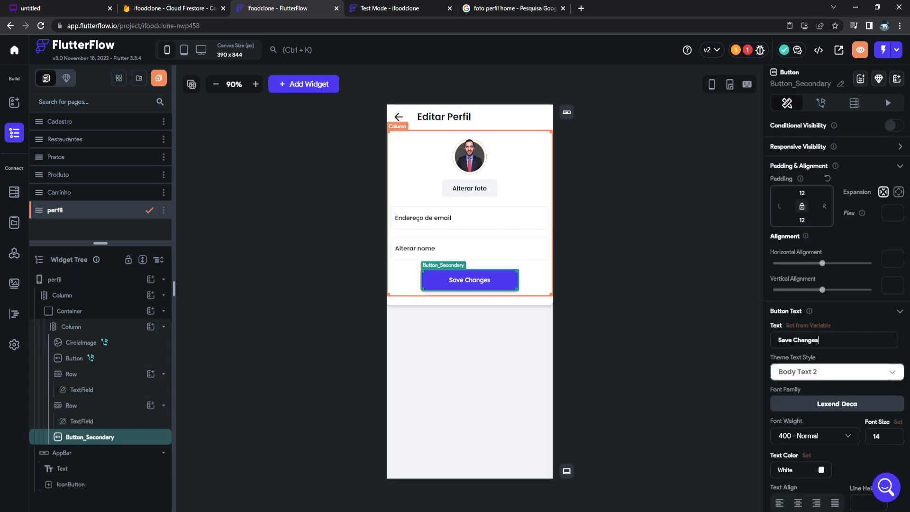
pyautogui.hotkey('ctrl', 'a')
pyautogui.write('S')
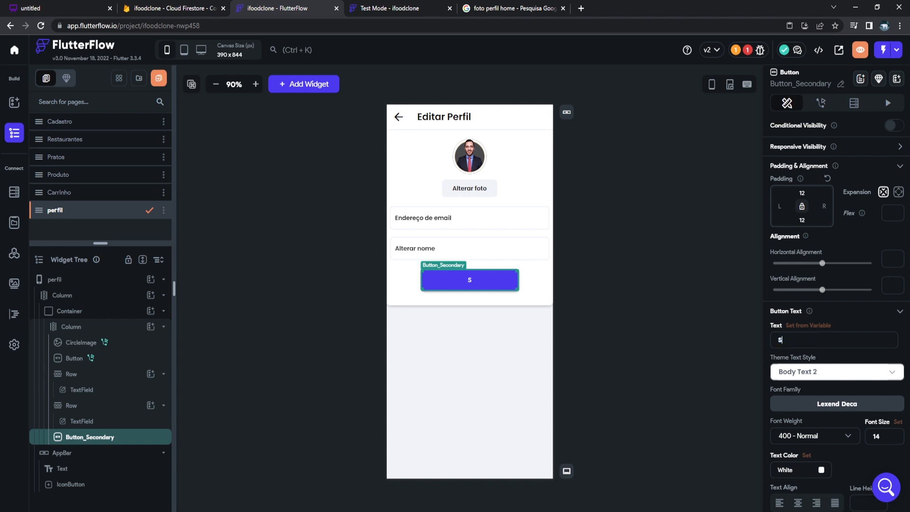
pyautogui.write('alvar alterações')
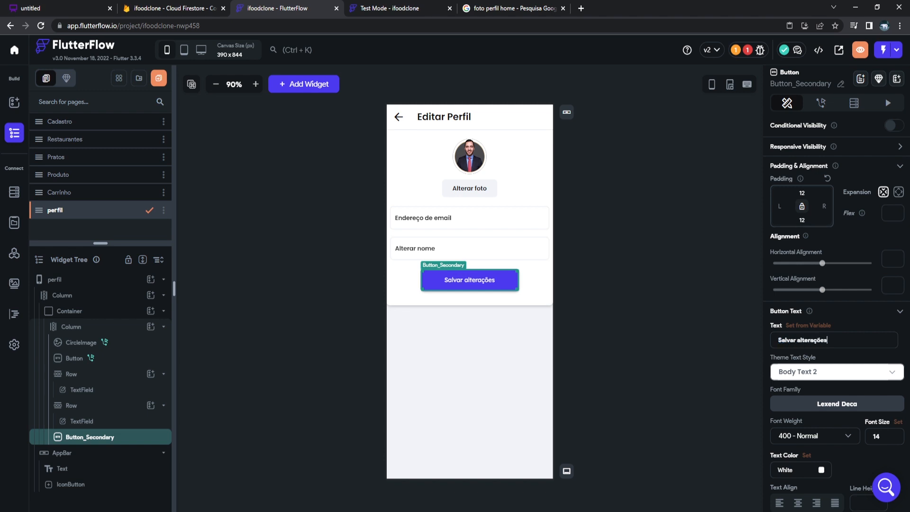
pyautogui.scroll(-1, 836, 304)
# Add an Update Document action on the authenticated user's record to the Salvar alterações button.
pyautogui.click(821, 103)
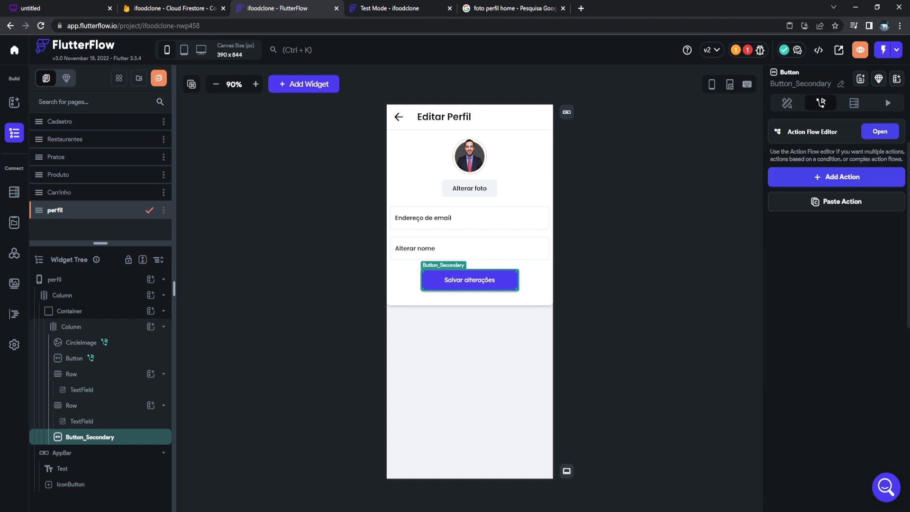
pyautogui.click(837, 176)
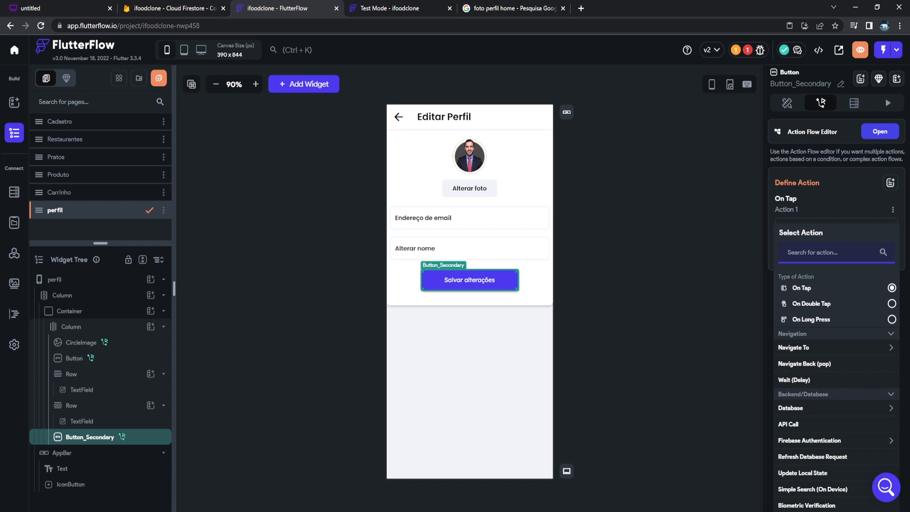
pyautogui.click(791, 408)
pyautogui.click(807, 441)
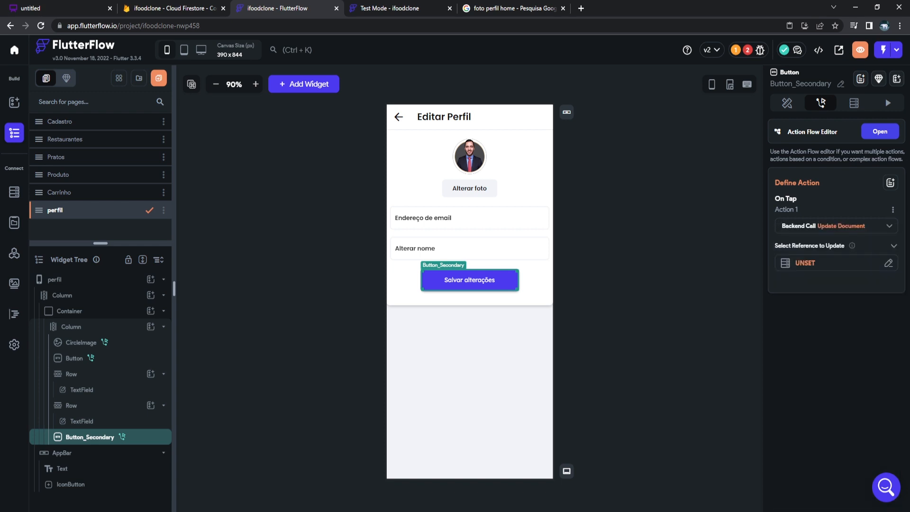
pyautogui.click(820, 263)
pyautogui.click(672, 308)
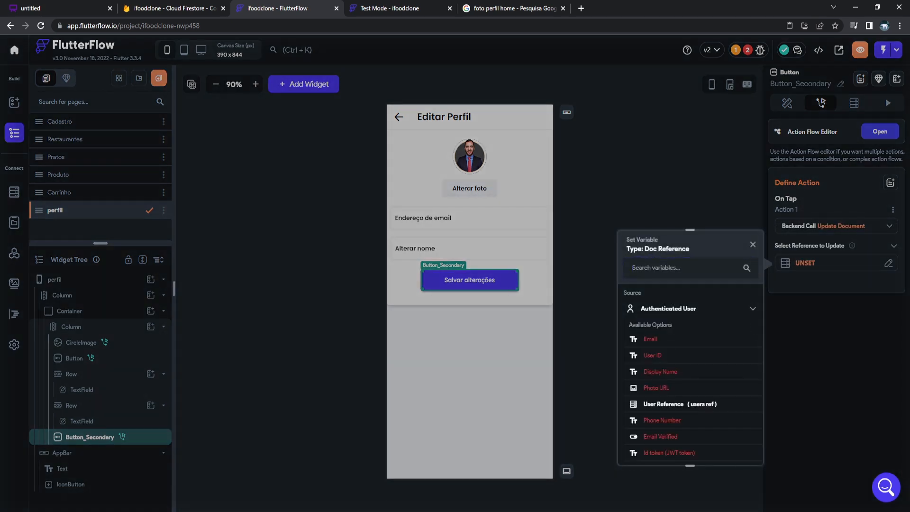
pyautogui.scroll(-1, 683, 350)
pyautogui.click(680, 355)
# Set the email field from the Endereço de email text field's widget state.
pyautogui.click(804, 295)
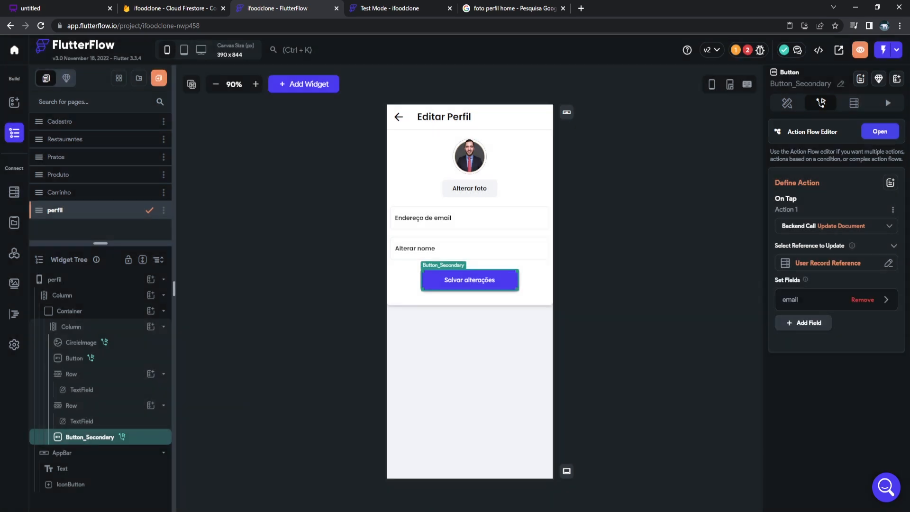
pyautogui.click(820, 300)
pyautogui.click(836, 399)
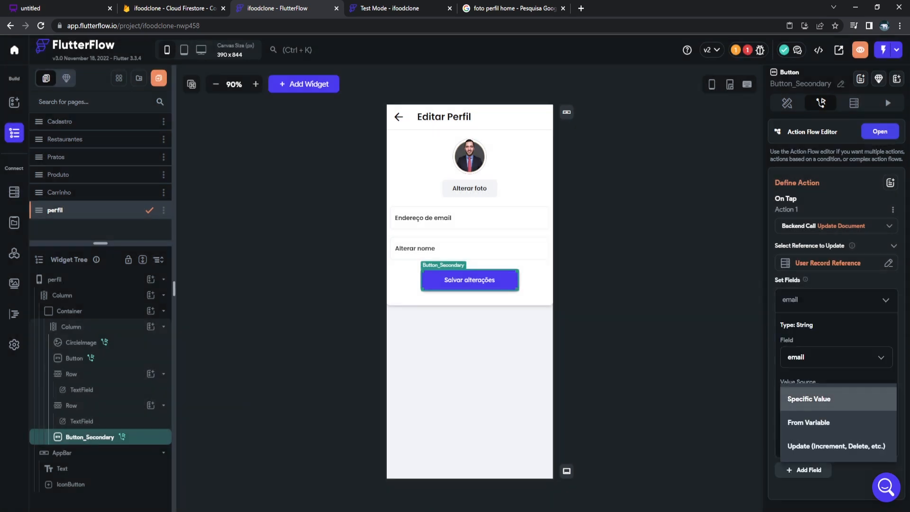
pyautogui.click(808, 421)
pyautogui.click(665, 408)
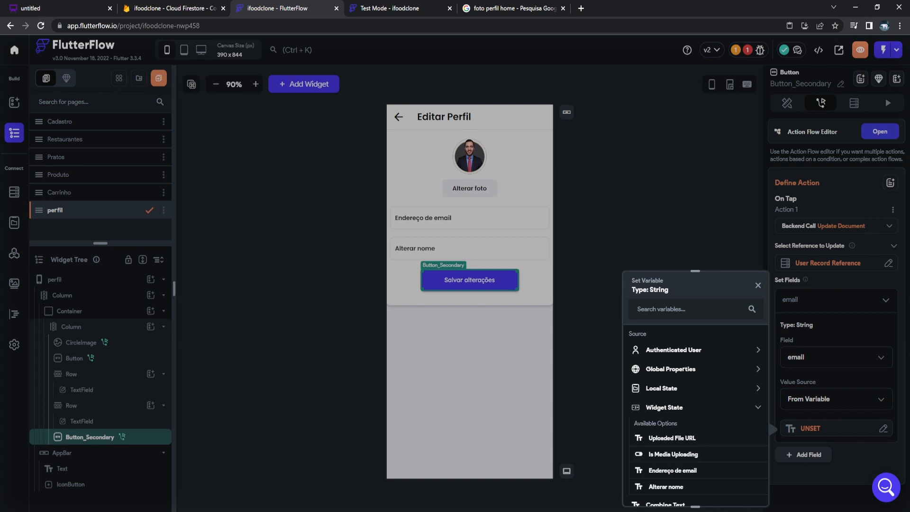
pyautogui.click(672, 471)
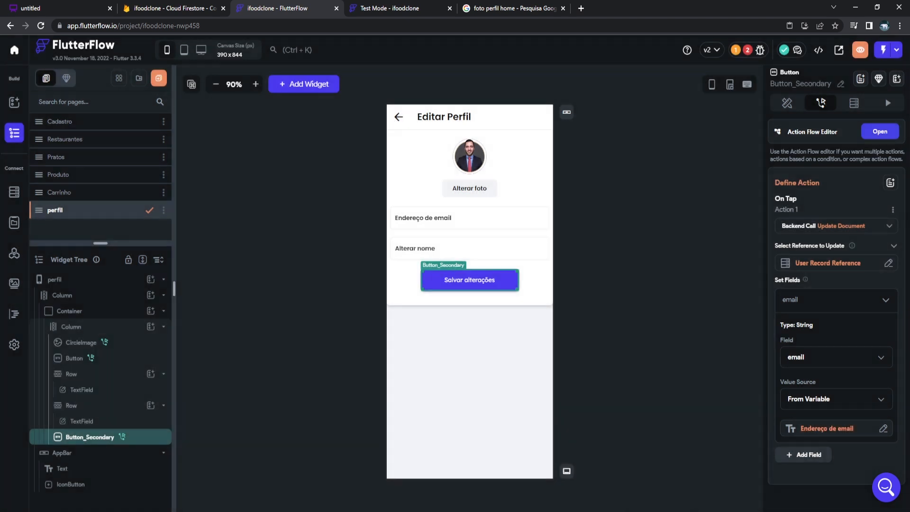
# Set display_name from the Alterar nome text field's widget state.
pyautogui.click(803, 454)
pyautogui.scroll(-2, 825, 427)
pyautogui.click(836, 400)
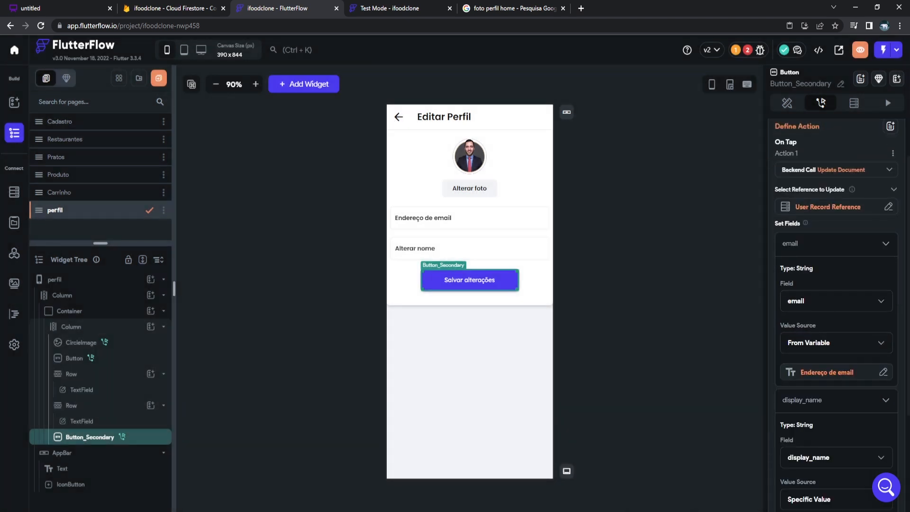
pyautogui.scroll(-4, 836, 399)
pyautogui.click(836, 352)
pyautogui.click(836, 376)
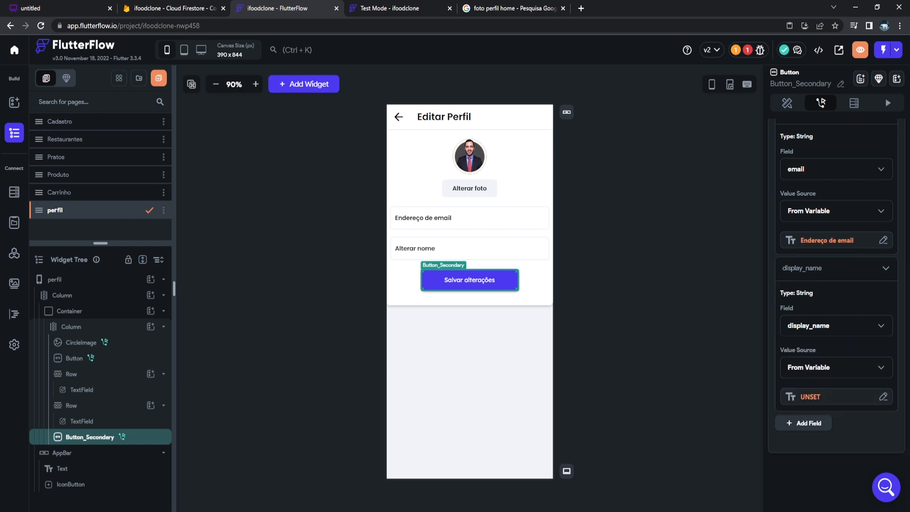
pyautogui.click(836, 397)
pyautogui.click(664, 408)
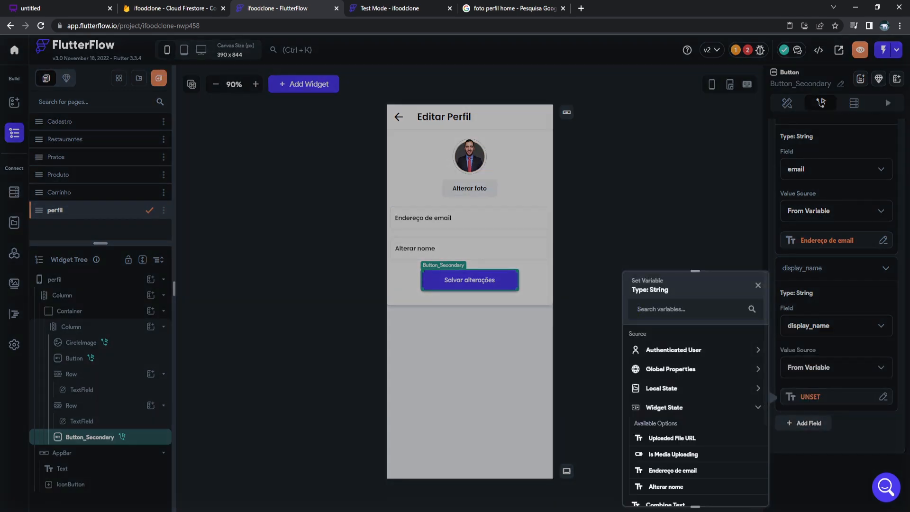
pyautogui.click(667, 486)
pyautogui.click(655, 403)
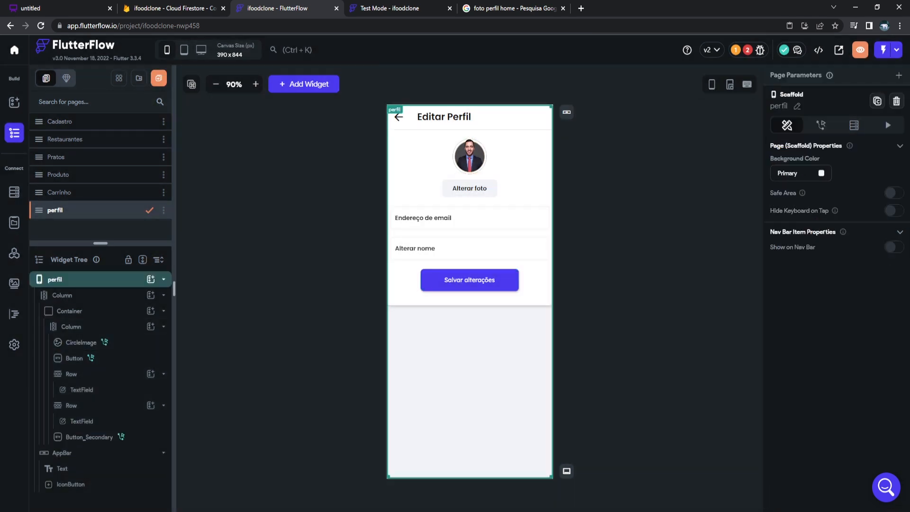
# Review the project's outstanding issues and go to the Firebase storage setup.
pyautogui.click(749, 49)
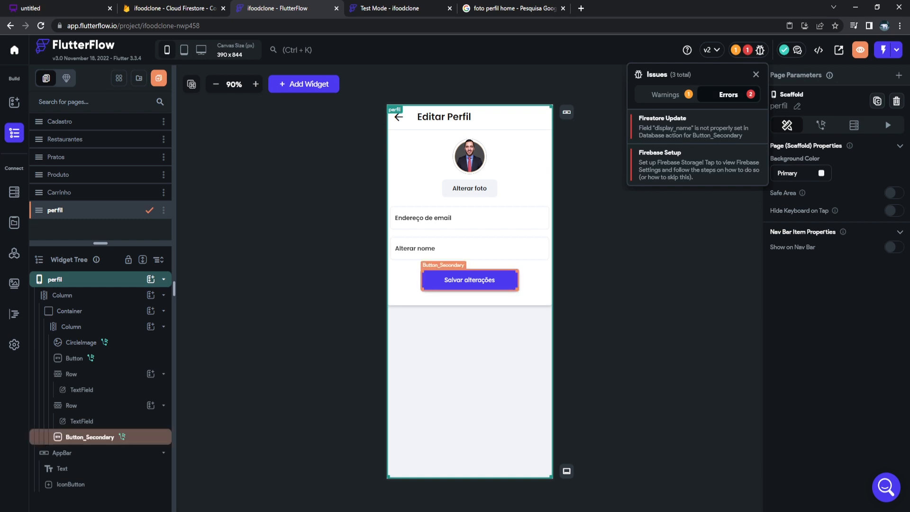
pyautogui.click(693, 128)
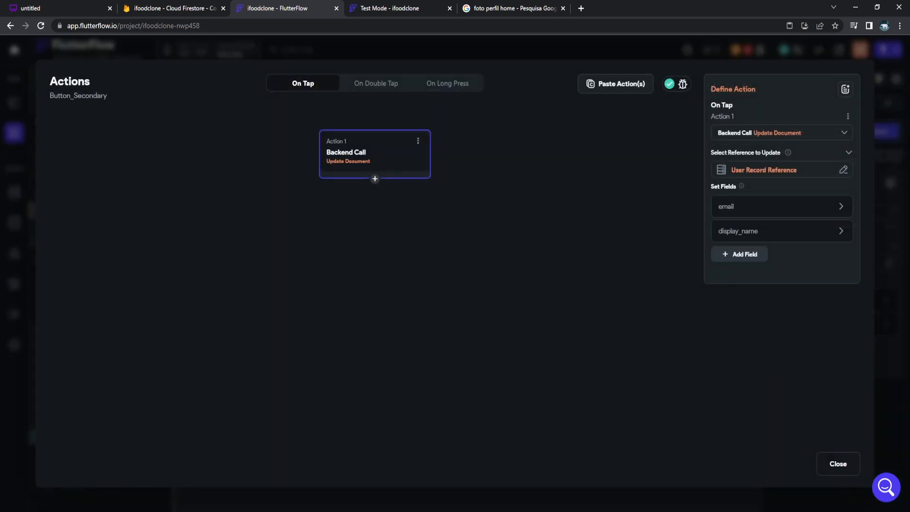
pyautogui.click(837, 464)
pyautogui.click(750, 50)
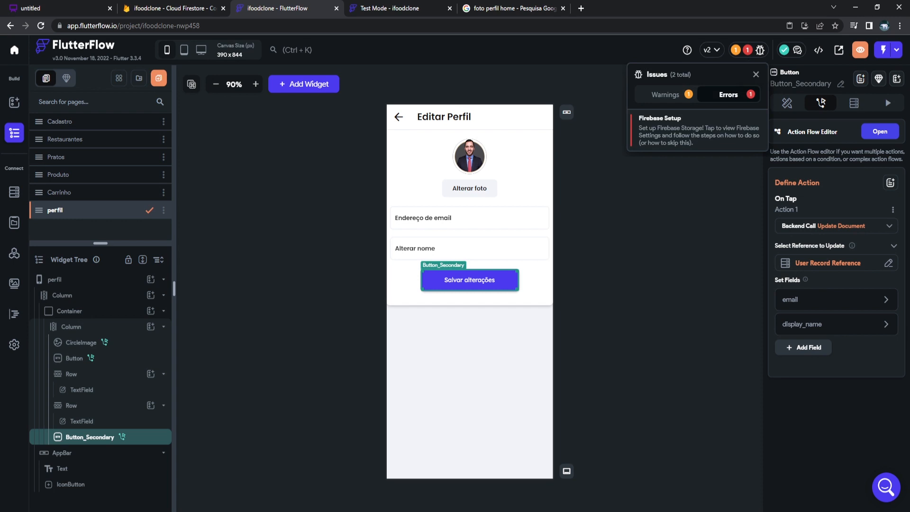
pyautogui.click(699, 131)
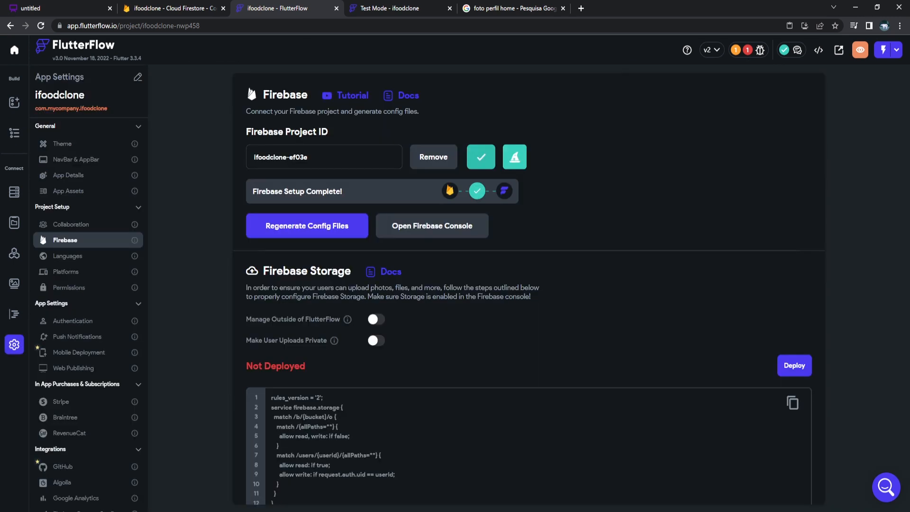
# Deploy the Firebase storage rules.
pyautogui.scroll(-1, 529, 289)
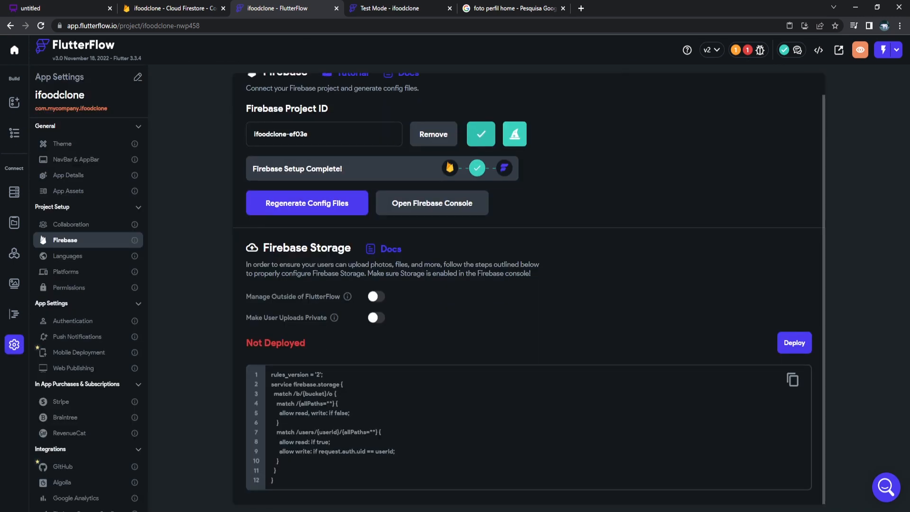
pyautogui.click(794, 343)
pyautogui.click(522, 296)
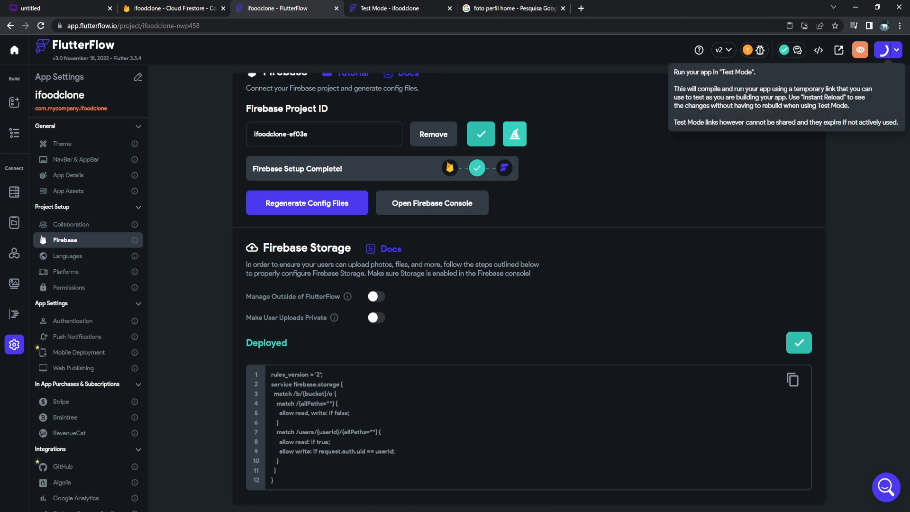
# Start a Test Mode run, then return to the page editor in FlutterFlow.
pyautogui.click(884, 50)
pyautogui.click(386, 8)
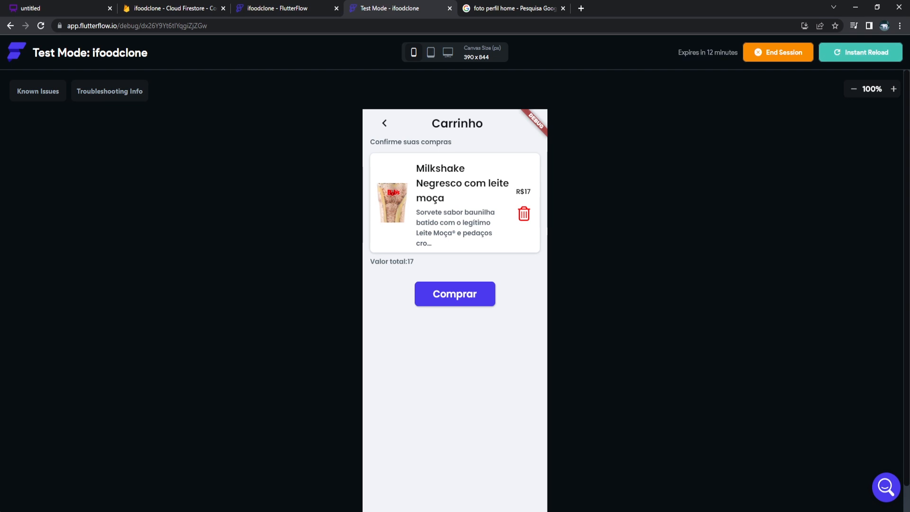
pyautogui.click(279, 8)
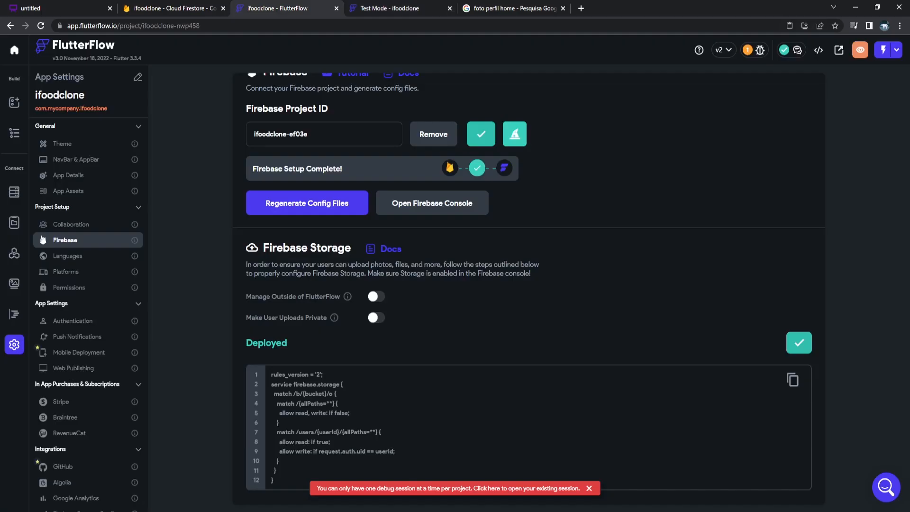
pyautogui.click(170, 8)
pyautogui.hotkey('ctrl', 'Tab')
pyautogui.hotkey('ctrl', 'Tab')
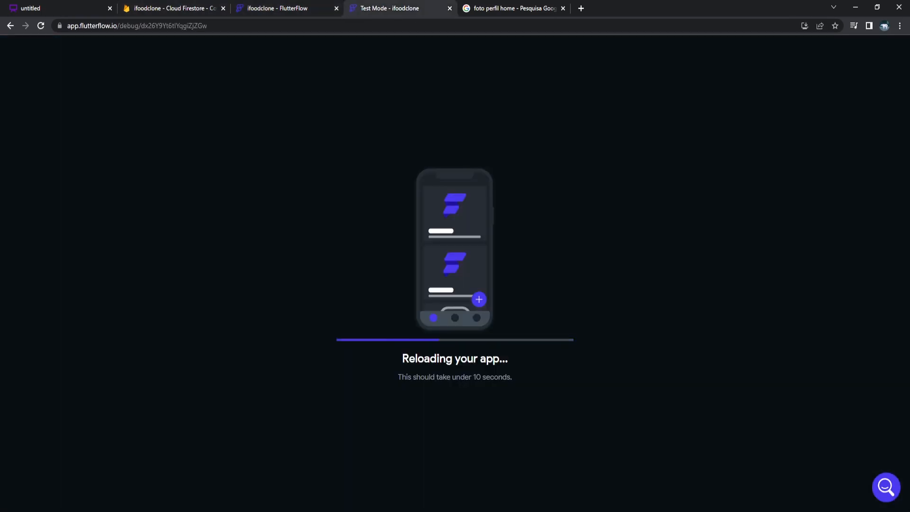
pyautogui.click(280, 8)
pyautogui.click(189, 8)
pyautogui.click(270, 8)
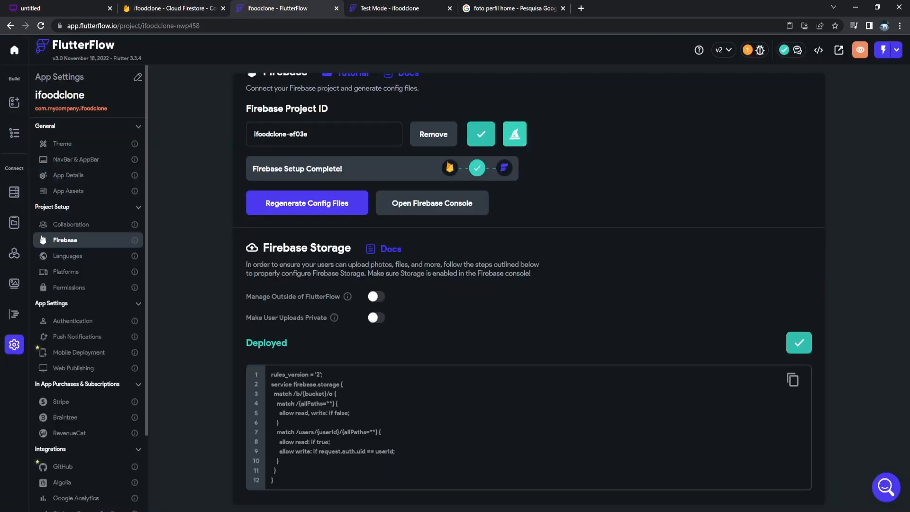
pyautogui.click(15, 132)
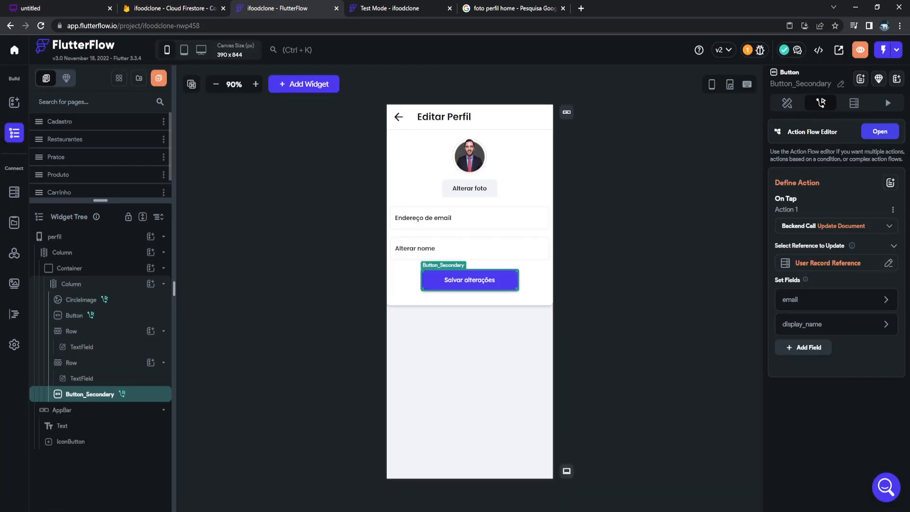
# Open the Restaurantes page and select the cart button in its app bar.
pyautogui.click(56, 156)
pyautogui.click(899, 76)
pyautogui.click(65, 139)
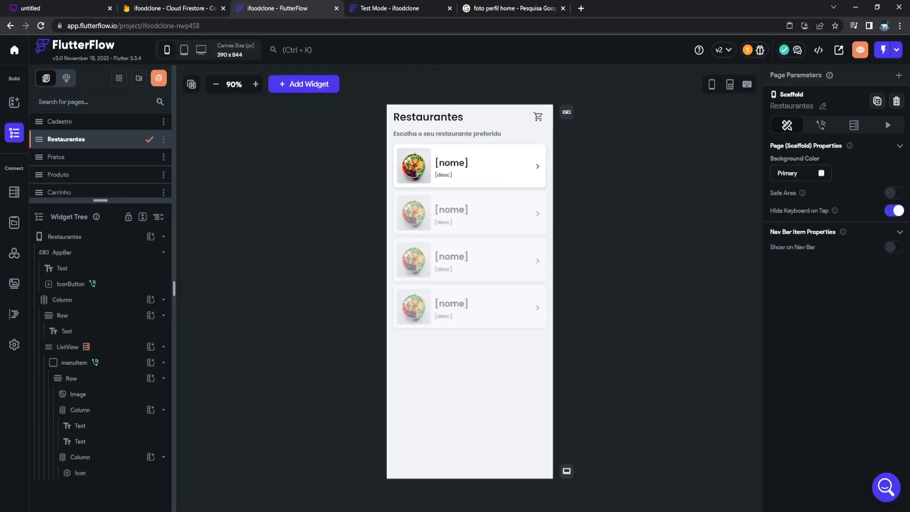
pyautogui.click(538, 117)
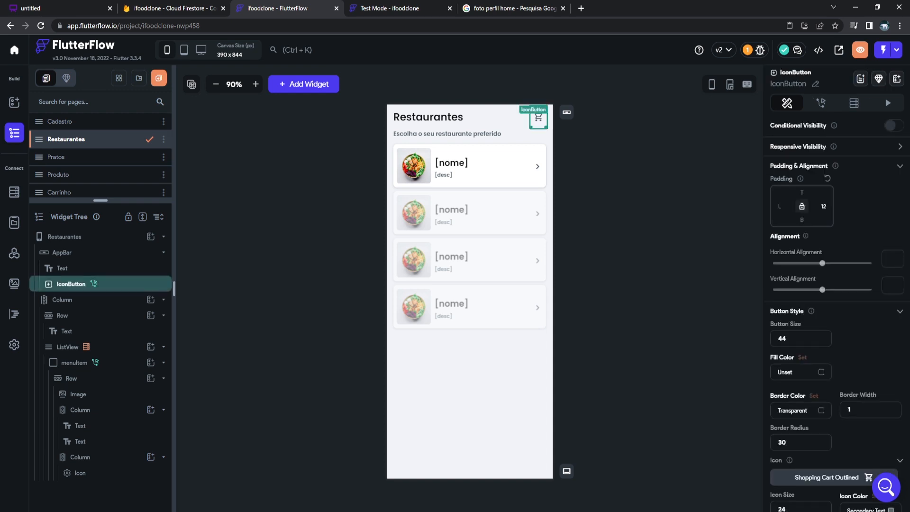
pyautogui.click(593, 143)
pyautogui.click(538, 118)
pyautogui.click(514, 118)
pyautogui.click(538, 119)
# Add an IconButton beside the cart and give it the Settings gear icon.
pyautogui.click(14, 103)
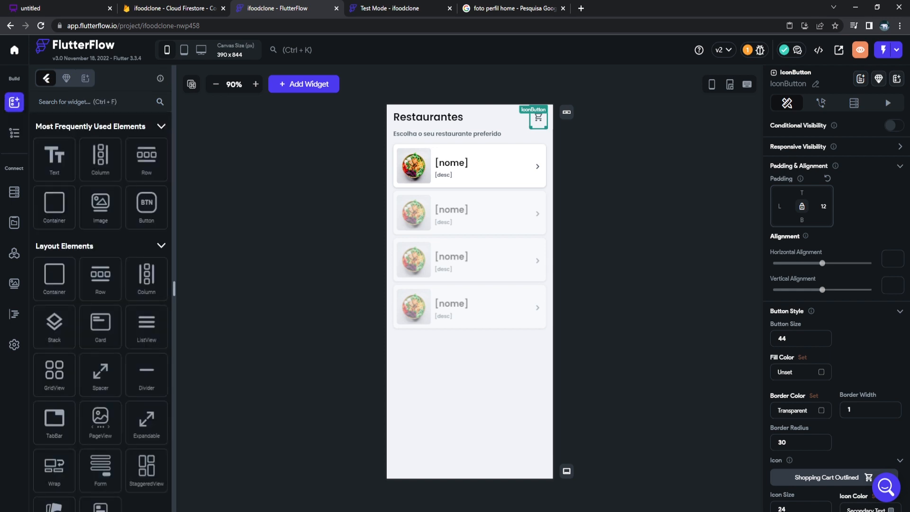
pyautogui.scroll(-4, 100, 284)
pyautogui.moveTo(147, 438); pyautogui.dragTo(544, 144)
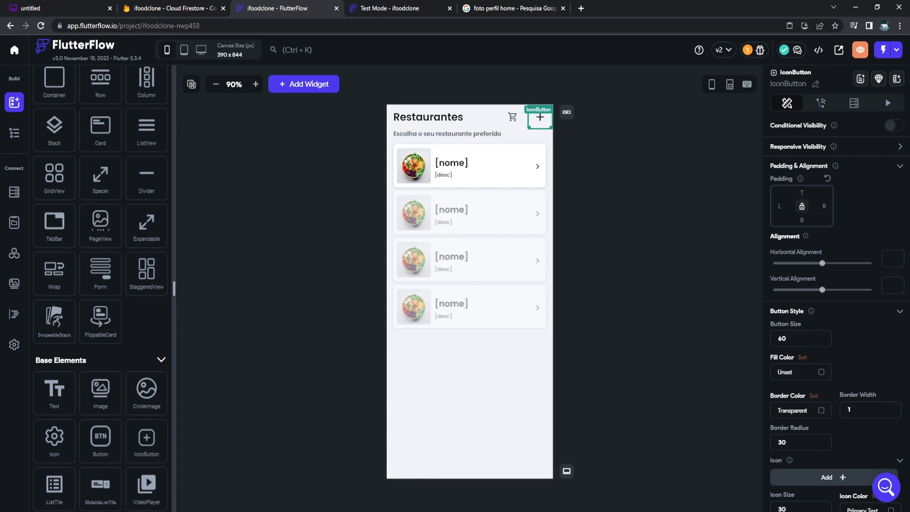
pyautogui.write('sett')
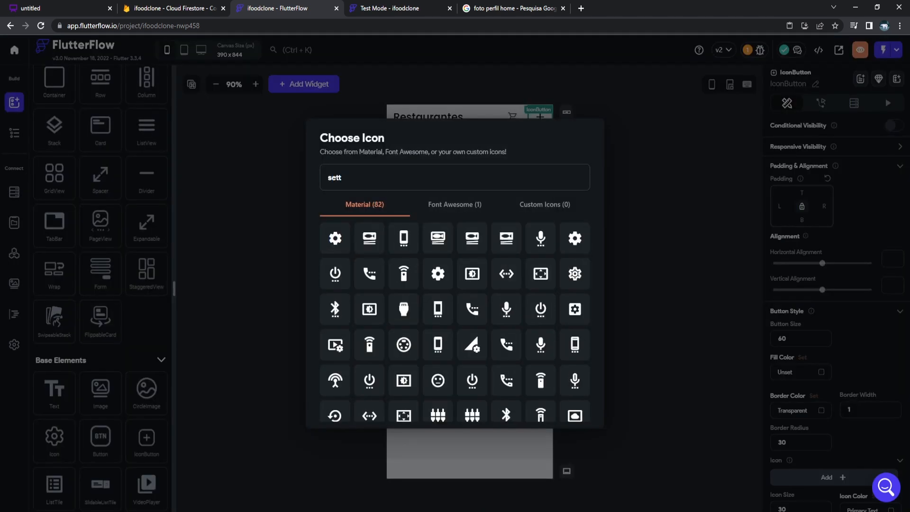
pyautogui.click(335, 239)
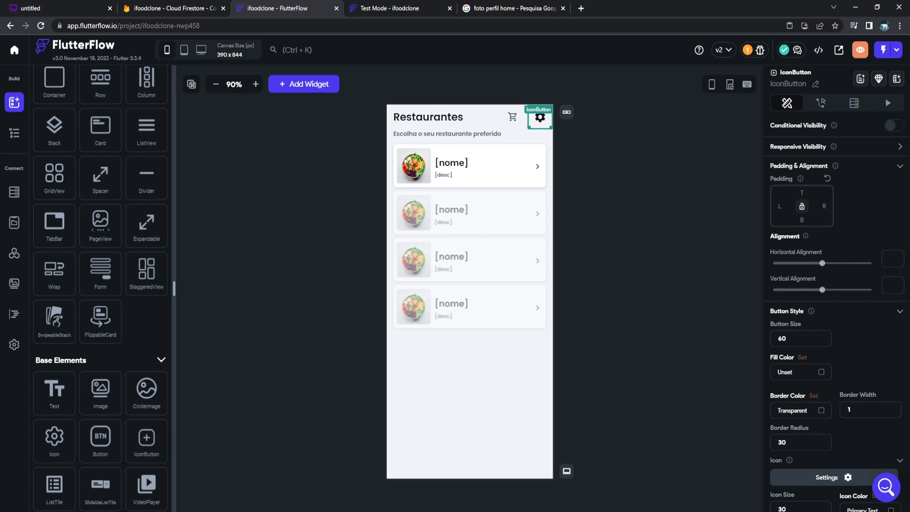
# Copy the cart icon's grey colour #57636C and apply it to the gear.
pyautogui.click(513, 117)
pyautogui.scroll(-3, 834, 332)
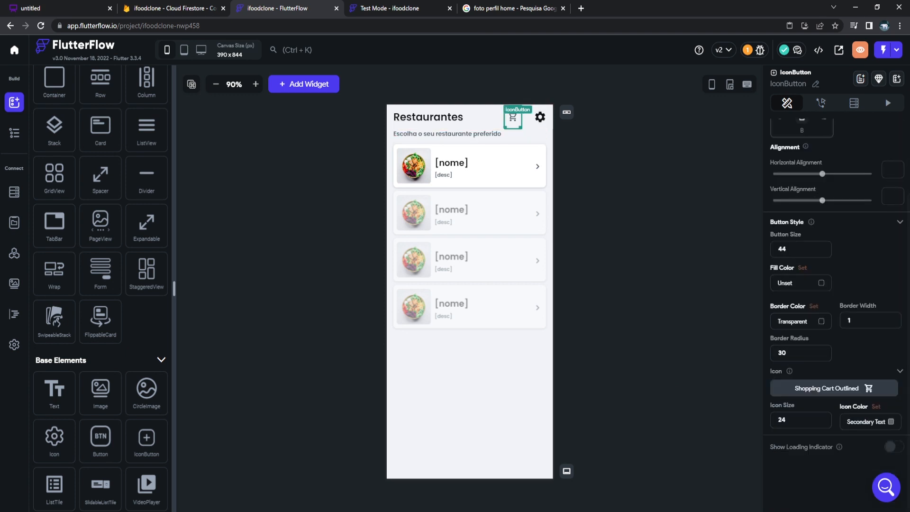
pyautogui.click(867, 421)
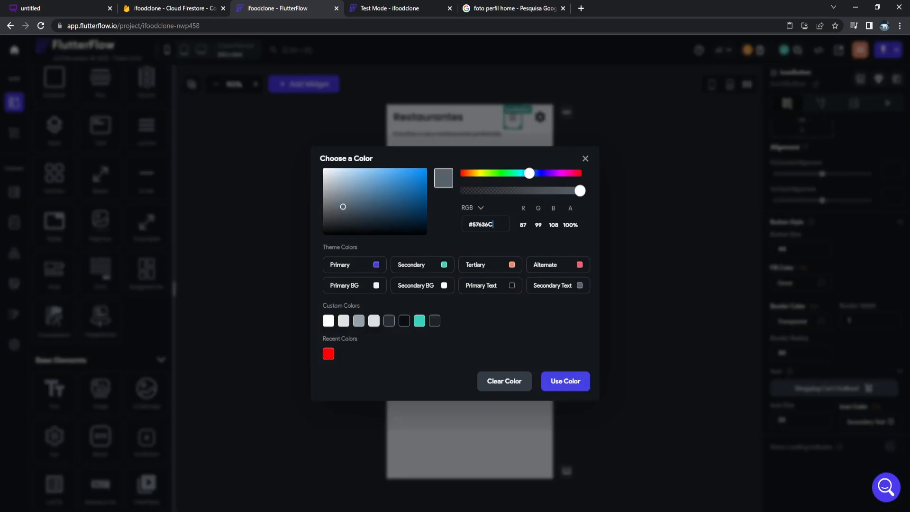
pyautogui.doubleClick(485, 225)
pyautogui.hotkey('ctrl', 'c')
pyautogui.press('Escape')
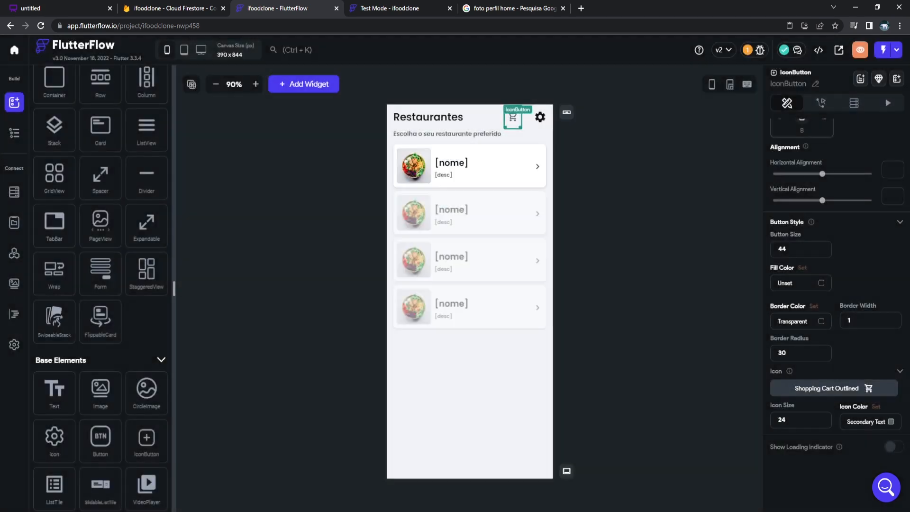
pyautogui.click(540, 118)
pyautogui.click(540, 118)
pyautogui.click(827, 478)
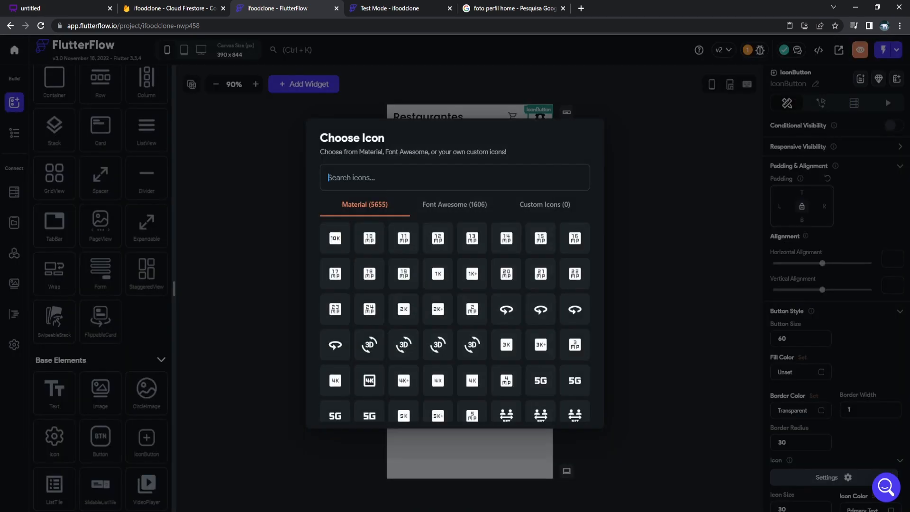
pyautogui.click(828, 477)
pyautogui.scroll(-3, 835, 455)
pyautogui.click(864, 422)
pyautogui.hotkey('ctrl', 'v')
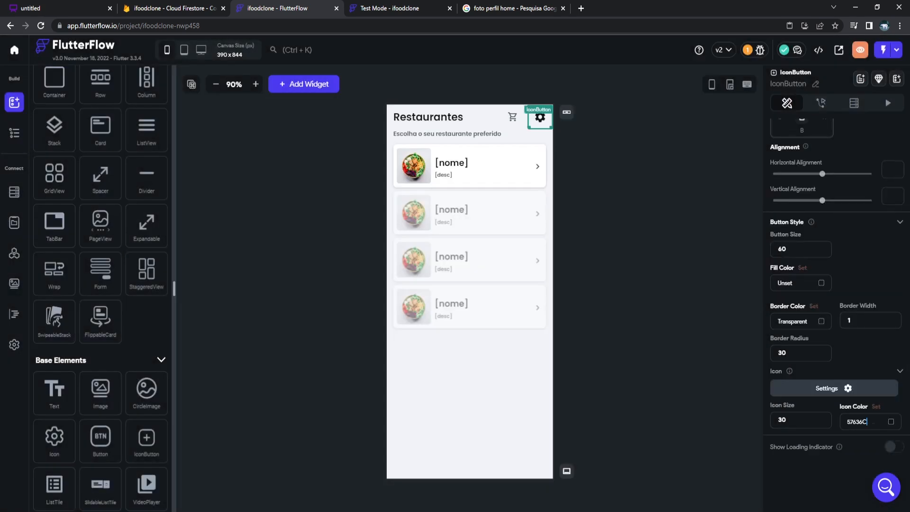
pyautogui.press('Return')
# Give the gear button an On Tap action that navigates to the Perfil page.
pyautogui.click(663, 246)
pyautogui.click(542, 118)
pyautogui.moveTo(546, 117); pyautogui.dragTo(550, 117)
pyautogui.click(828, 103)
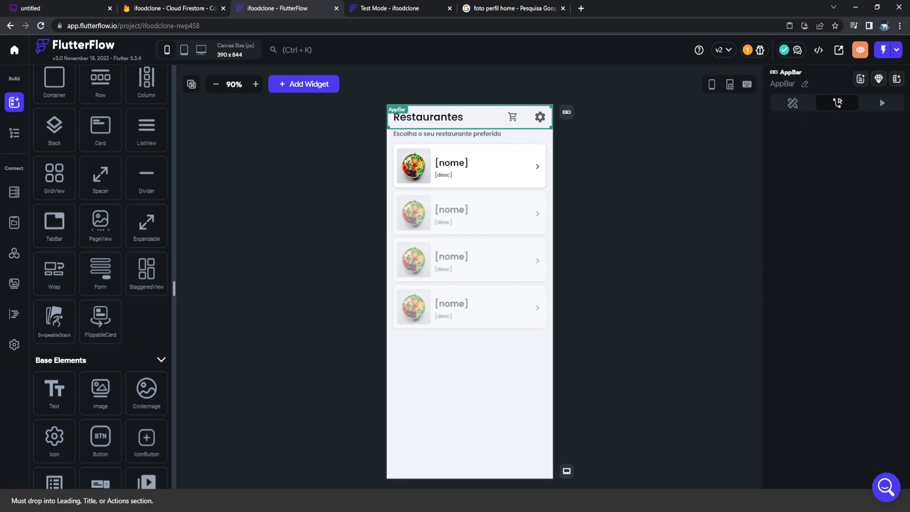
pyautogui.click(541, 118)
pyautogui.click(821, 103)
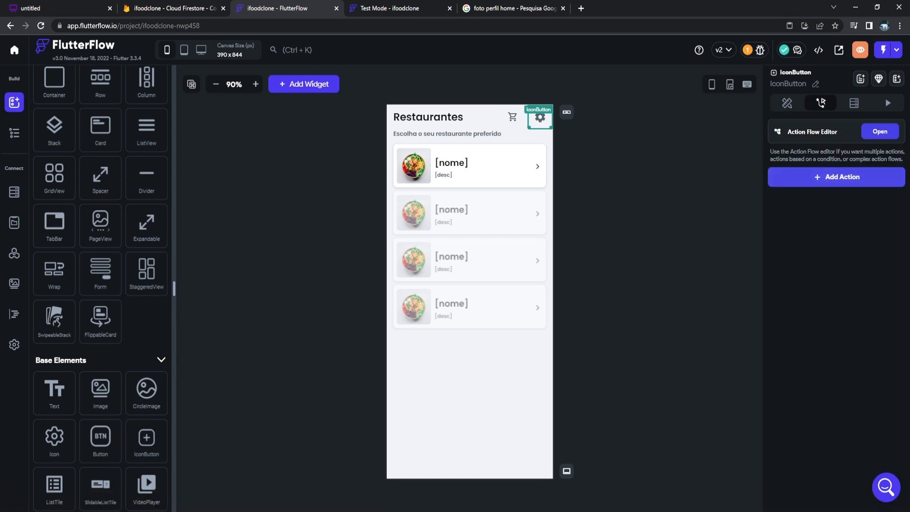
pyautogui.click(836, 176)
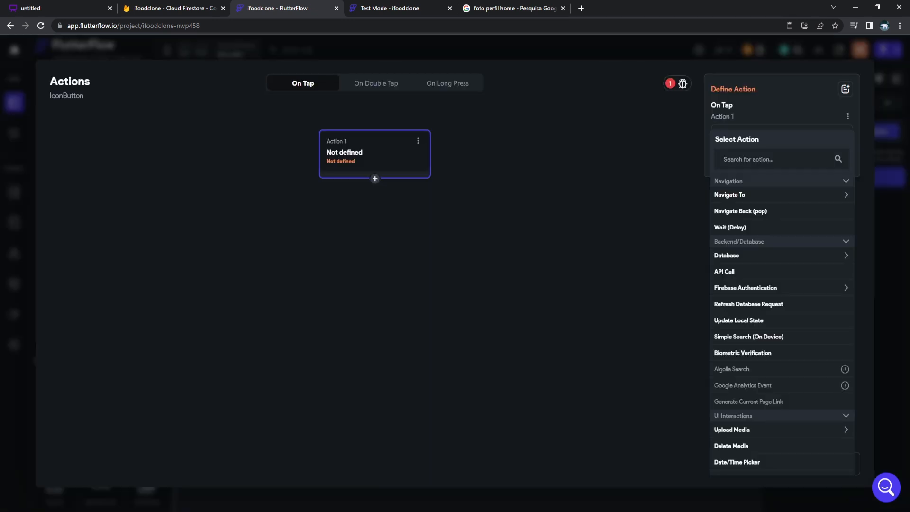
pyautogui.click(768, 195)
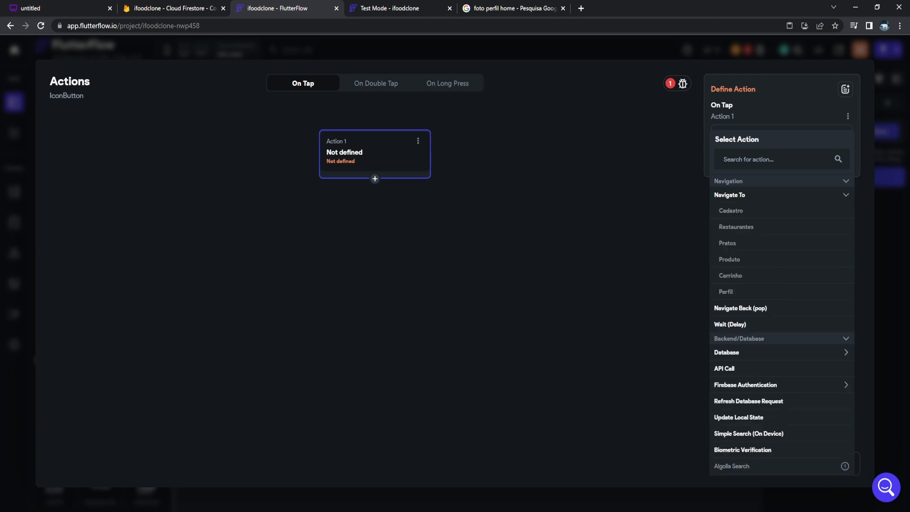
pyautogui.click(727, 292)
pyautogui.click(838, 464)
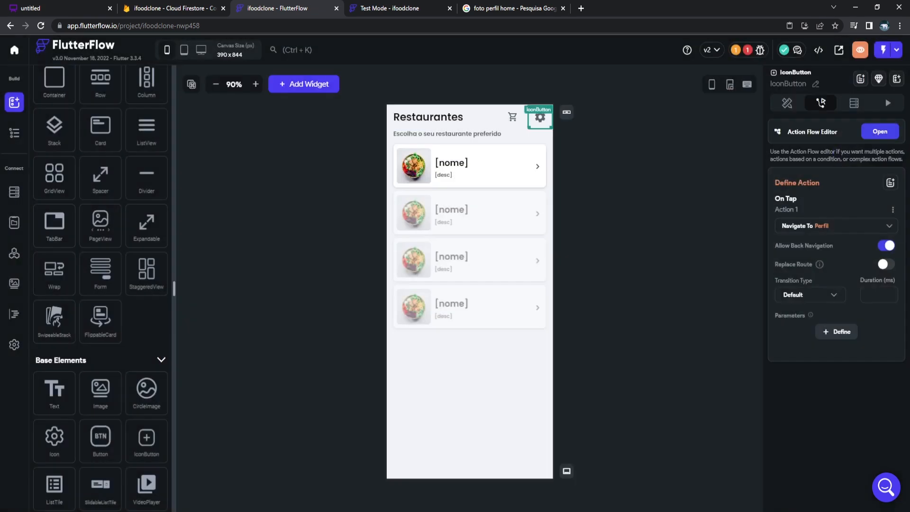
# Try the cart button in the Test Mode app and return to the Restaurantes list.
pyautogui.click(389, 8)
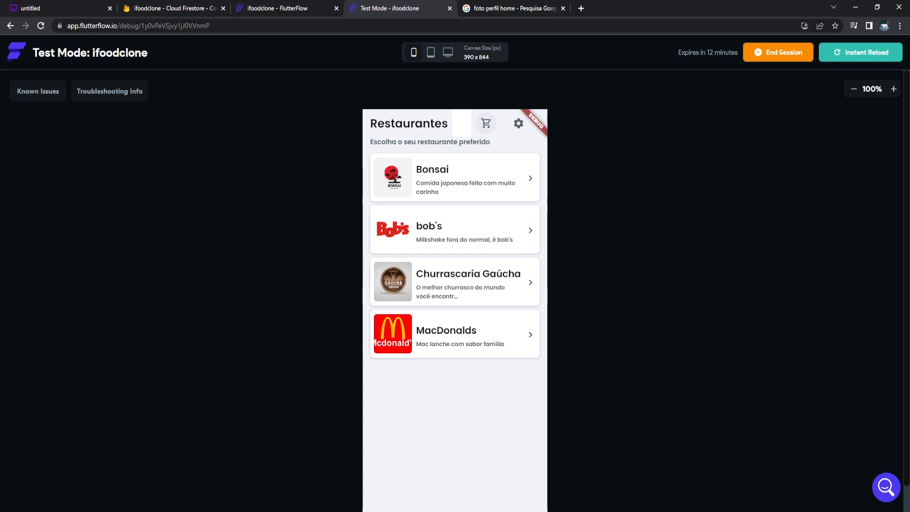
pyautogui.click(486, 124)
pyautogui.click(385, 123)
# On the perfil page, duplicate Salvar alterações and relabel the copy 'Sair do aplicativo'.
pyautogui.click(278, 8)
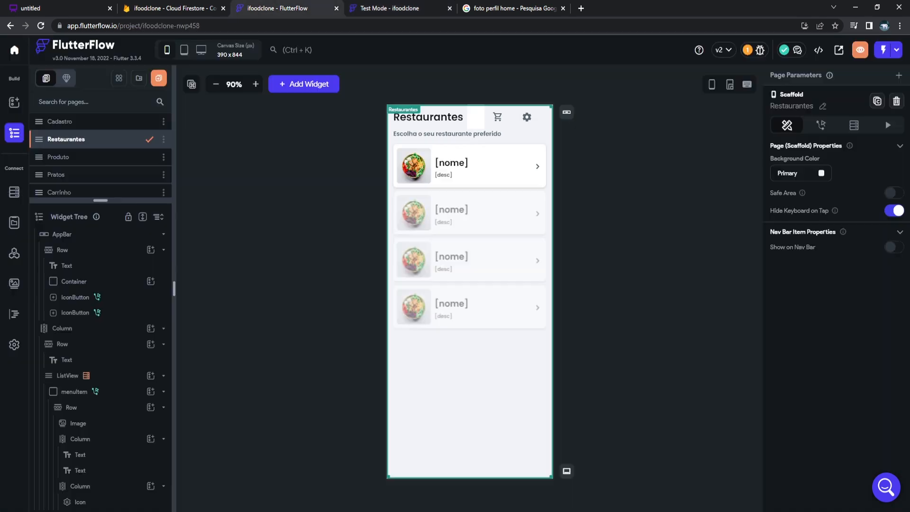
pyautogui.scroll(-1, 94, 166)
pyautogui.click(85, 189)
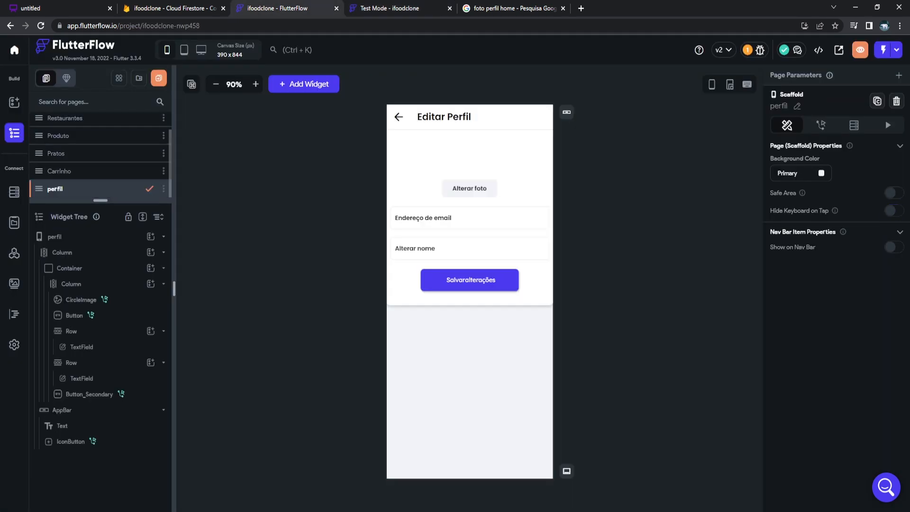
pyautogui.click(469, 280)
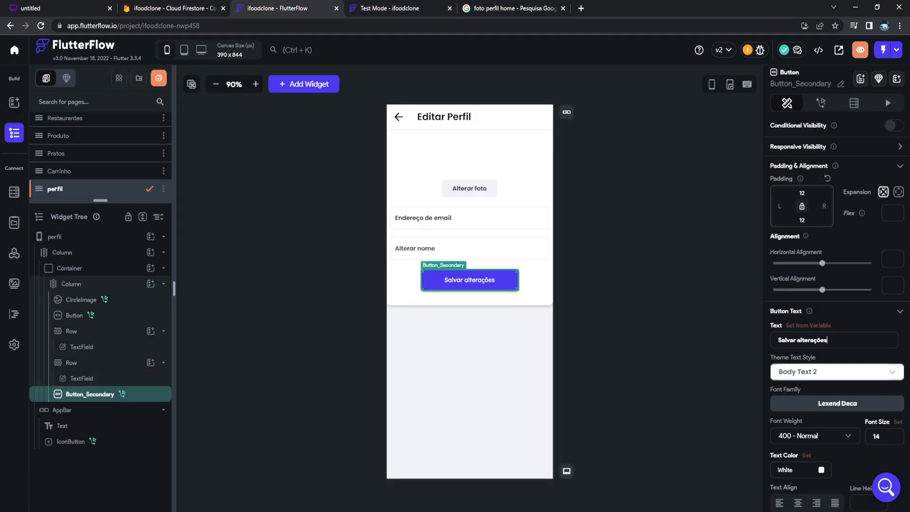
pyautogui.hotkey('ctrl', 'd')
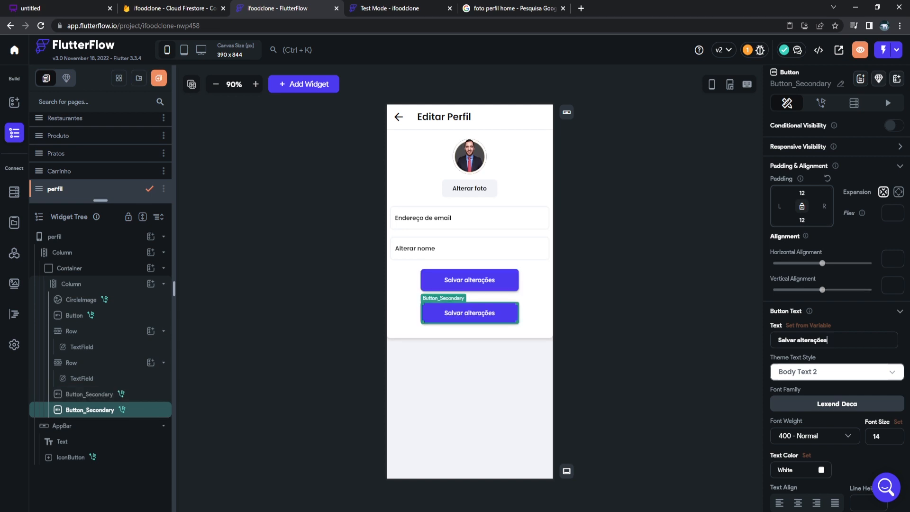
pyautogui.hotkey('ctrl', 'a')
pyautogui.write('Sair do aplicativo')
# Replace the copy's tap action with Firebase Authentication Log out, then return to Test Mode.
pyautogui.click(821, 102)
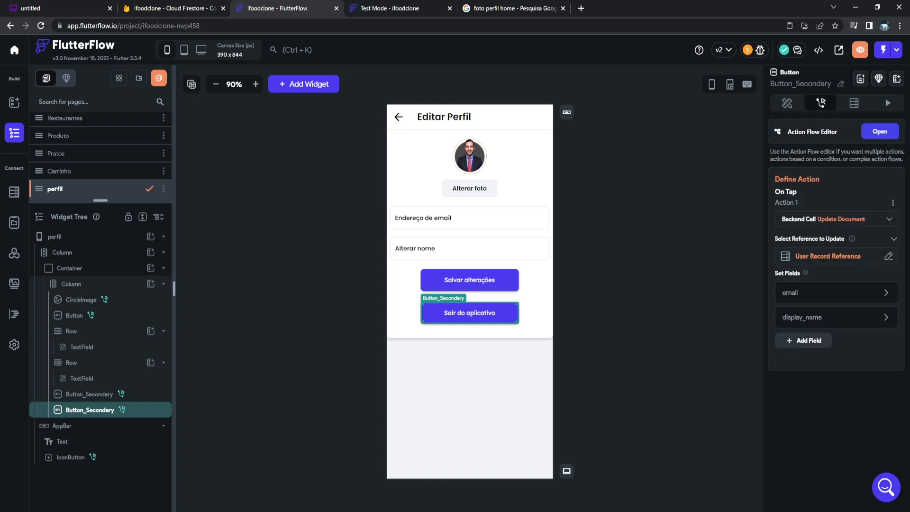
pyautogui.click(836, 219)
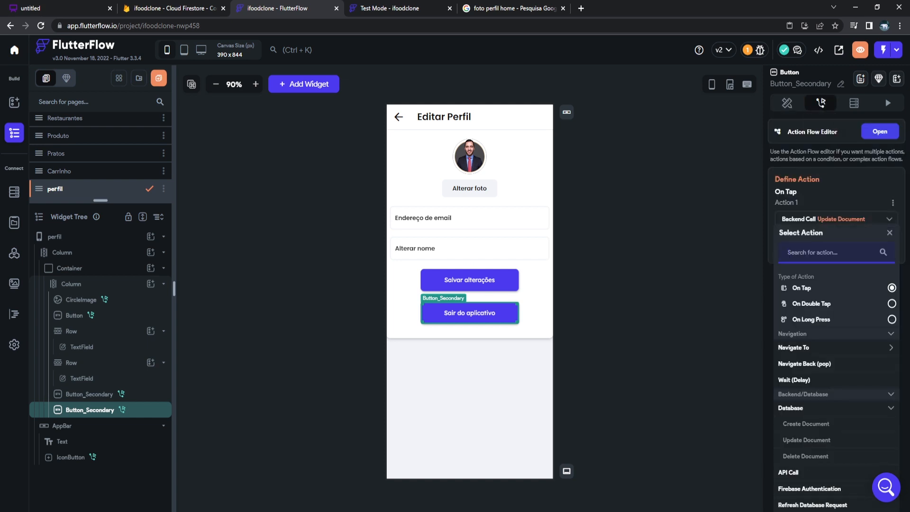
pyautogui.scroll(-1, 837, 331)
pyautogui.scroll(-1, 836, 342)
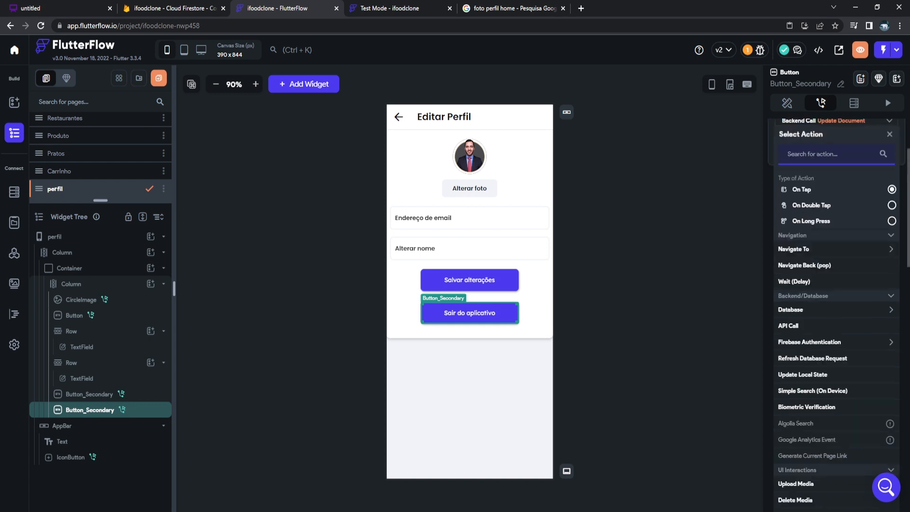
pyautogui.click(836, 341)
pyautogui.scroll(-1, 836, 342)
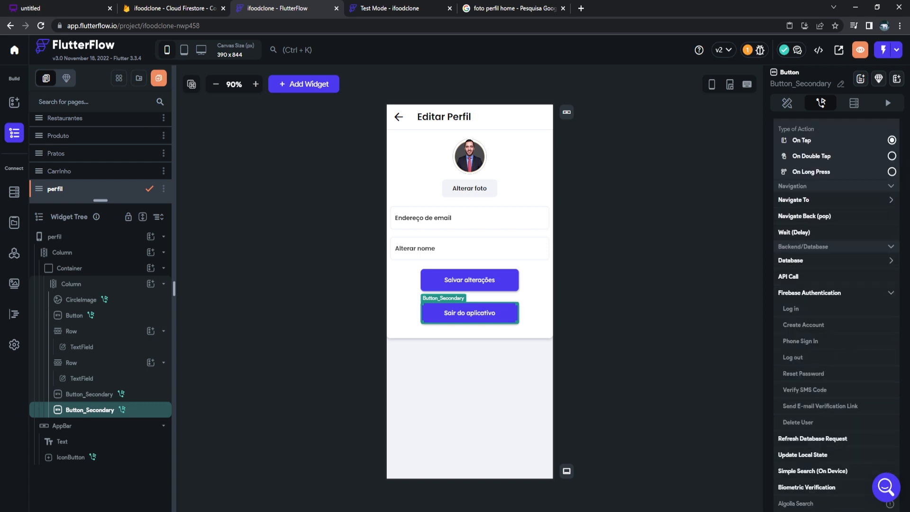
pyautogui.click(806, 358)
pyautogui.click(663, 332)
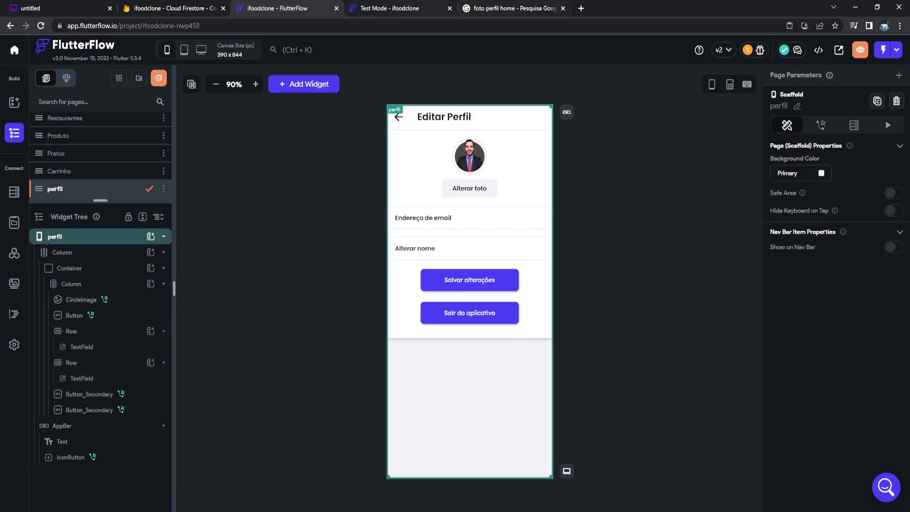
pyautogui.click(408, 9)
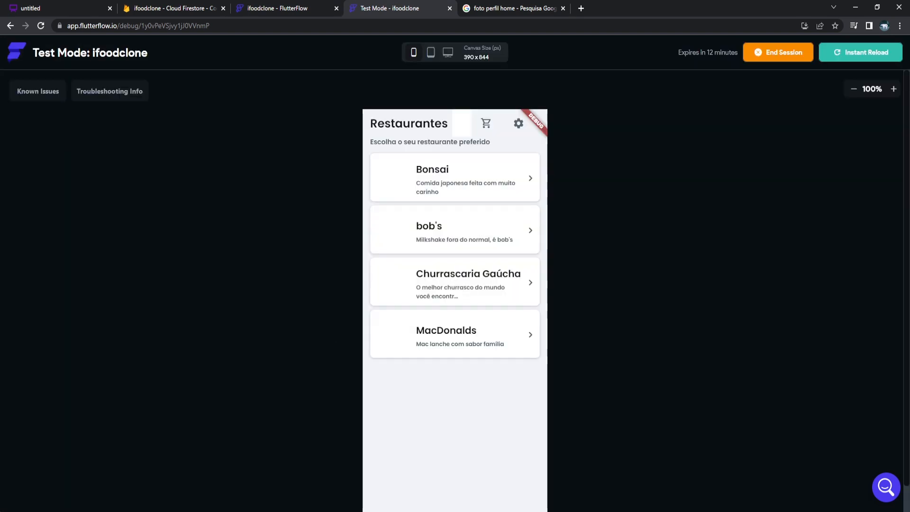
# Via the gear, enter the user's e-mail address and full name, save, and go back.
pyautogui.click(519, 123)
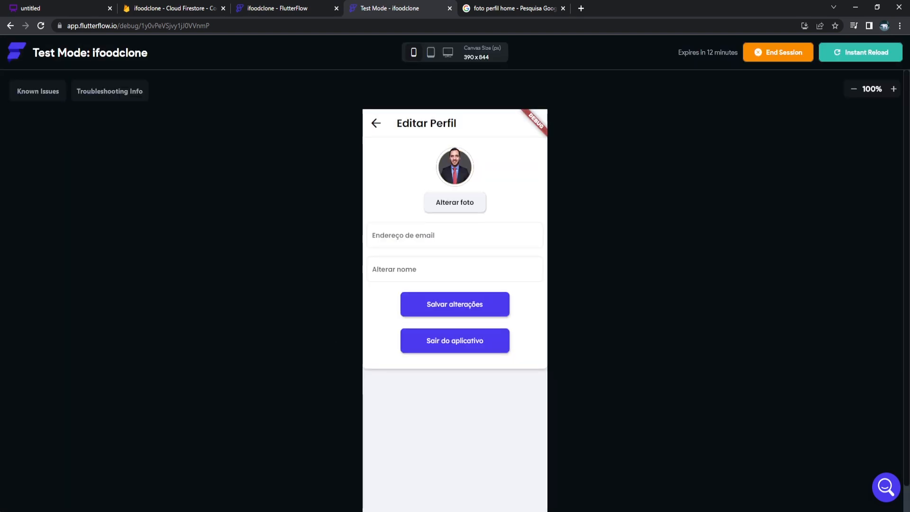
pyautogui.click(455, 235)
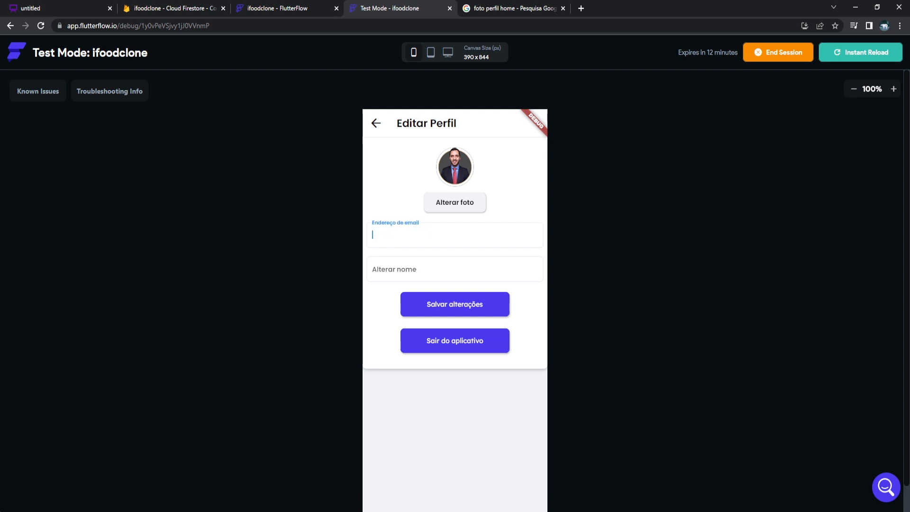
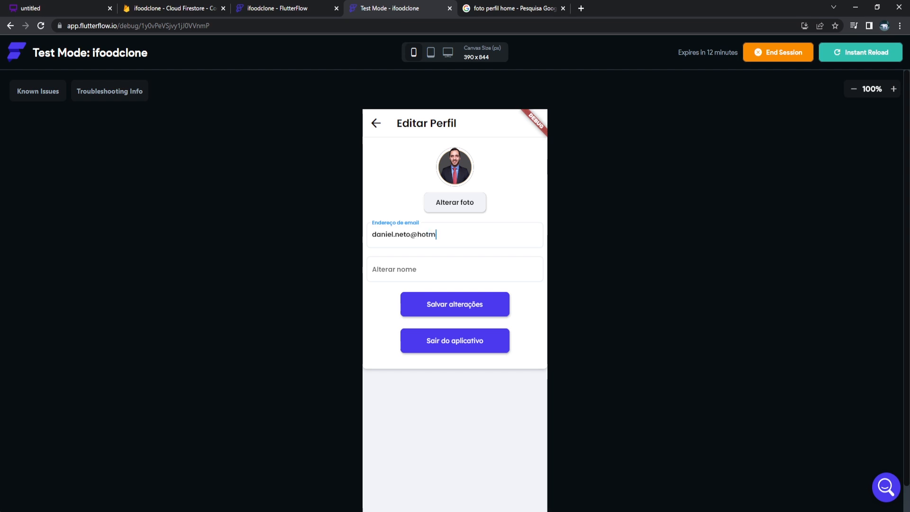
pyautogui.press('Tab')
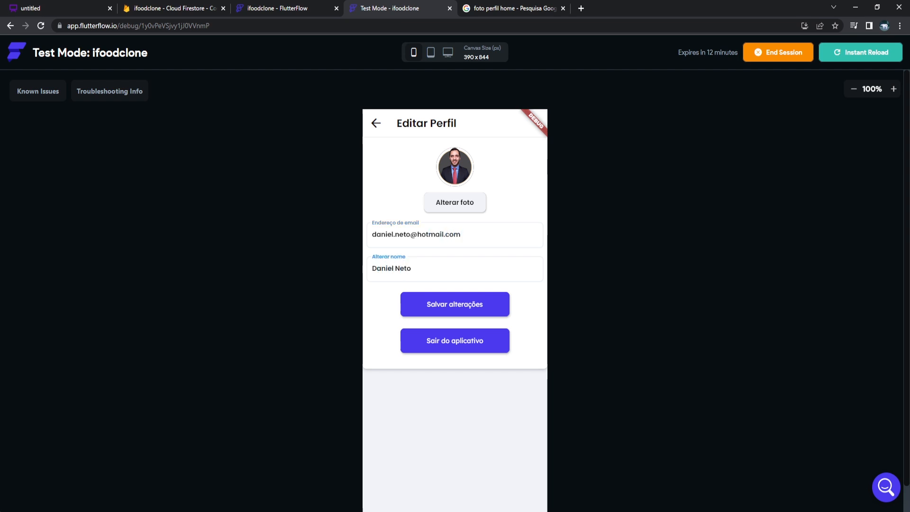
pyautogui.click(455, 202)
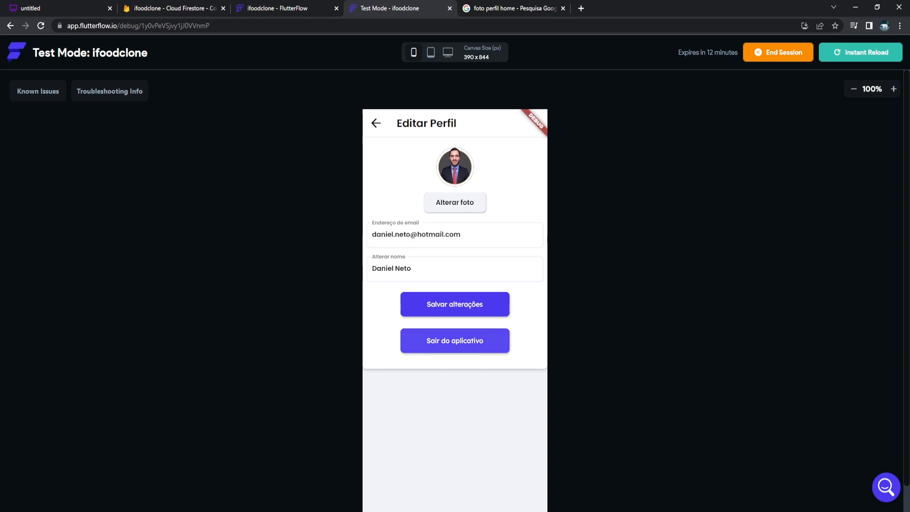
pyautogui.click(376, 123)
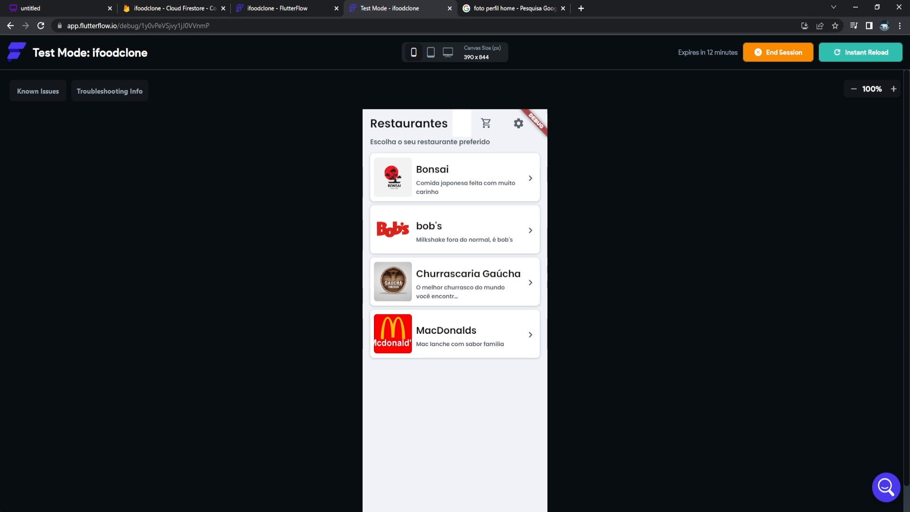
# Add Temaki Filadélfia from Bonsai to the cart and check the cart.
pyautogui.click(455, 177)
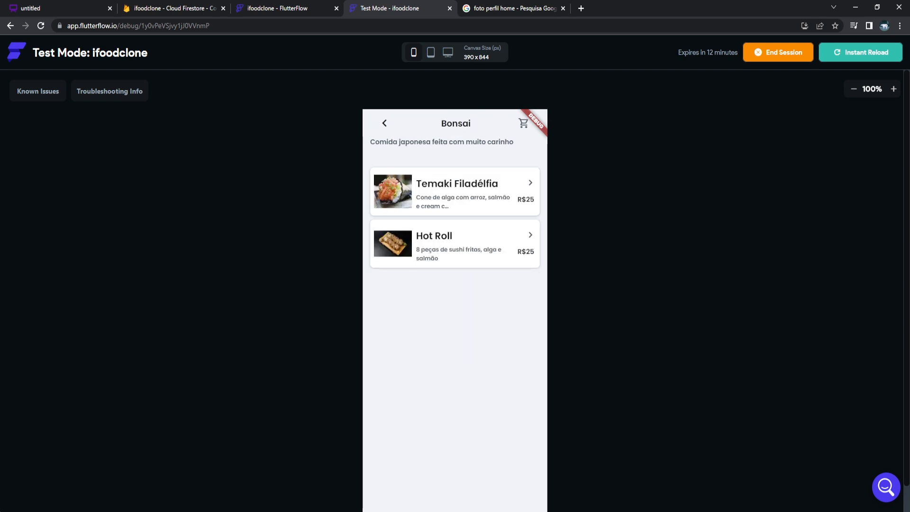
pyautogui.click(455, 192)
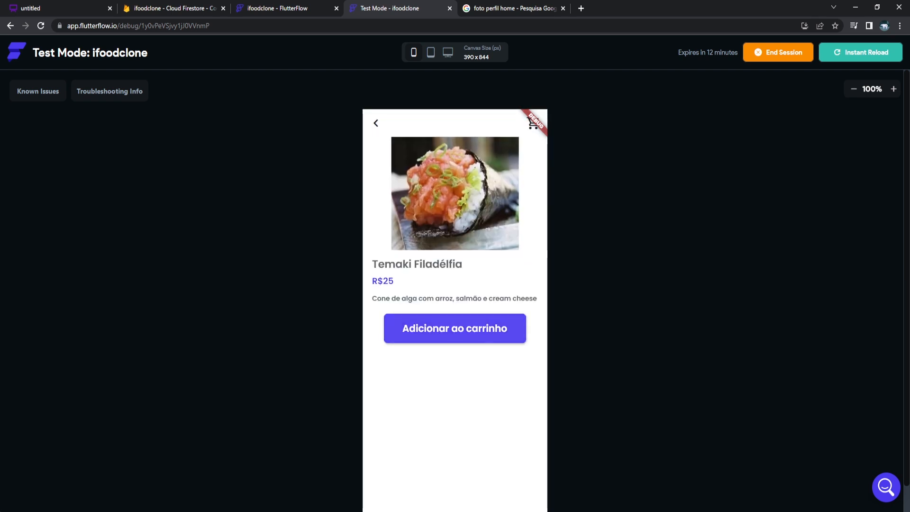
pyautogui.click(455, 329)
pyautogui.click(505, 345)
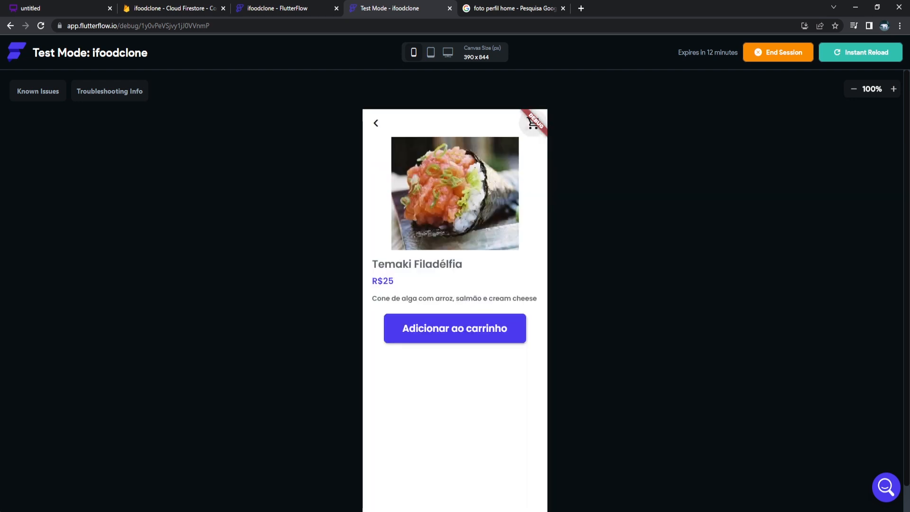
pyautogui.click(533, 123)
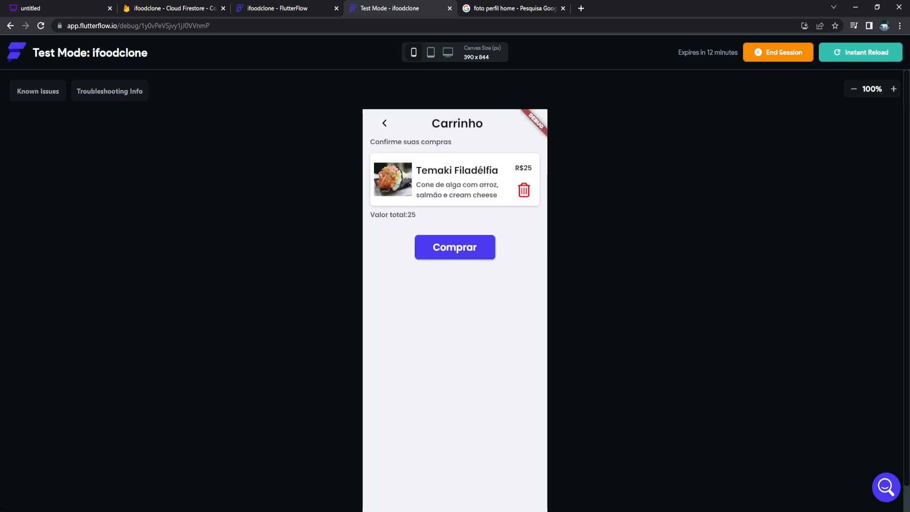
pyautogui.click(385, 123)
pyautogui.click(384, 123)
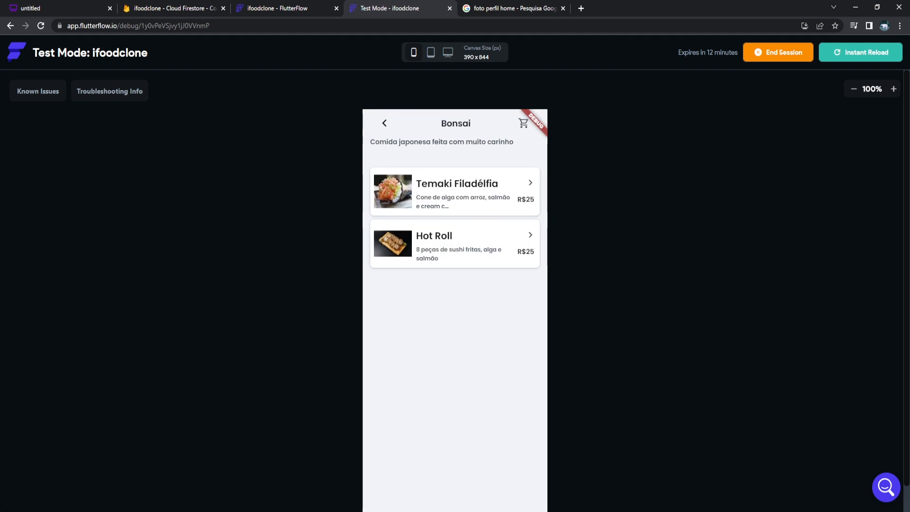
pyautogui.click(384, 123)
# Add a Big Mac from MacDonalds to the cart and check the total.
pyautogui.click(455, 335)
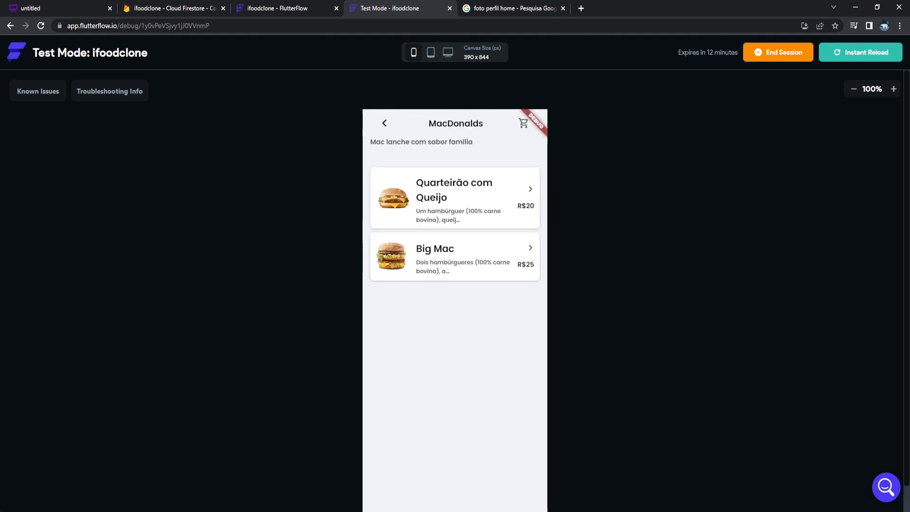
pyautogui.click(455, 256)
pyautogui.click(456, 349)
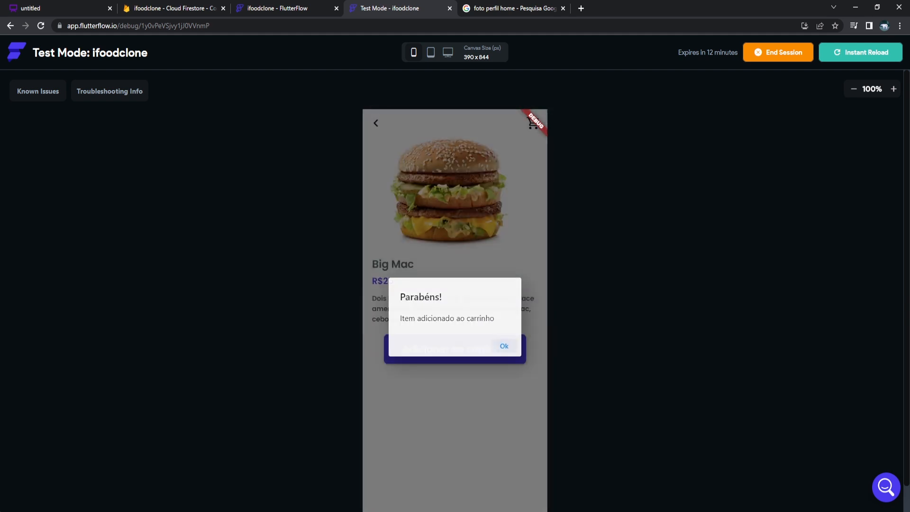
pyautogui.click(505, 346)
pyautogui.click(533, 123)
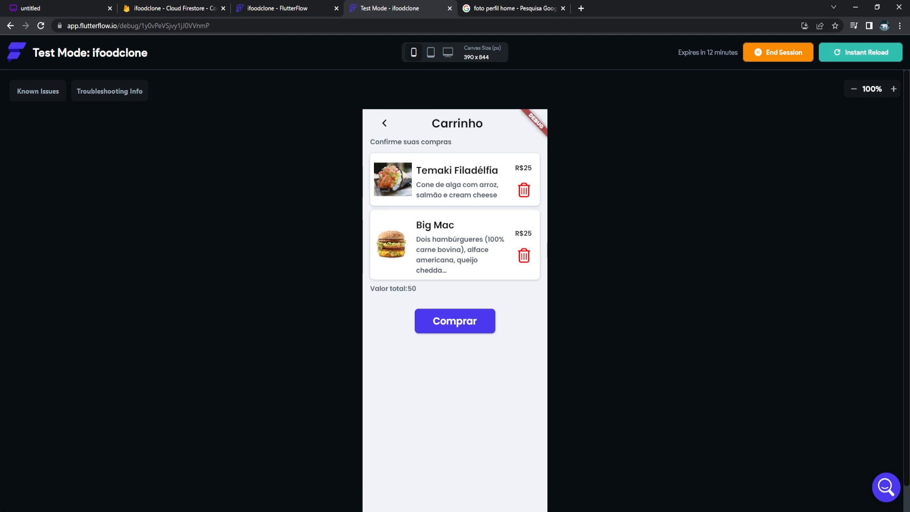
pyautogui.click(385, 123)
pyautogui.click(376, 123)
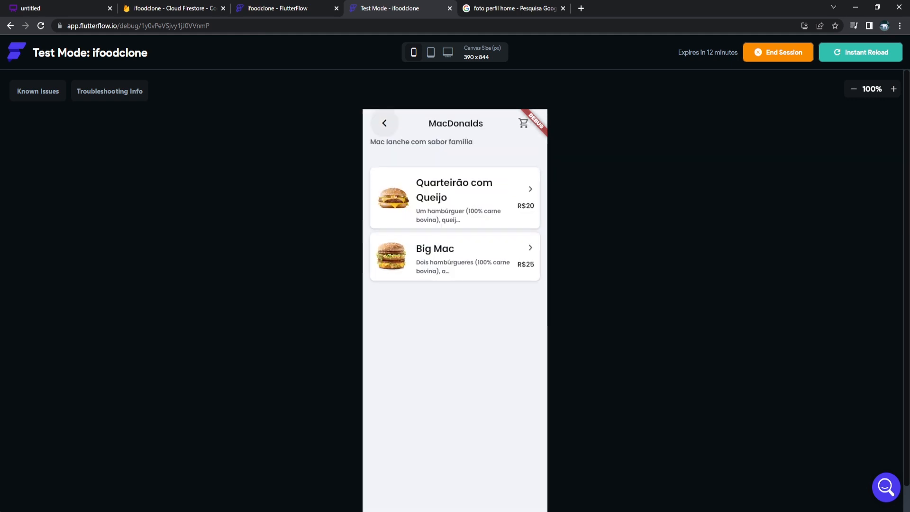
pyautogui.click(384, 123)
# Add Prato feito from Churrascaria Gaúcha, then remove Big Mac, Prato feito and Temaki from the cart.
pyautogui.click(455, 280)
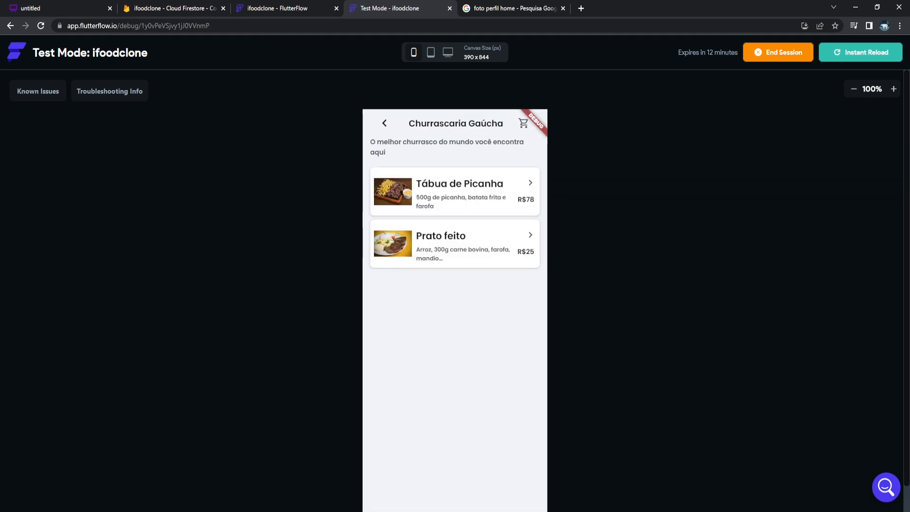
pyautogui.click(441, 242)
pyautogui.click(455, 339)
pyautogui.click(503, 346)
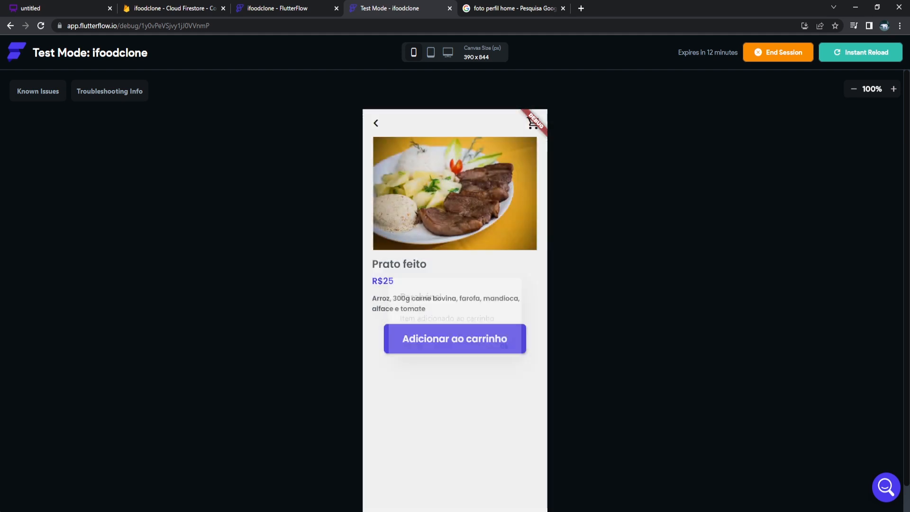
pyautogui.click(533, 123)
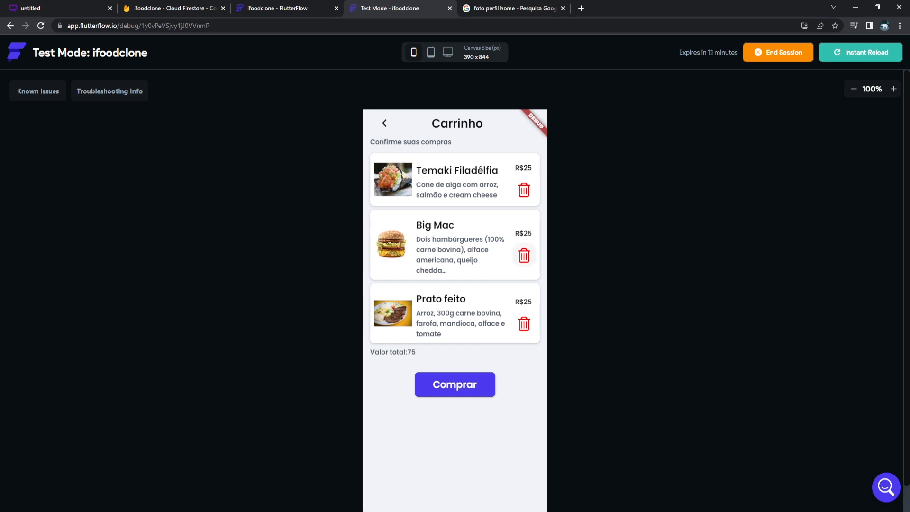
pyautogui.click(524, 255)
pyautogui.click(524, 252)
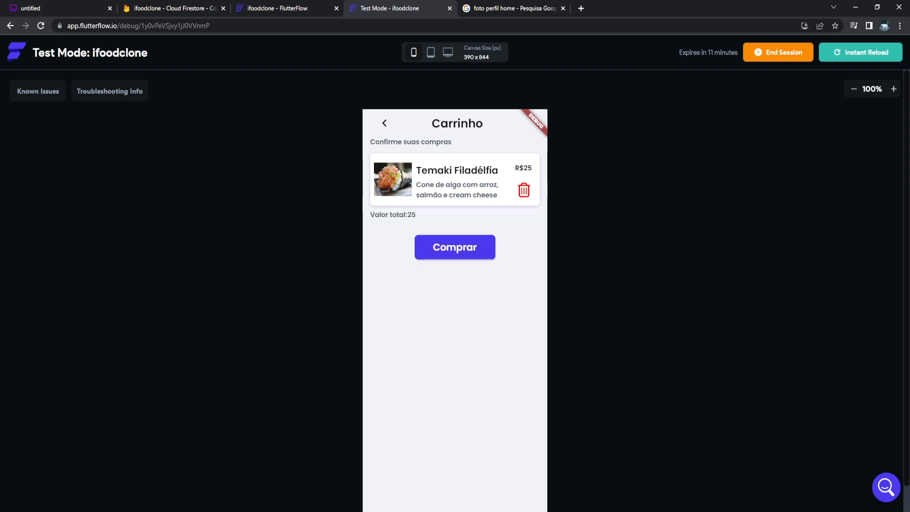
pyautogui.click(524, 190)
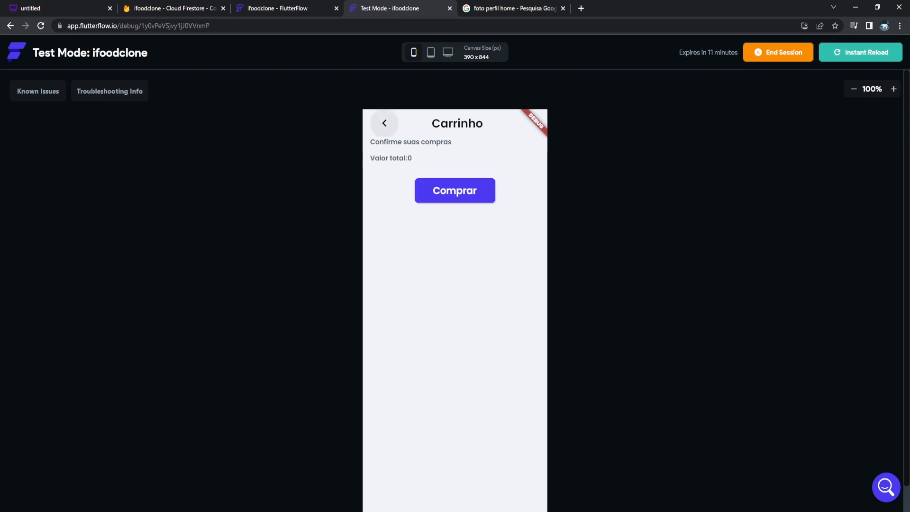
pyautogui.click(384, 122)
pyautogui.click(533, 123)
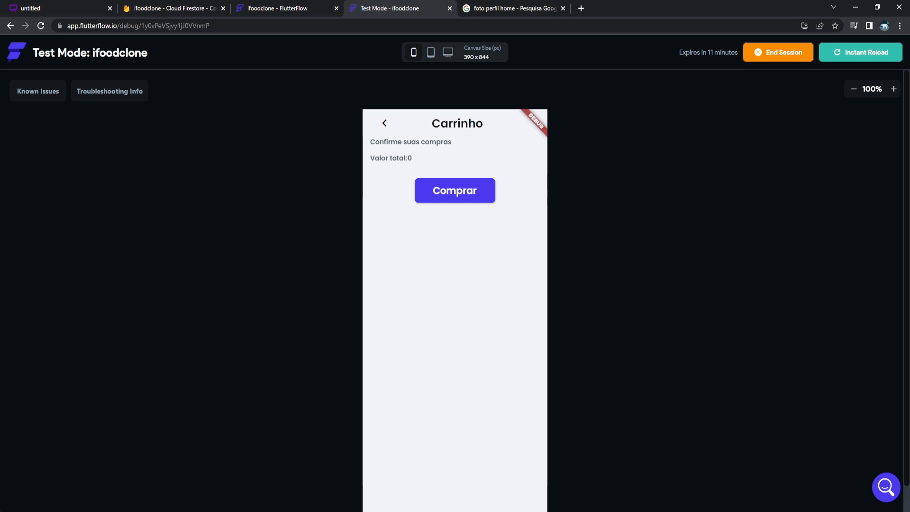
pyautogui.scroll(-1, 455, 284)
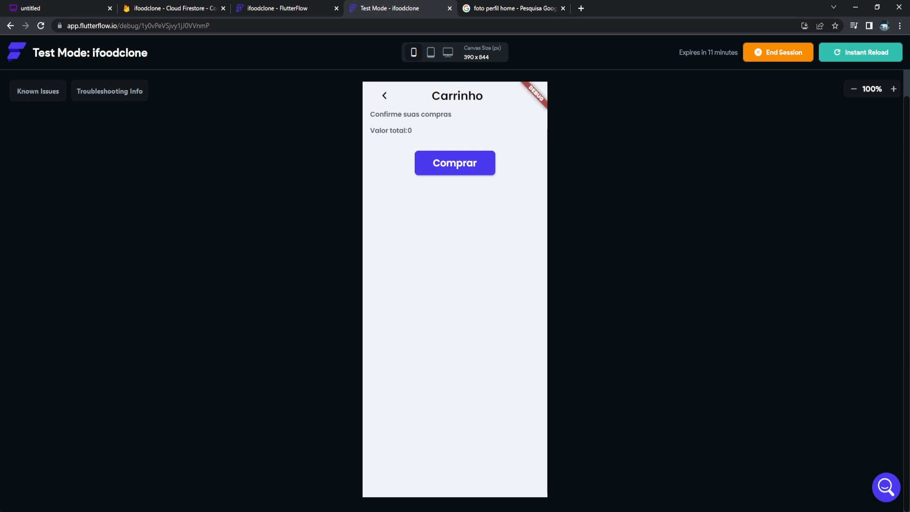
pyautogui.click(382, 96)
pyautogui.click(381, 95)
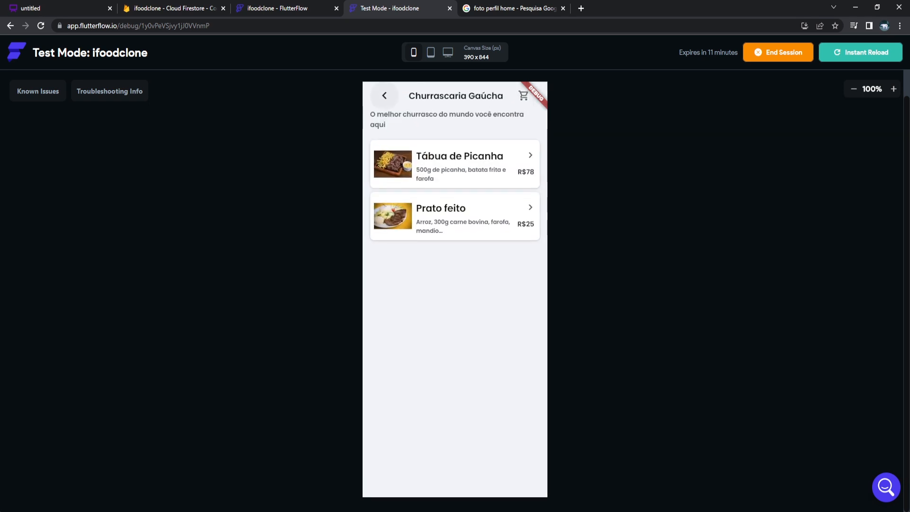
pyautogui.click(455, 164)
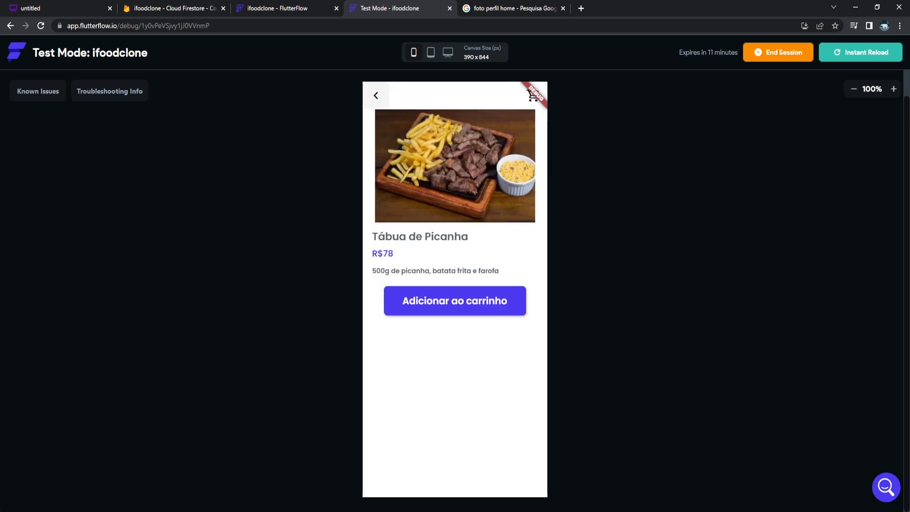
pyautogui.click(376, 95)
pyautogui.click(382, 95)
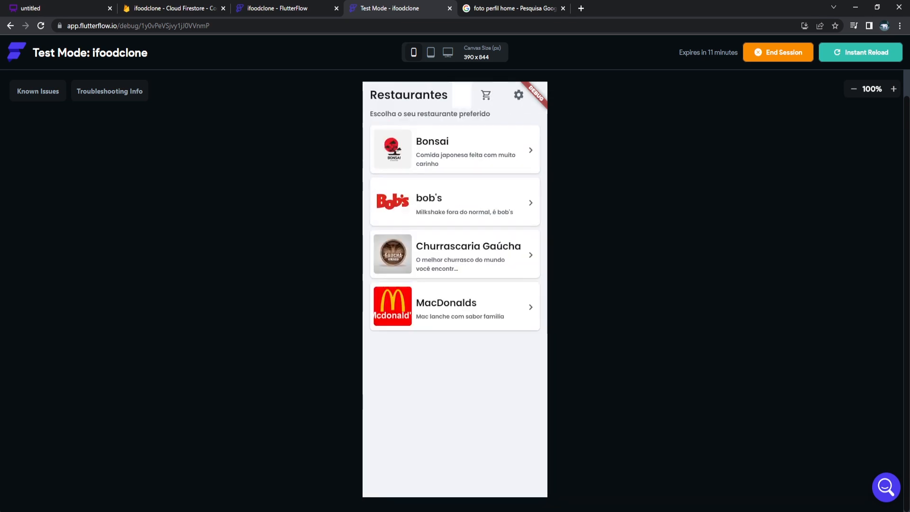
pyautogui.click(456, 201)
pyautogui.click(455, 223)
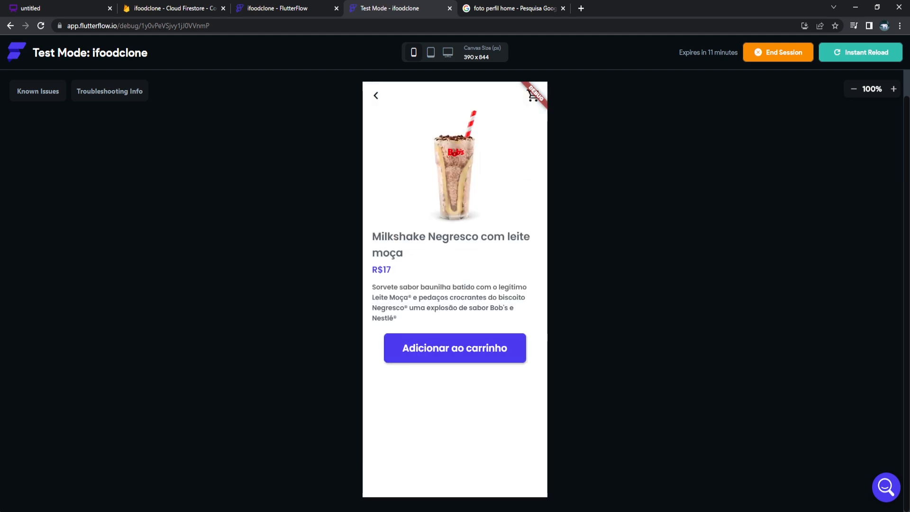
pyautogui.click(533, 95)
pyautogui.click(384, 94)
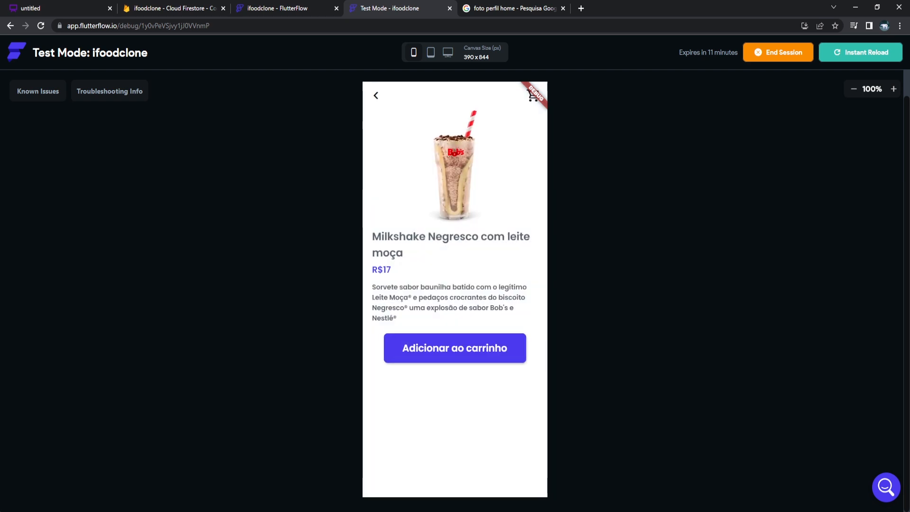
pyautogui.click(455, 348)
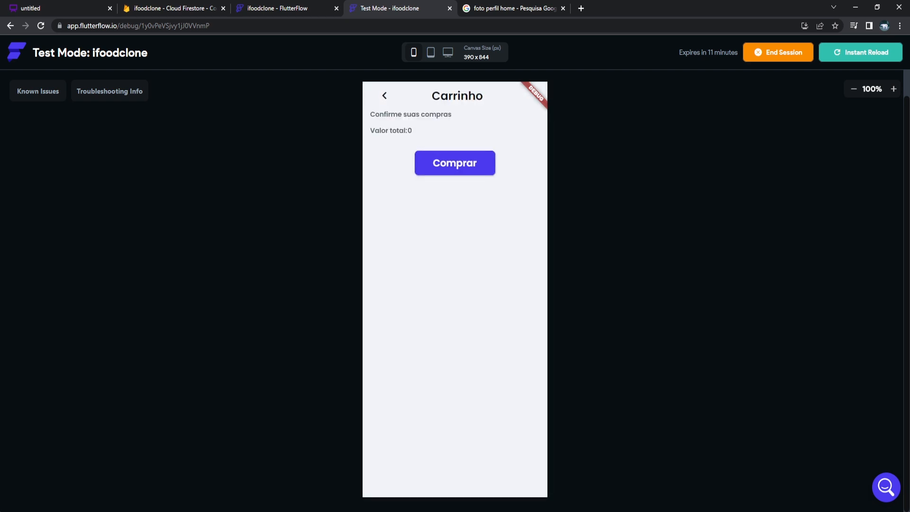